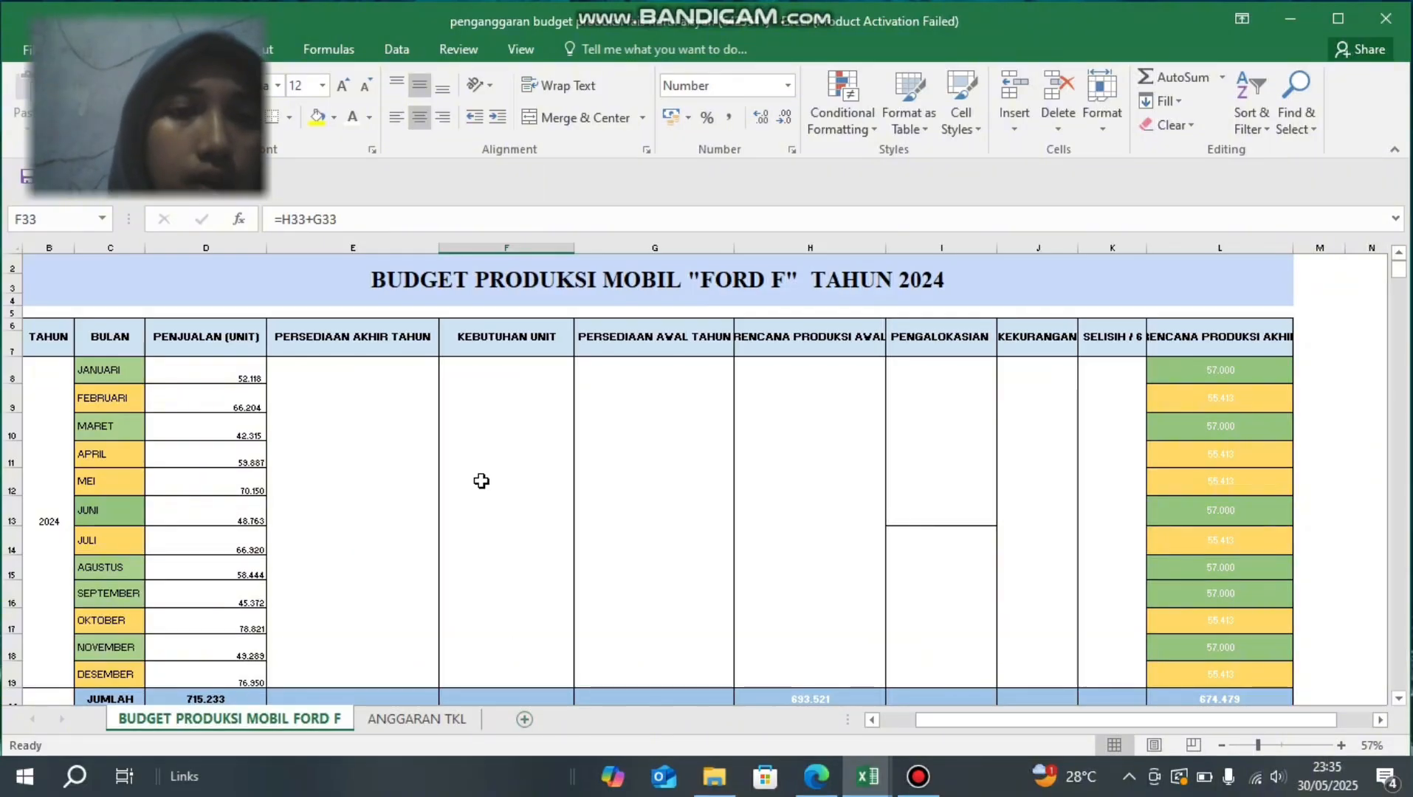
- Review the January sales entry and the annual total formula in the PENJUALAN (UNIT) column
{"action": "scroll", "coordinate": [504, 489], "scroll_direction": "down", "scroll_amount": 2}
{"action": "scroll", "coordinate": [504, 489], "scroll_direction": "up", "scroll_amount": 1}
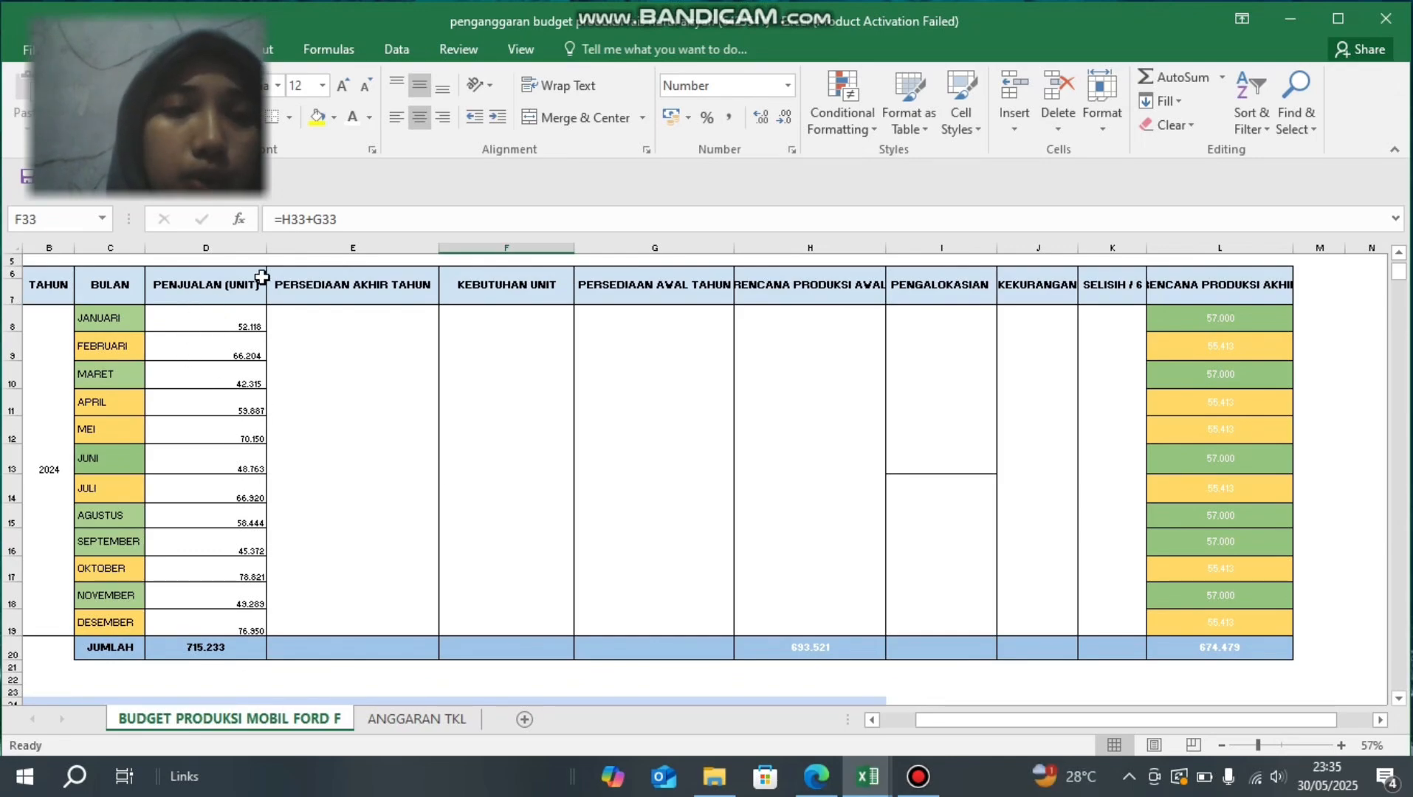
{"action": "left_click", "coordinate": [186, 312]}
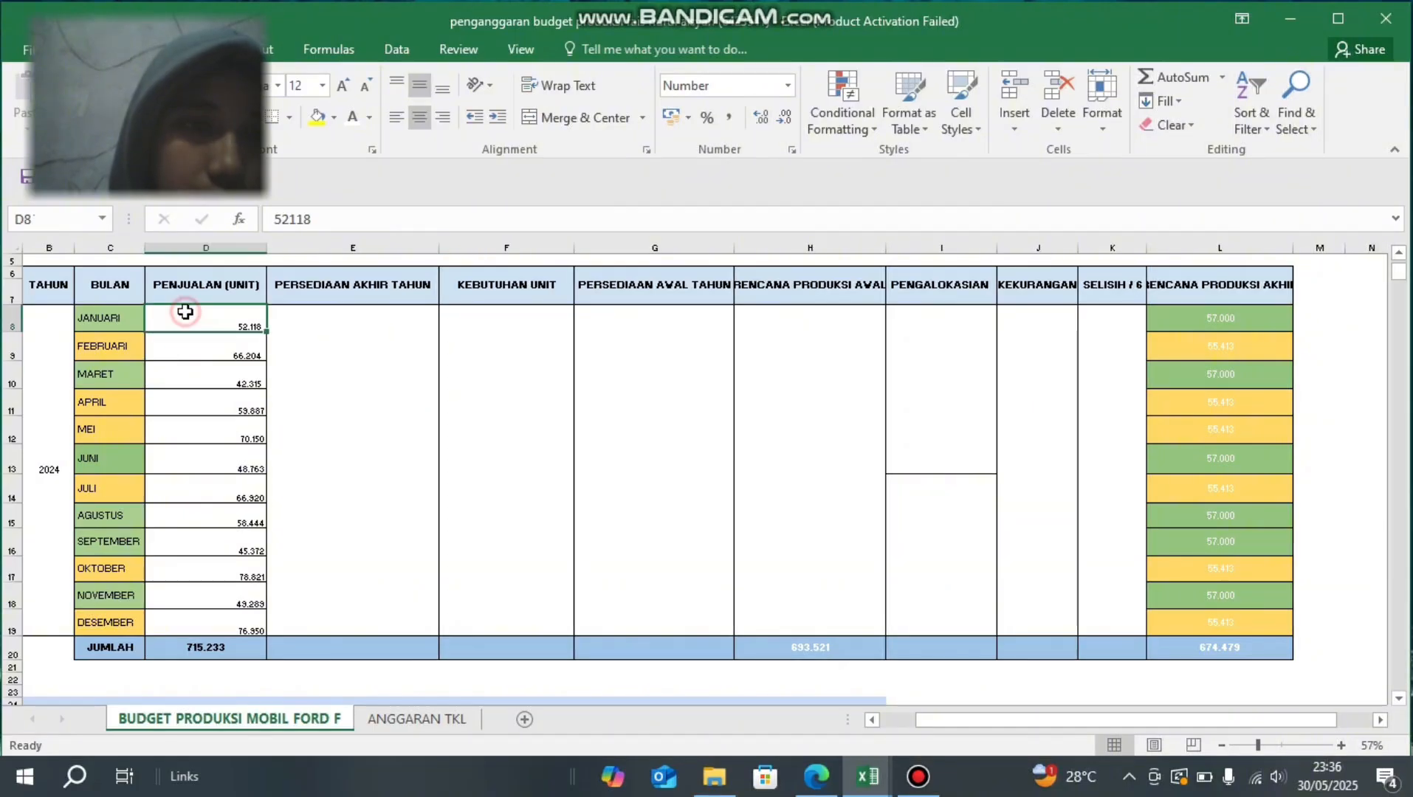
{"action": "left_click", "coordinate": [187, 646]}
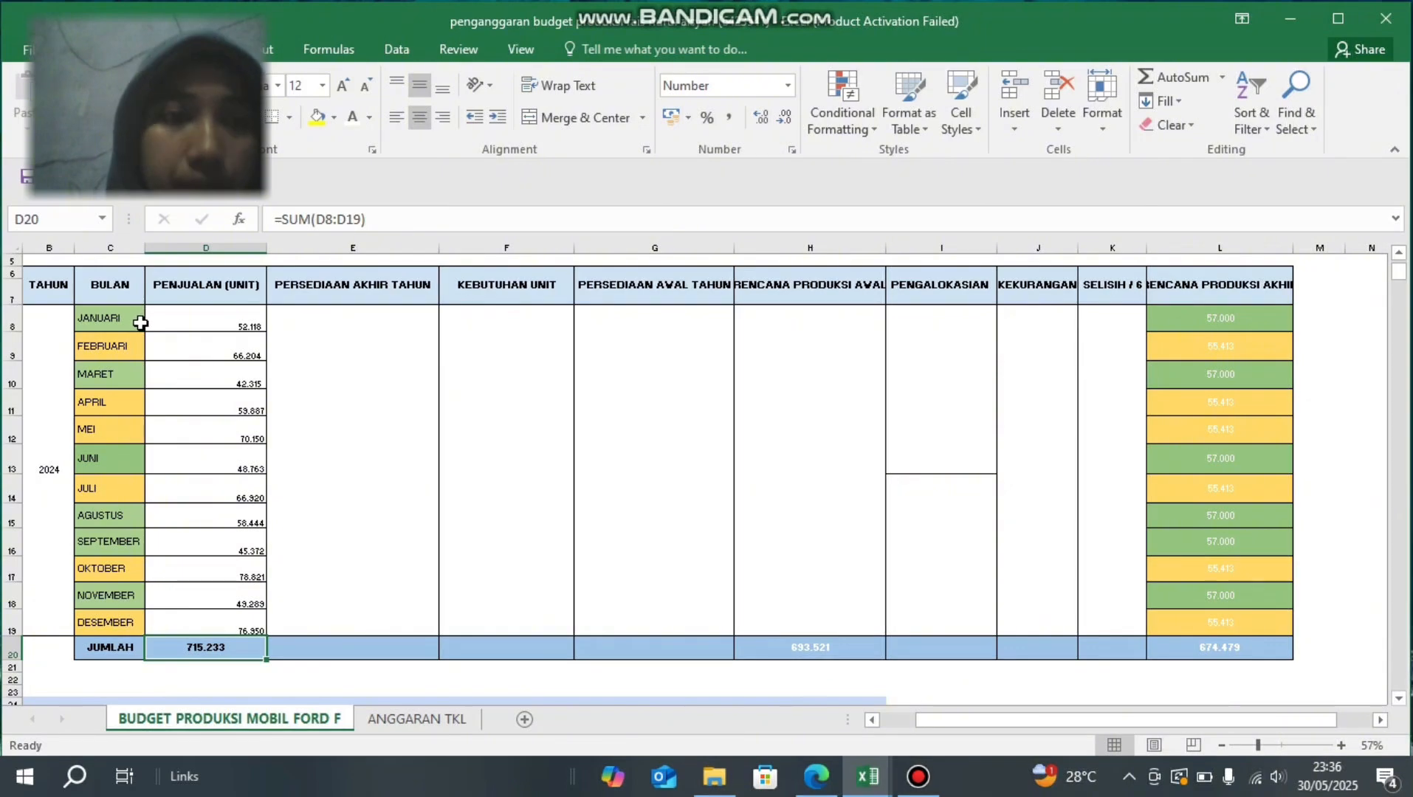
- Set the font colour of the PERSEDIAAN AKHIR TAHUN and PERSEDIAAN AWAL TAHUN values in E8 and G8 to black
{"action": "left_click", "coordinate": [380, 355]}
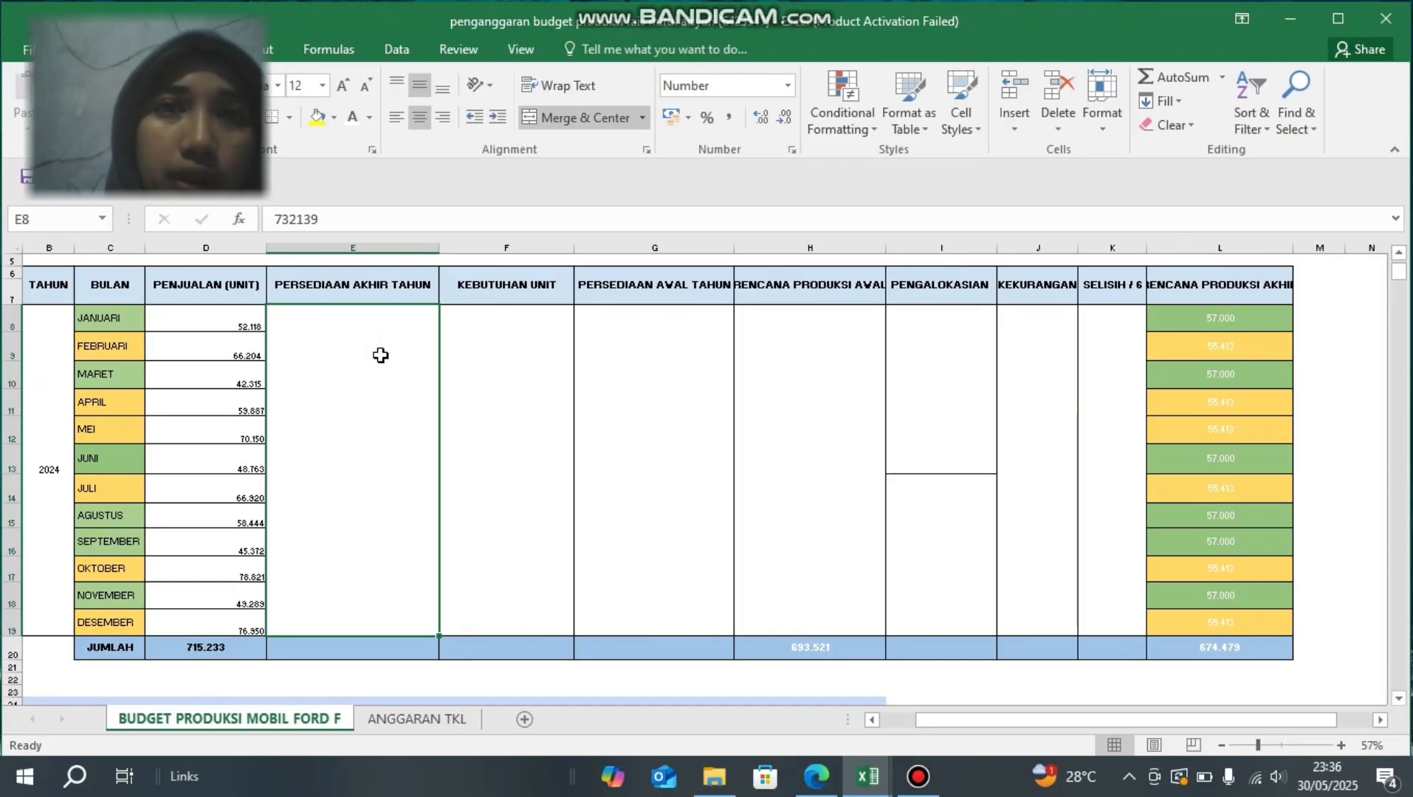
{"action": "left_click", "coordinate": [369, 117]}
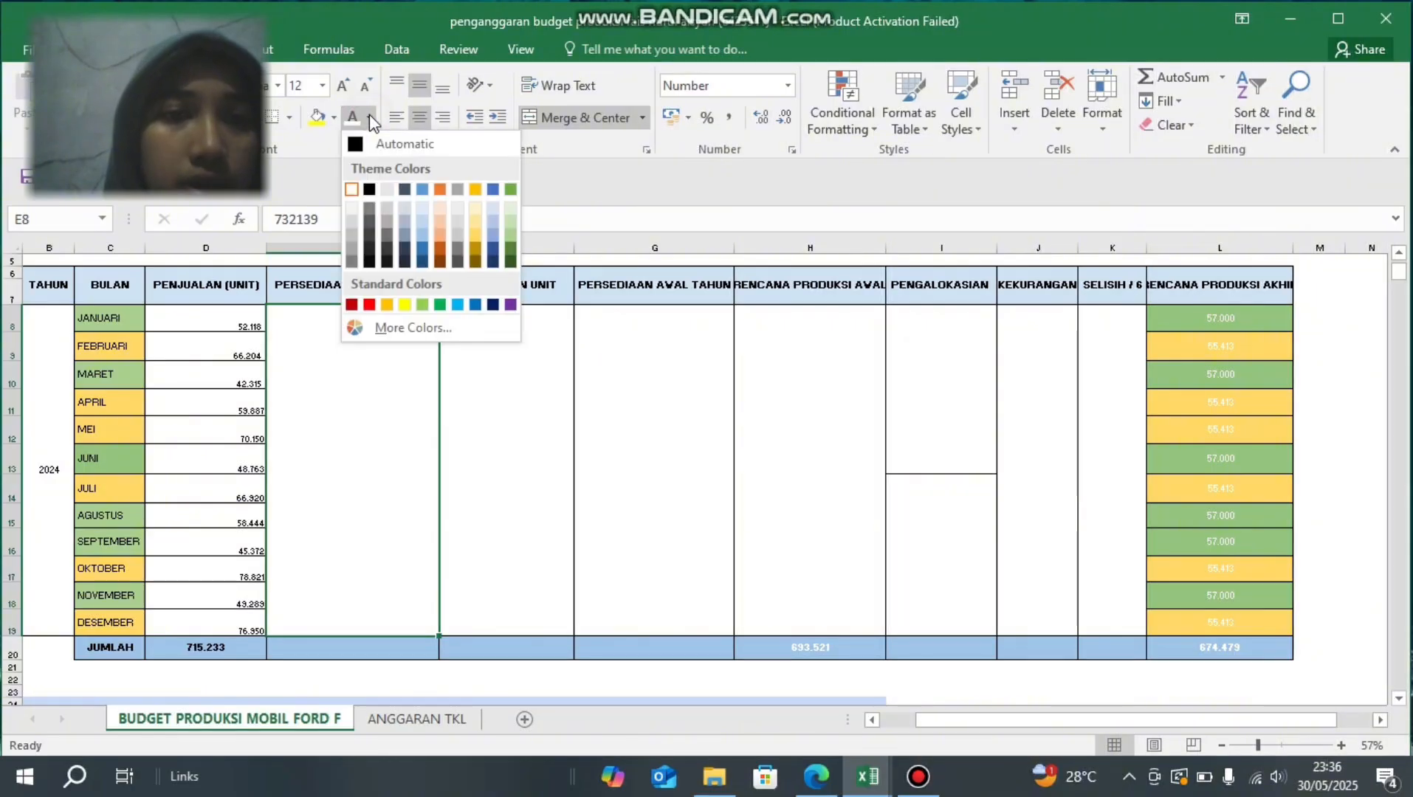
{"action": "left_click", "coordinate": [365, 189]}
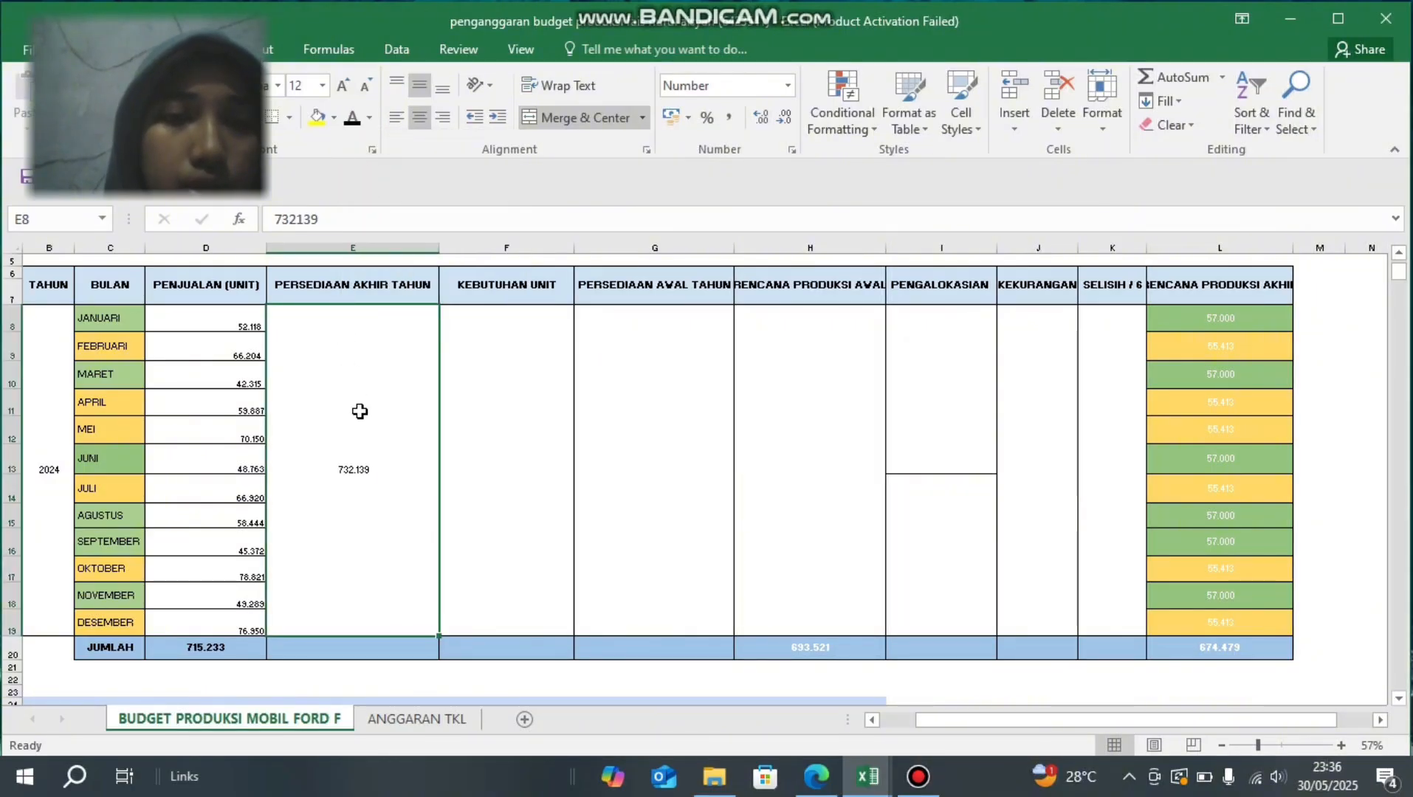
{"action": "left_click", "coordinate": [628, 414]}
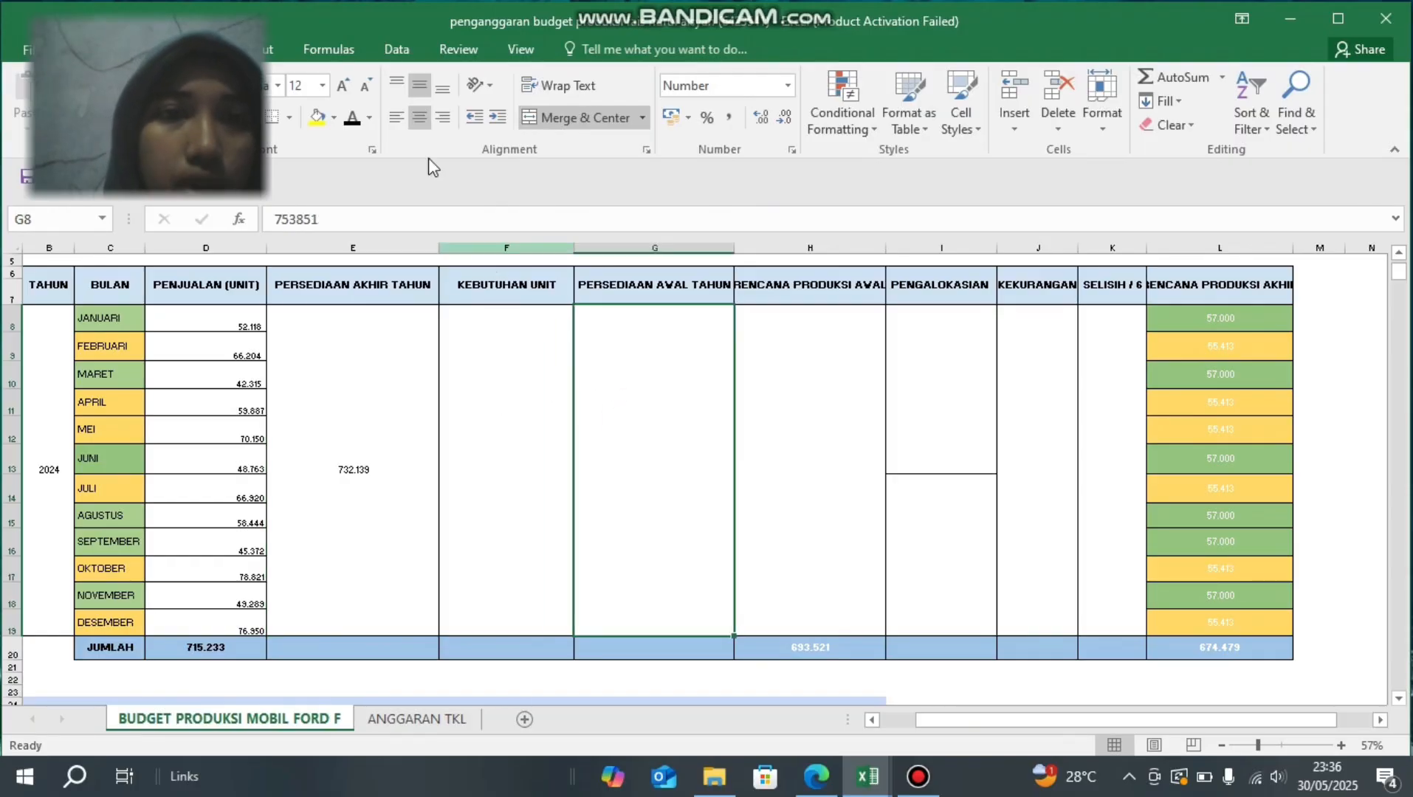
{"action": "left_click", "coordinate": [354, 130]}
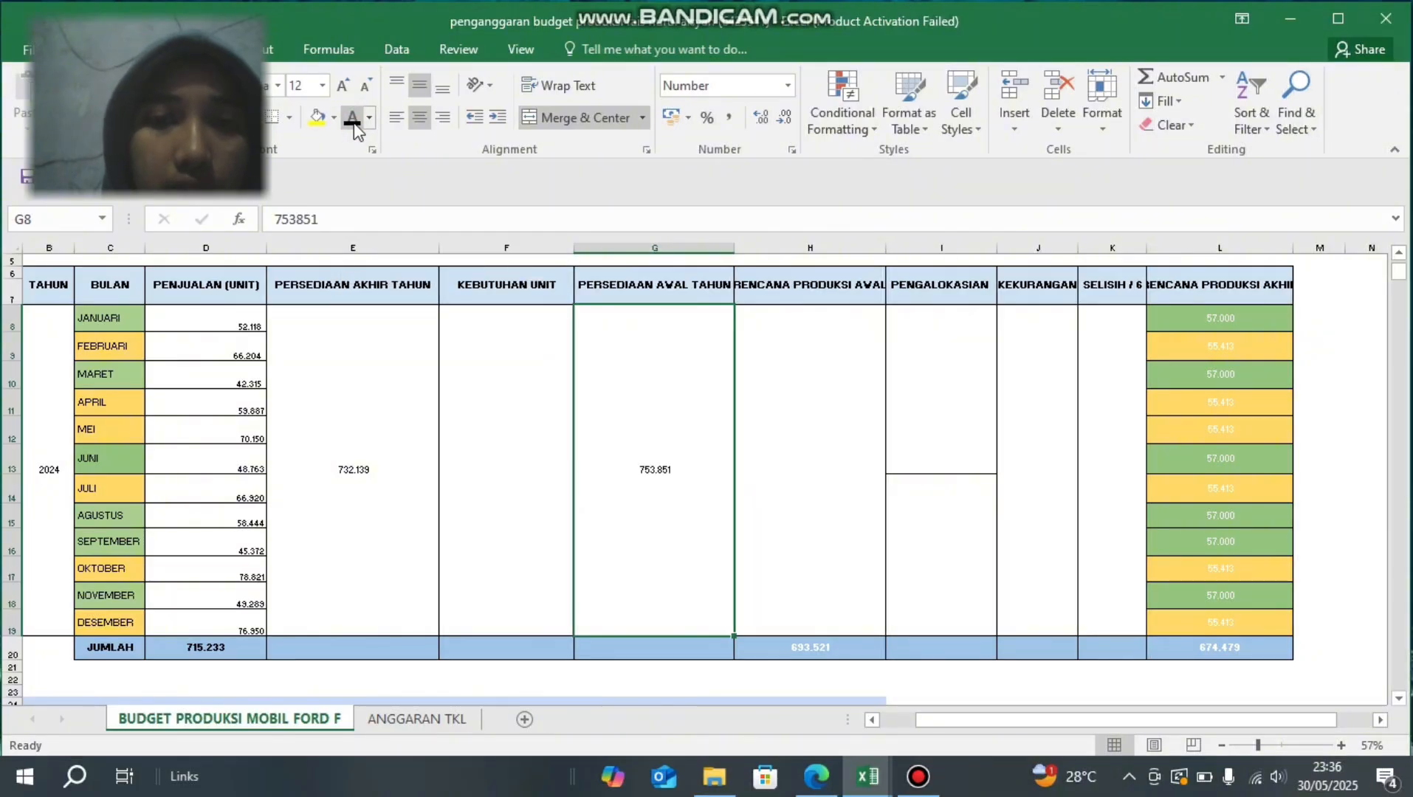
- Inspect the cell references in the KEBUTUHAN UNIT formula in F8, leaving the formula as it is
{"action": "left_click", "coordinate": [506, 437]}
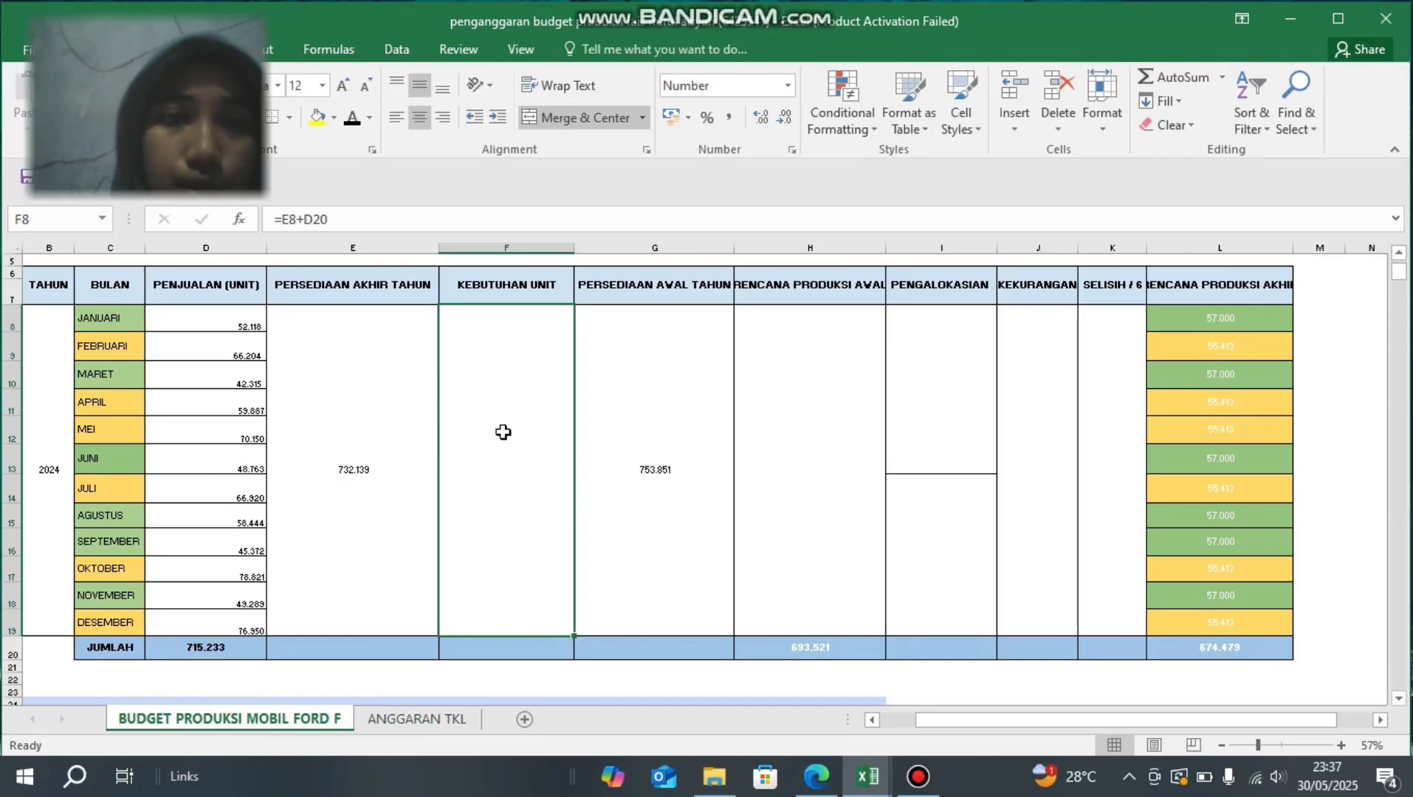
{"action": "left_click", "coordinate": [379, 215]}
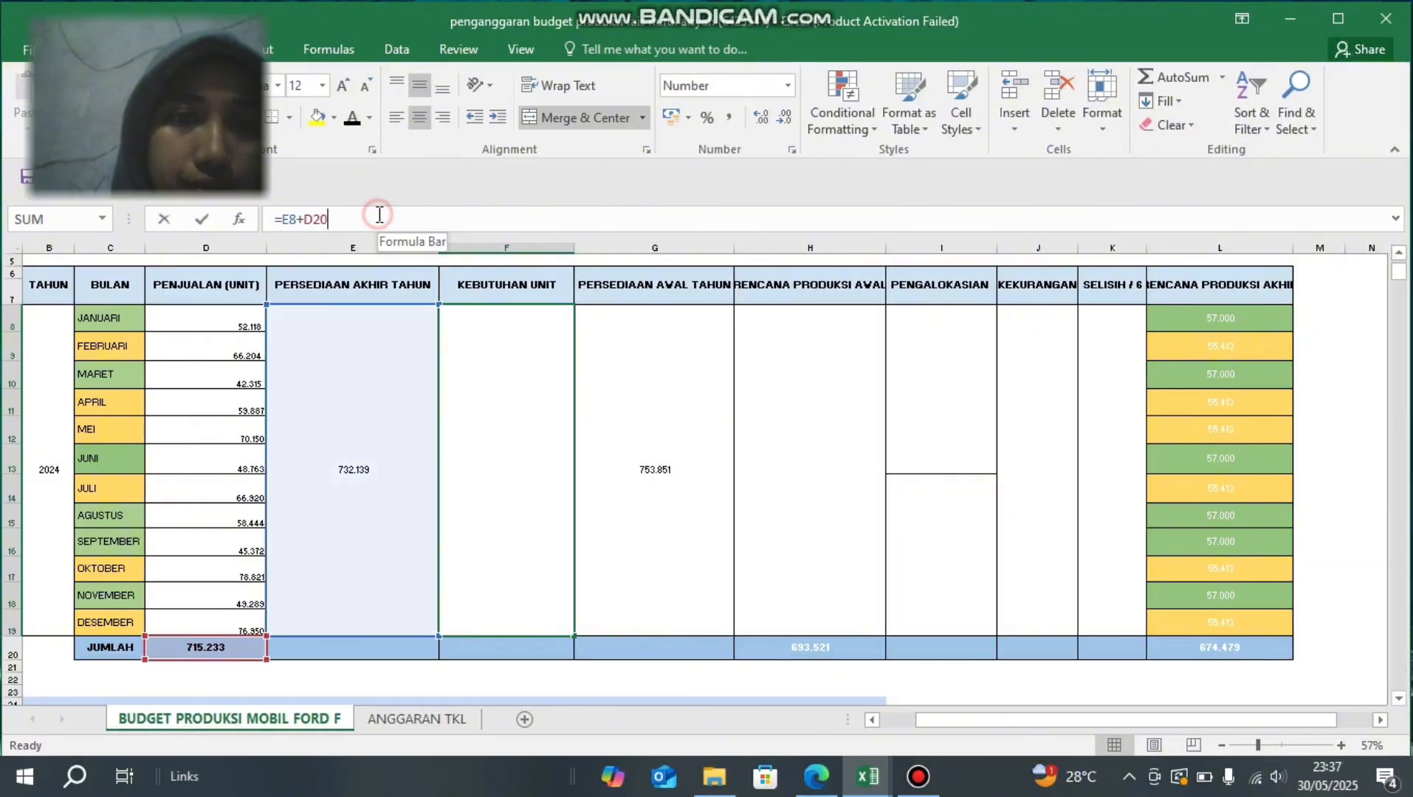
{"action": "double_click", "coordinate": [503, 402]}
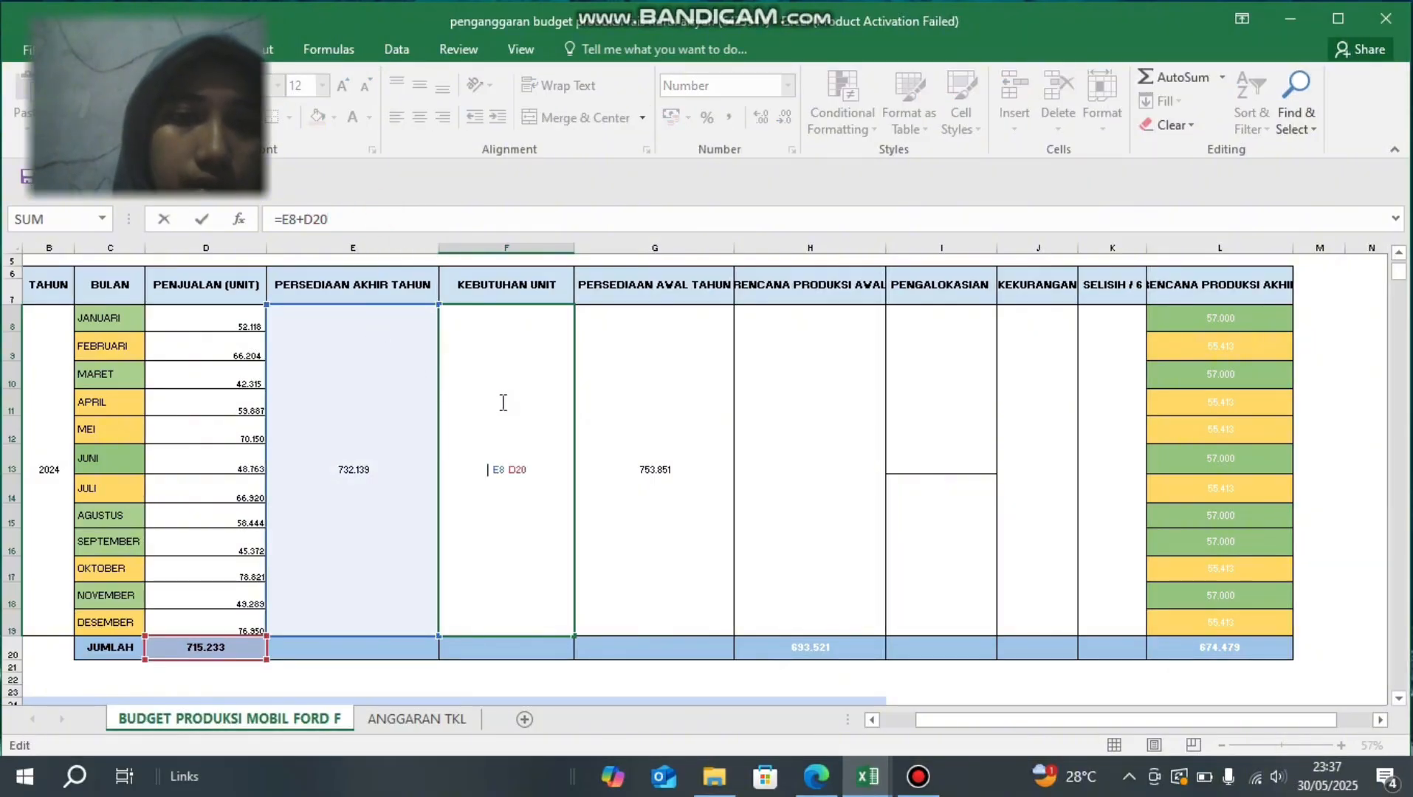
{"action": "left_click", "coordinate": [353, 220]}
{"action": "key", "text": "Return"}
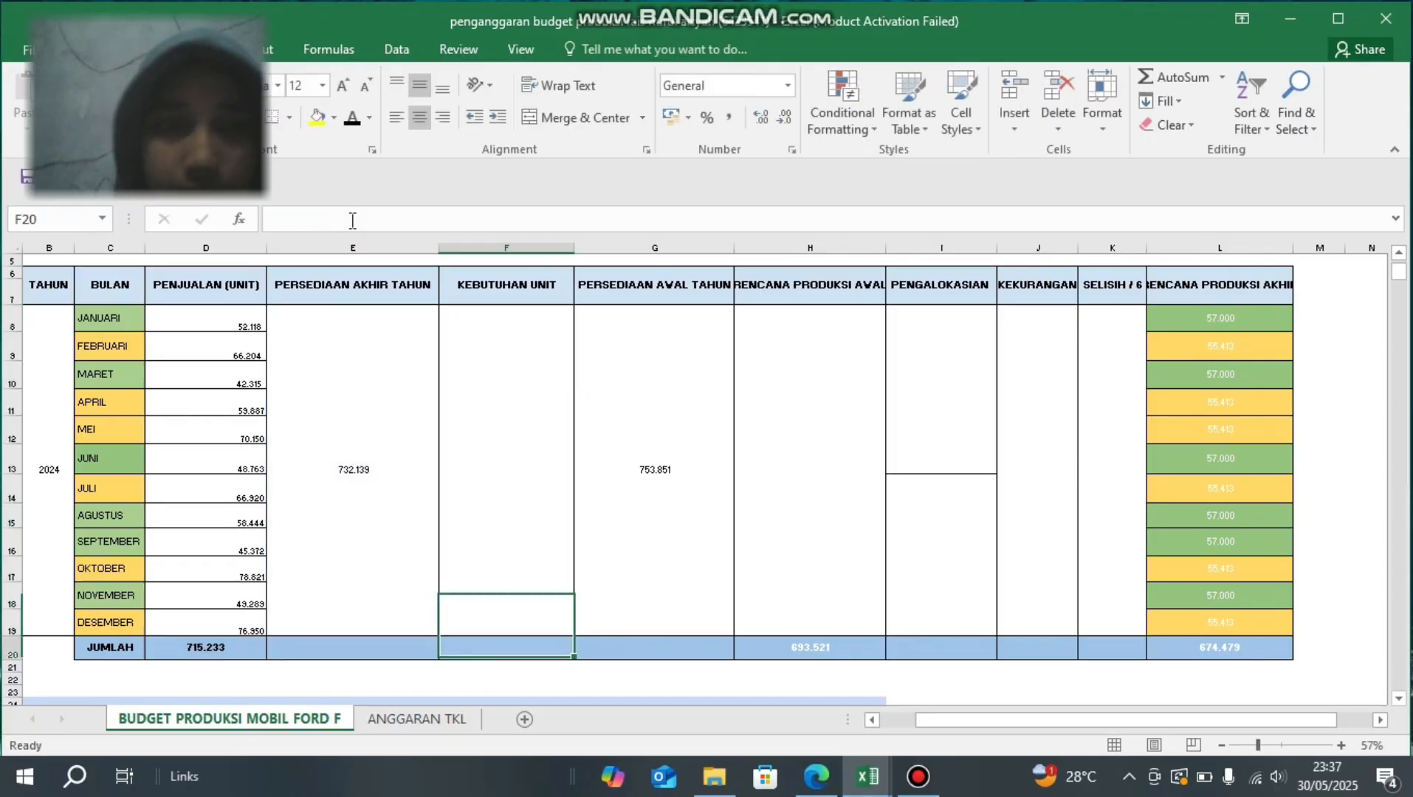
- Enter the formula =E8+D20 in the KEBUTUHAN UNIT cell F8 and set its font colour to black
{"action": "left_click", "coordinate": [494, 377]}
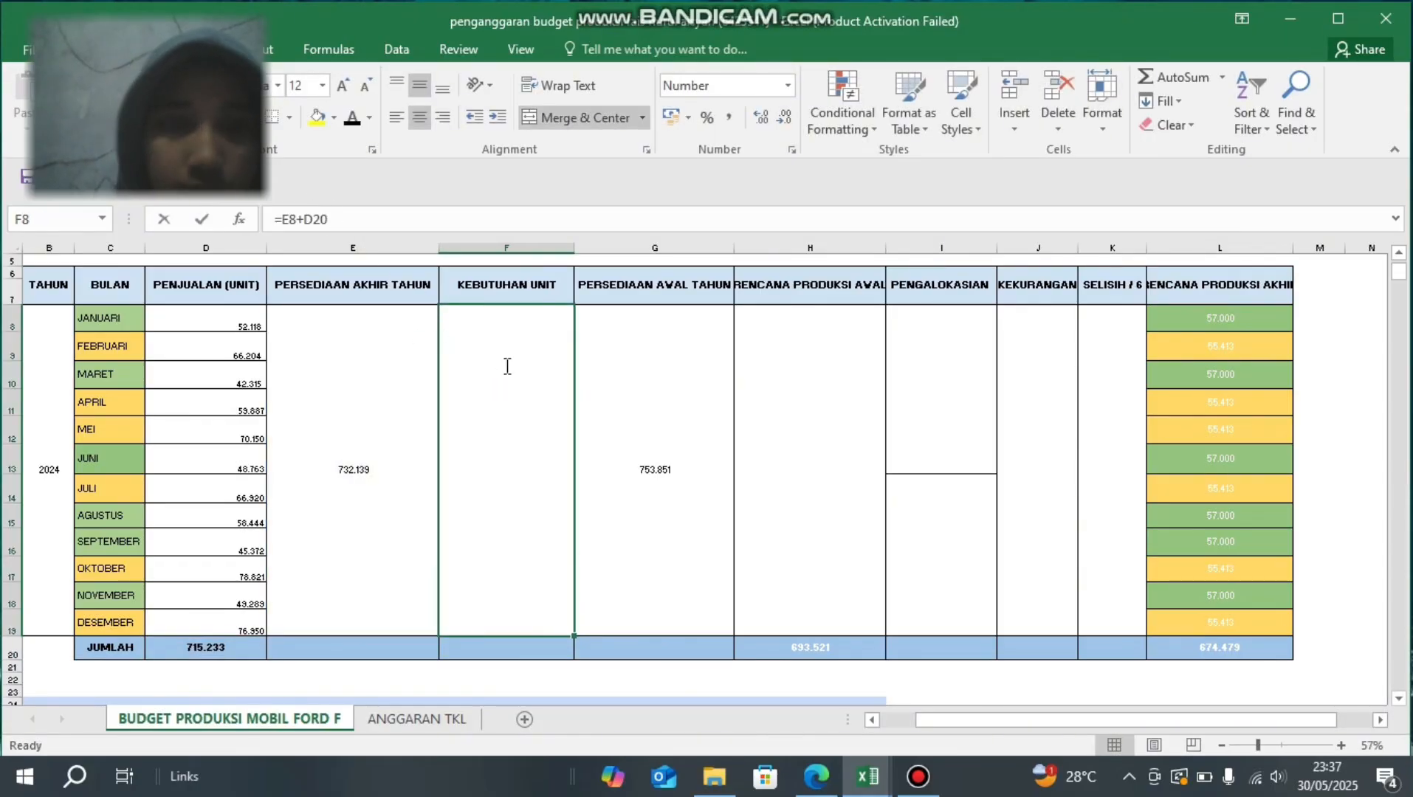
{"action": "type", "text": "="}
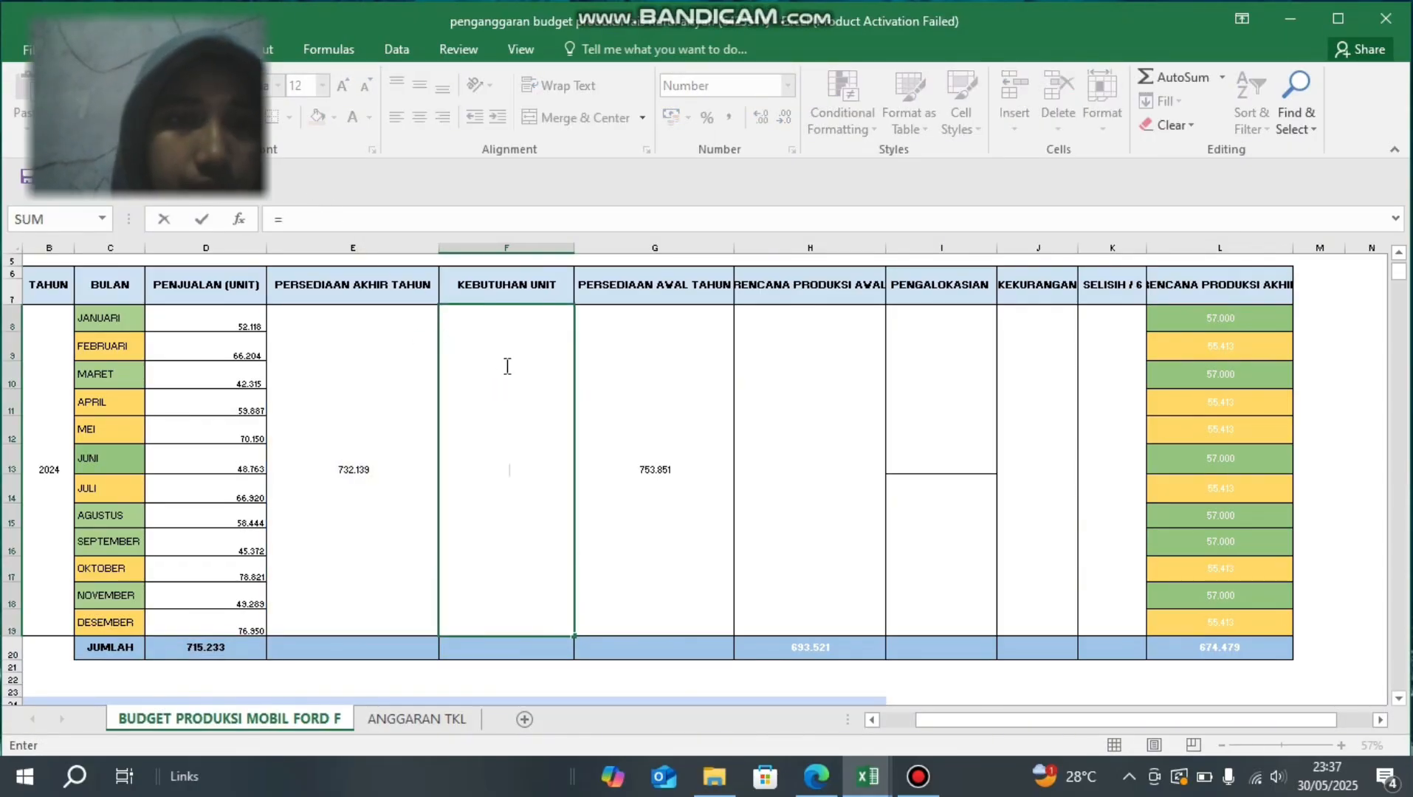
{"action": "left_click", "coordinate": [360, 399]}
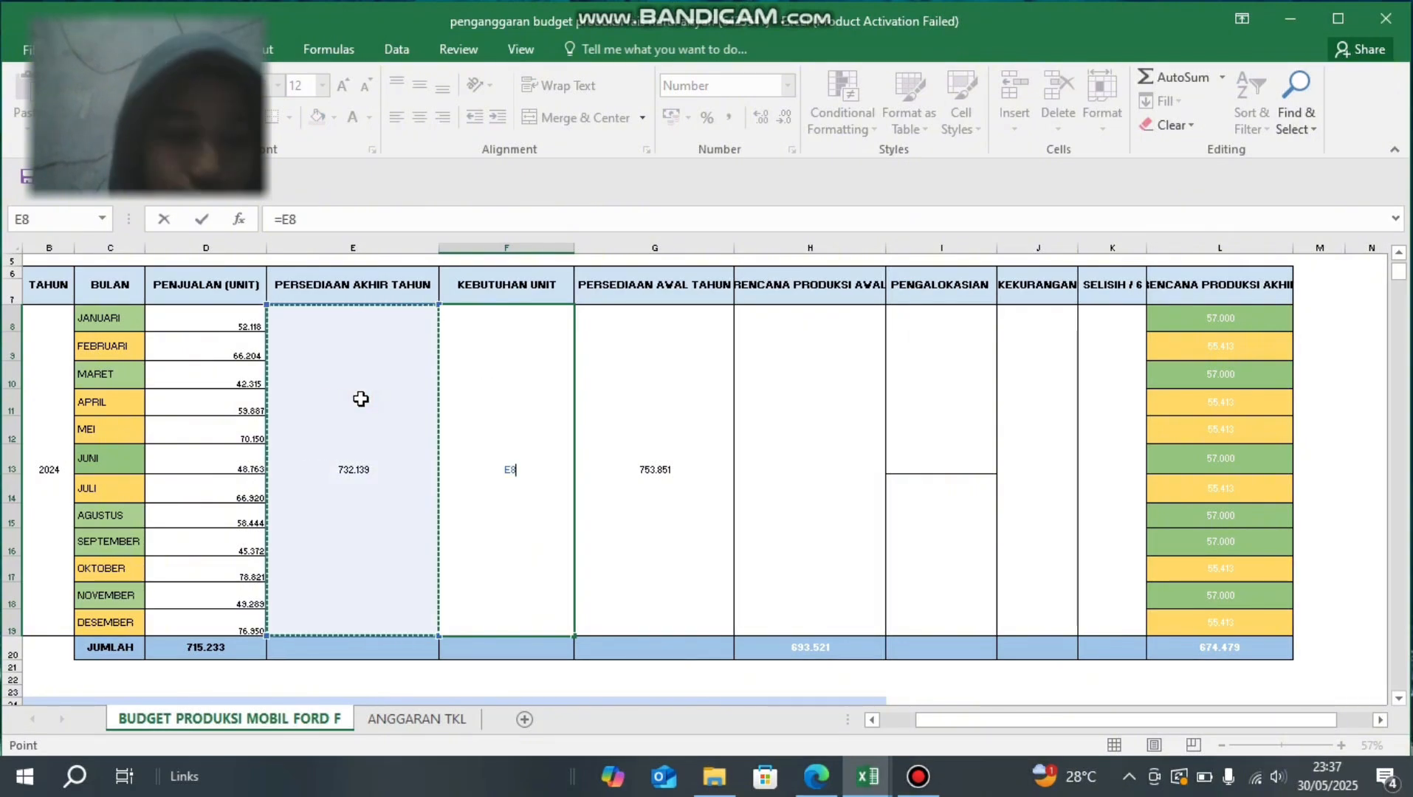
{"action": "type", "text": "+"}
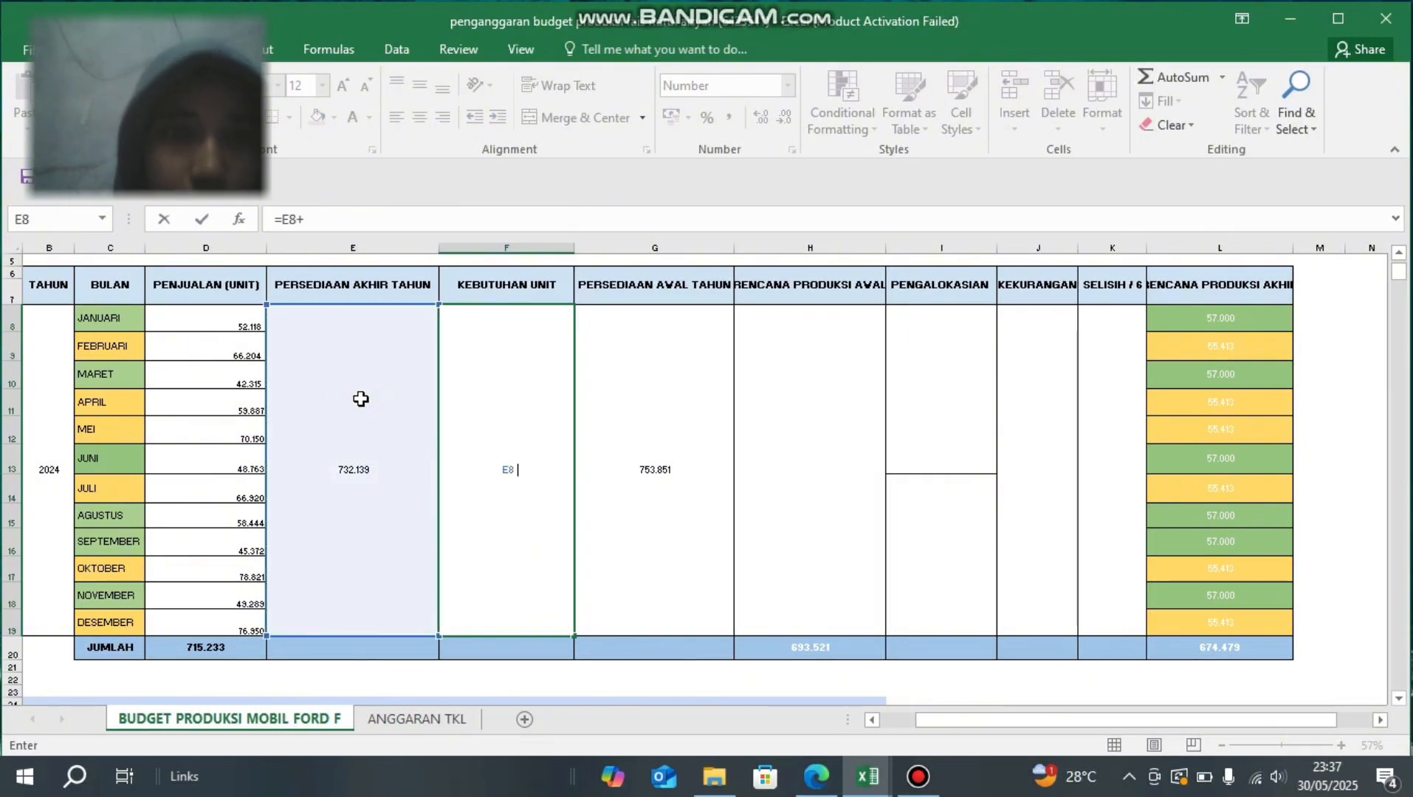
{"action": "left_click", "coordinate": [217, 652]}
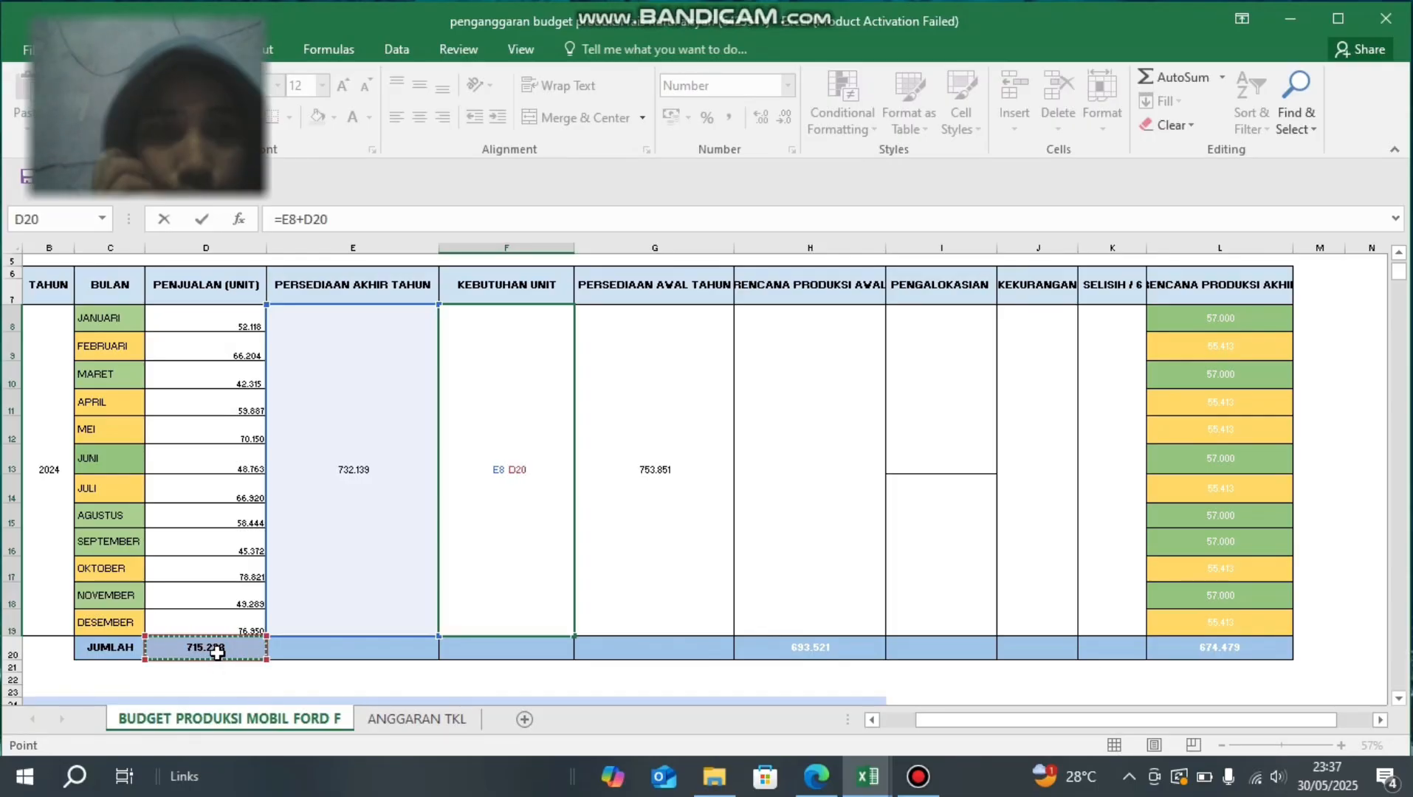
{"action": "key", "text": "Return"}
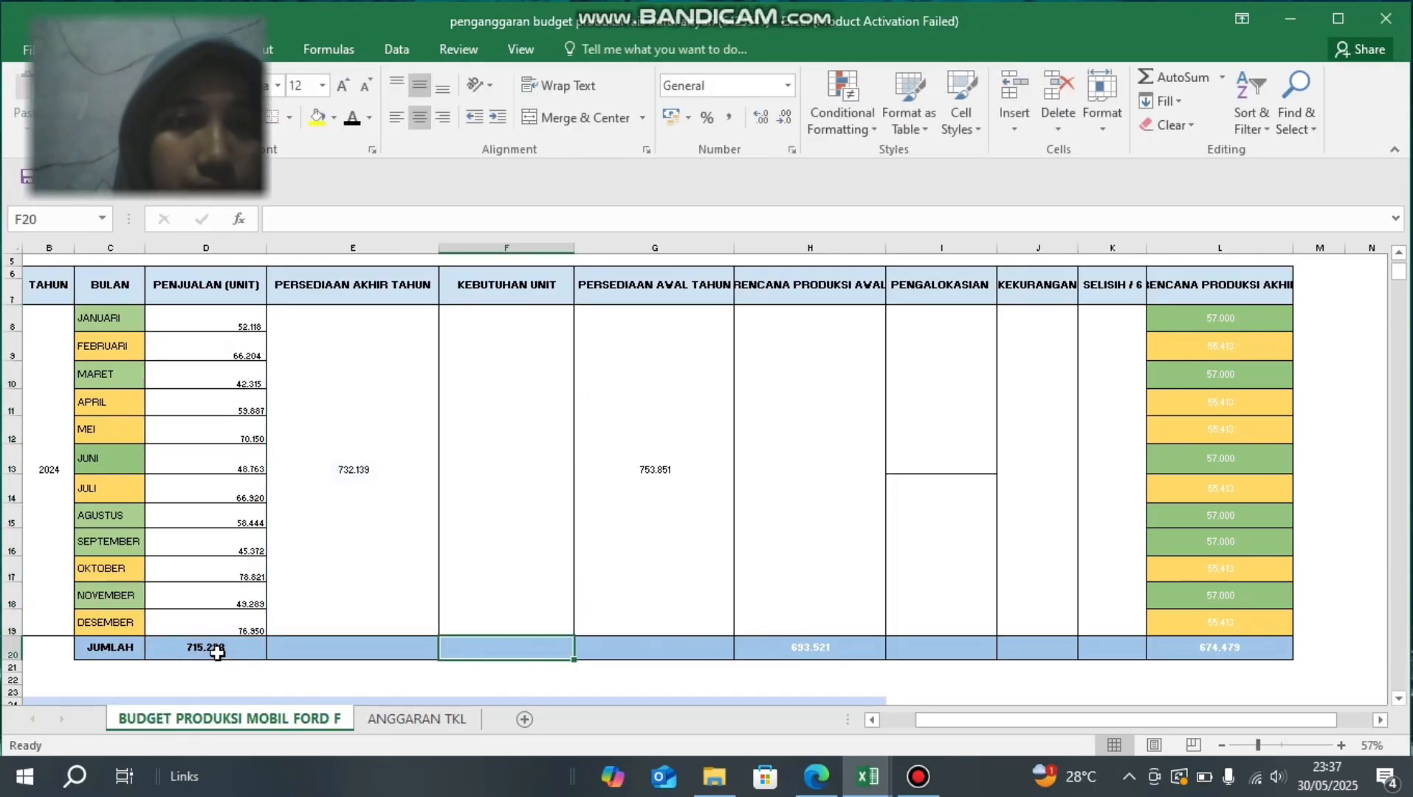
{"action": "key", "text": "Up"}
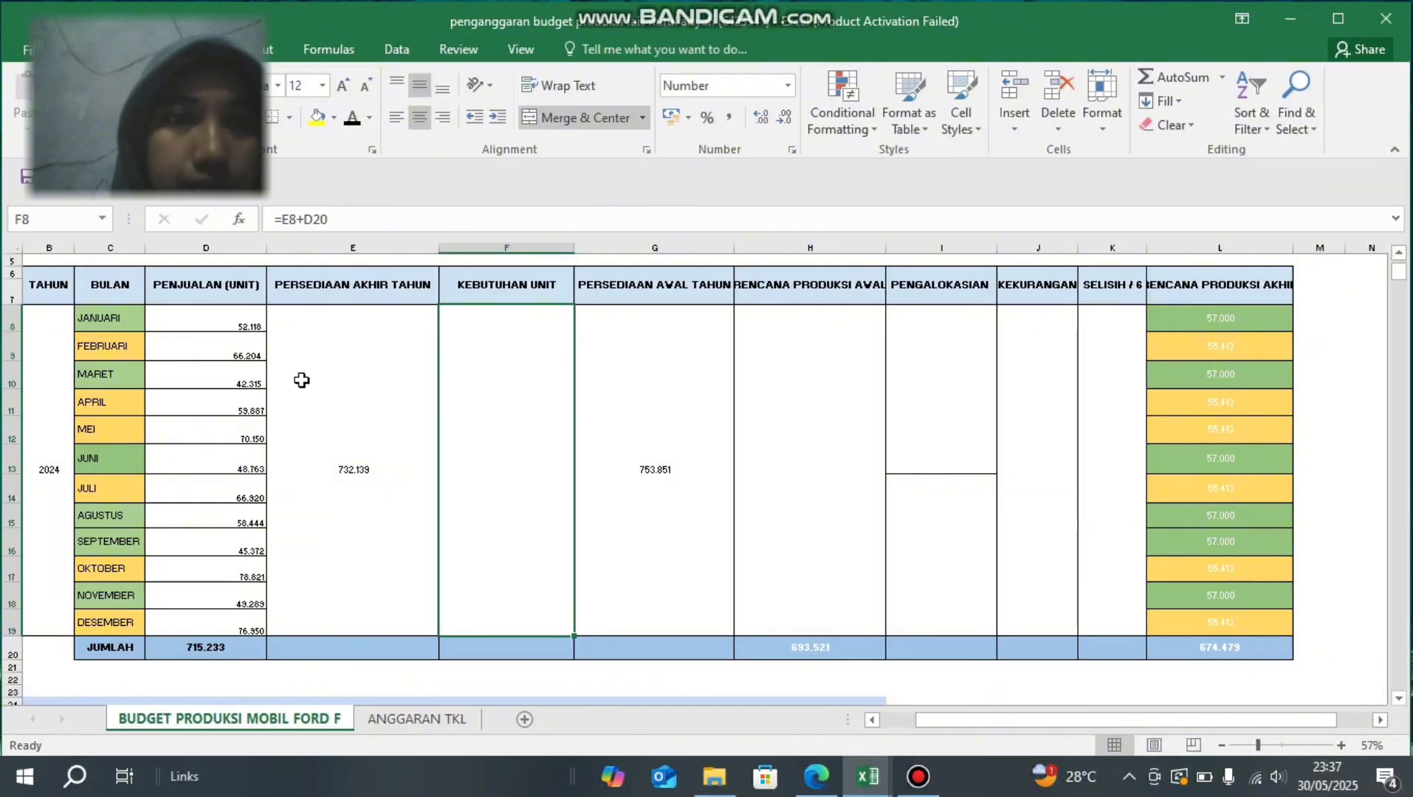
{"action": "left_click", "coordinate": [352, 122]}
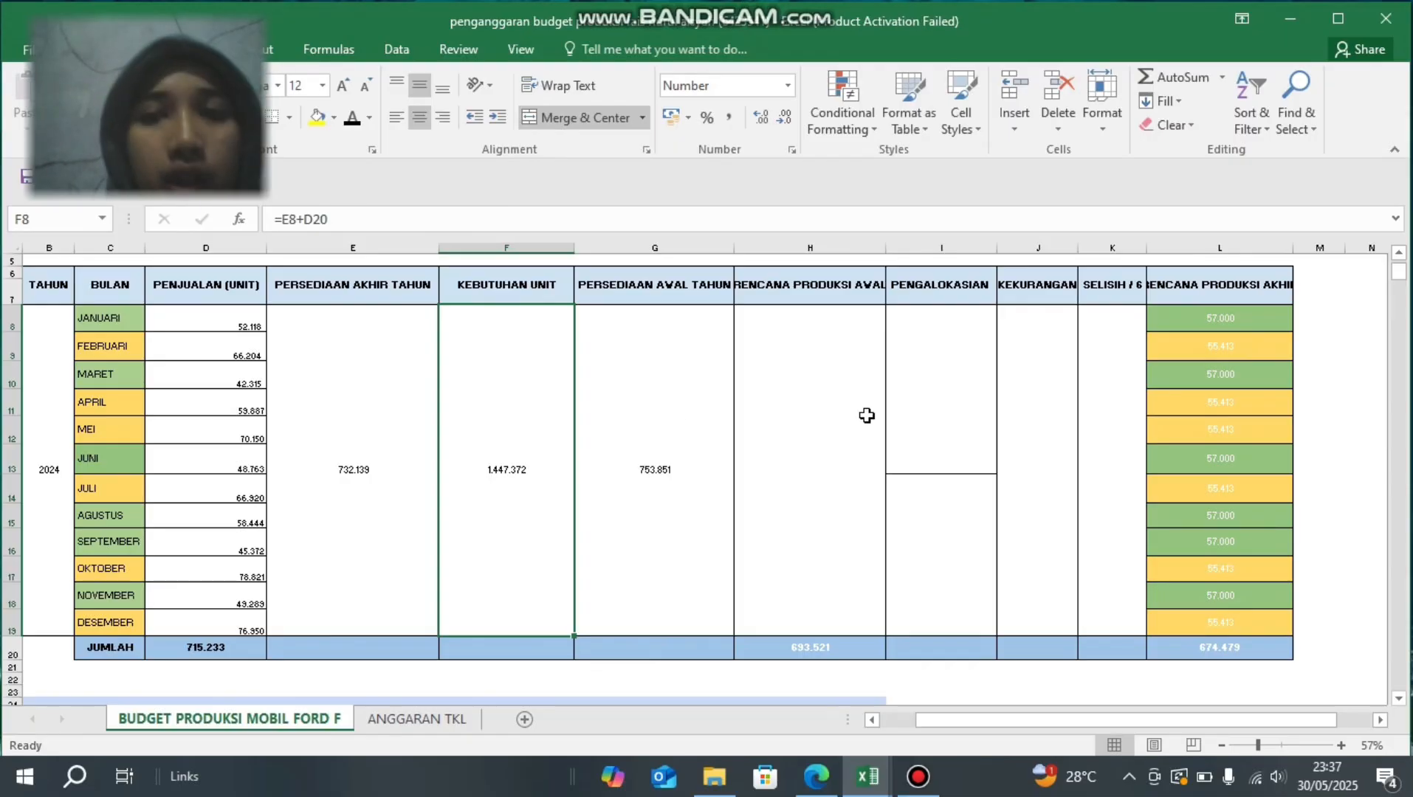
- Enter the formula =F8-G8 in the RENCANA PRODUKSI AWAL cell H8
{"action": "left_click", "coordinate": [806, 412]}
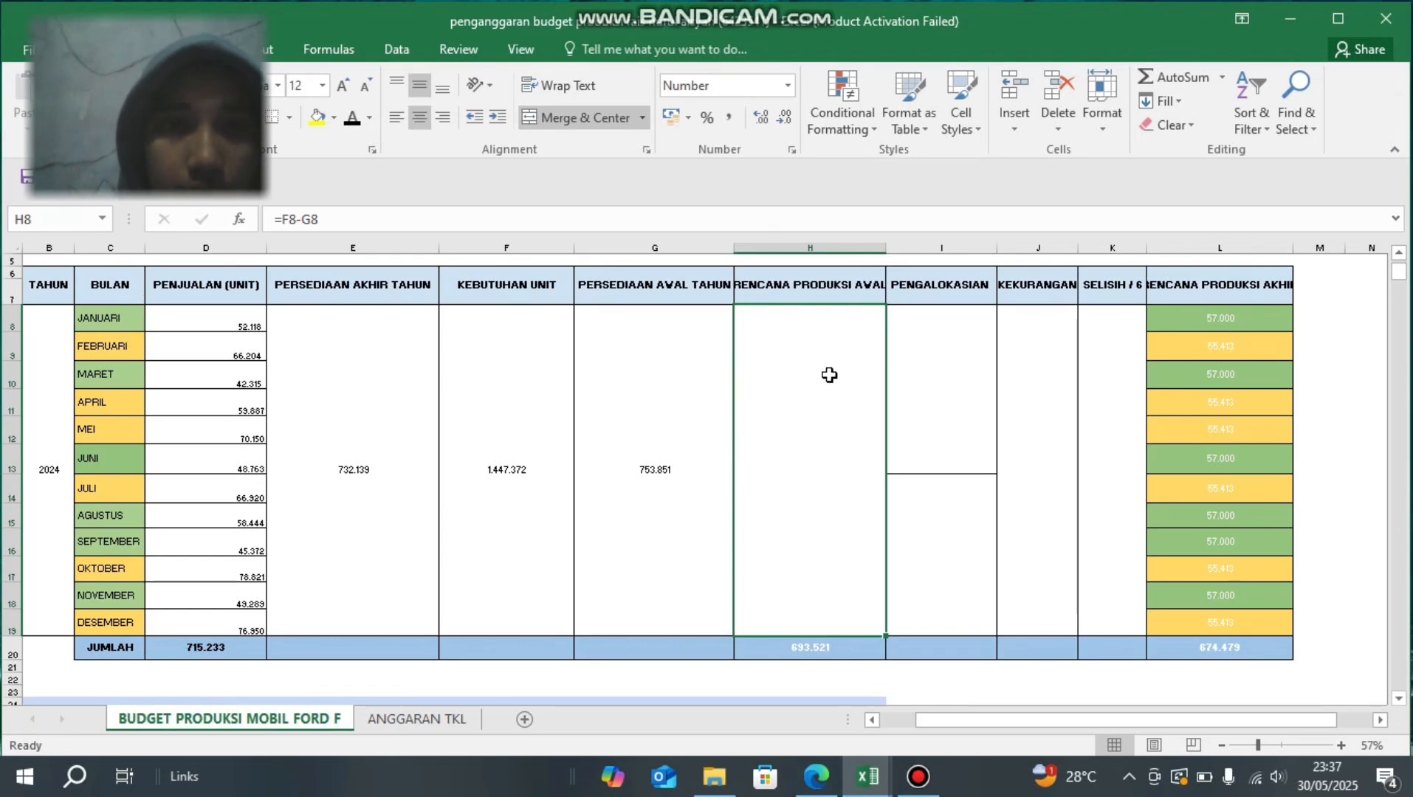
{"action": "type", "text": "="}
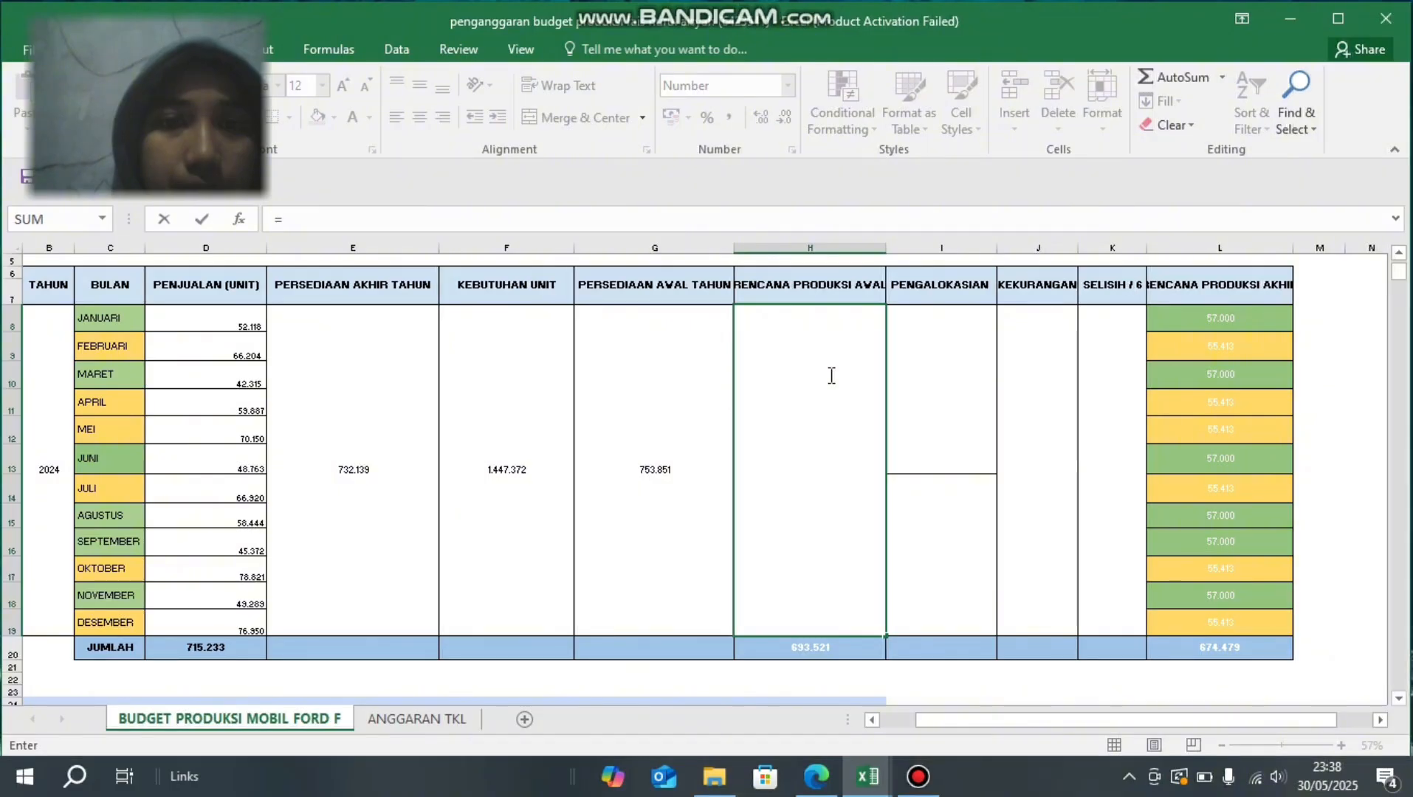
{"action": "left_click", "coordinate": [480, 376]}
{"action": "type", "text": "-"}
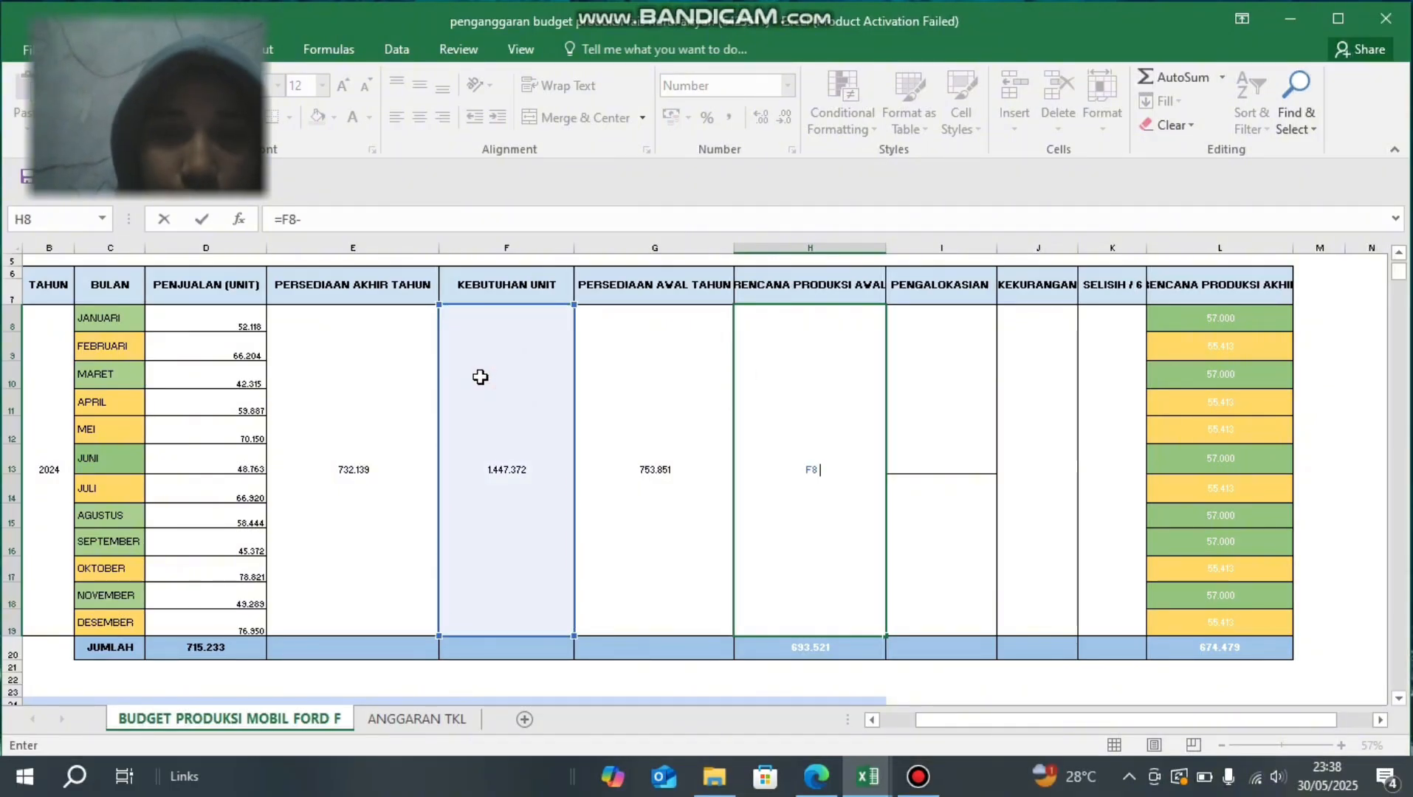
{"action": "left_click", "coordinate": [638, 393]}
{"action": "key", "text": "Return"}
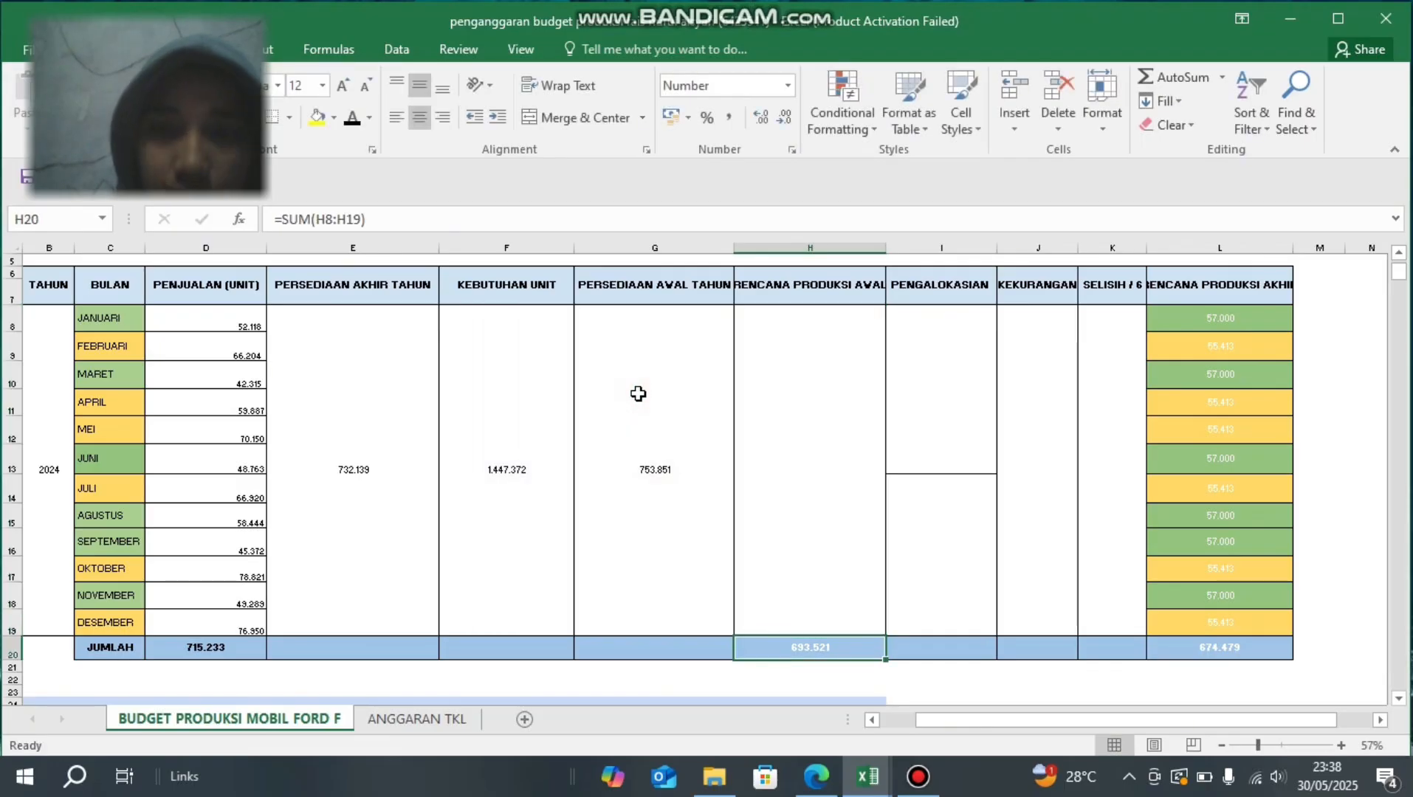
- Set the font colour of the RENCANA PRODUKSI AWAL value in H8 and its JUMLAH total in H20 to black
{"action": "key", "text": "Up"}
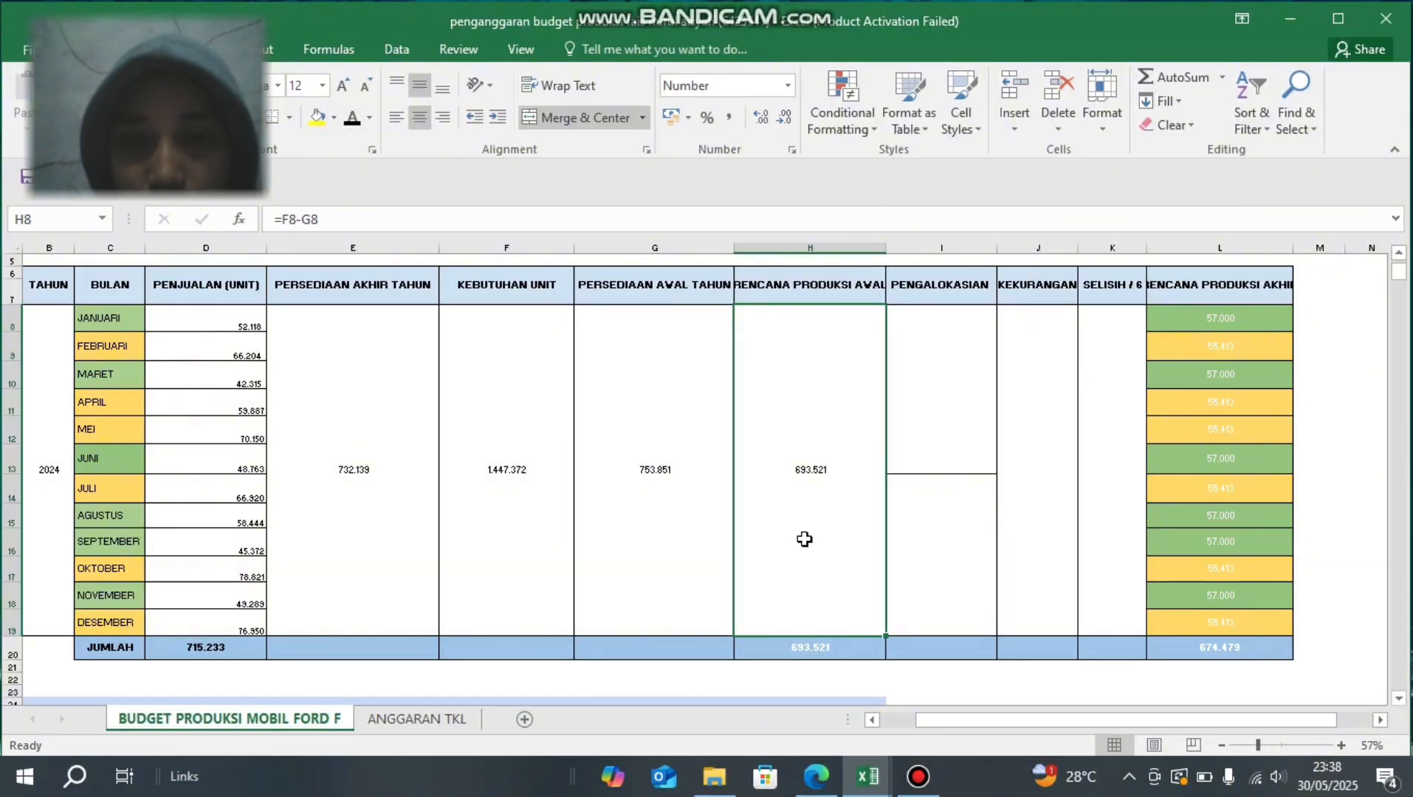
{"action": "left_click", "coordinate": [785, 651]}
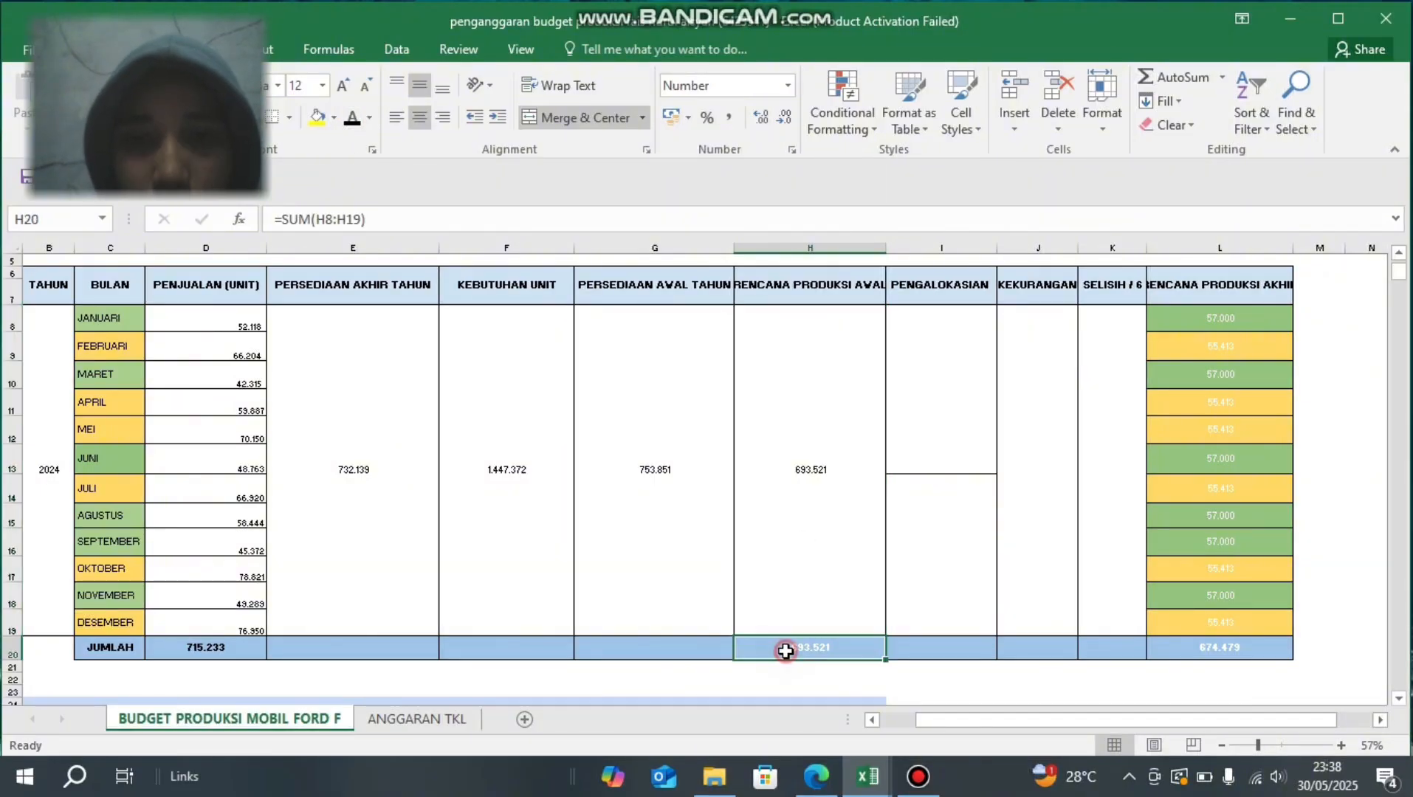
{"action": "left_click", "coordinate": [351, 118]}
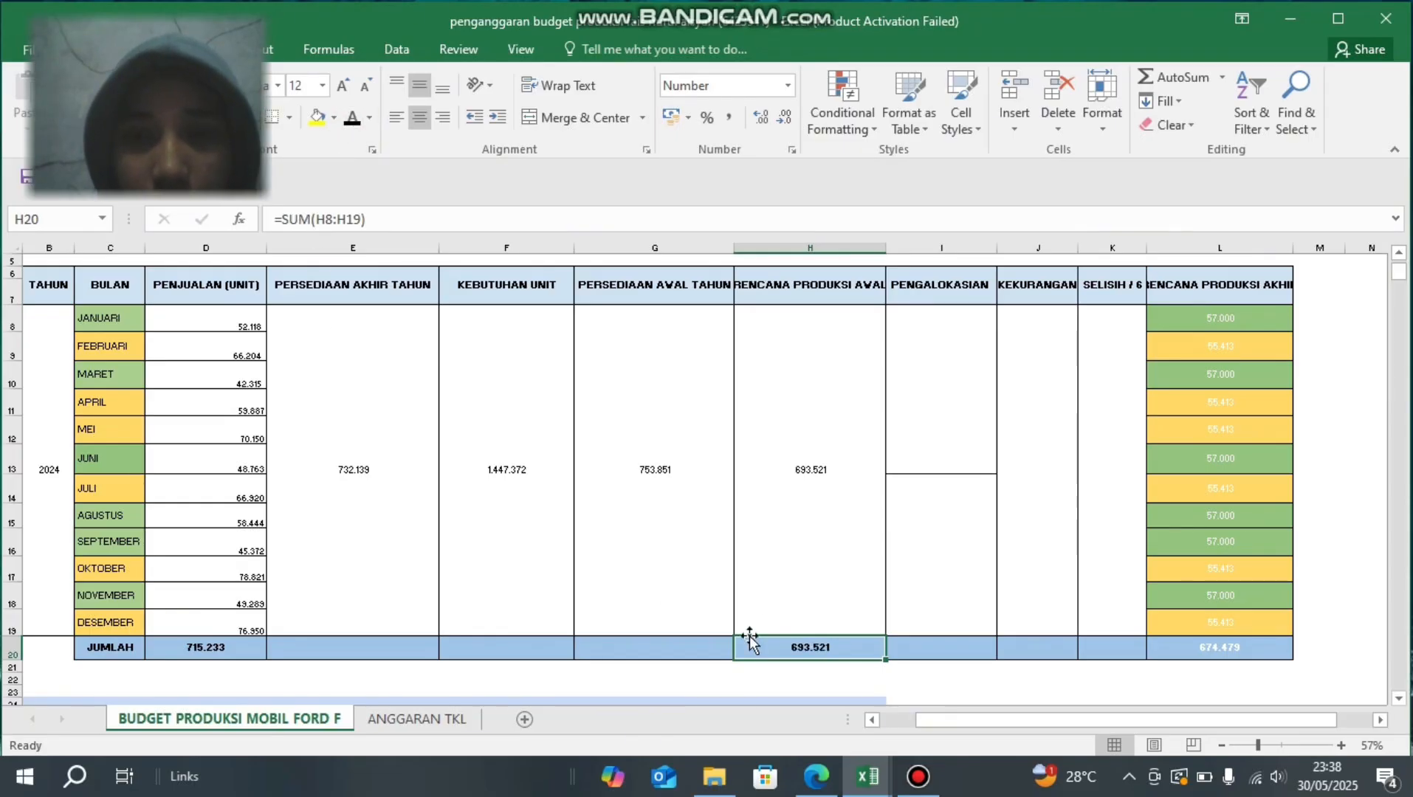
- Enter the formula =H8/12 in the upper PENGALOKASIAN cell I8 and set its font colour to black
{"action": "left_click", "coordinate": [924, 411]}
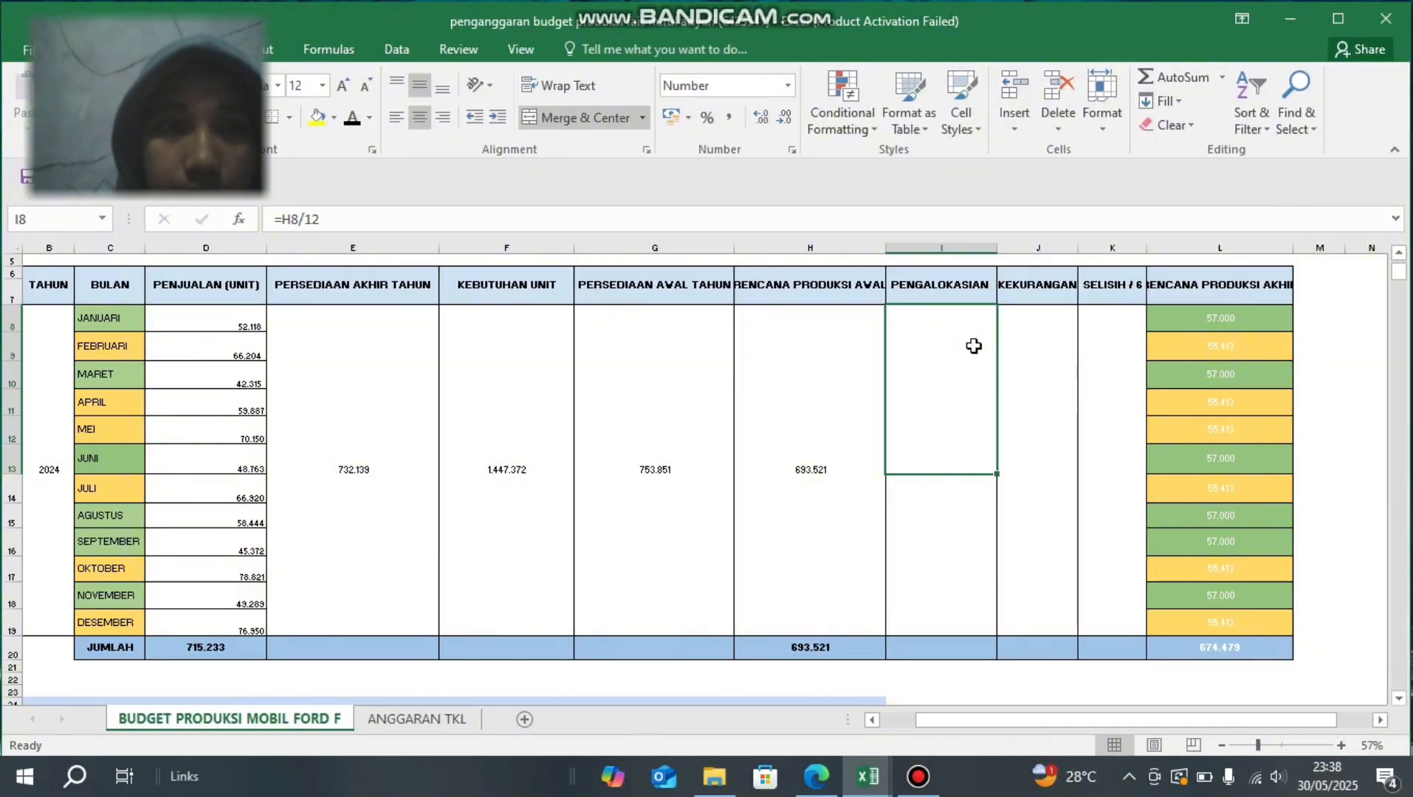
{"action": "type", "text": "="}
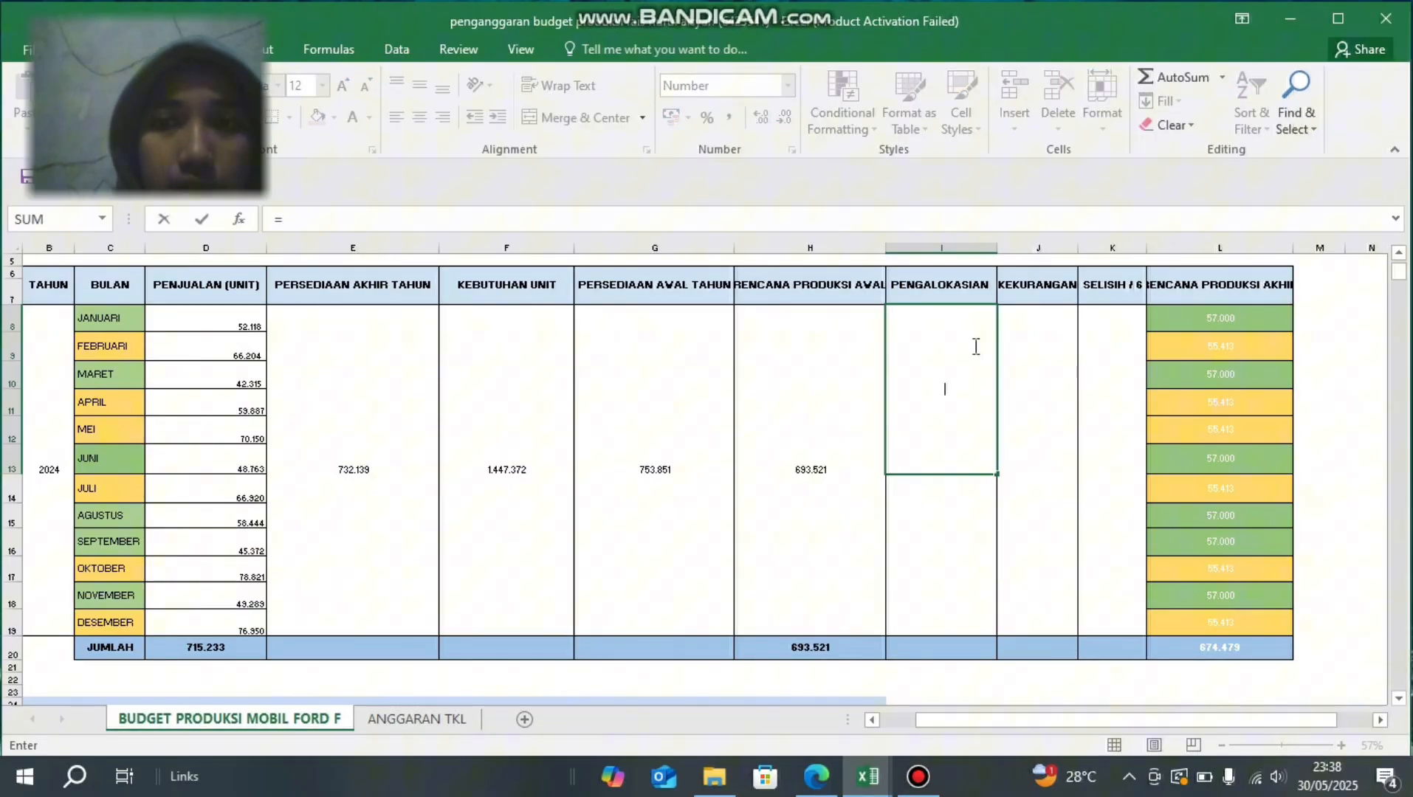
{"action": "left_click", "coordinate": [788, 380]}
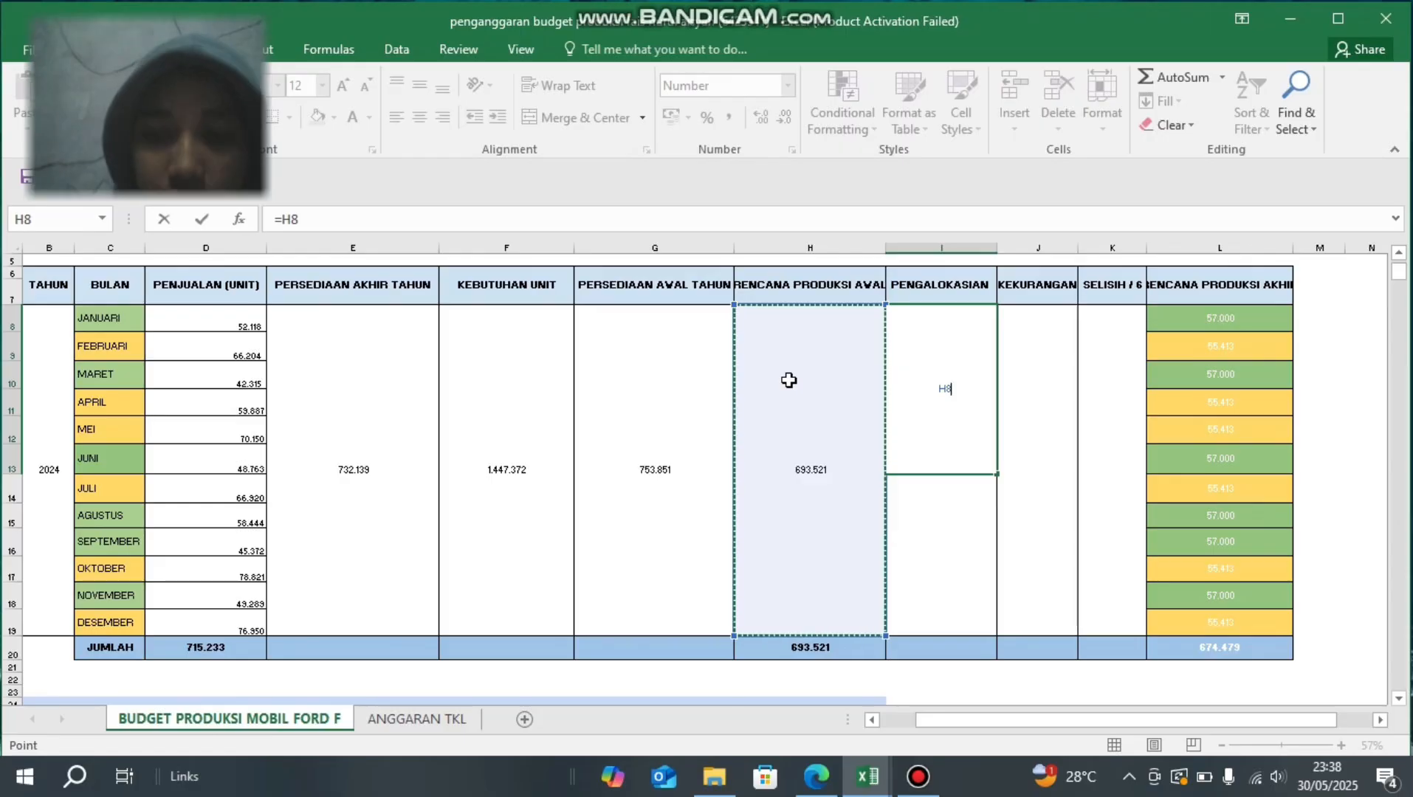
{"action": "type", "text": "/12"}
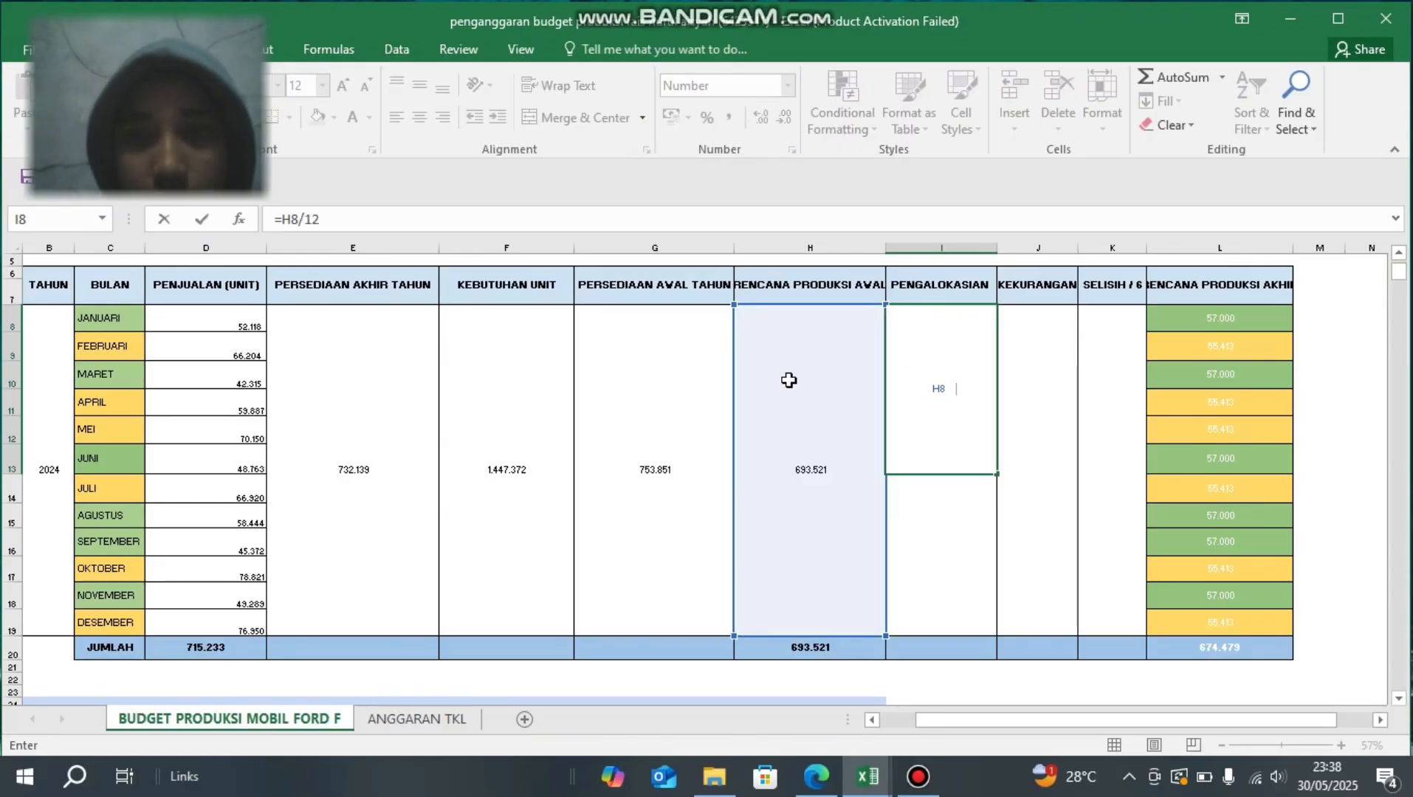
{"action": "key", "text": "Return"}
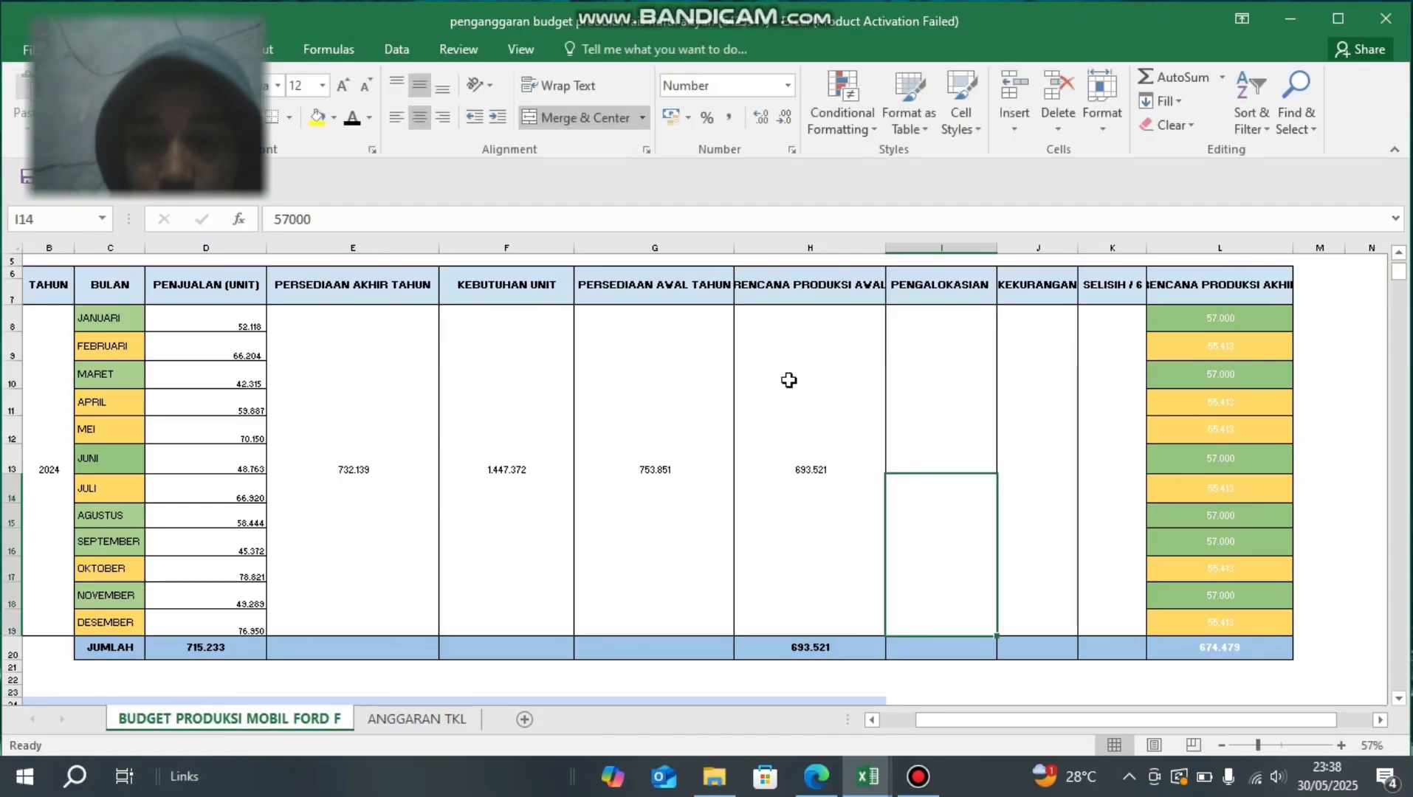
{"action": "key", "text": "Up"}
{"action": "left_click", "coordinate": [358, 118]}
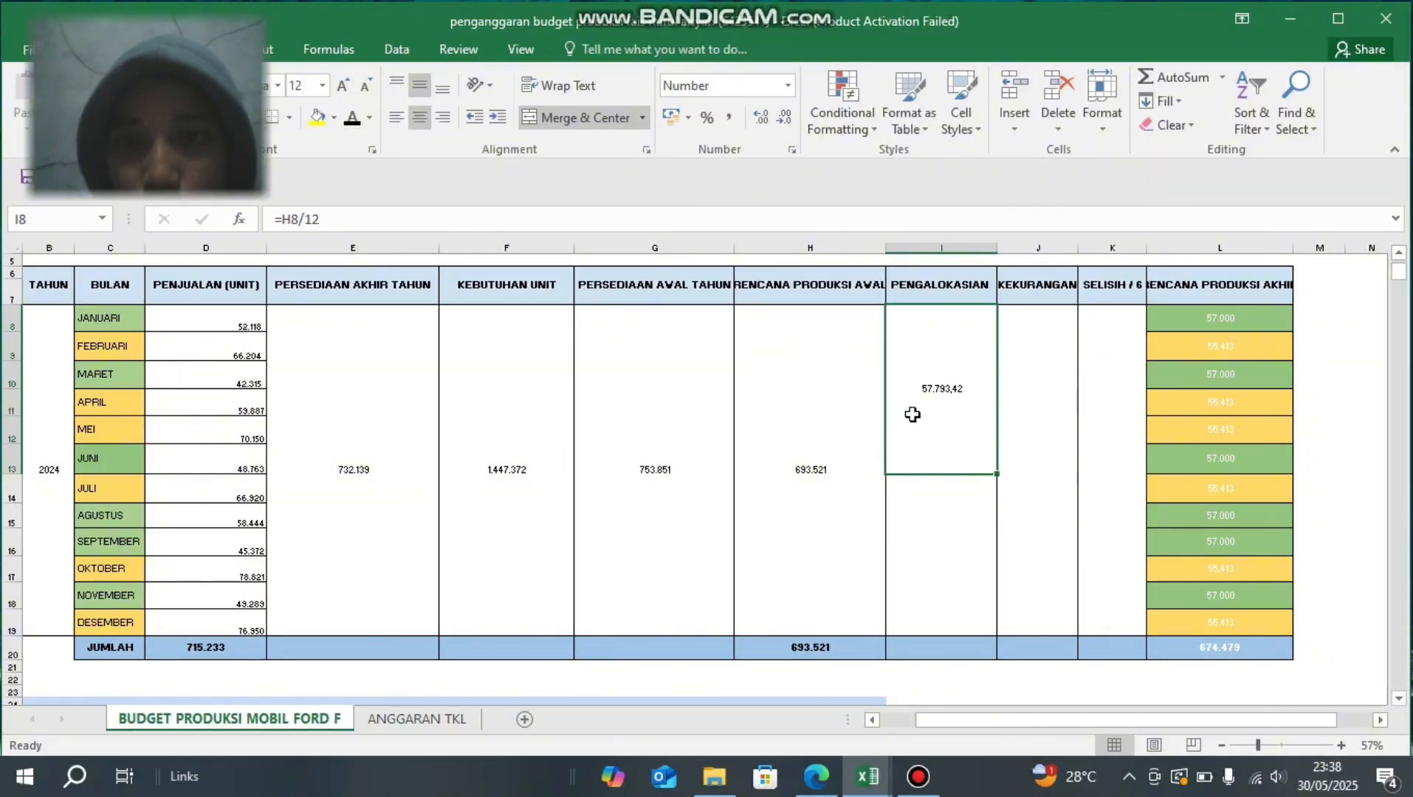
{"action": "key", "text": "Down"}
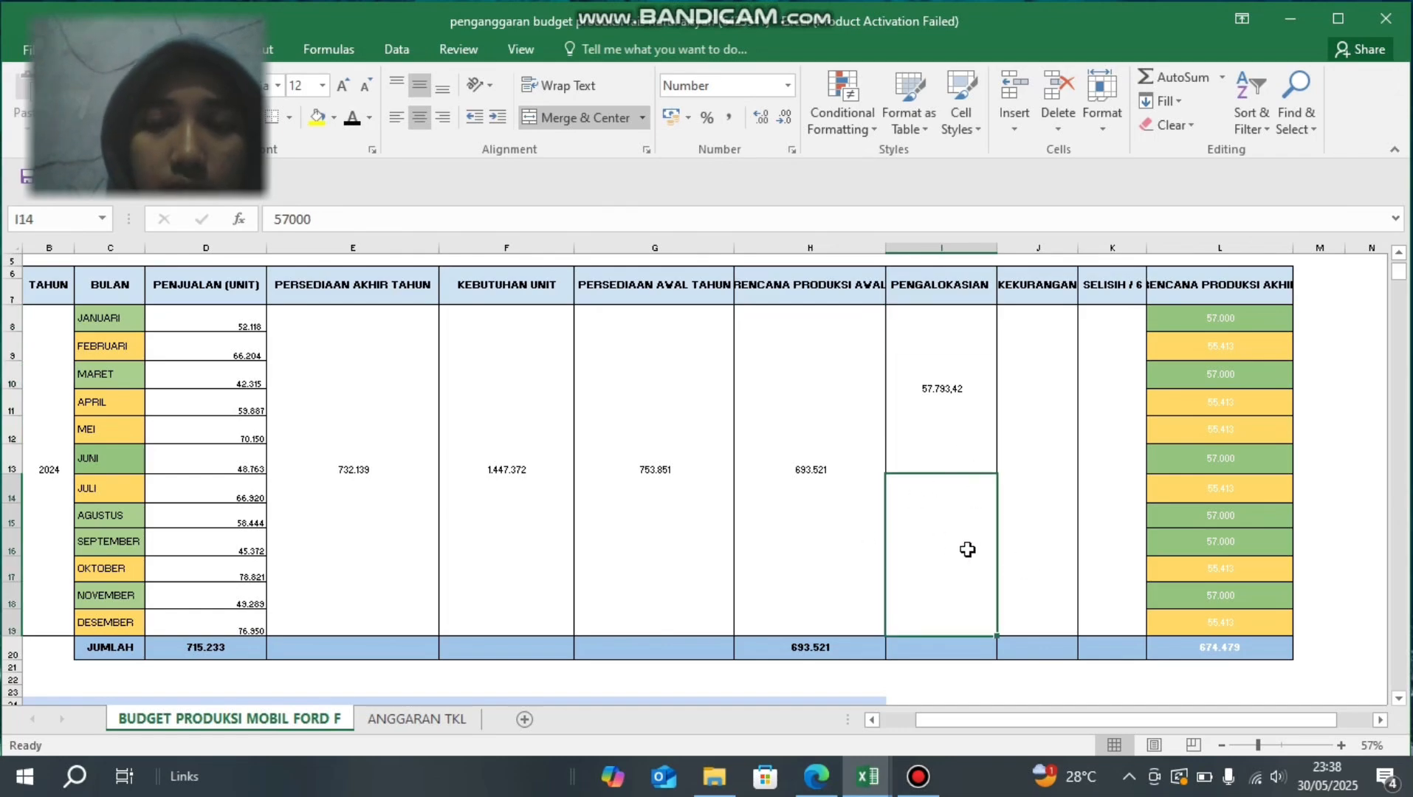
{"action": "left_click", "coordinate": [938, 357]}
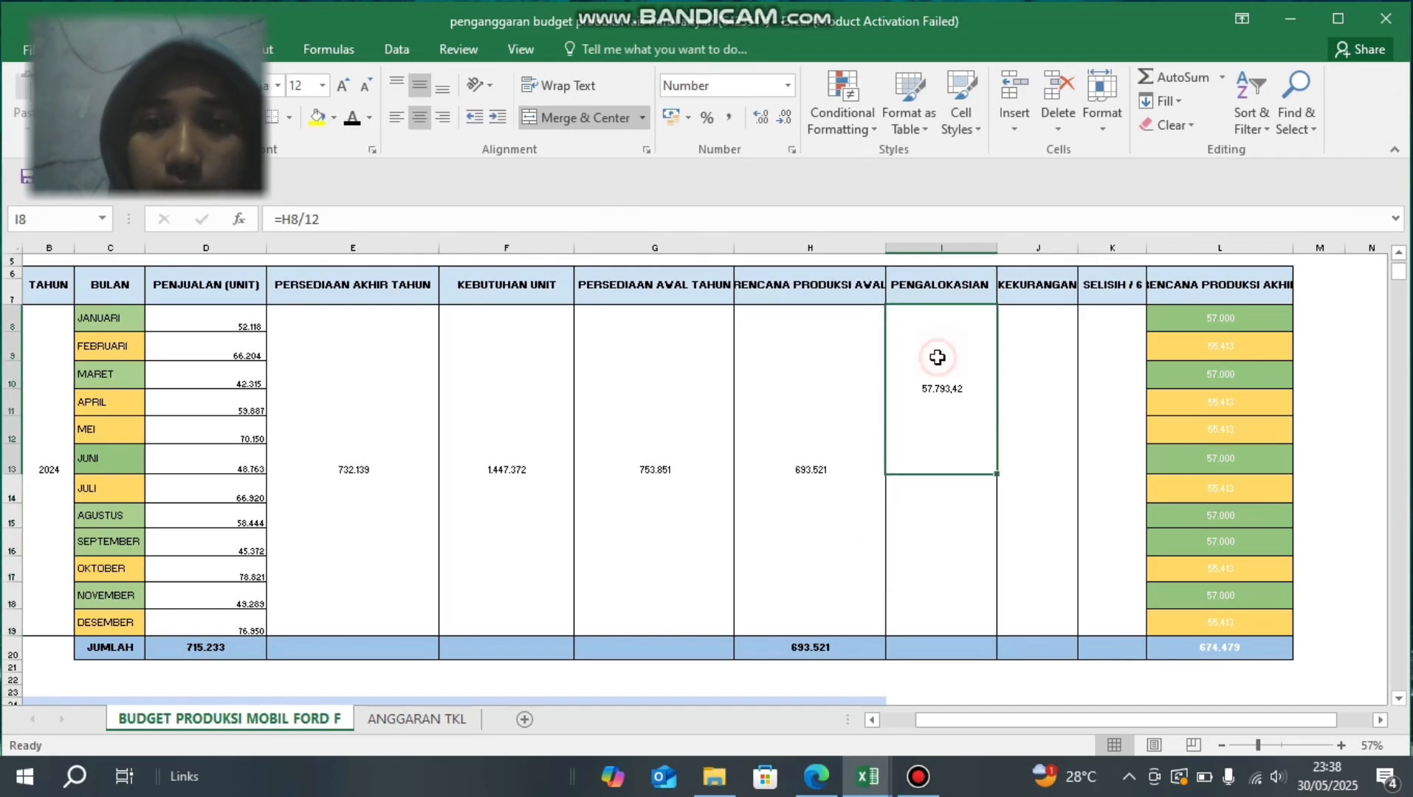
- Set the font colour of the rounded allocation value in the lower PENGALOKASIAN cell I14 to black
{"action": "left_click", "coordinate": [941, 560]}
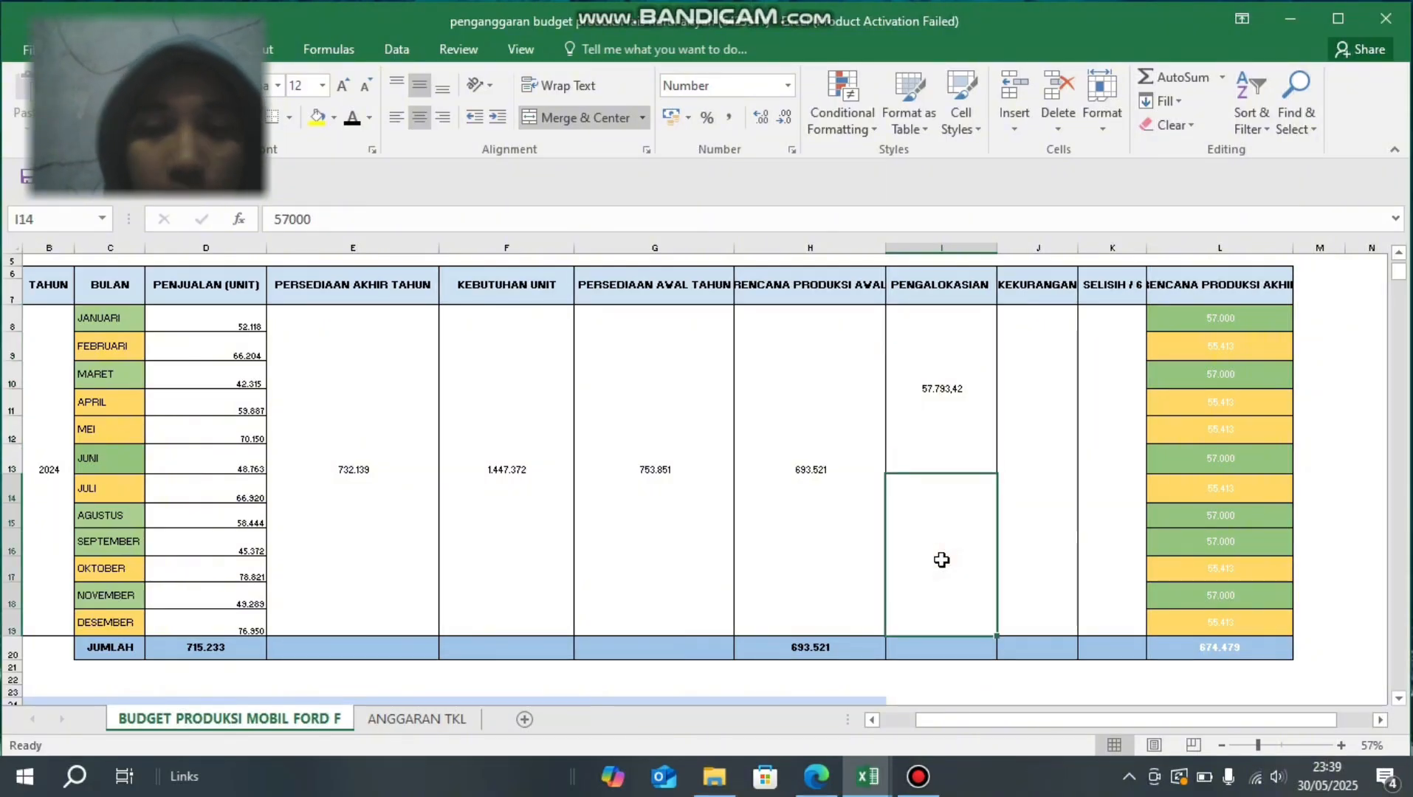
{"action": "left_click", "coordinate": [354, 119]}
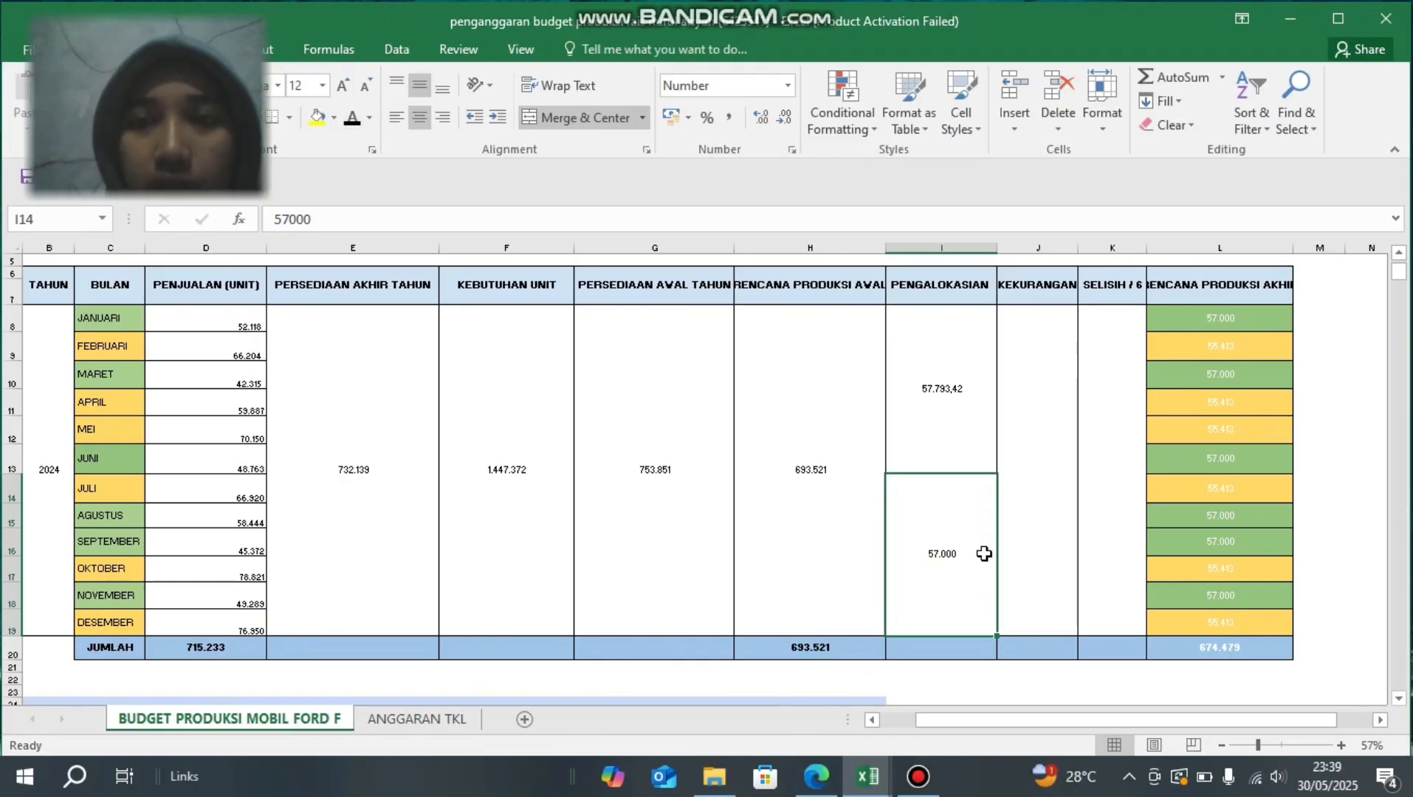
{"action": "left_click", "coordinate": [1012, 528]}
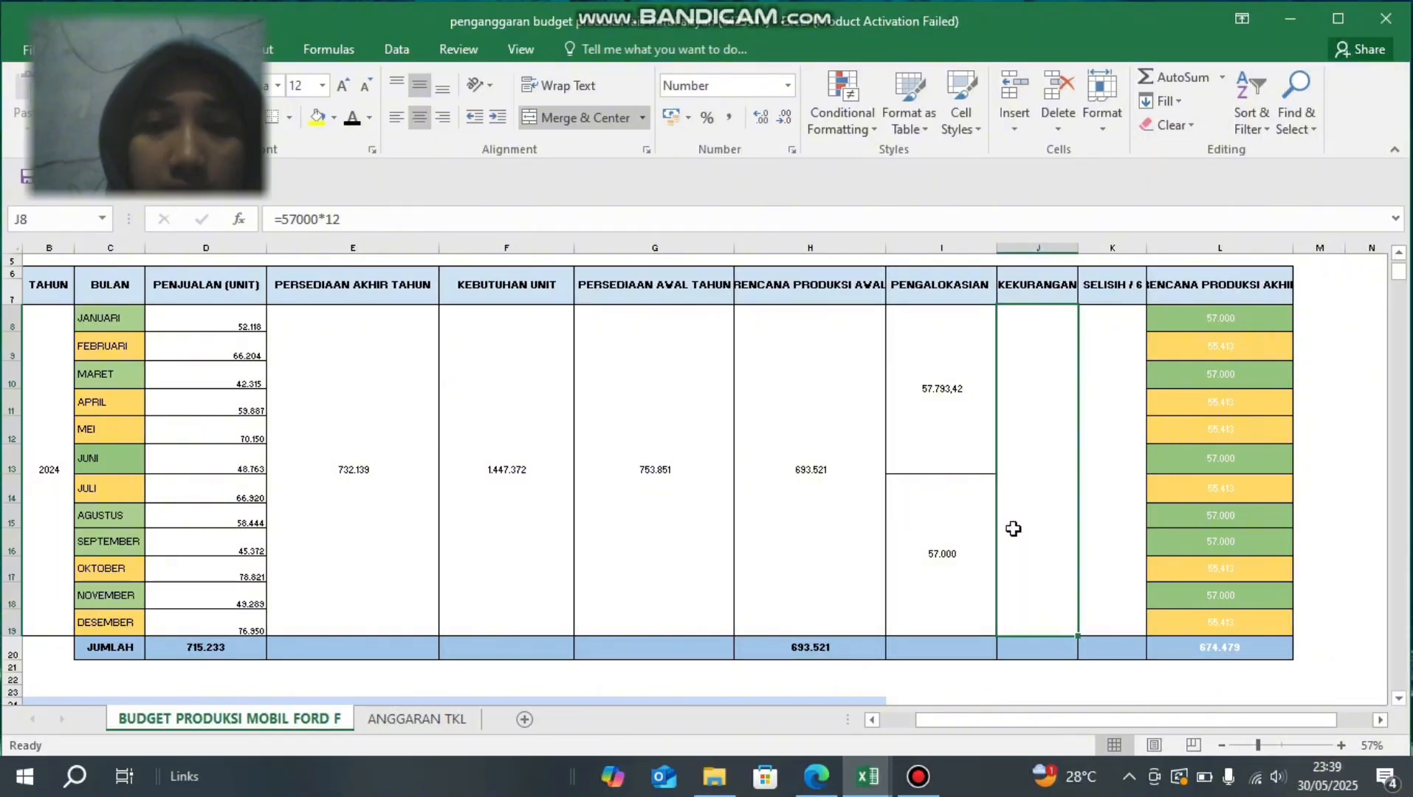
{"action": "left_click", "coordinate": [948, 539]}
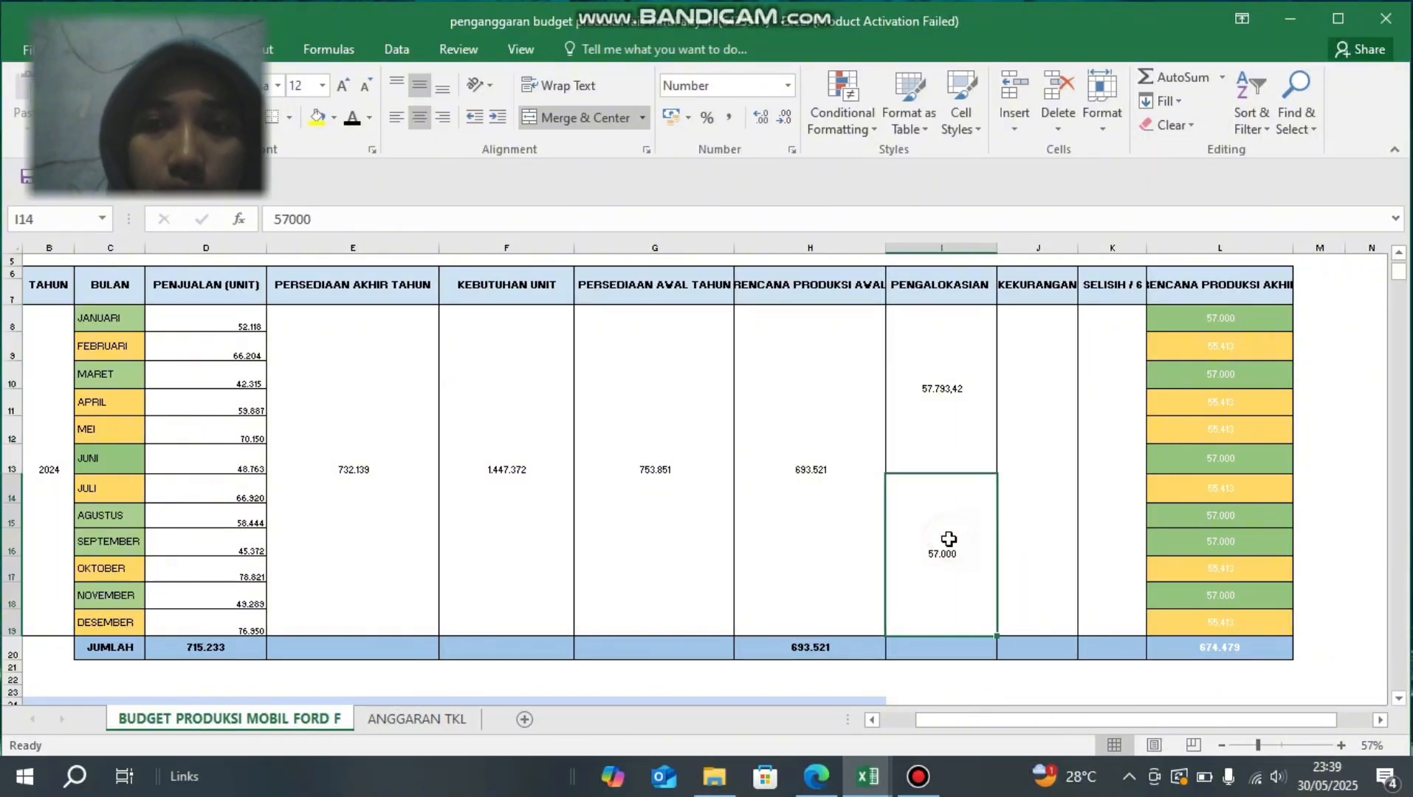
- Enter the formula =I14*12 in the KEKURANGAN cell J8 and set its font colour to black
{"action": "left_click", "coordinate": [1060, 525]}
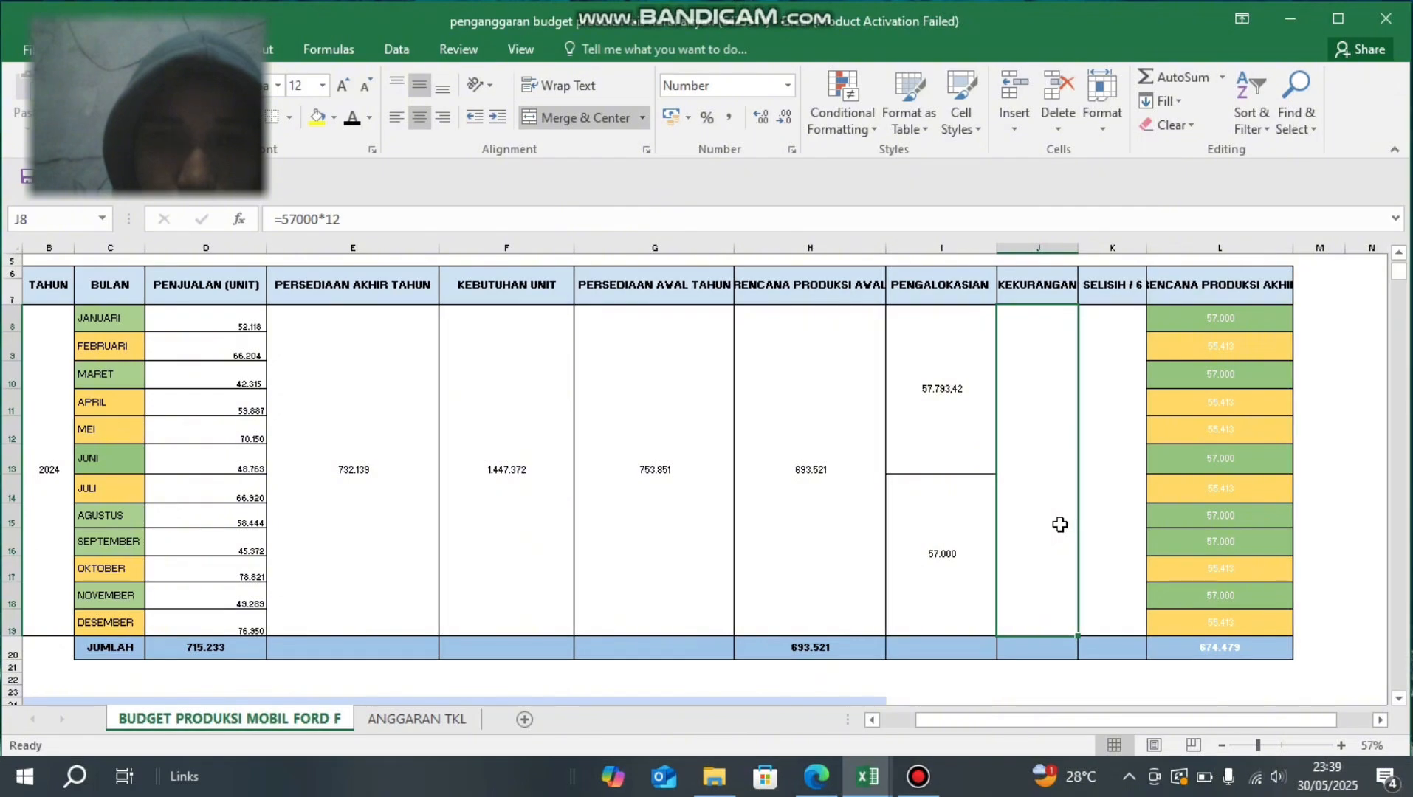
{"action": "type", "text": "="}
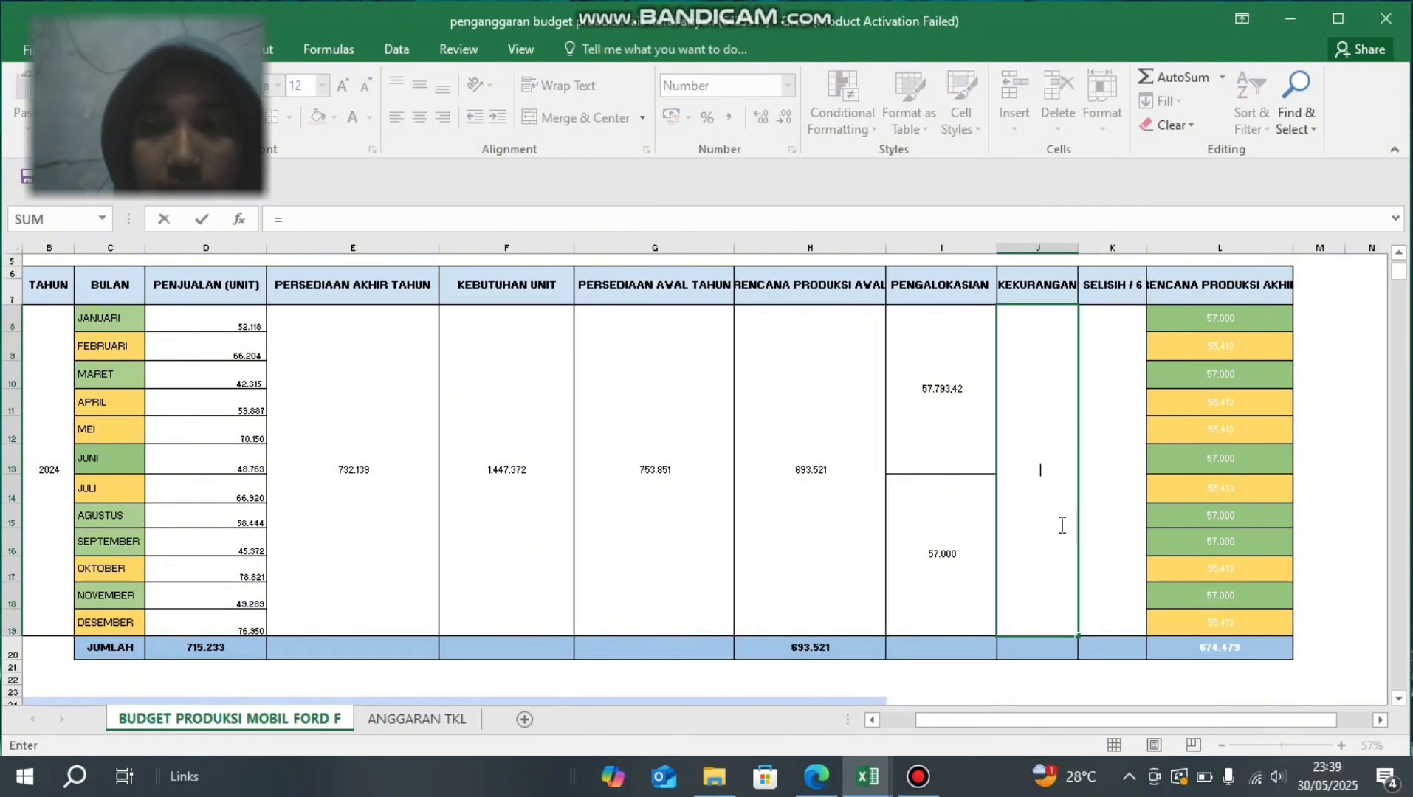
{"action": "left_click", "coordinate": [956, 533]}
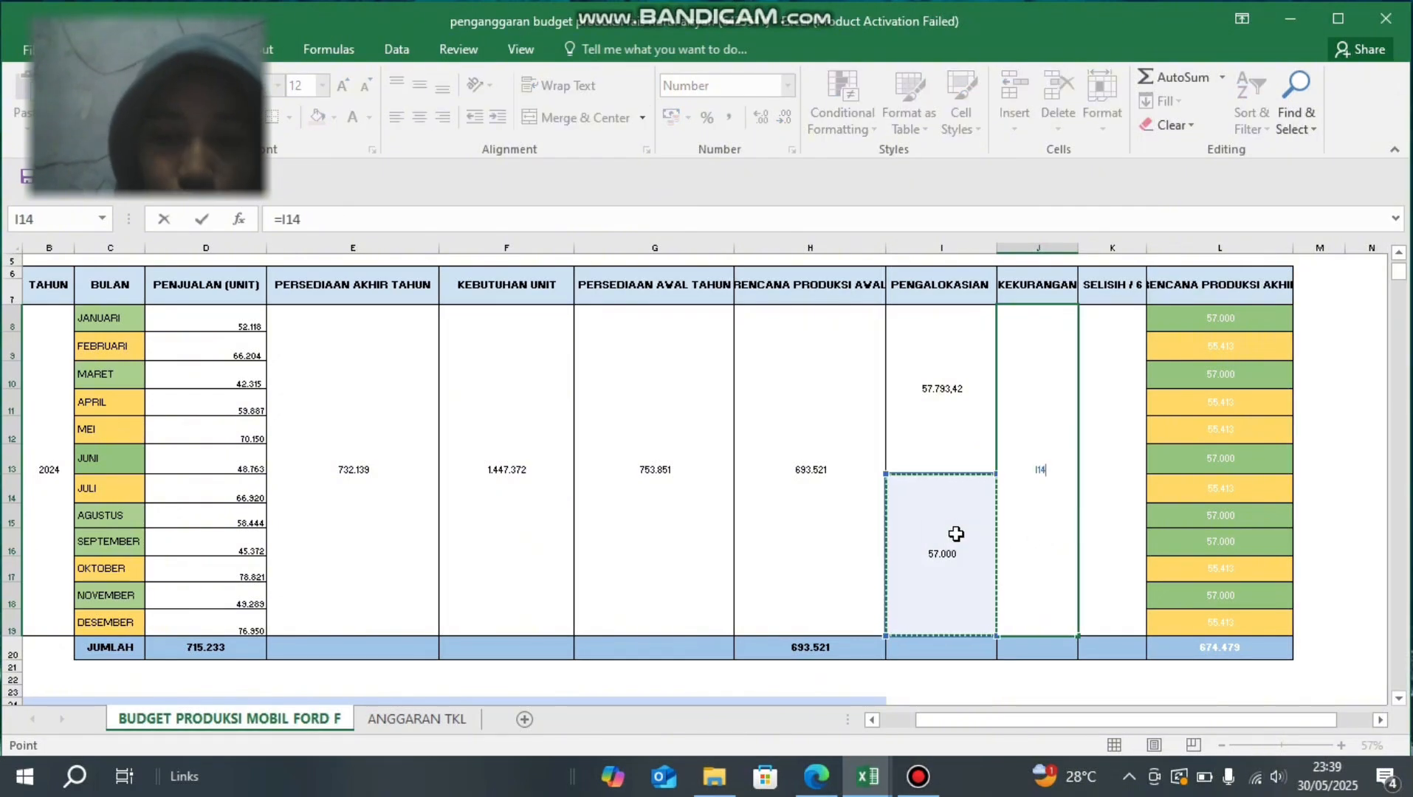
{"action": "type", "text": "*"}
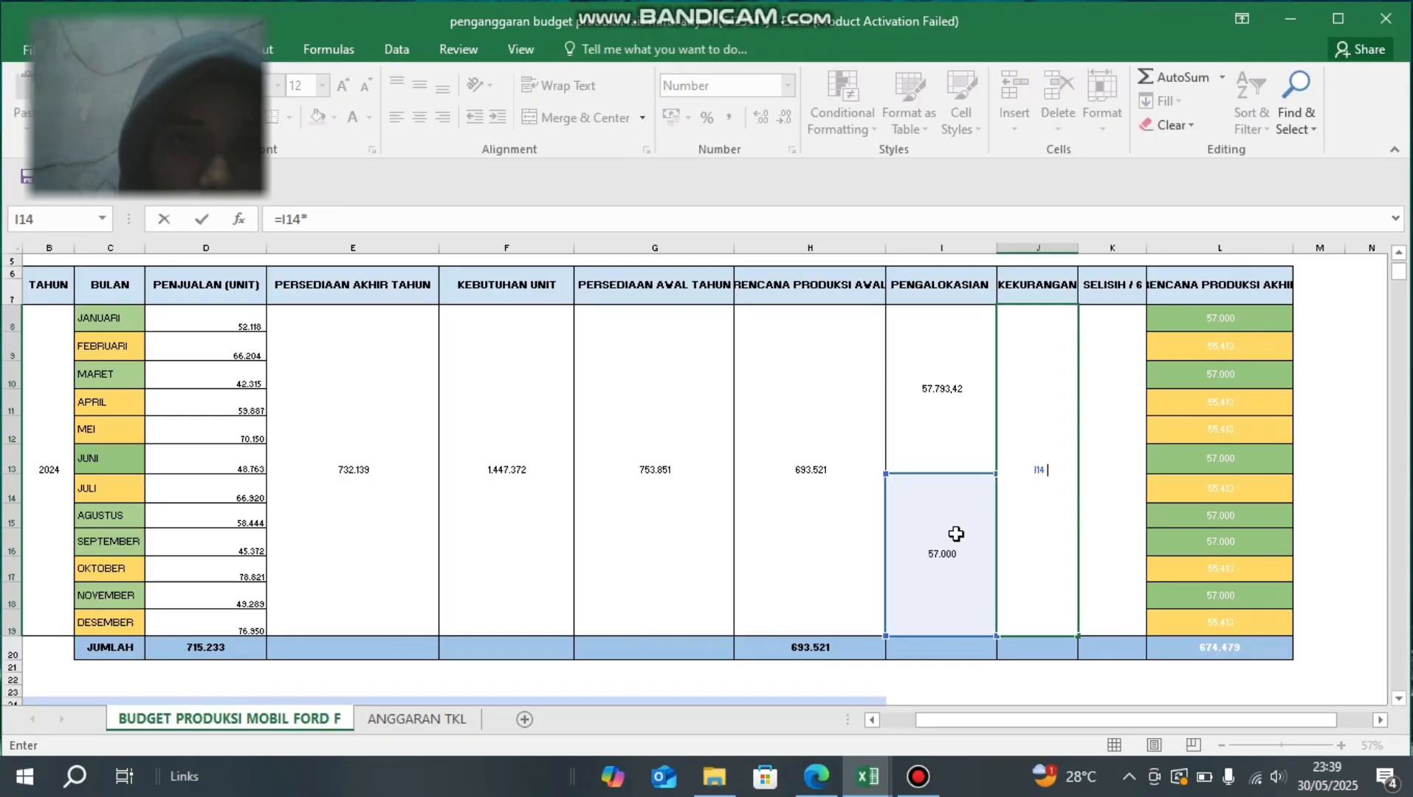
{"action": "type", "text": "12"}
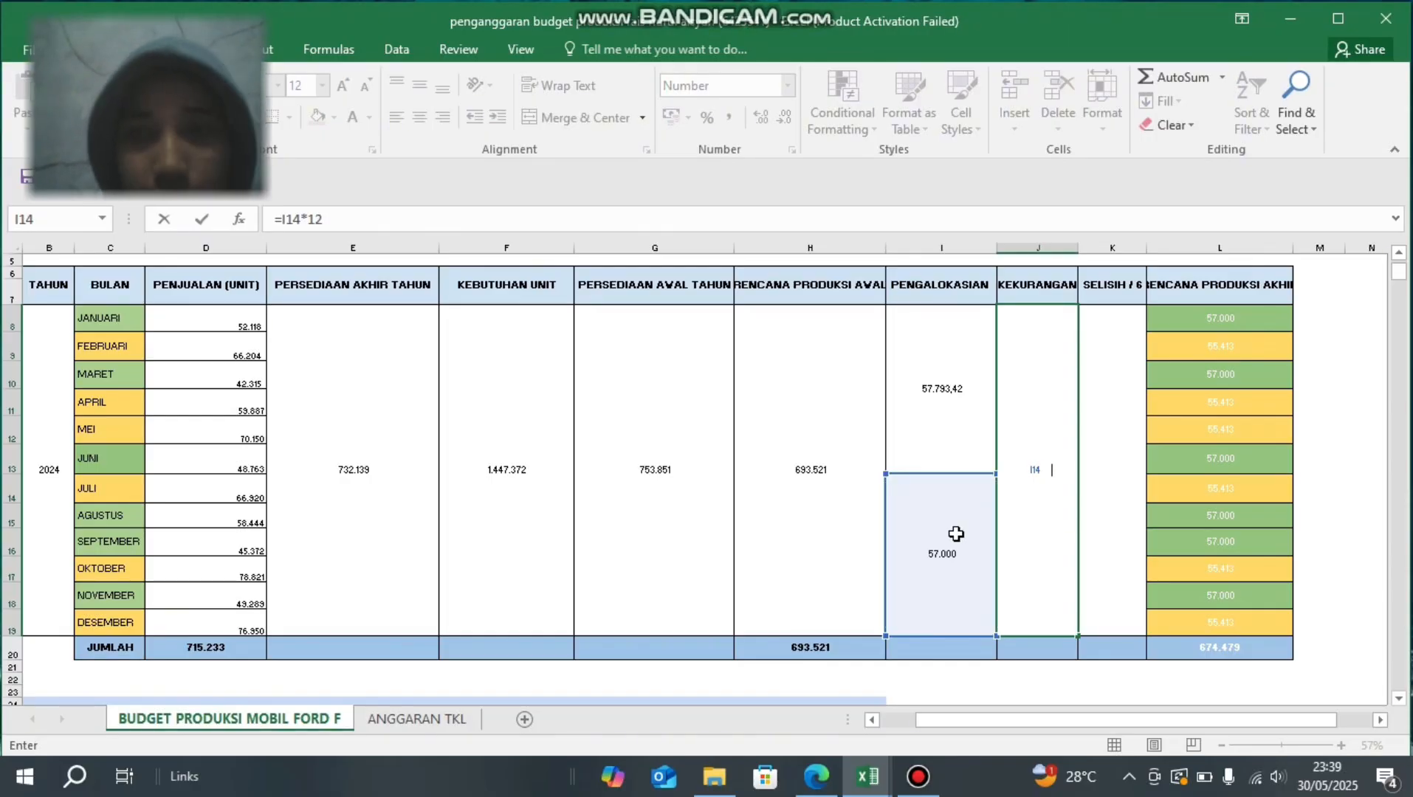
{"action": "key", "text": "Return"}
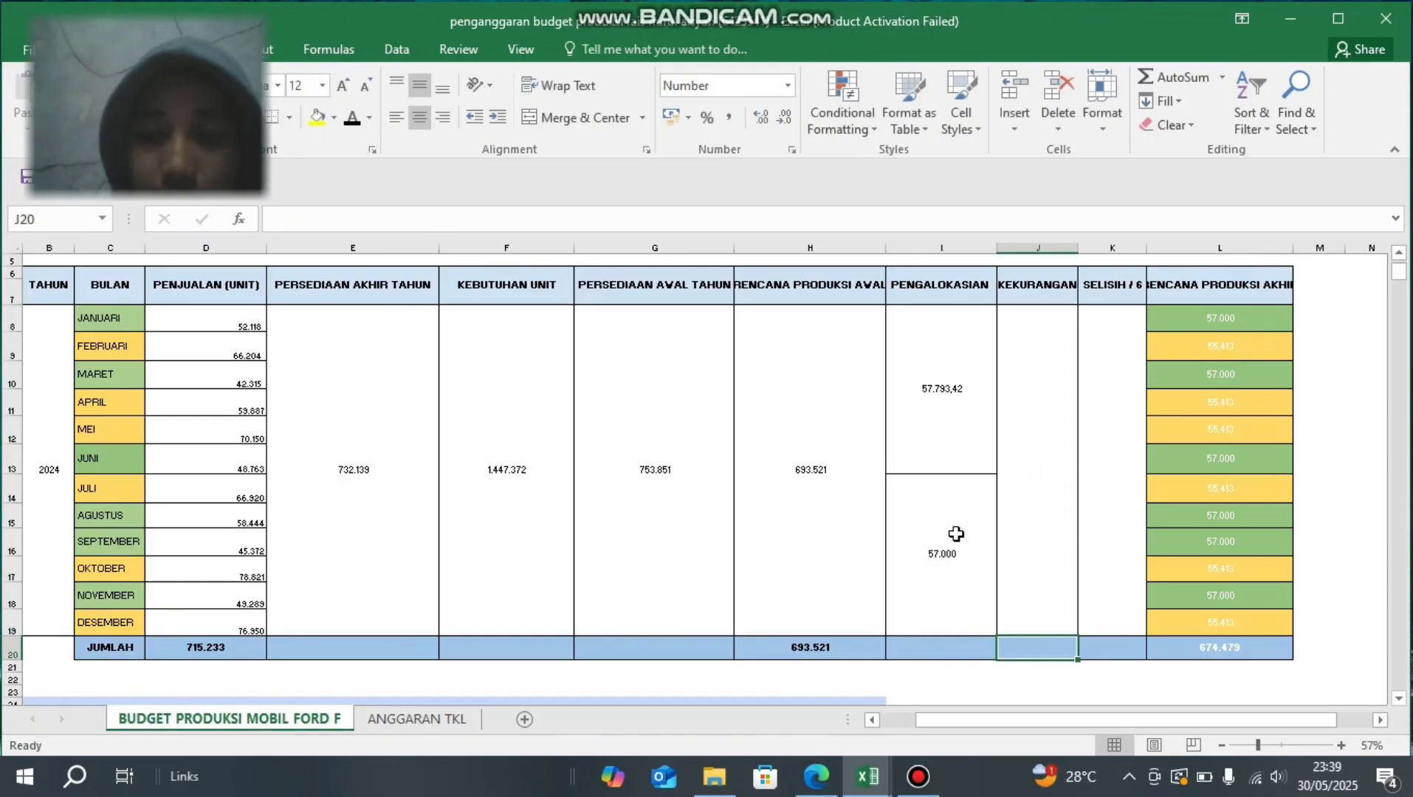
{"action": "key", "text": "Up"}
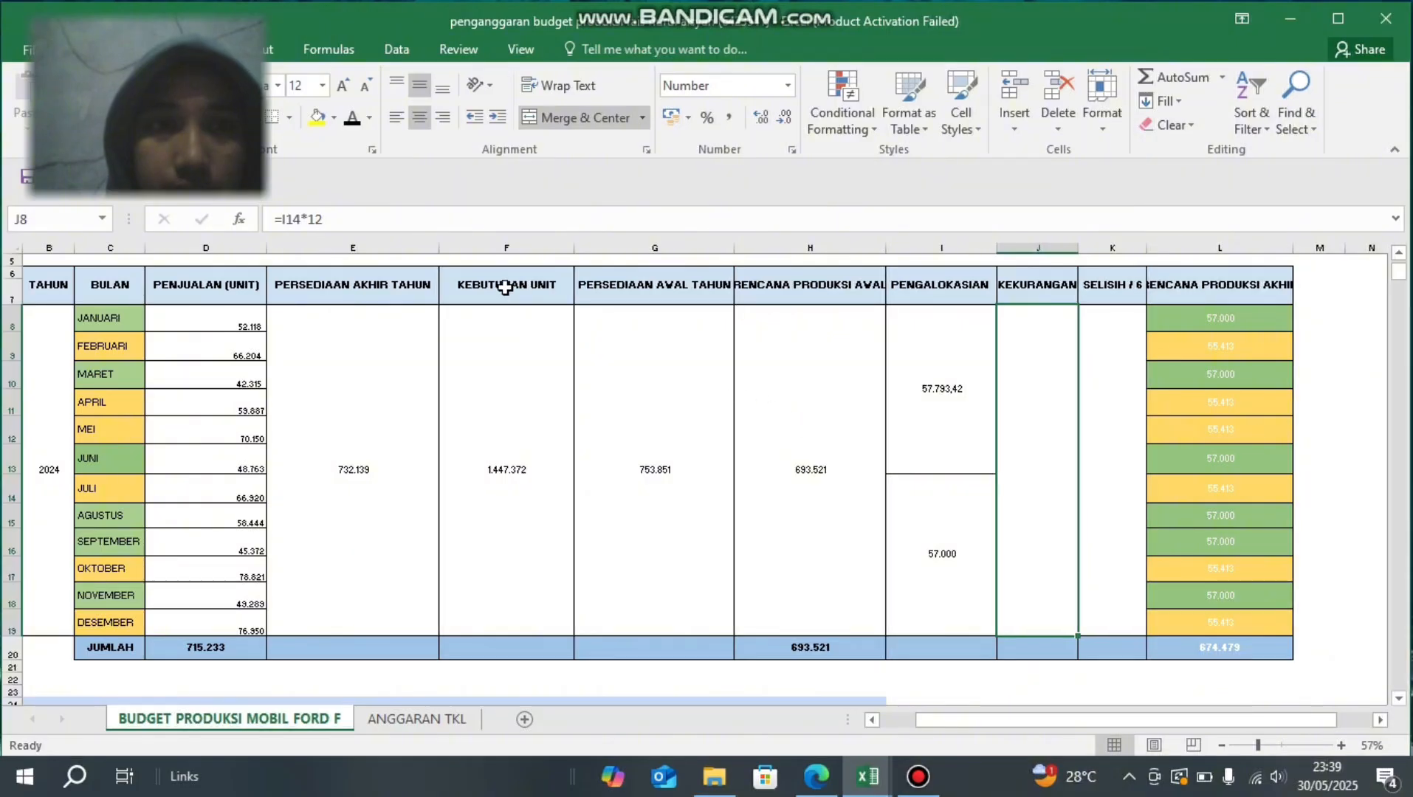
{"action": "left_click", "coordinate": [354, 120]}
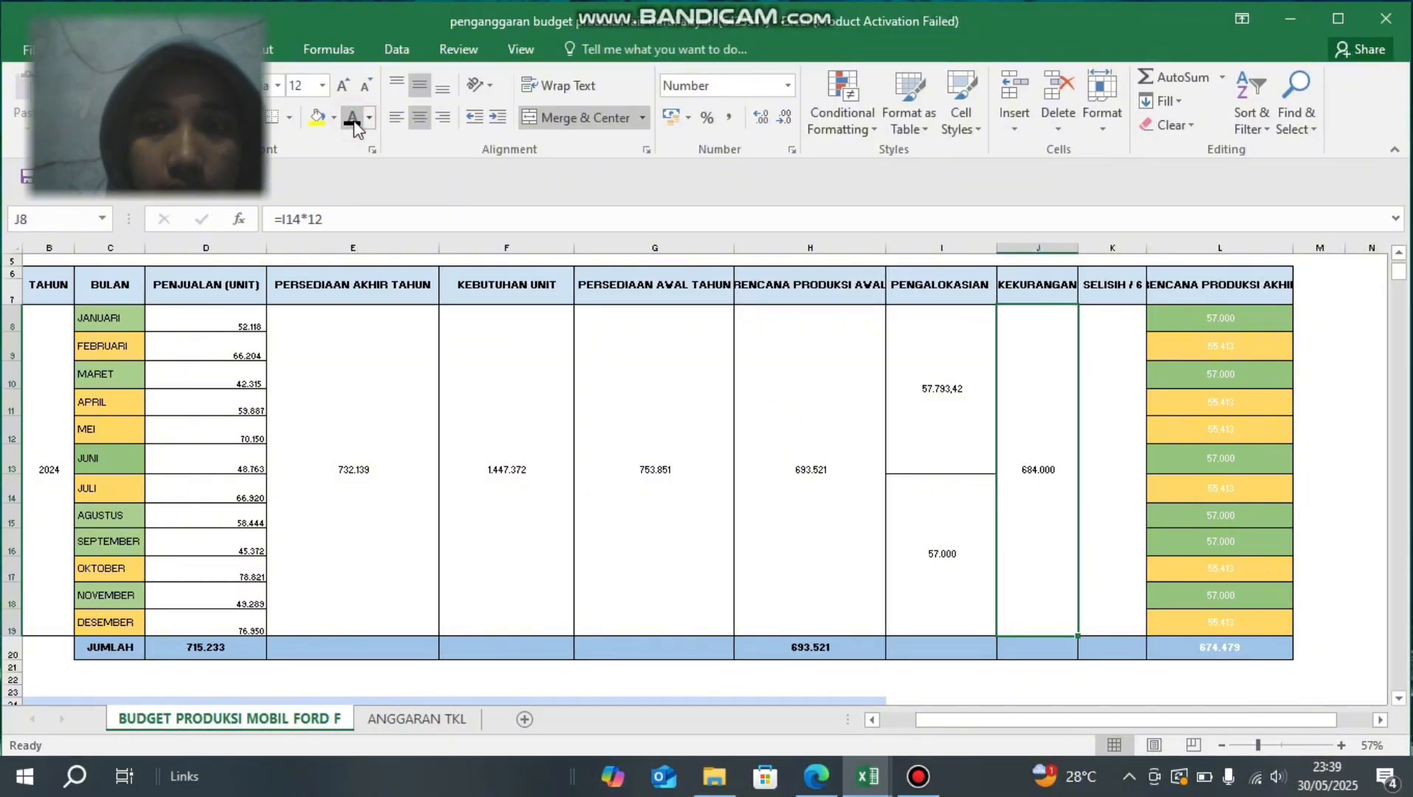
{"action": "left_click", "coordinate": [965, 649]}
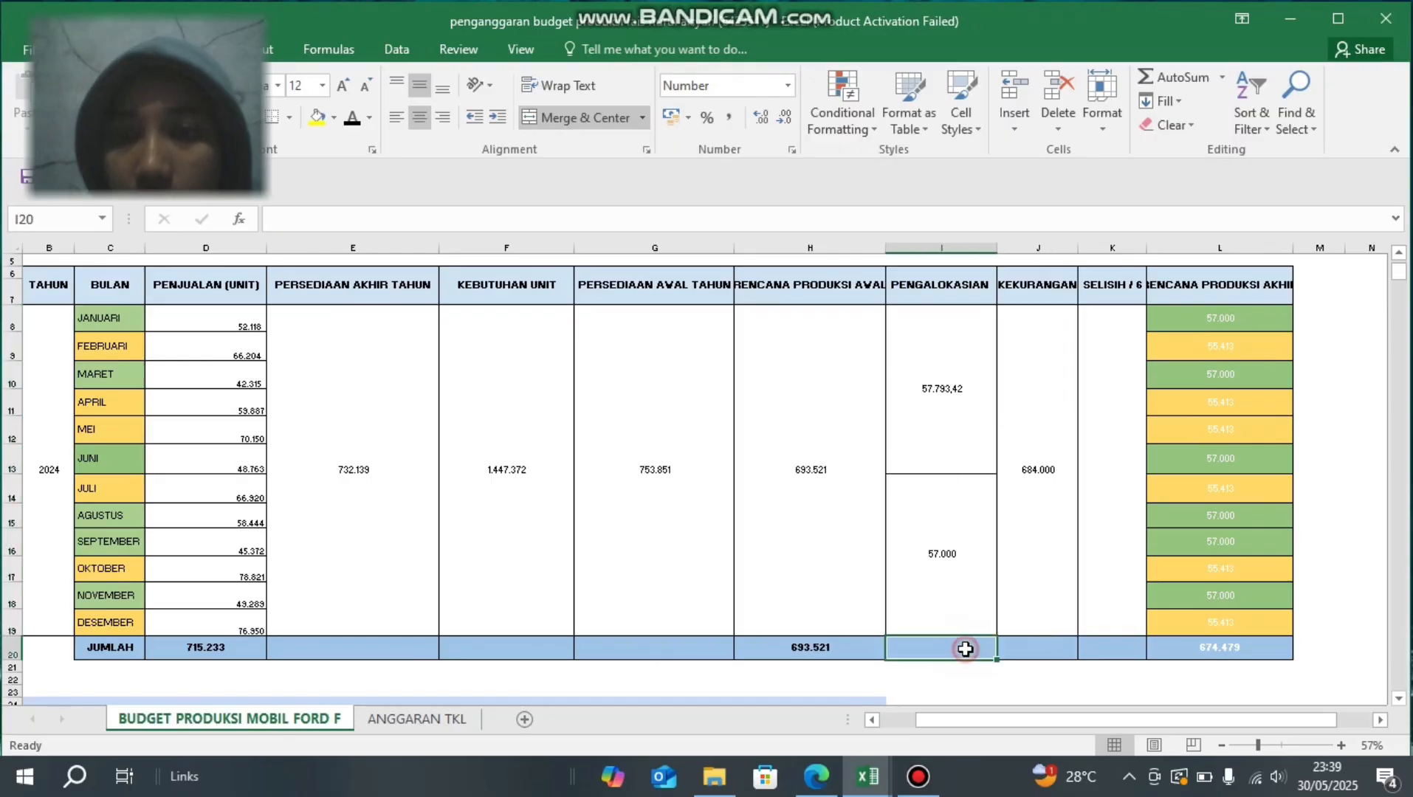
{"action": "left_click", "coordinate": [1011, 647]}
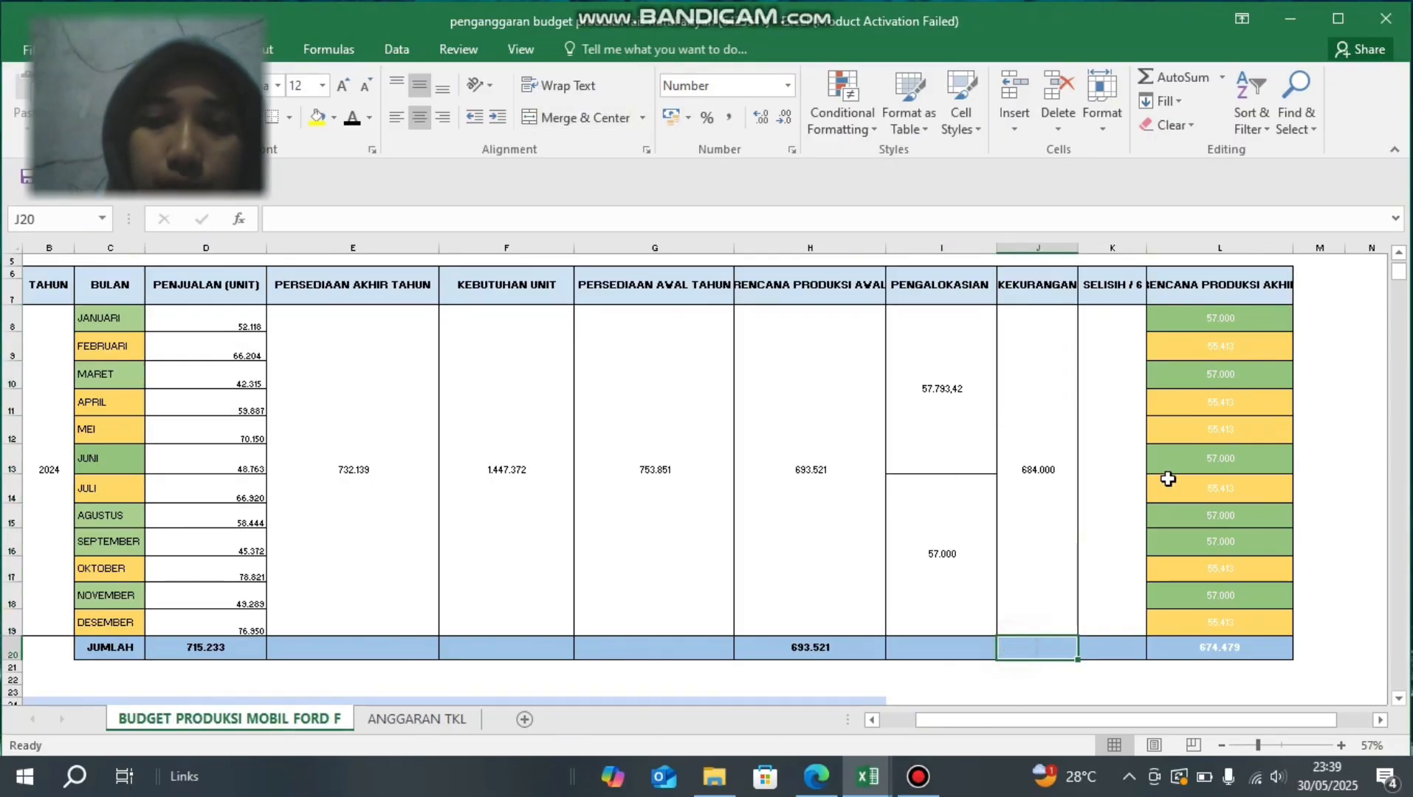
- Check the formula in the SELISIH / 6 cell K8 and set the cell's font colour to black
{"action": "left_click", "coordinate": [1110, 442]}
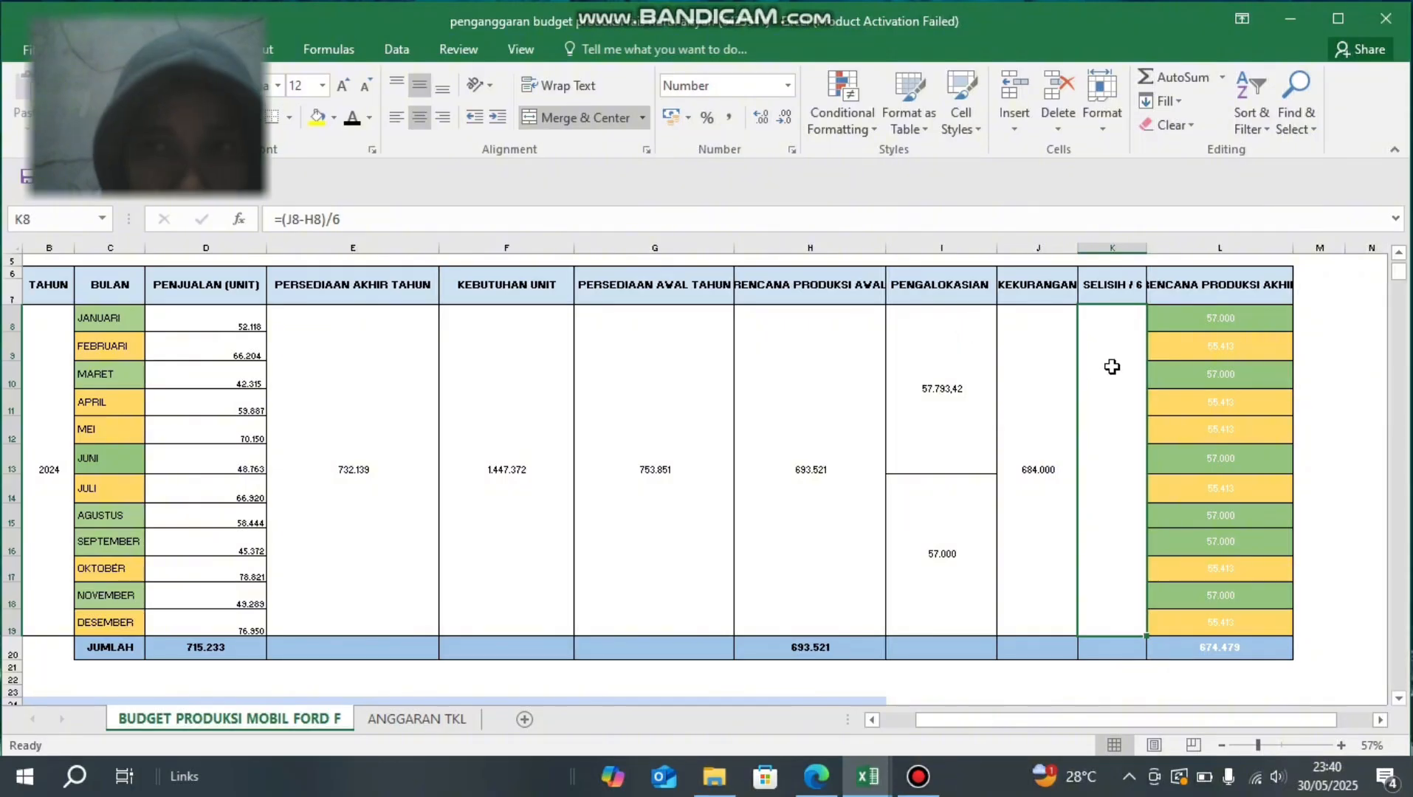
{"action": "left_click", "coordinate": [365, 214]}
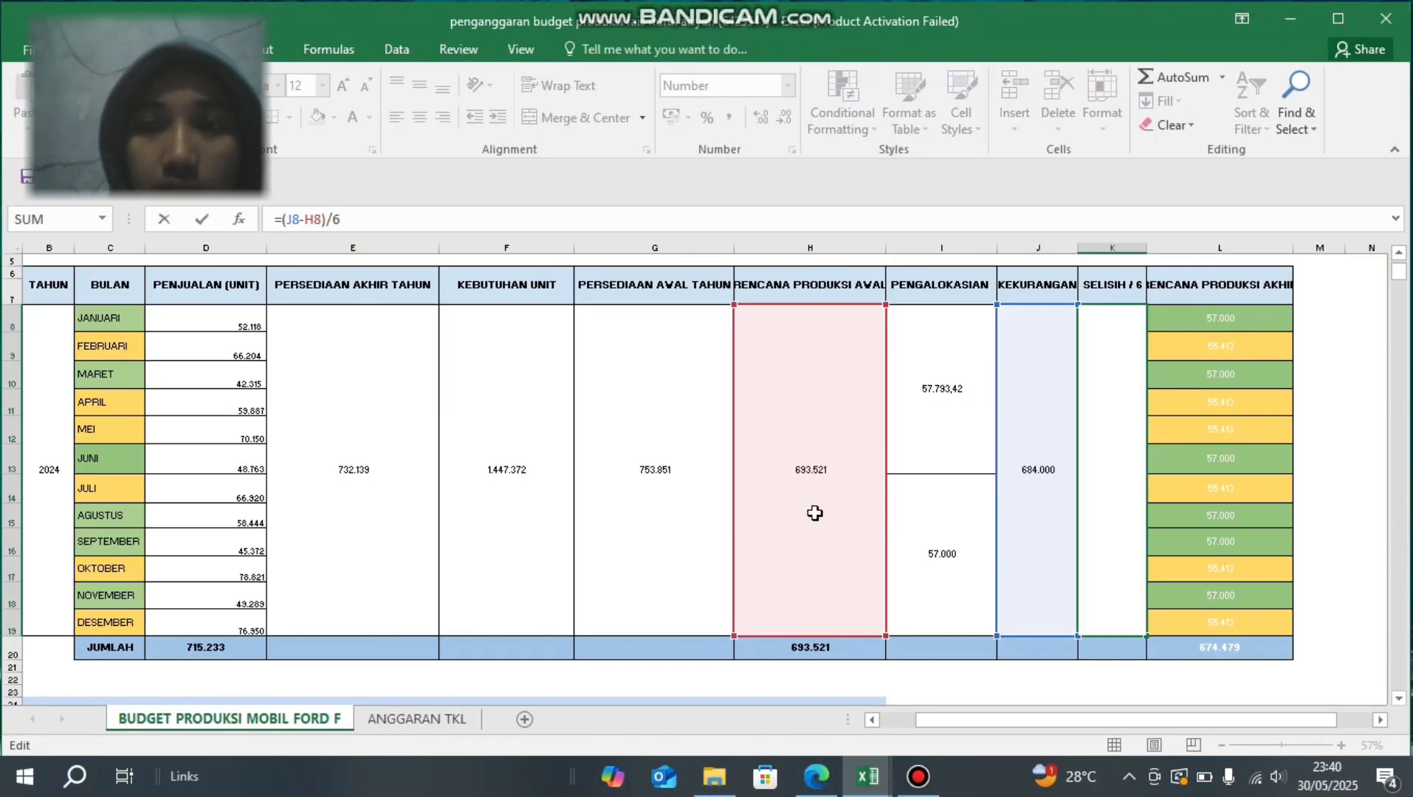
{"action": "key", "text": "Escape"}
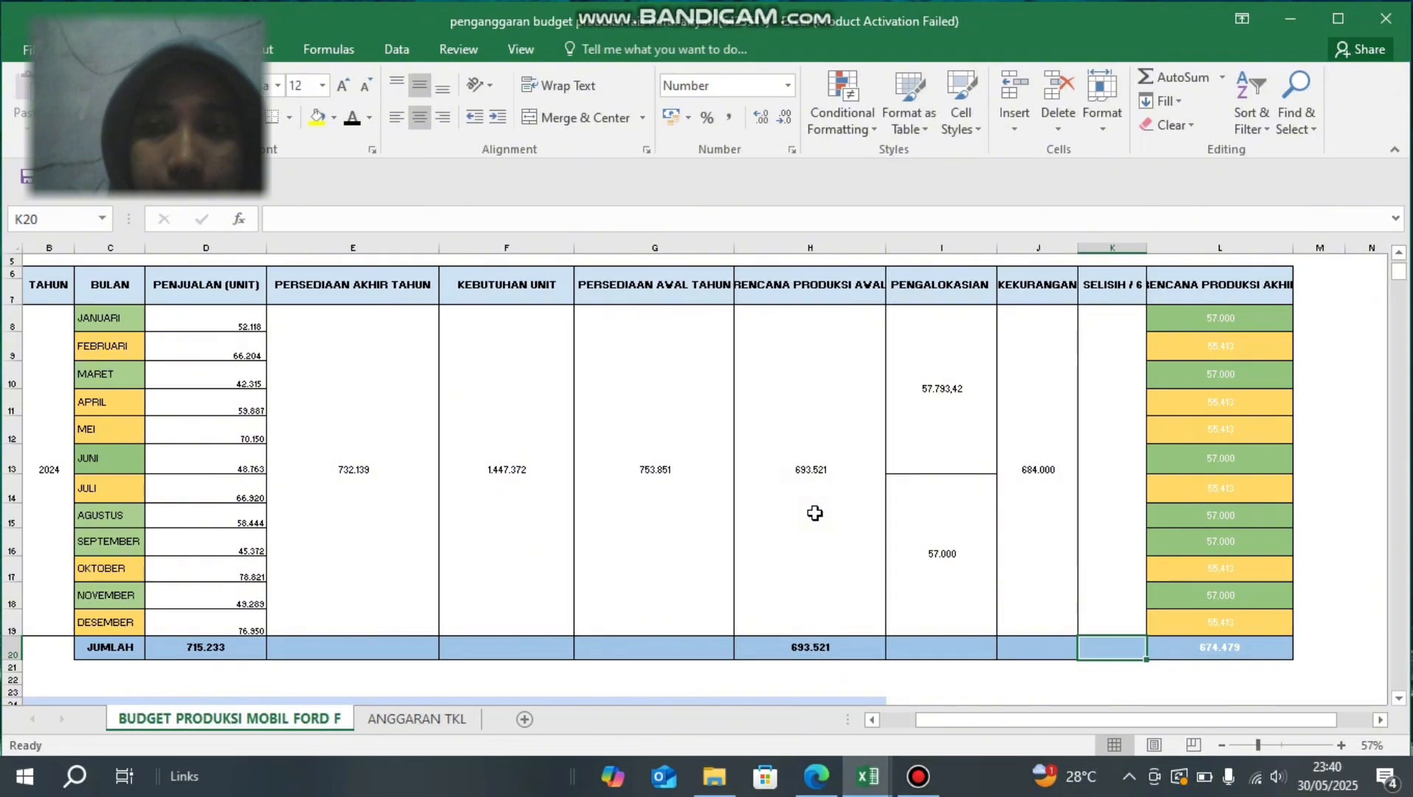
{"action": "key", "text": "Up"}
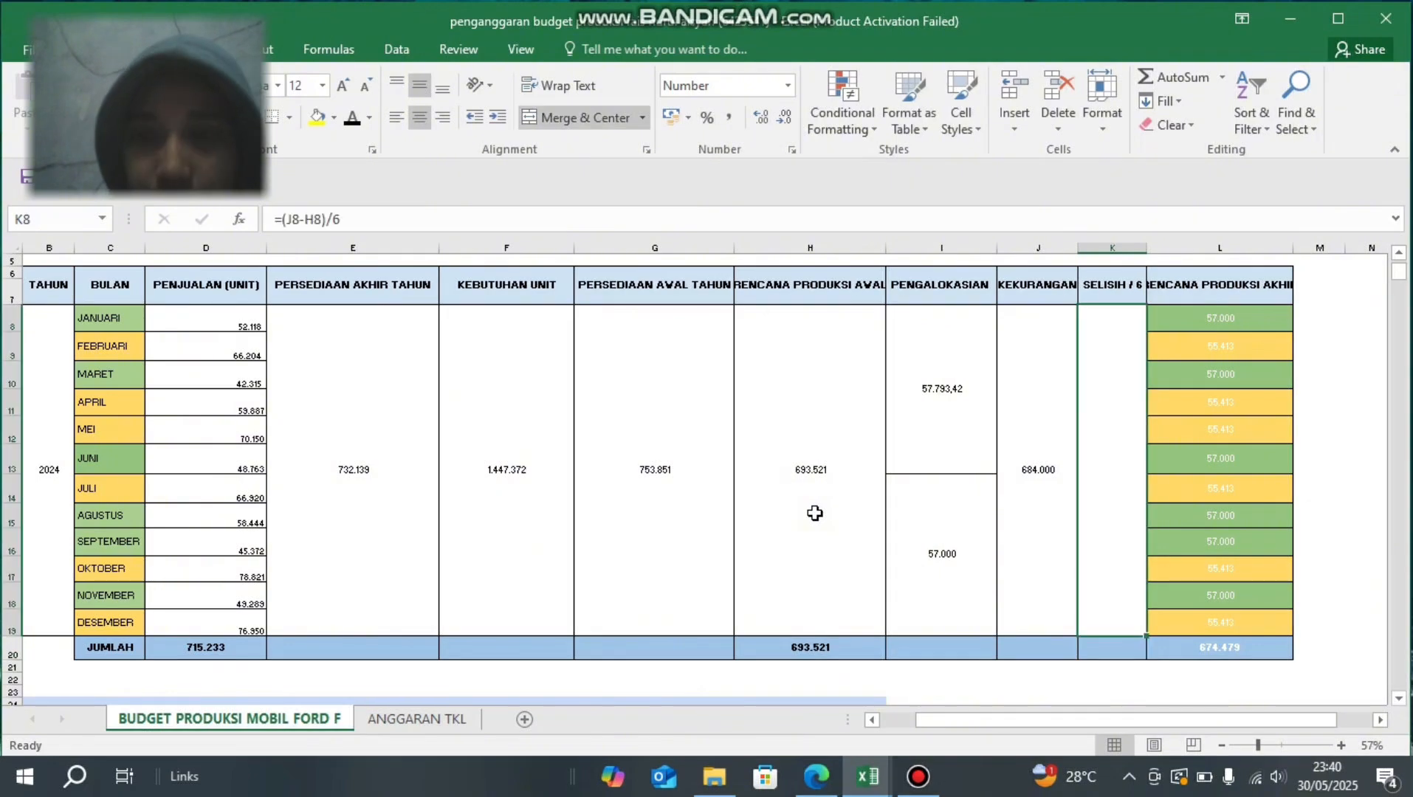
{"action": "left_click", "coordinate": [353, 119]}
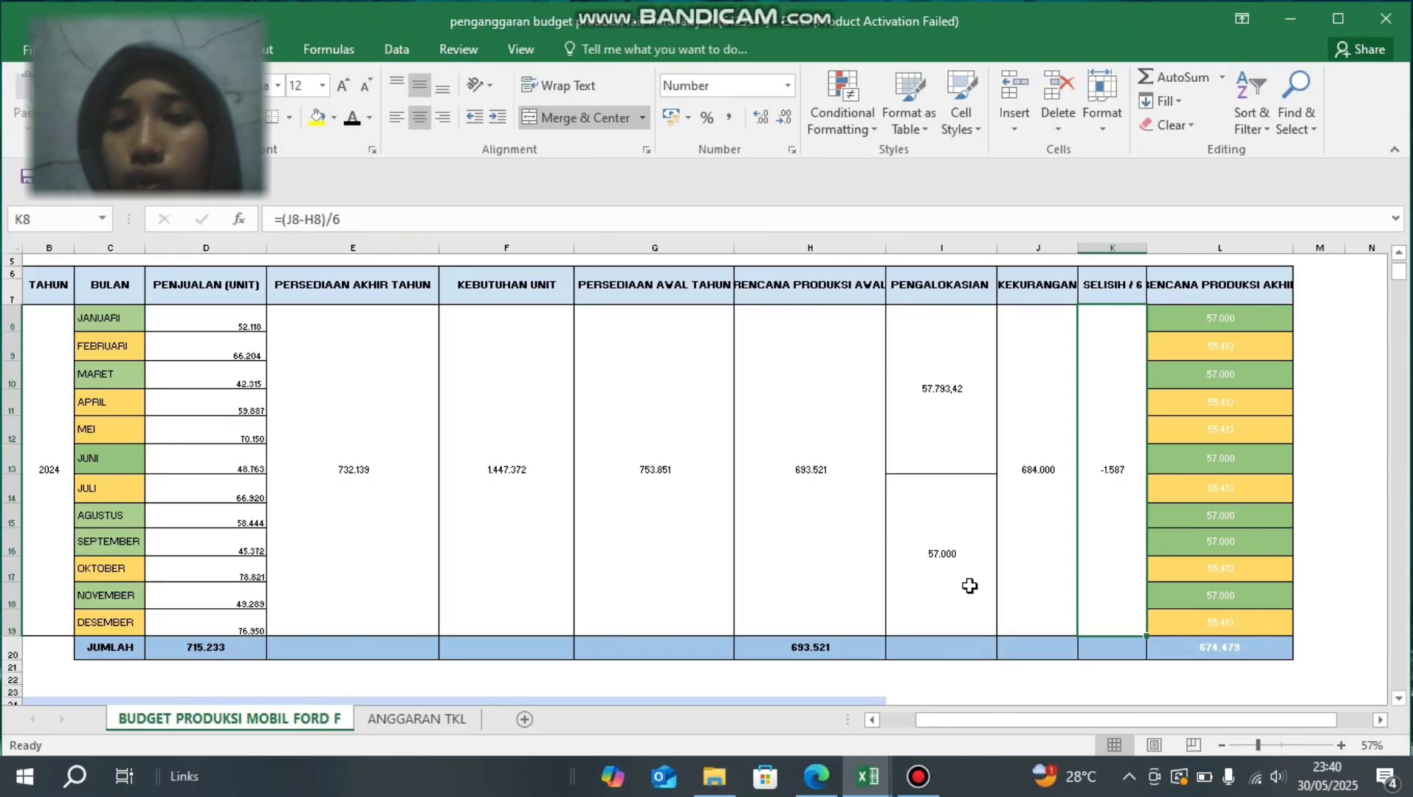
- Check the RENCANA PRODUKSI AKHIR formulas for January and February, and set the font colour of L8:L19 to black
{"action": "left_click", "coordinate": [1175, 324]}
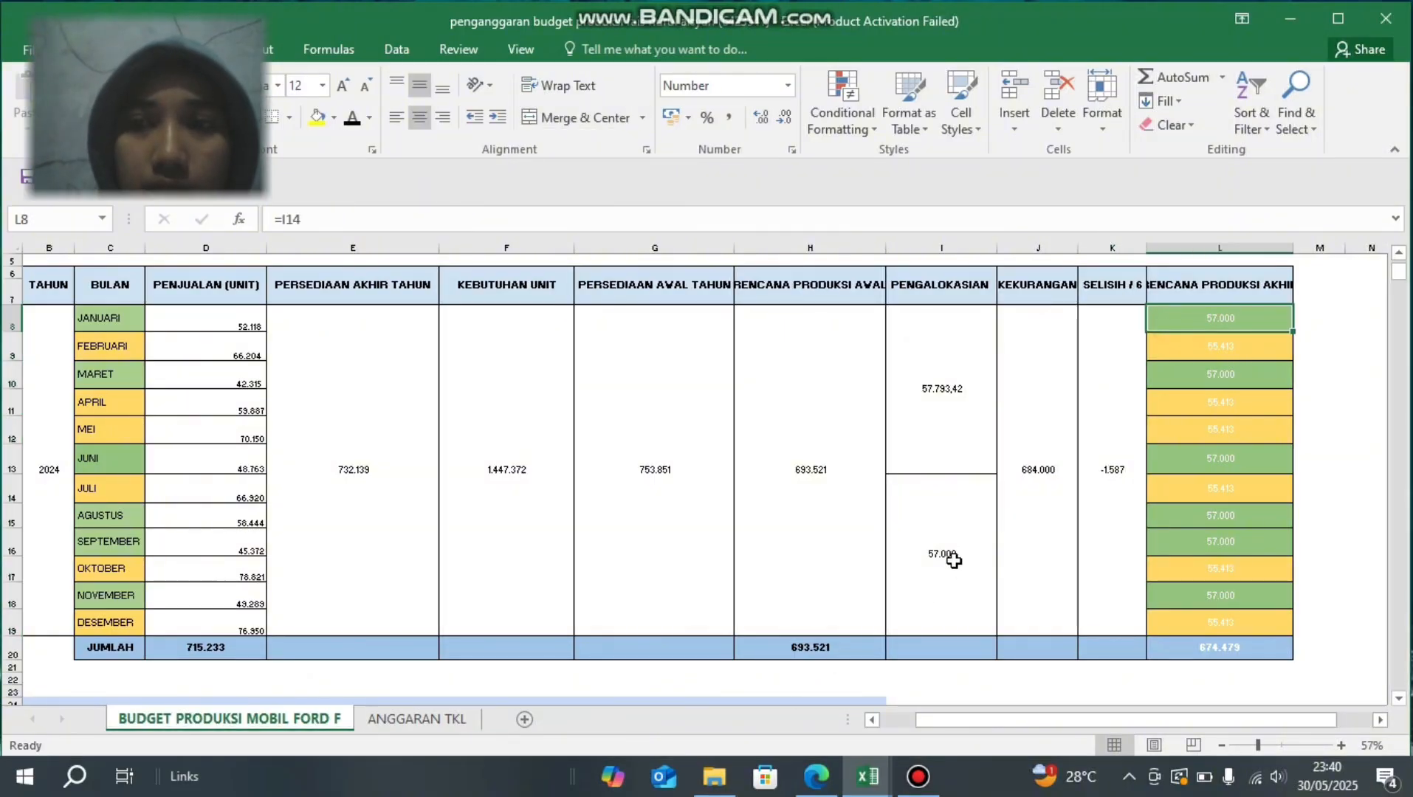
{"action": "left_click", "coordinate": [925, 539]}
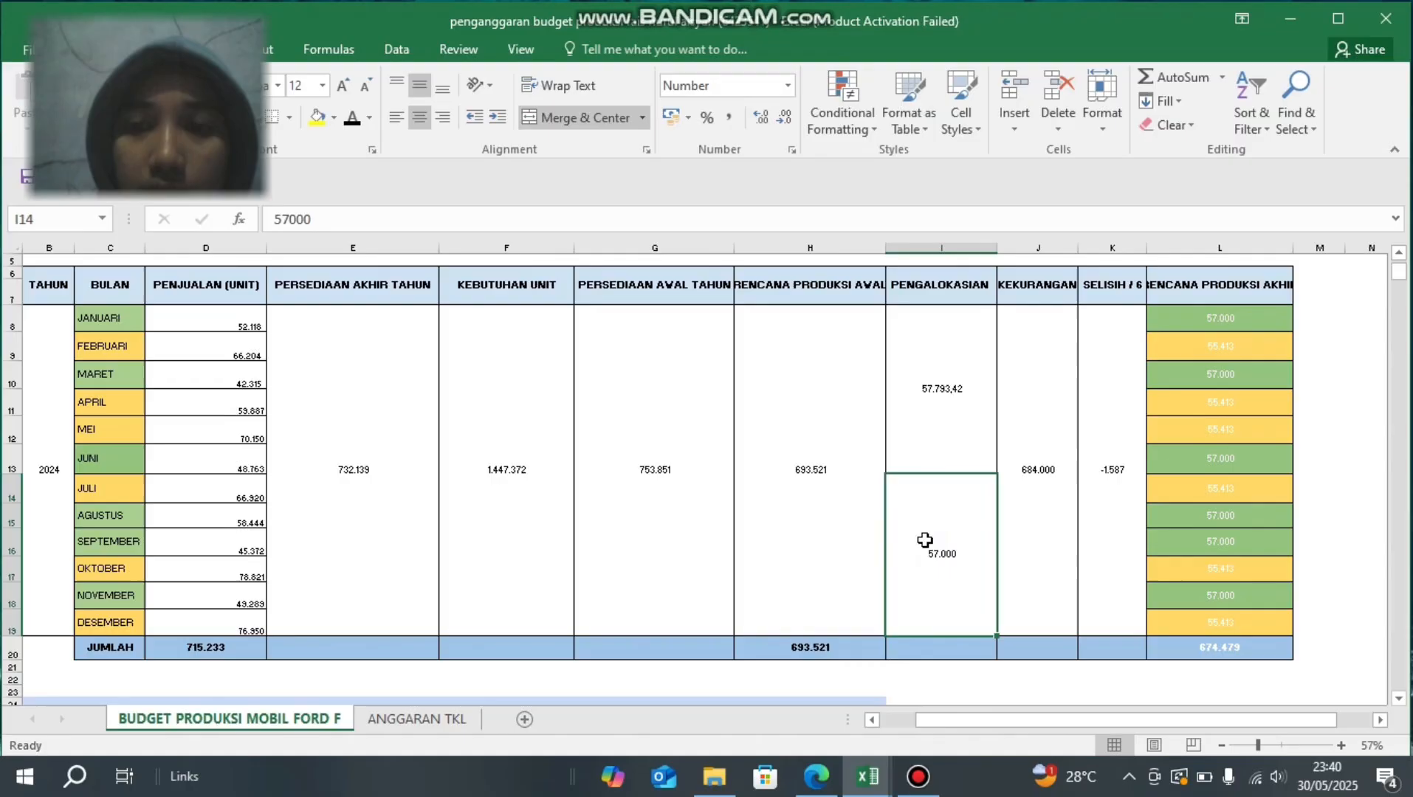
{"action": "left_click", "coordinate": [1180, 347]}
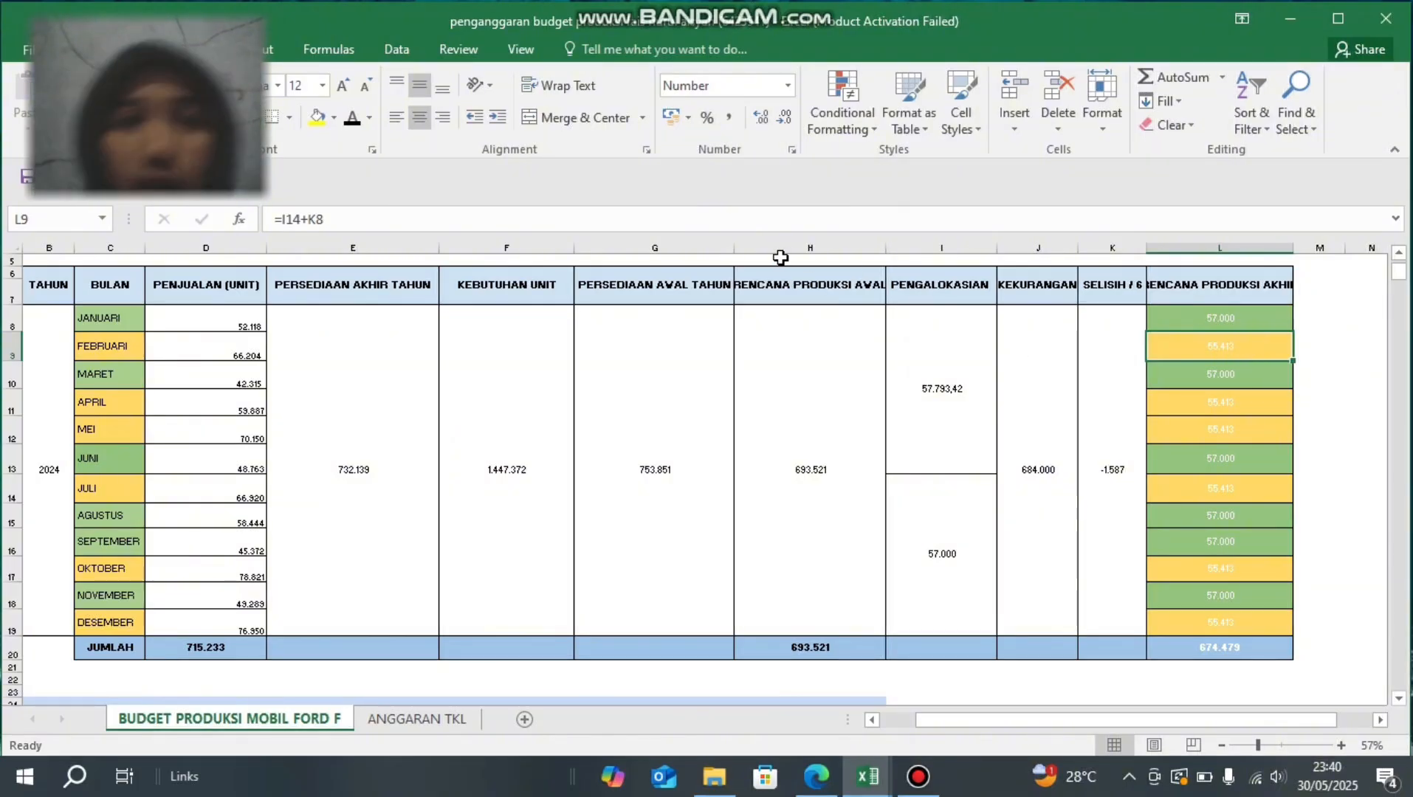
{"action": "left_click", "coordinate": [326, 221]}
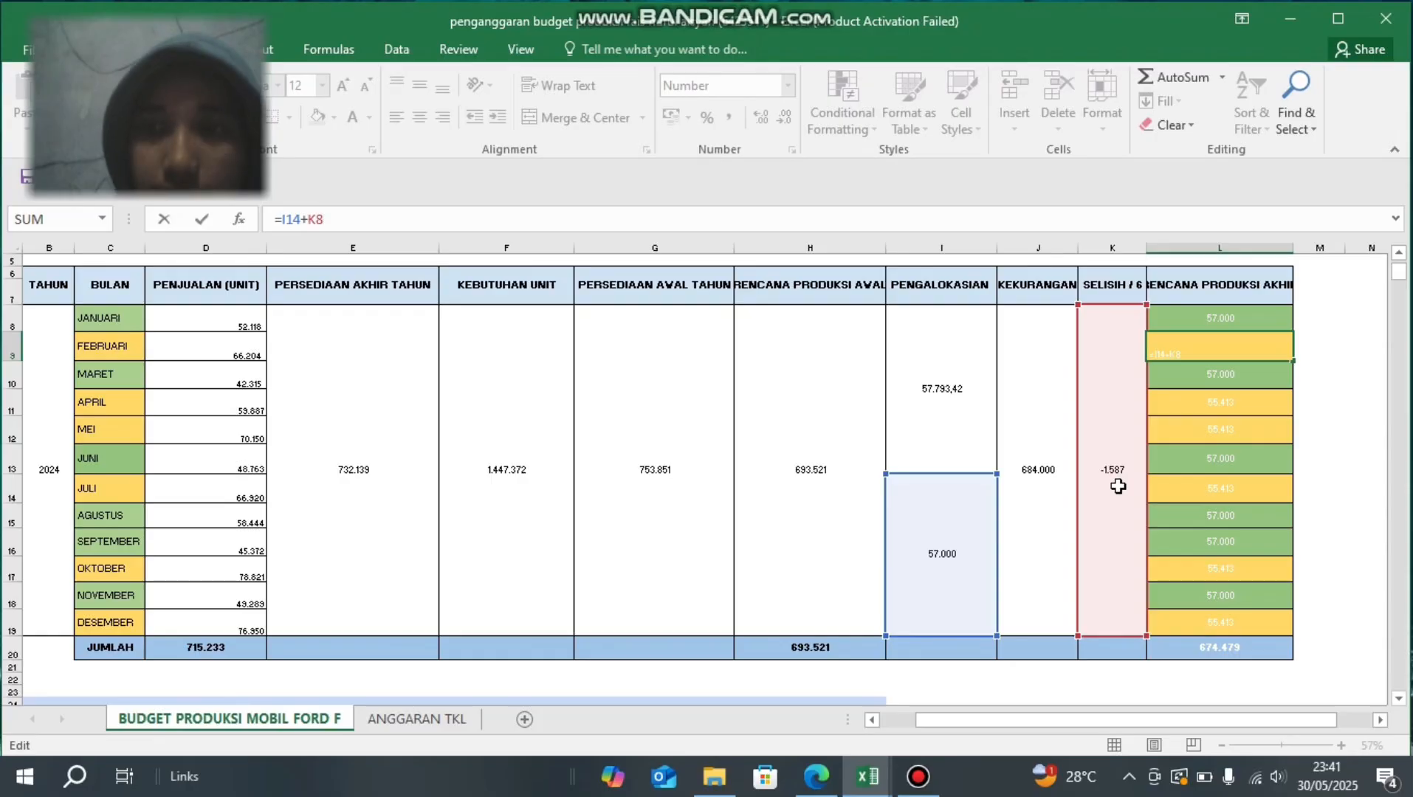
{"action": "key", "text": "Return"}
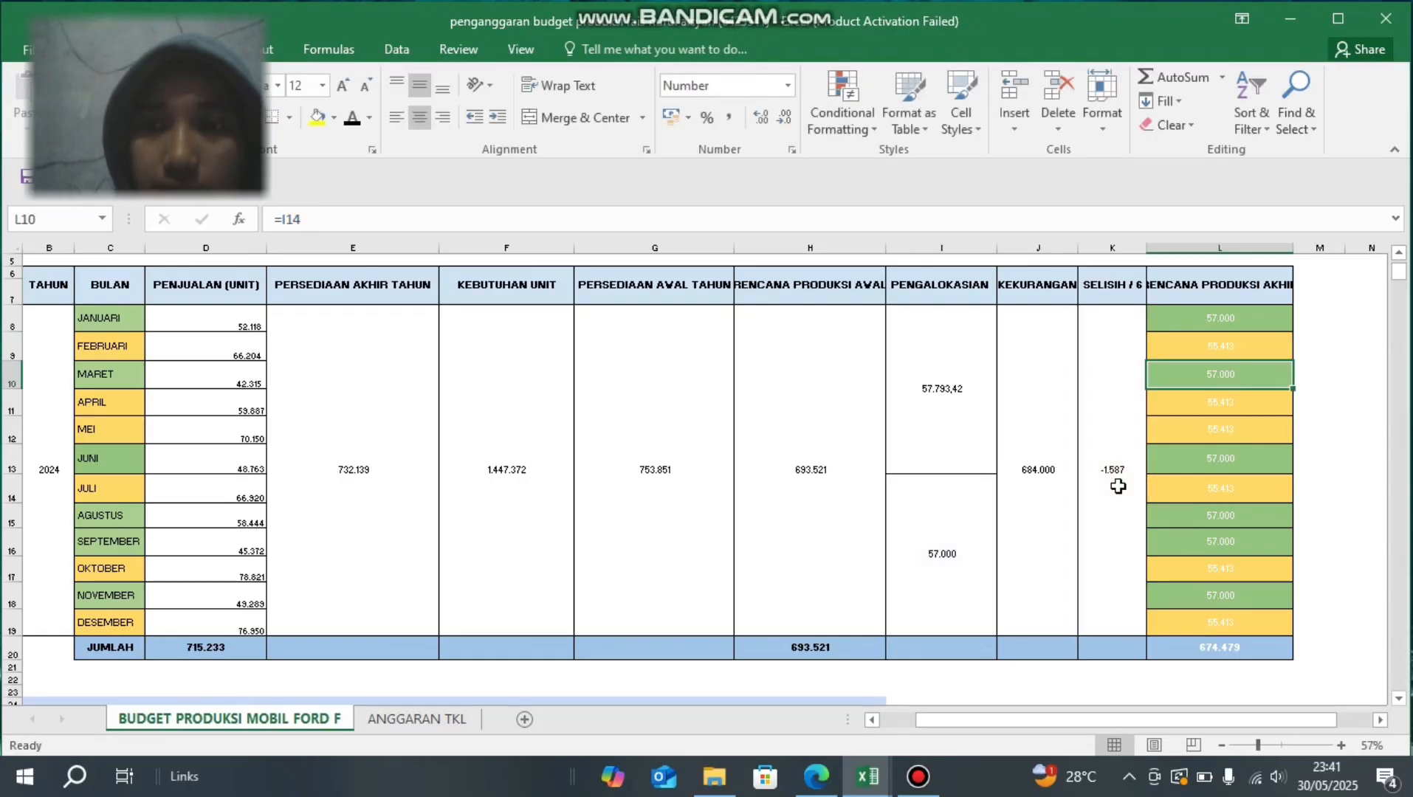
{"action": "left_click", "coordinate": [1187, 316]}
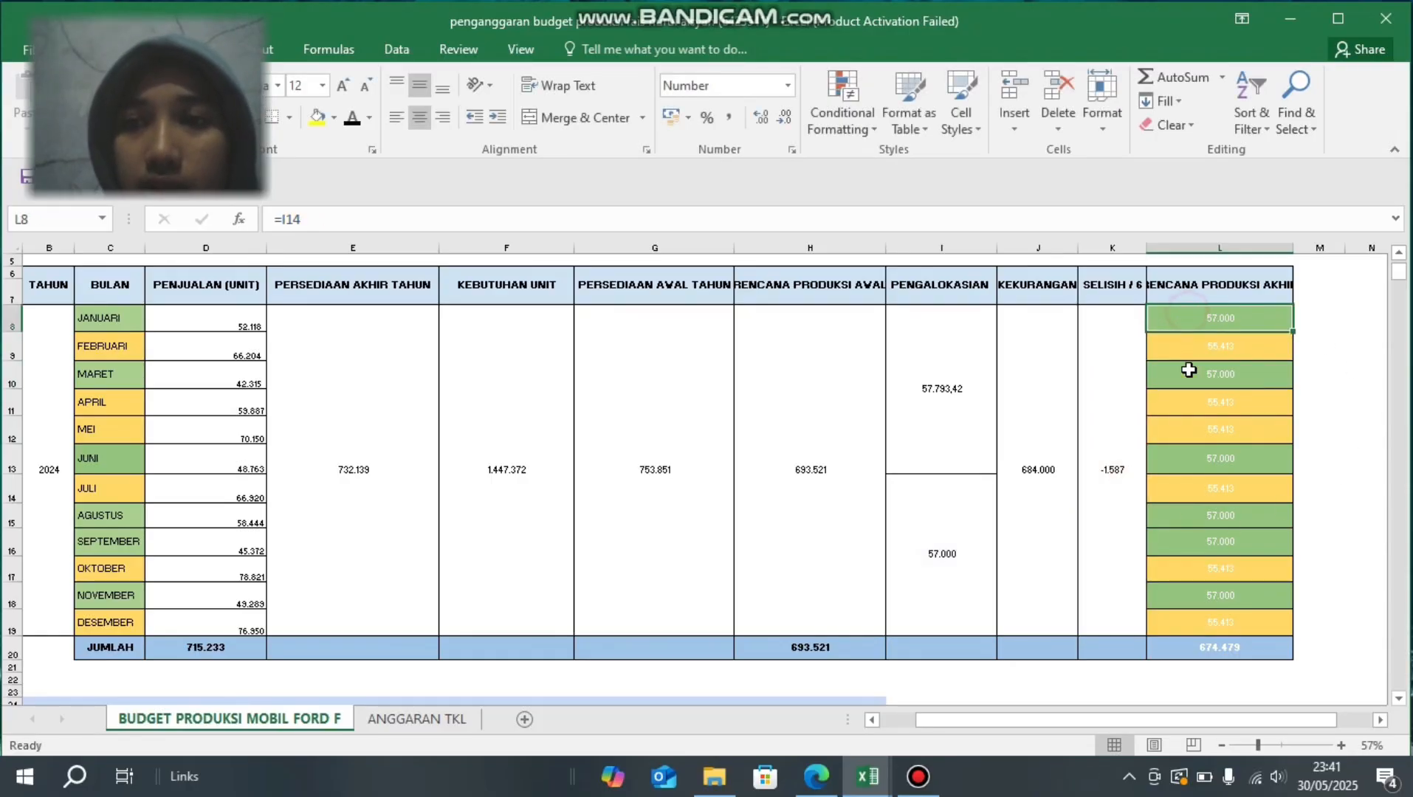
{"action": "left_click_drag", "start_coordinate": [1189, 370], "coordinate": [1185, 631]}
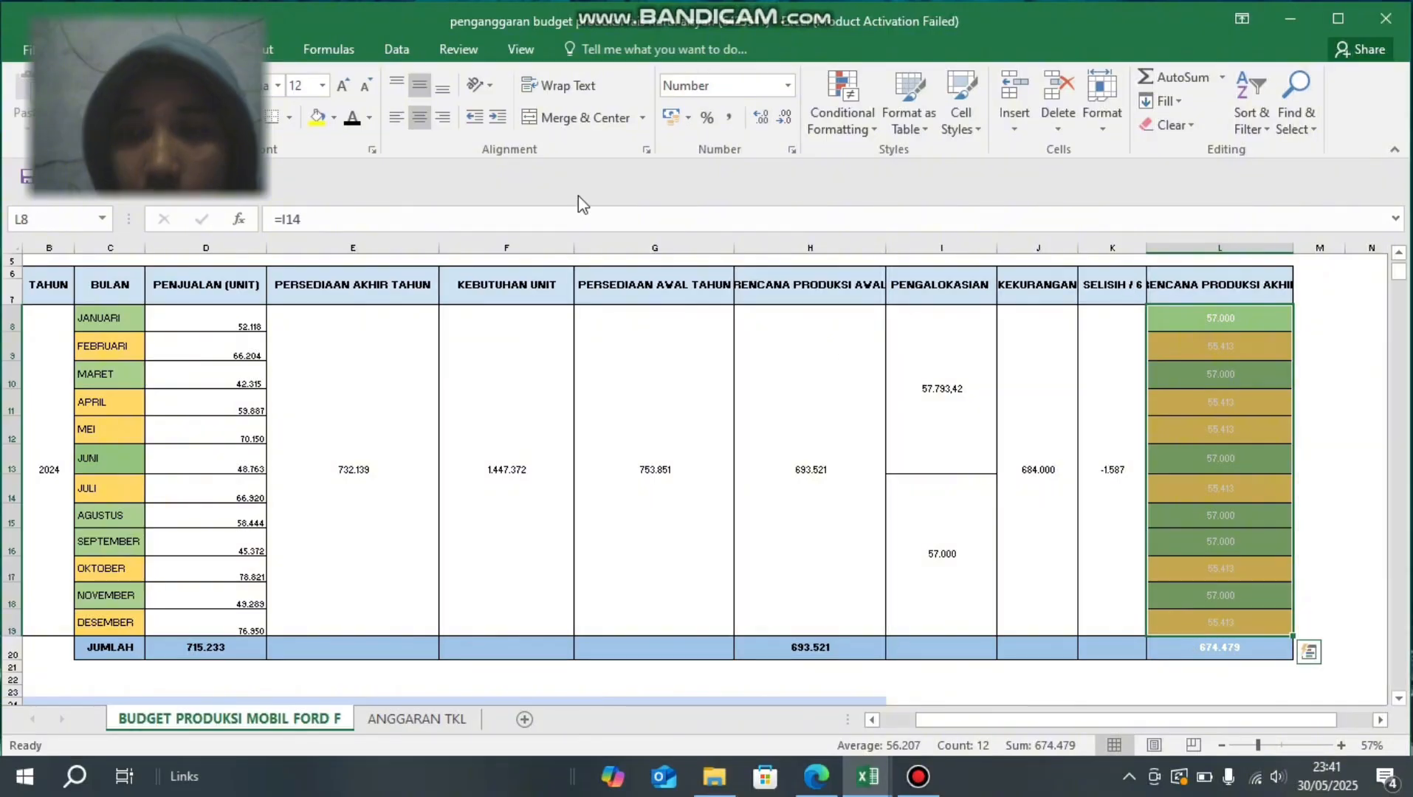
{"action": "left_click", "coordinate": [351, 120]}
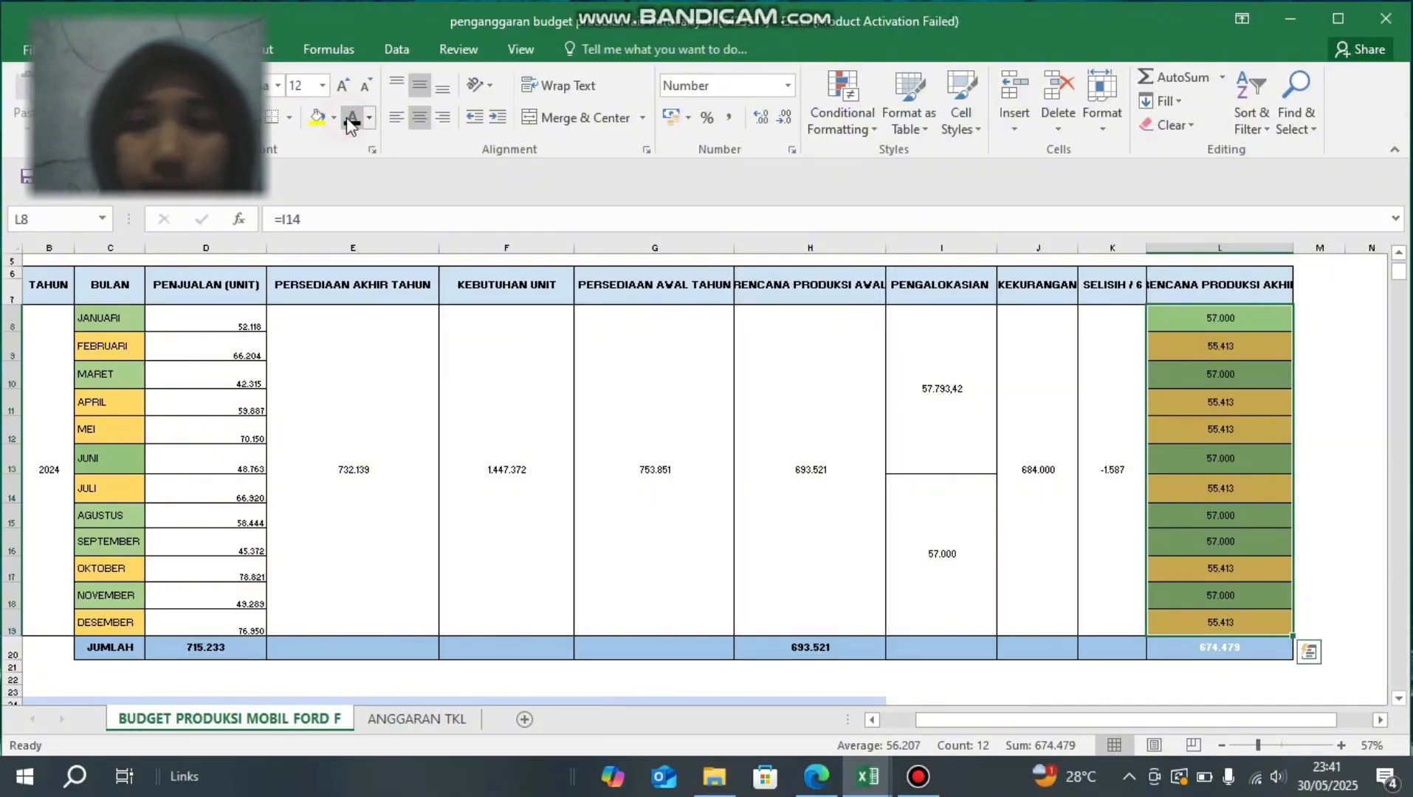
- Review the cells feeding the February production plan, and set the font colour of the RENCANA PRODUKSI AKHIR total in L20 to black
{"action": "left_click", "coordinate": [919, 512]}
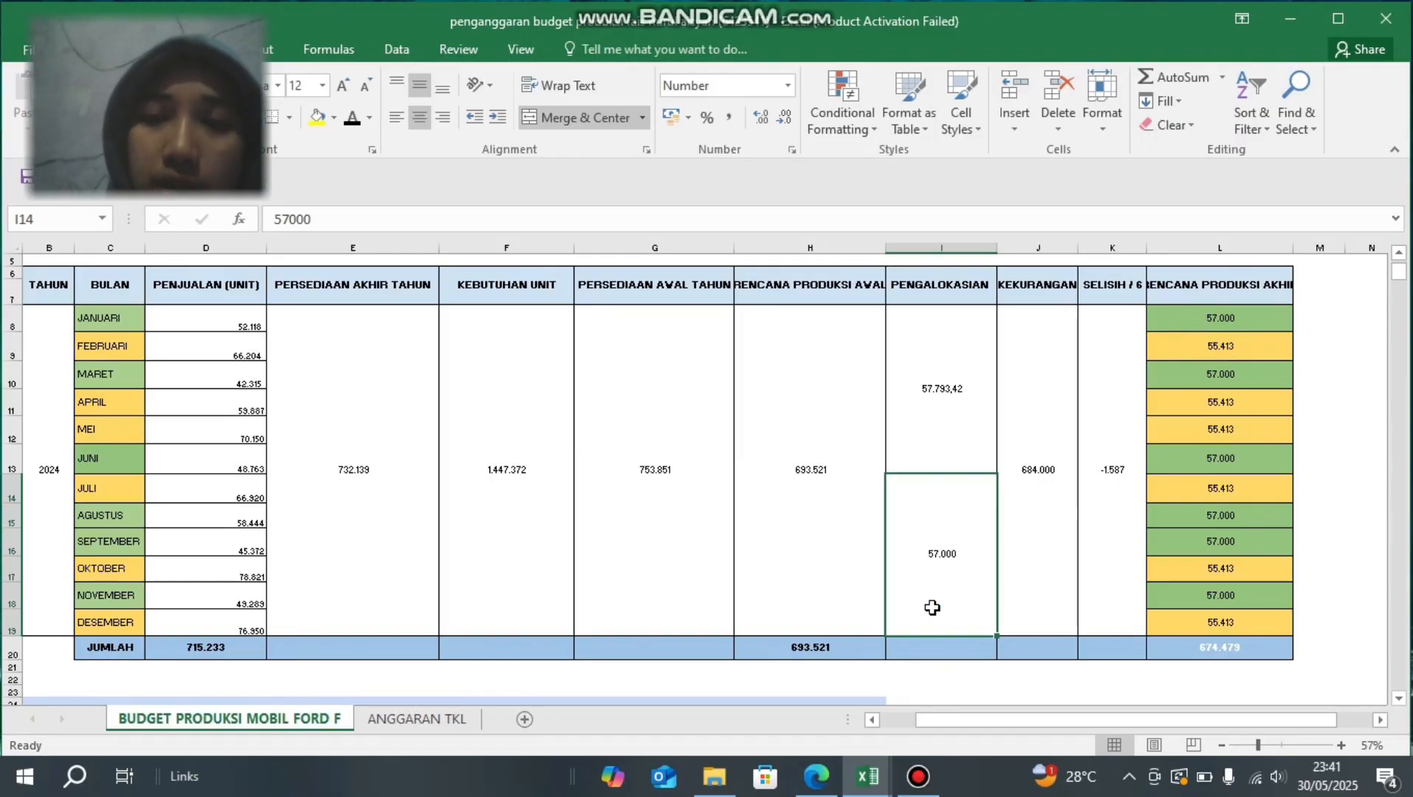
{"action": "left_click", "coordinate": [1212, 352]}
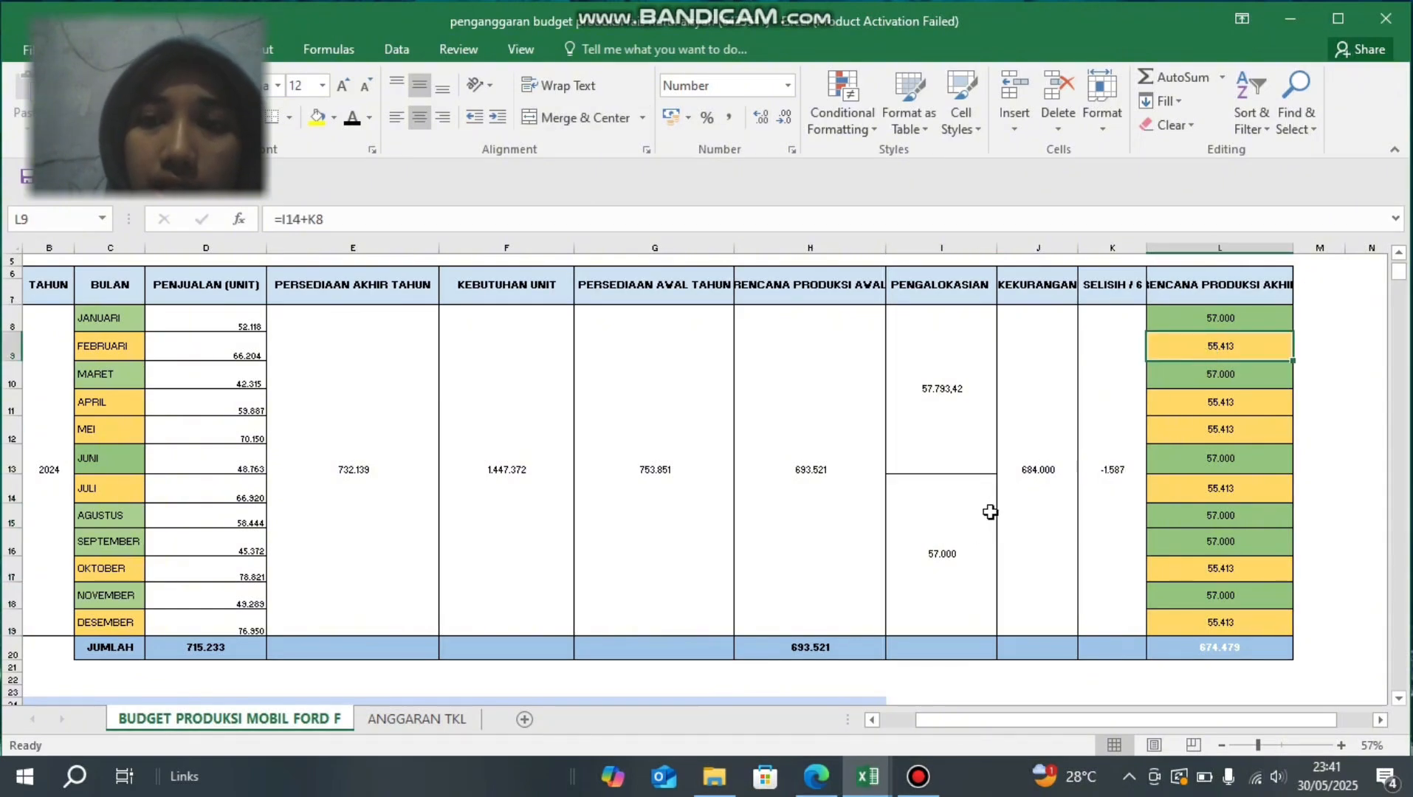
{"action": "left_click", "coordinate": [958, 523]}
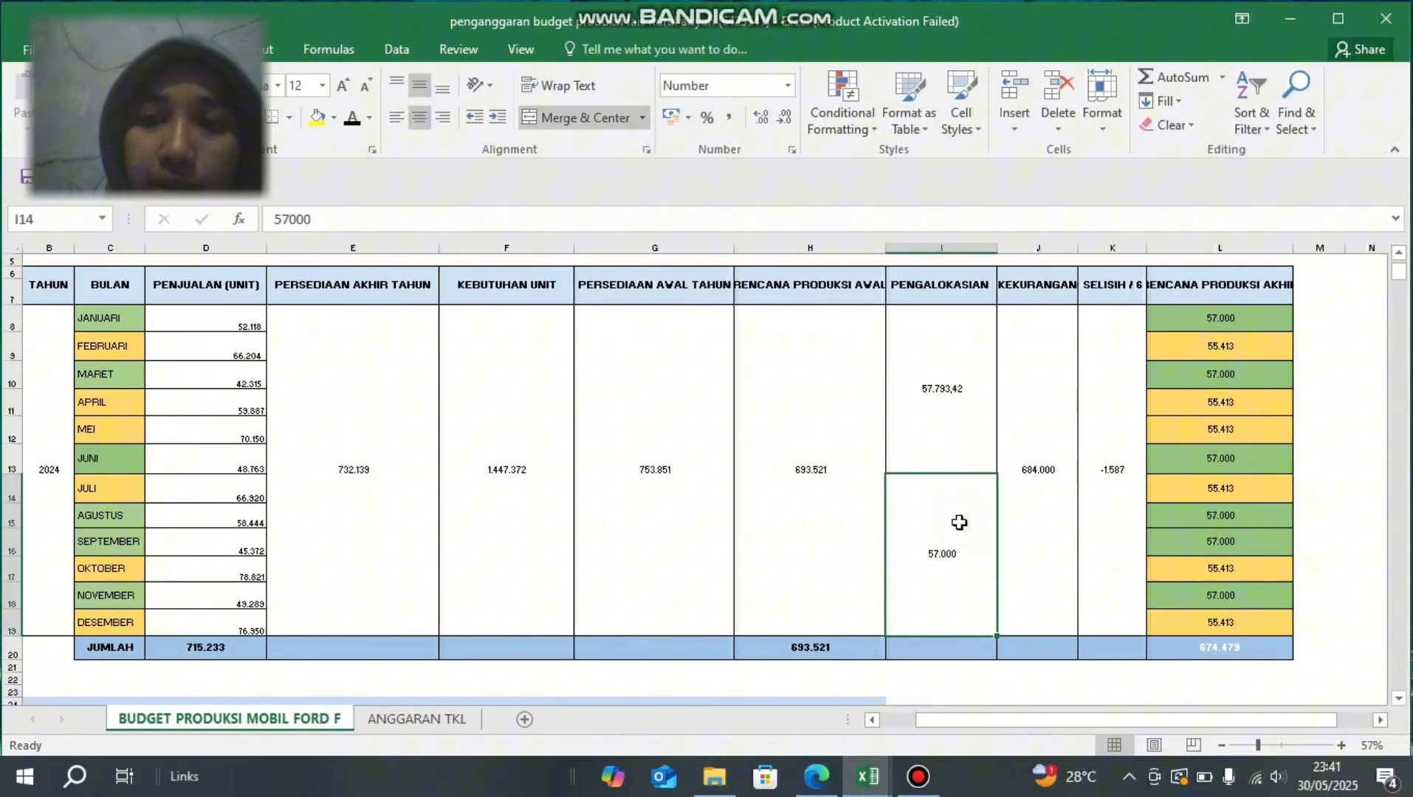
{"action": "left_click", "coordinate": [1119, 460]}
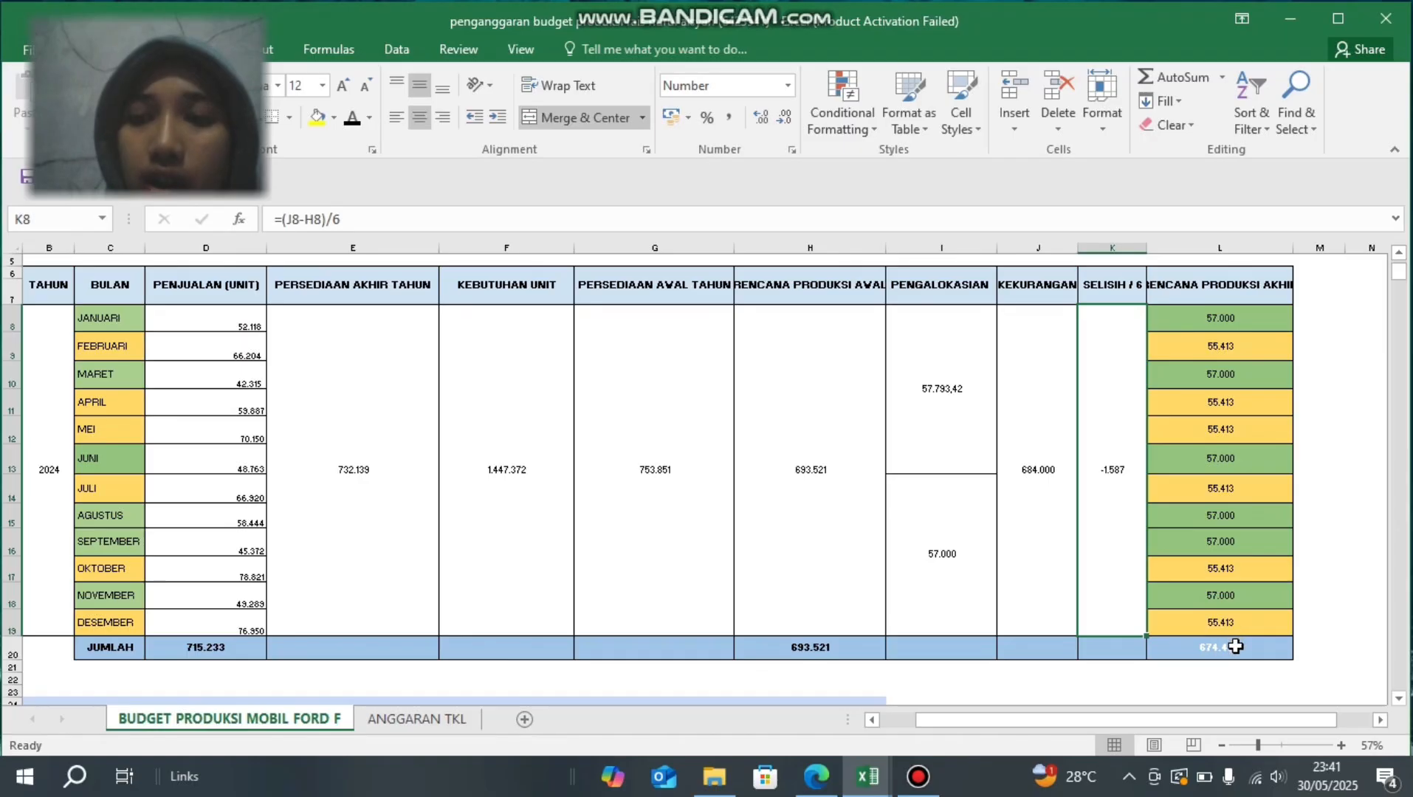
{"action": "left_click", "coordinate": [1188, 654]}
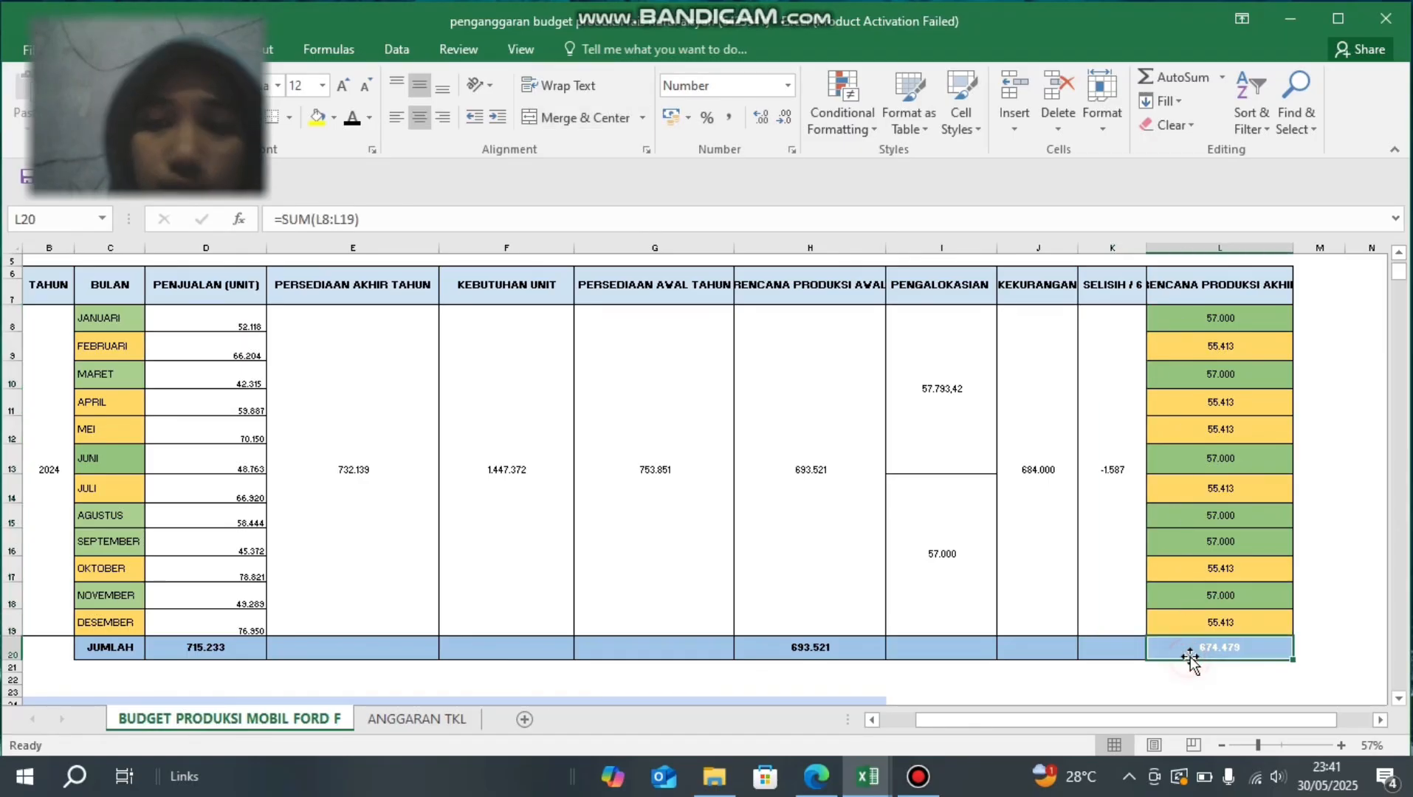
{"action": "left_click", "coordinate": [352, 118]}
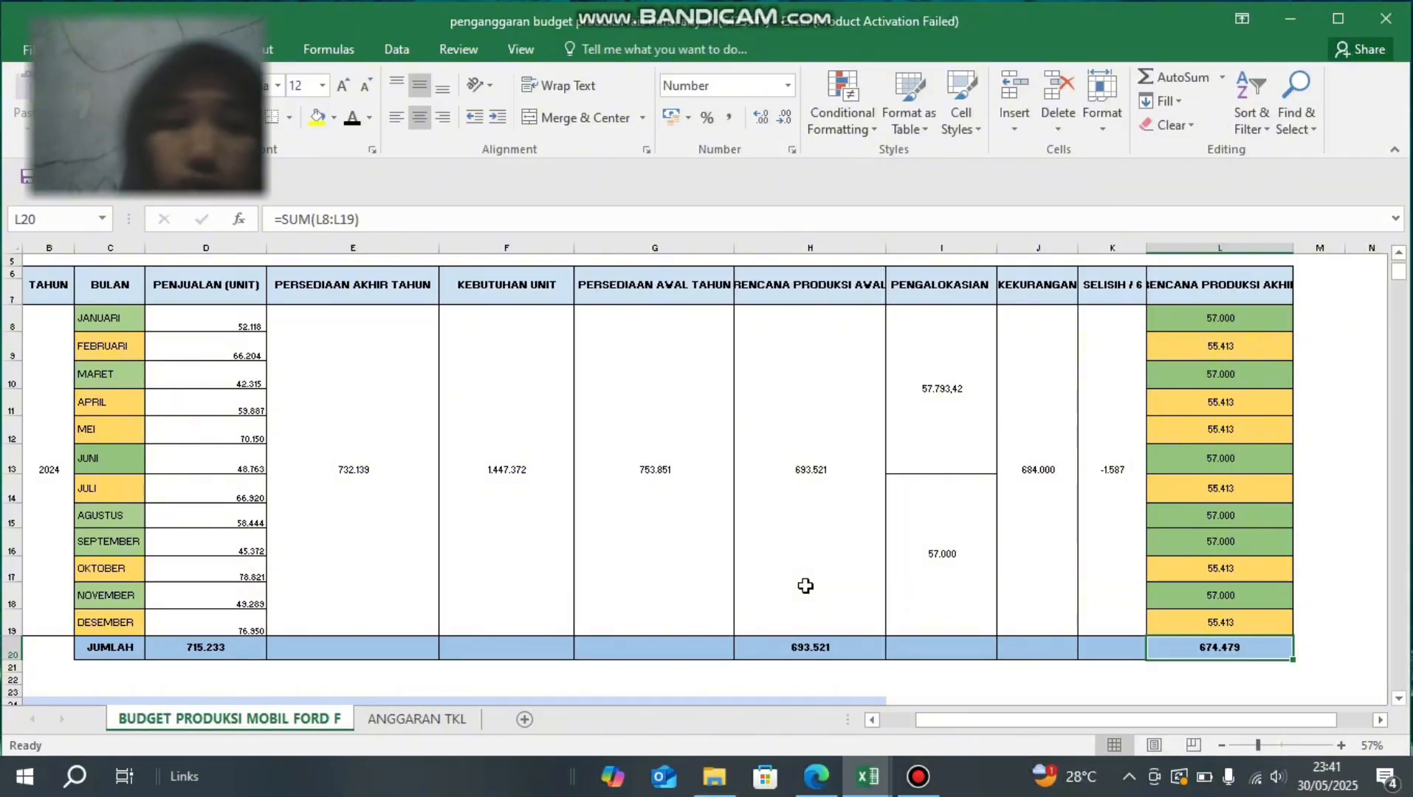
- Set the font colour of the January PERSEDIAAN AKHIR cell E31 in the second budget table to black
{"action": "scroll", "coordinate": [805, 585], "scroll_direction": "down", "scroll_amount": 3}
{"action": "scroll", "coordinate": [805, 586], "scroll_direction": "down", "scroll_amount": 3}
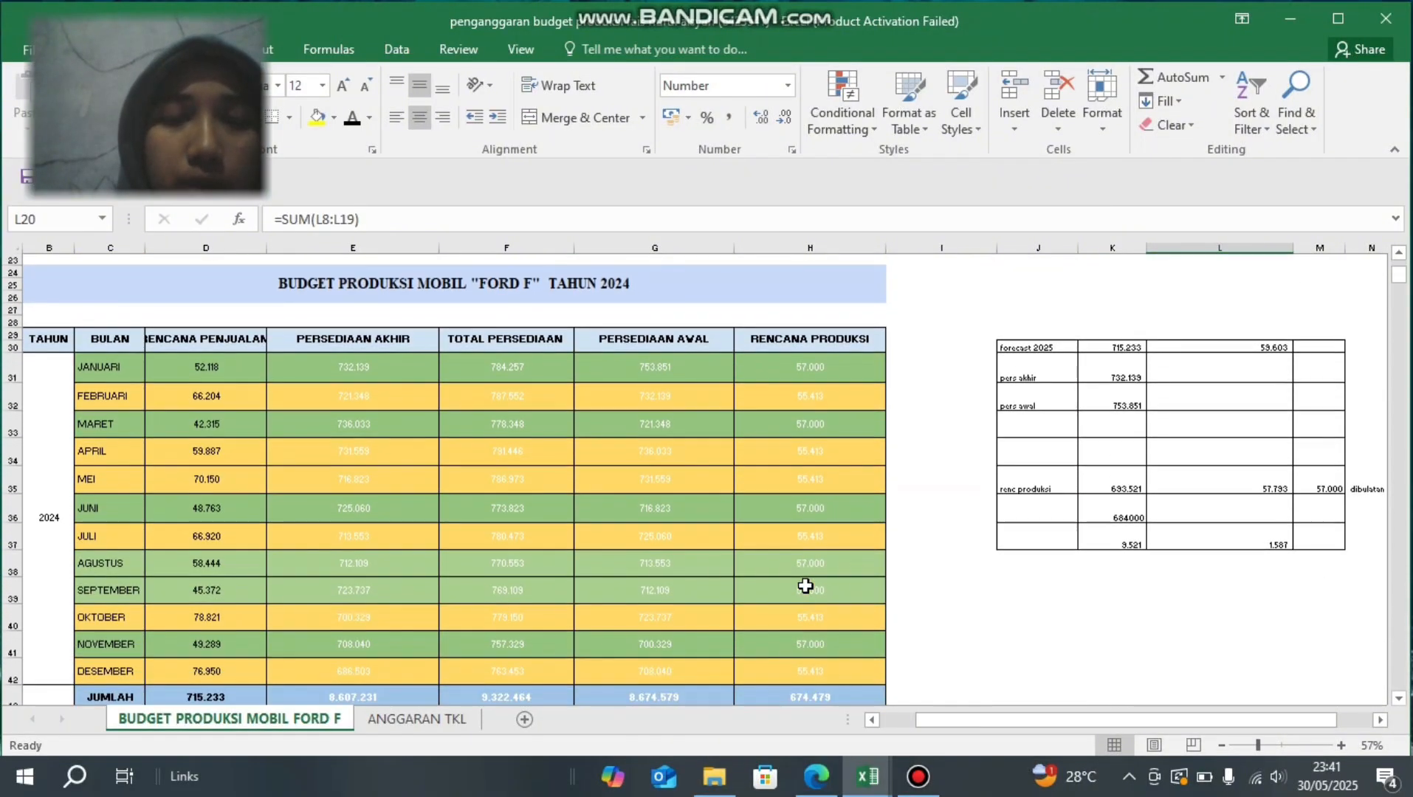
{"action": "scroll", "coordinate": [806, 585], "scroll_direction": "down", "scroll_amount": 1}
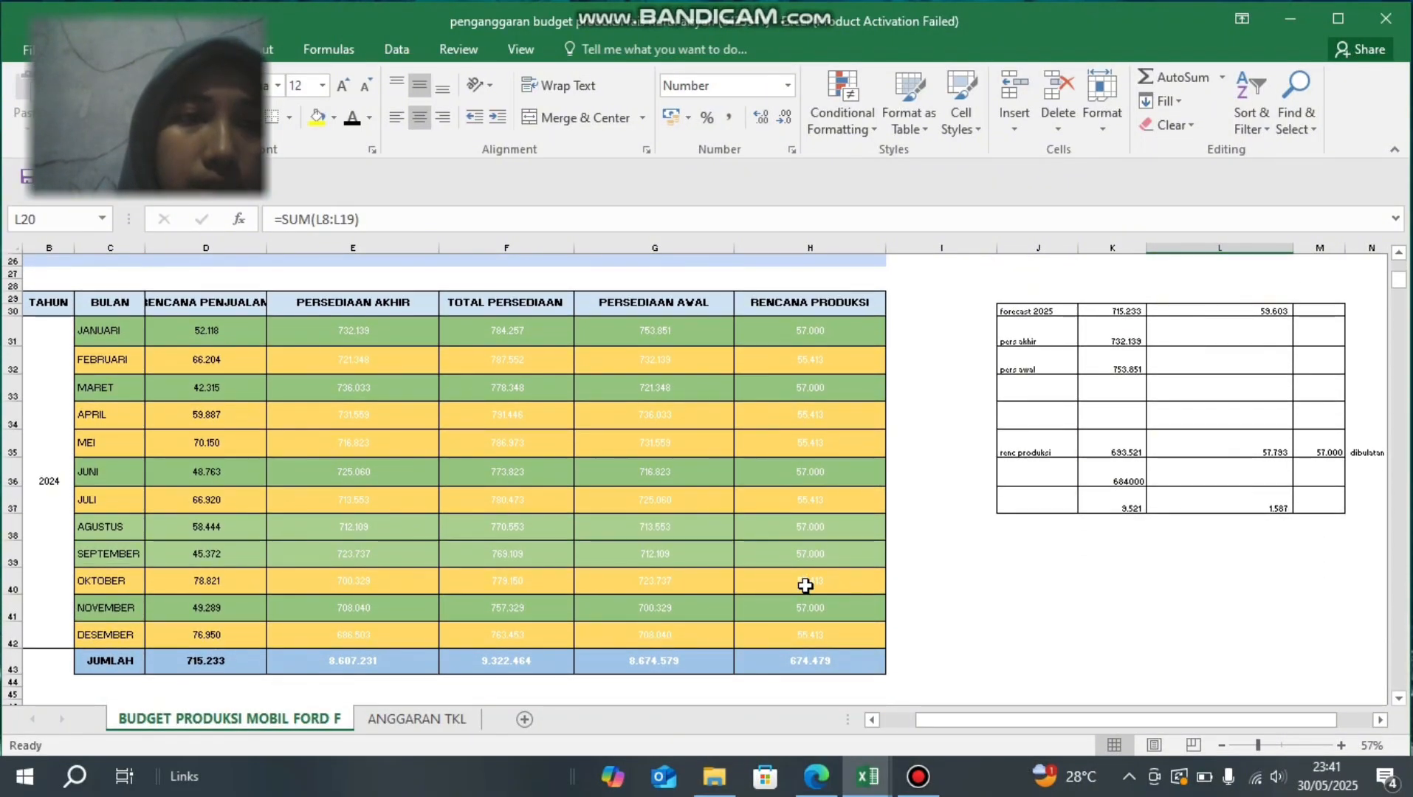
{"action": "scroll", "coordinate": [805, 585], "scroll_direction": "up", "scroll_amount": 2}
{"action": "scroll", "coordinate": [805, 585], "scroll_direction": "down", "scroll_amount": 2}
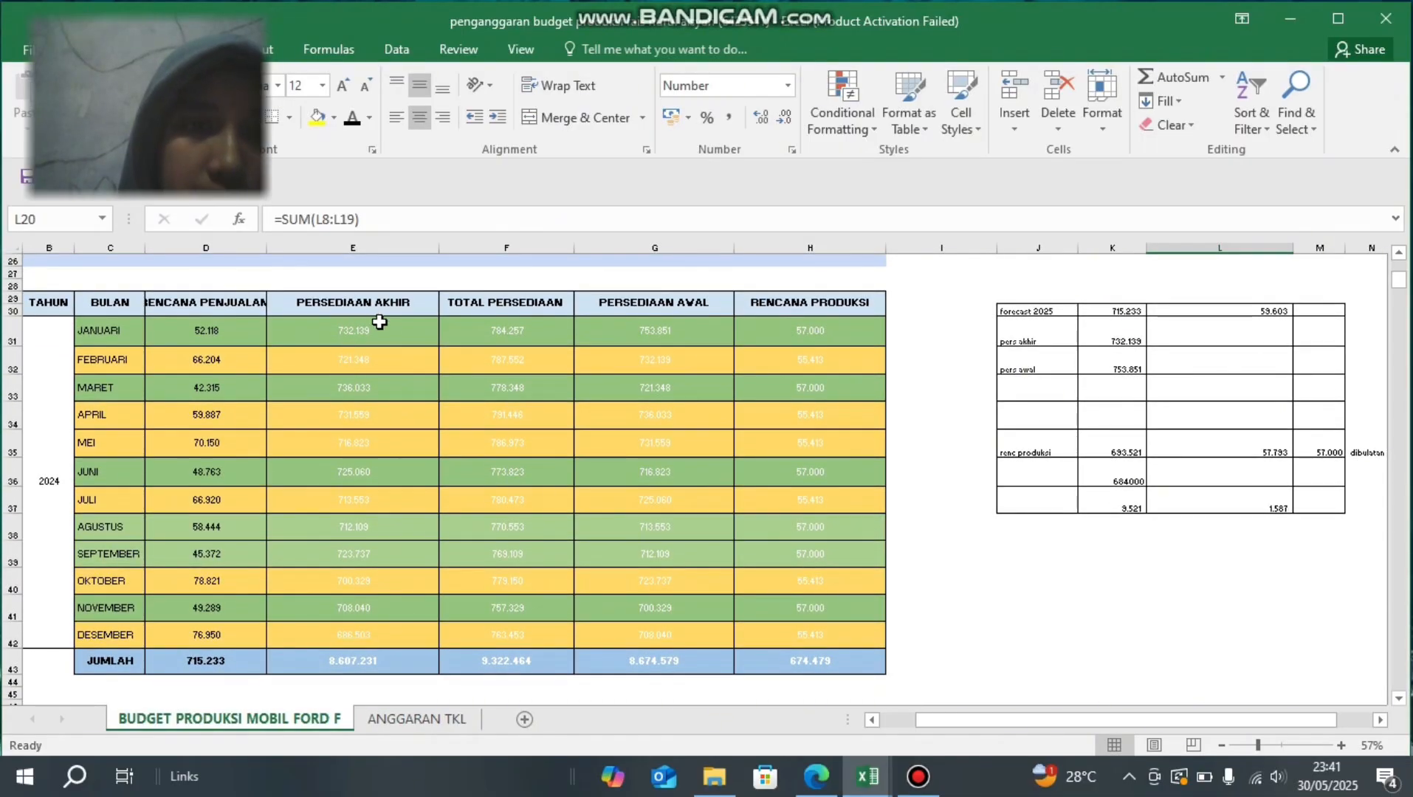
{"action": "left_click", "coordinate": [394, 337]}
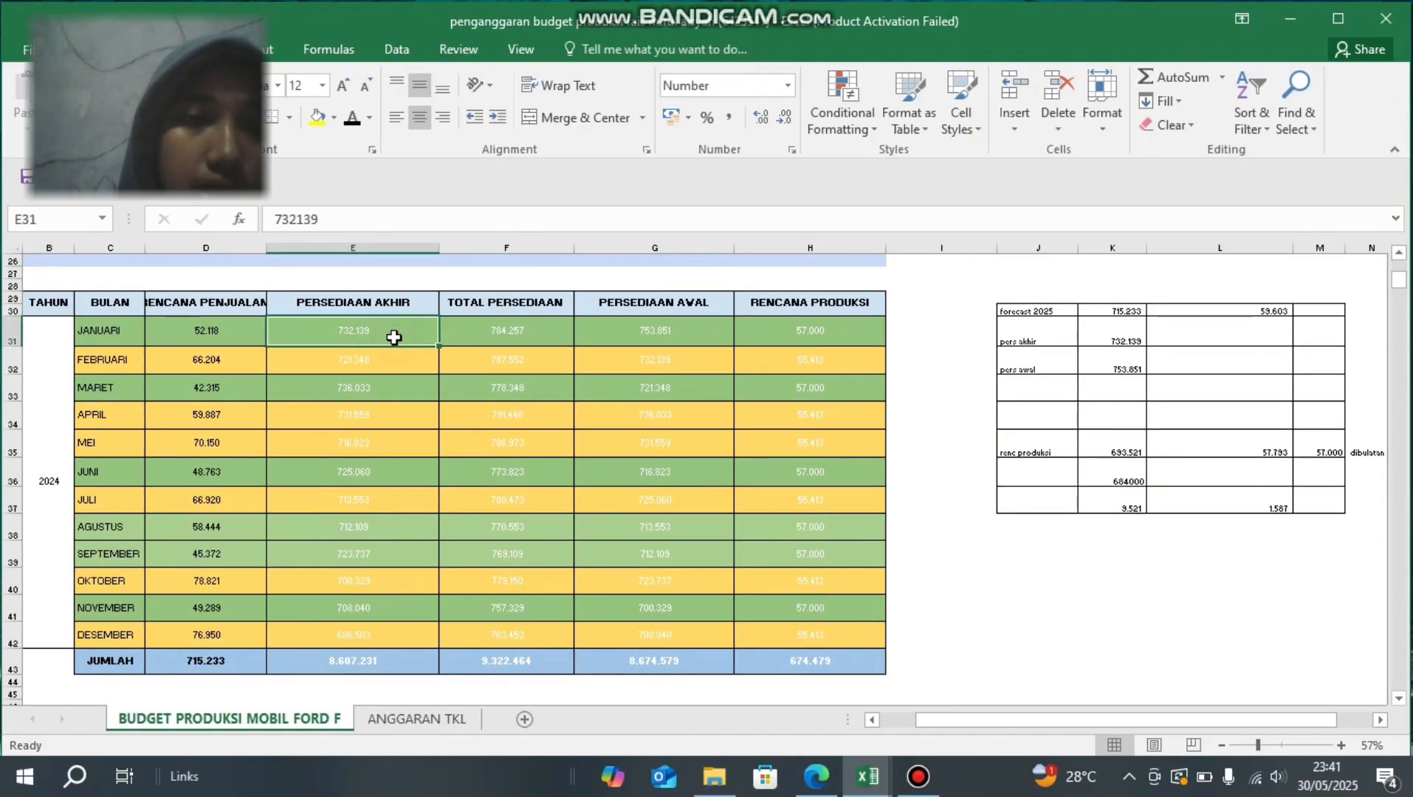
{"action": "scroll", "coordinate": [391, 336], "scroll_direction": "up", "scroll_amount": 5}
{"action": "scroll", "coordinate": [367, 391], "scroll_direction": "down", "scroll_amount": 4}
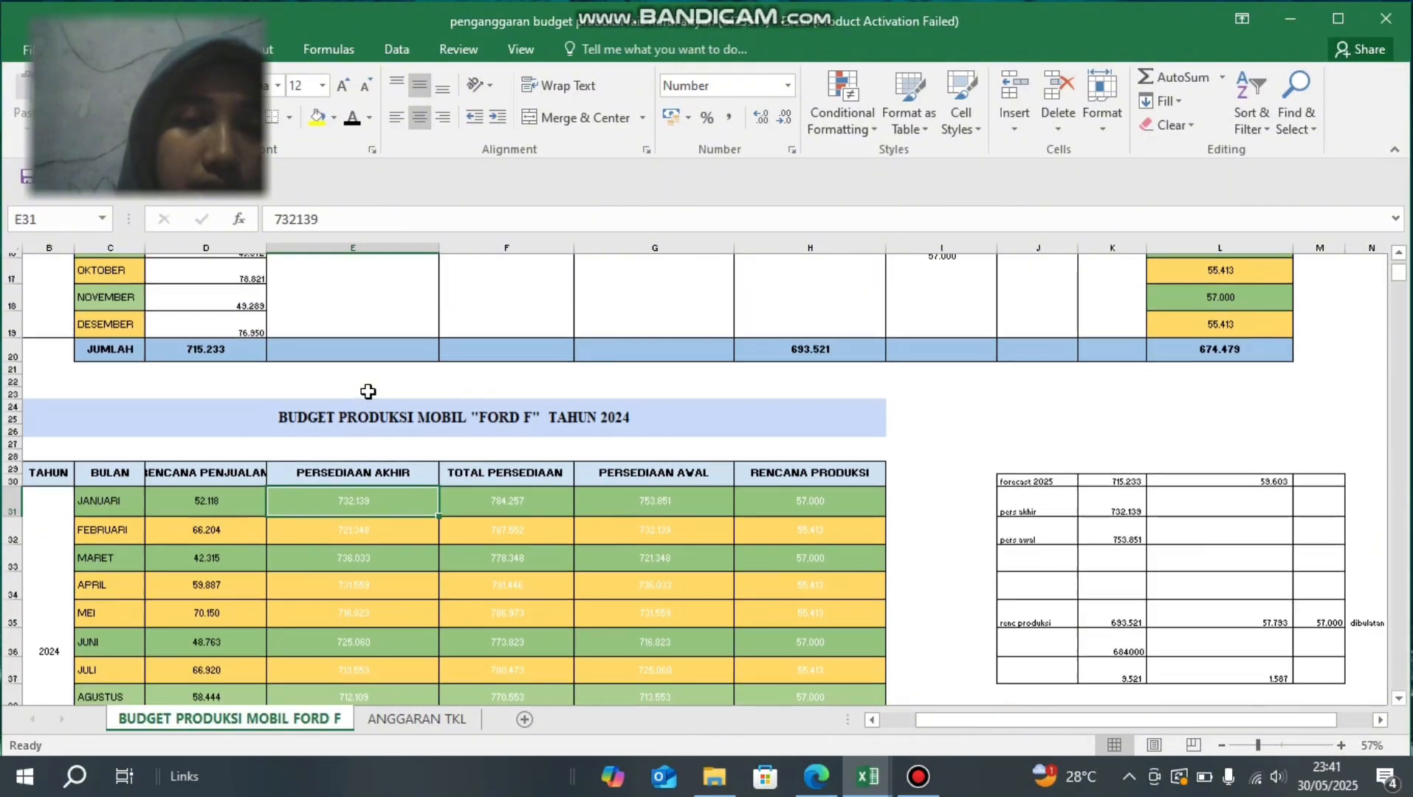
{"action": "left_click", "coordinate": [351, 118]}
- Check the formula in the January TOTAL PERSEDIAAN cell F31 and set the cell's font colour to black
{"action": "left_click", "coordinate": [479, 418]}
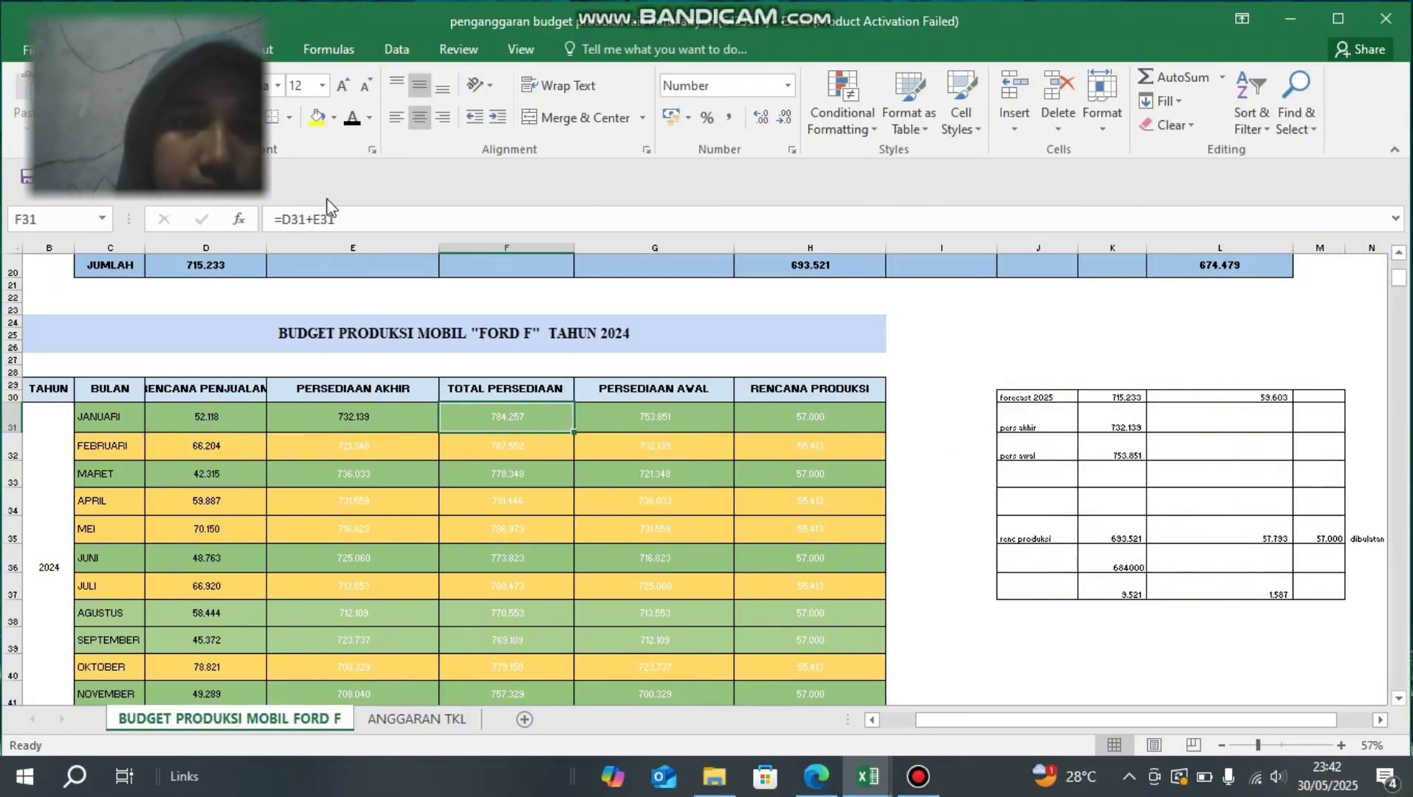
{"action": "left_click", "coordinate": [338, 219]}
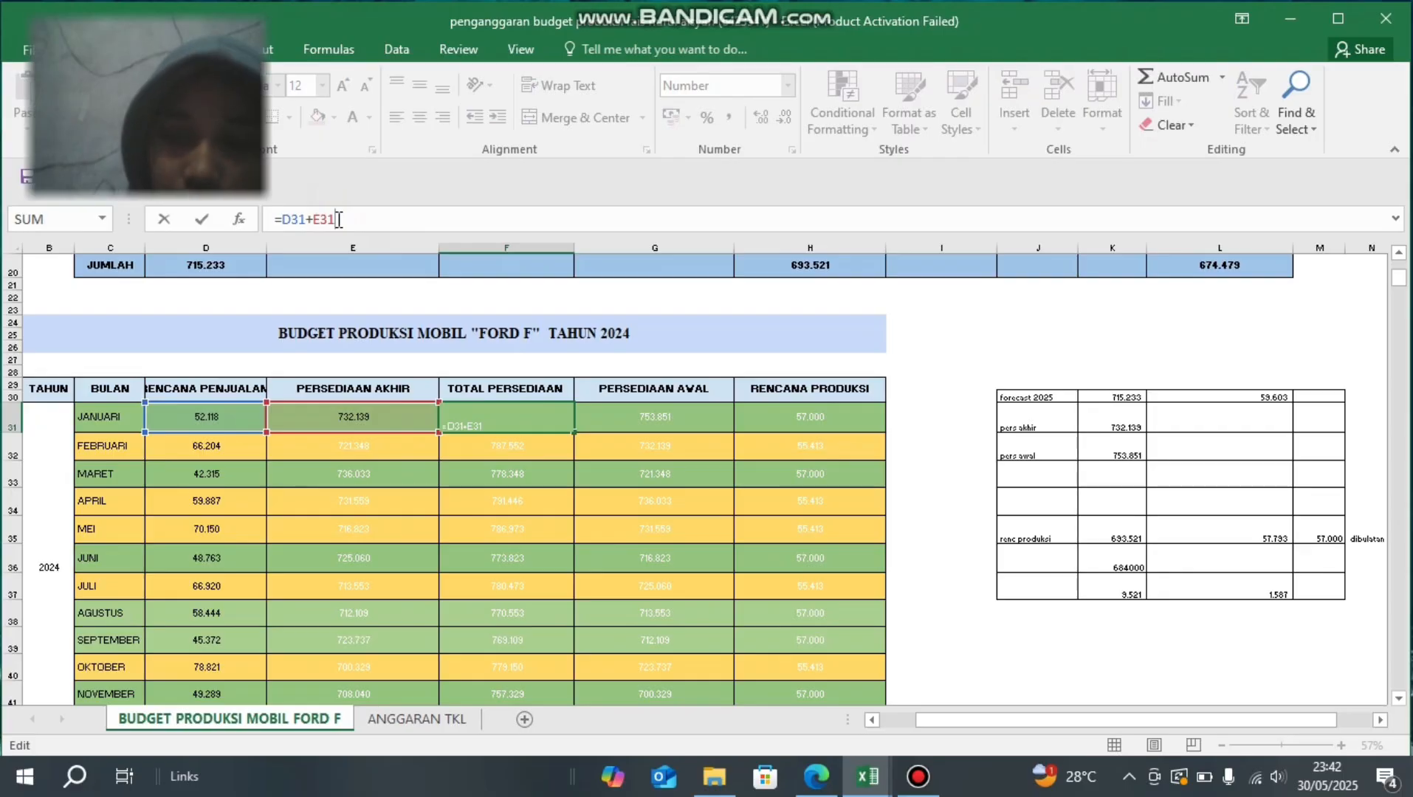
{"action": "key", "text": "ctrl+Return"}
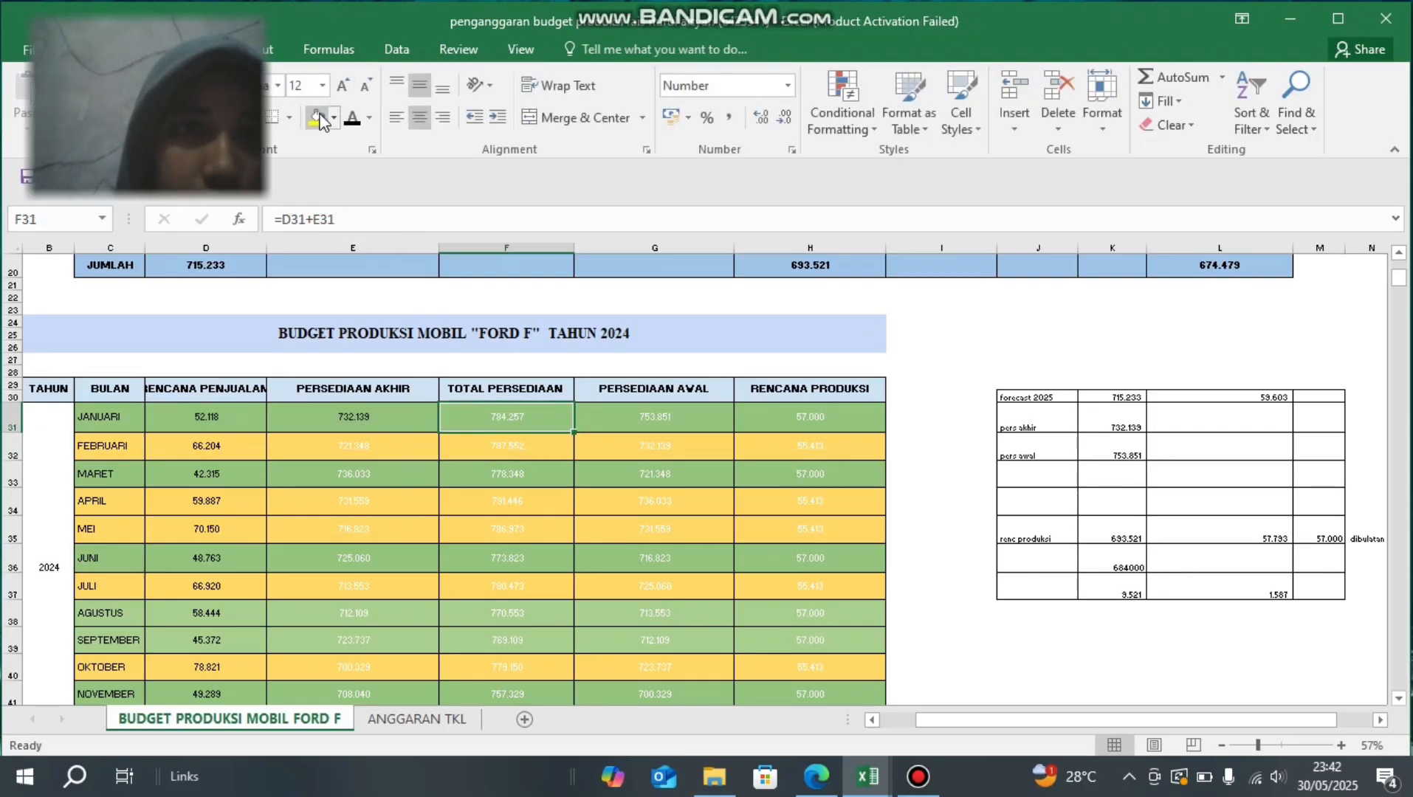
{"action": "left_click", "coordinate": [352, 121]}
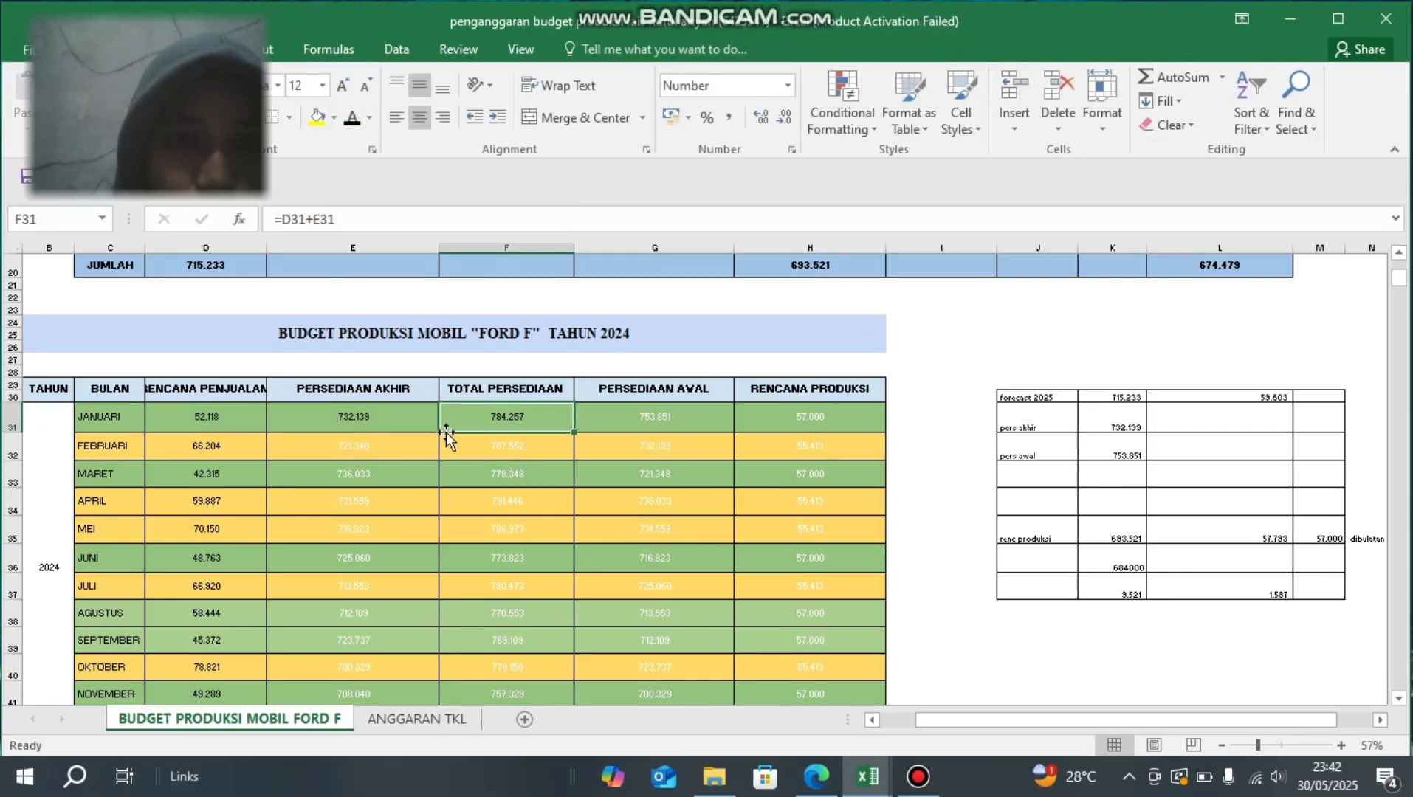
- Compare the January PERSEDIAAN AWAL cell G31 with G8 in the first table, and set G31's font colour to black
{"action": "left_click", "coordinate": [613, 422]}
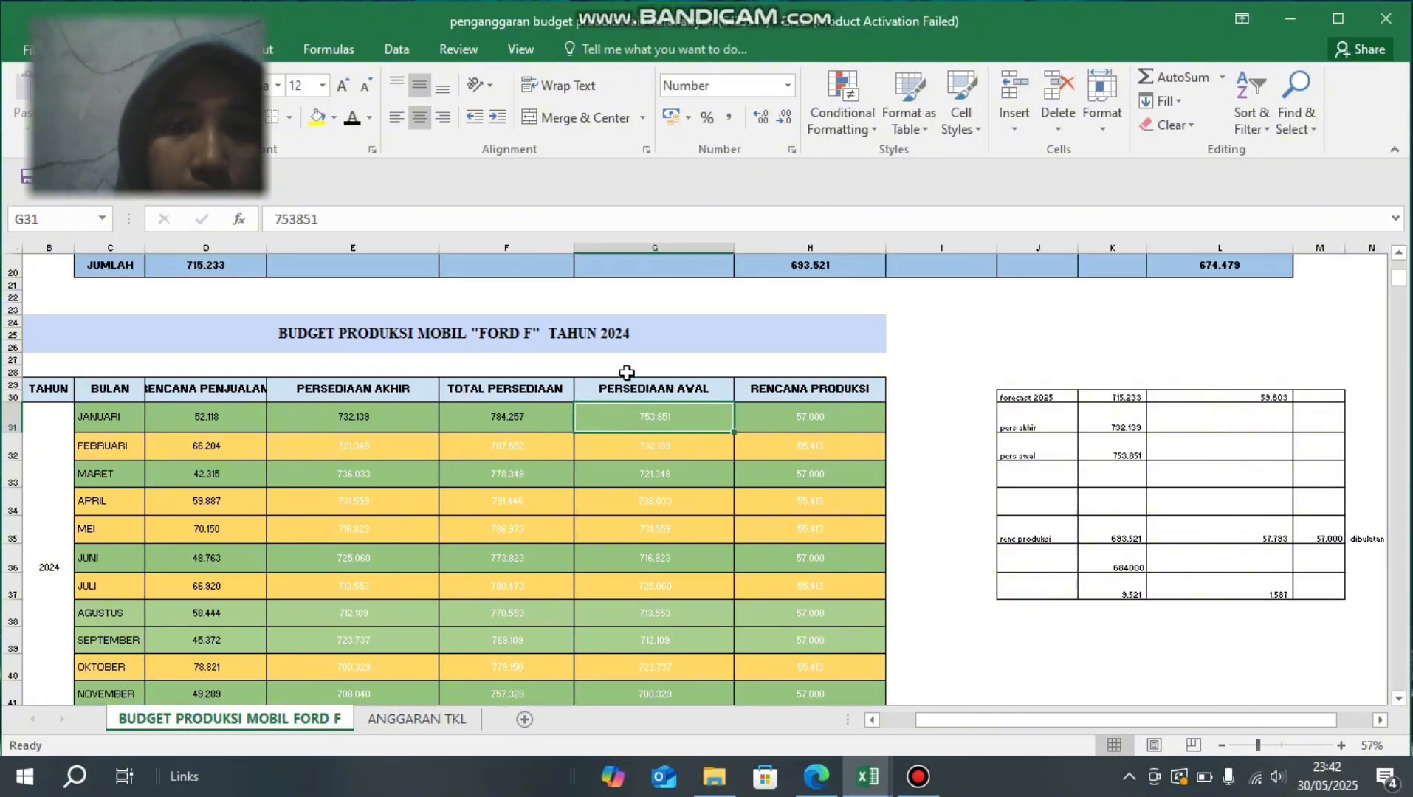
{"action": "scroll", "coordinate": [625, 337], "scroll_direction": "up", "scroll_amount": 6}
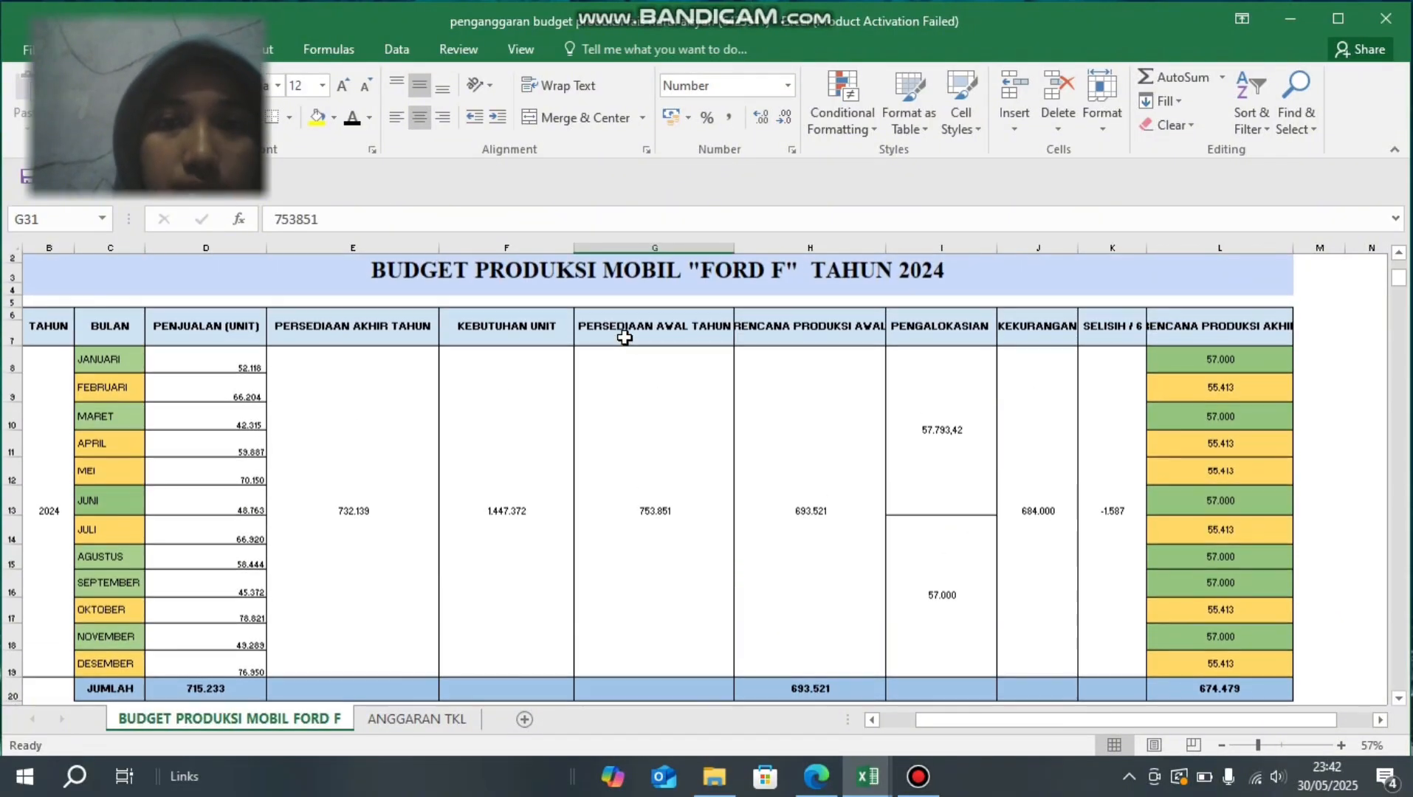
{"action": "left_click", "coordinate": [670, 455]}
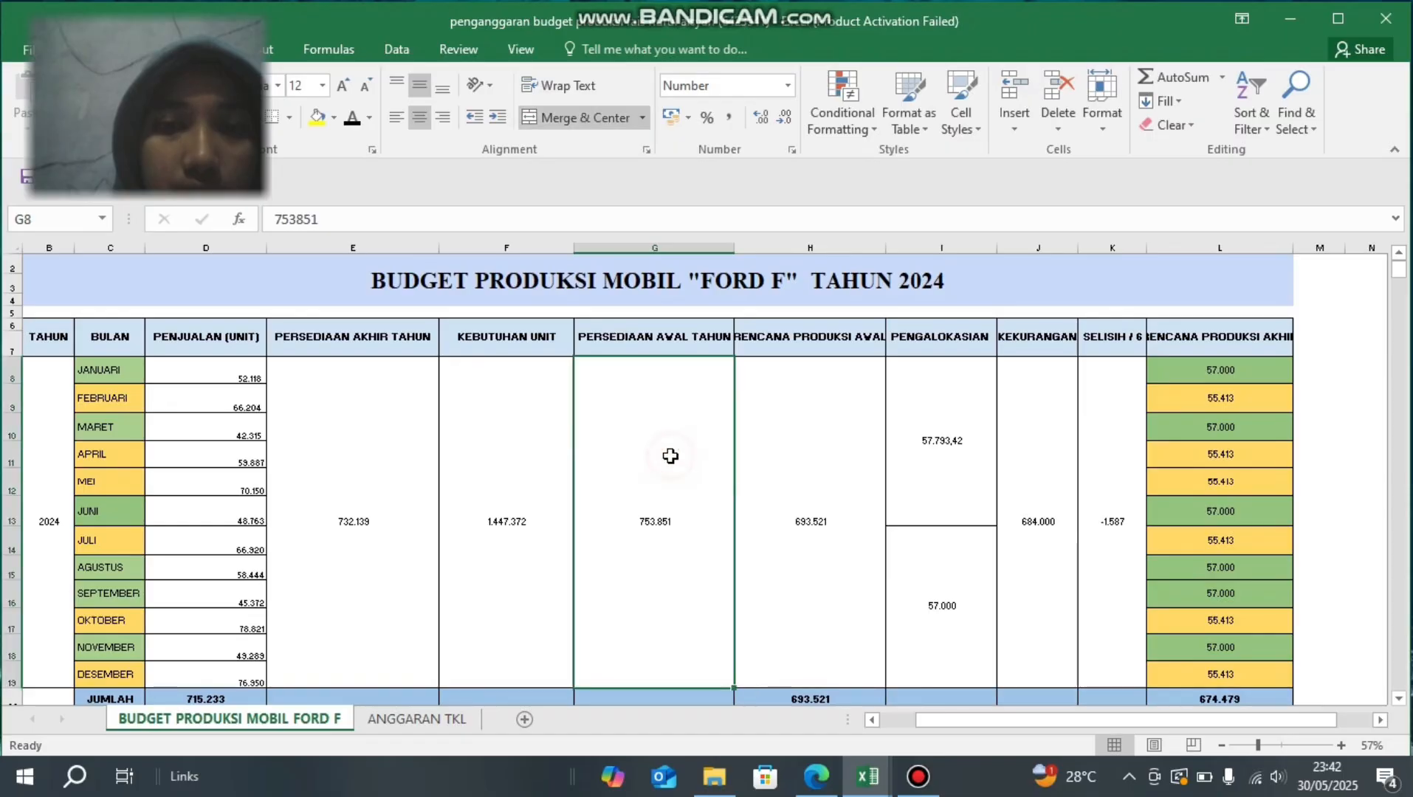
{"action": "scroll", "coordinate": [669, 456], "scroll_direction": "down", "scroll_amount": 5}
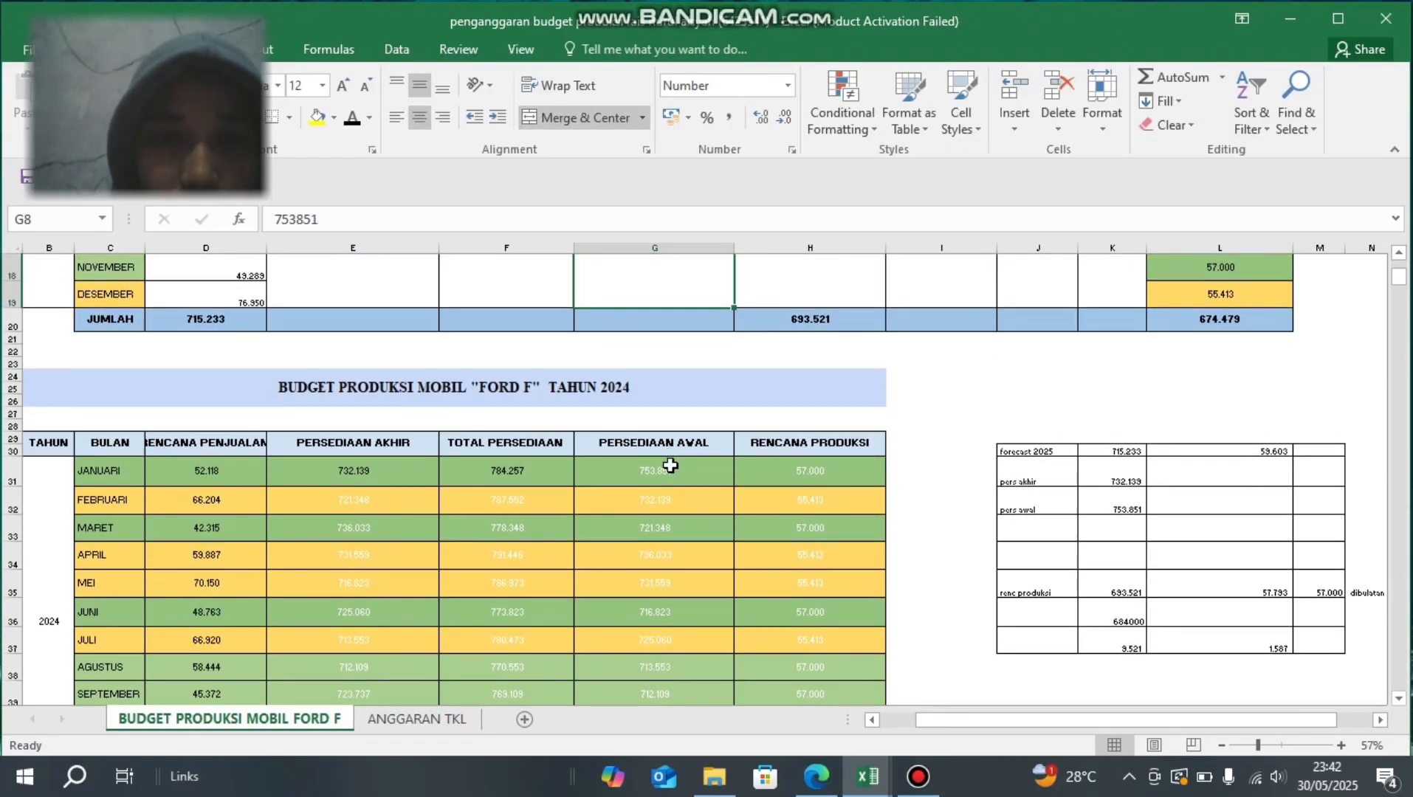
{"action": "left_click", "coordinate": [671, 459]}
{"action": "left_click", "coordinate": [352, 127]}
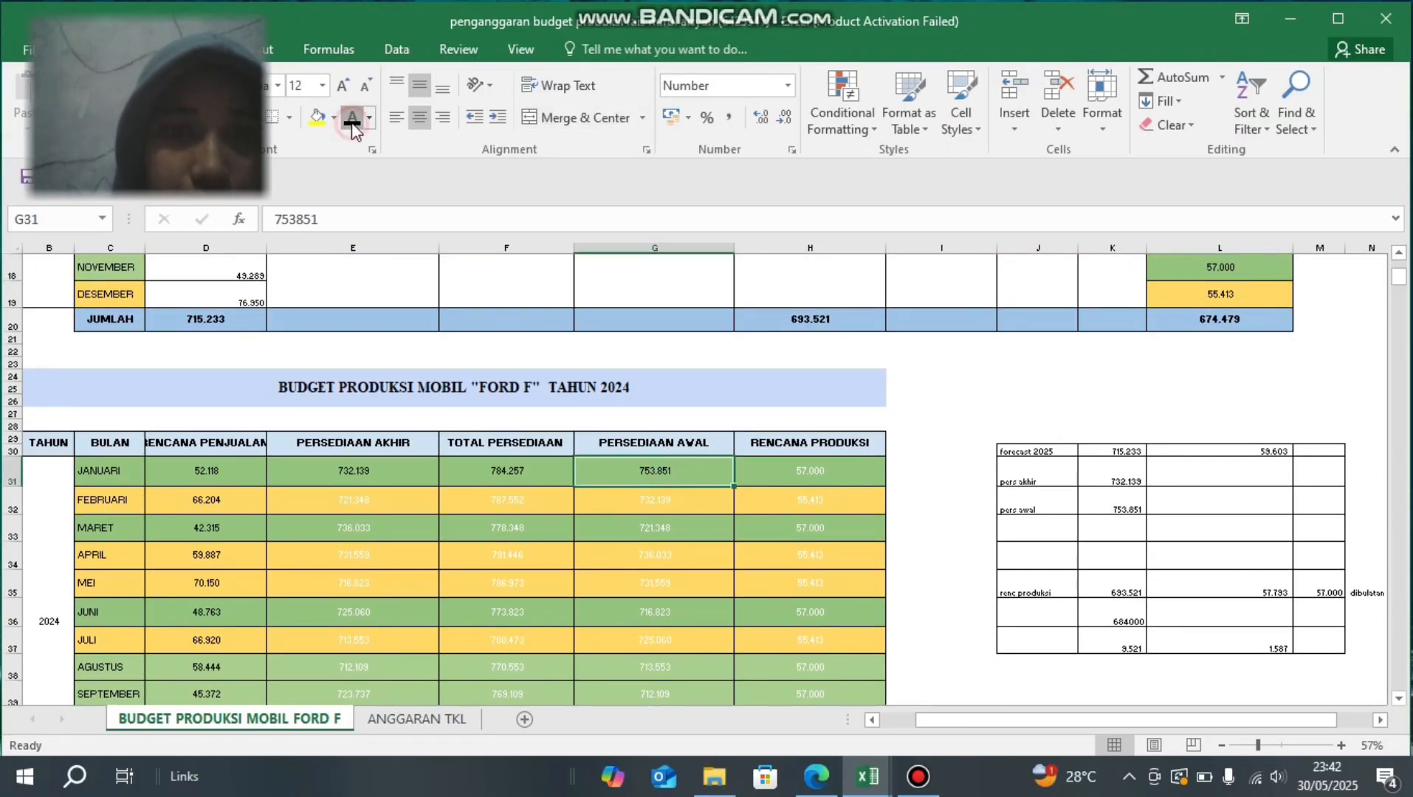
- Review the RENCANA PRODUKSI AKHIR column in the first table, and set the font colour of RENCANA PRODUKSI cells H31:H43 to black
{"action": "scroll", "coordinate": [469, 601], "scroll_direction": "down", "scroll_amount": 1}
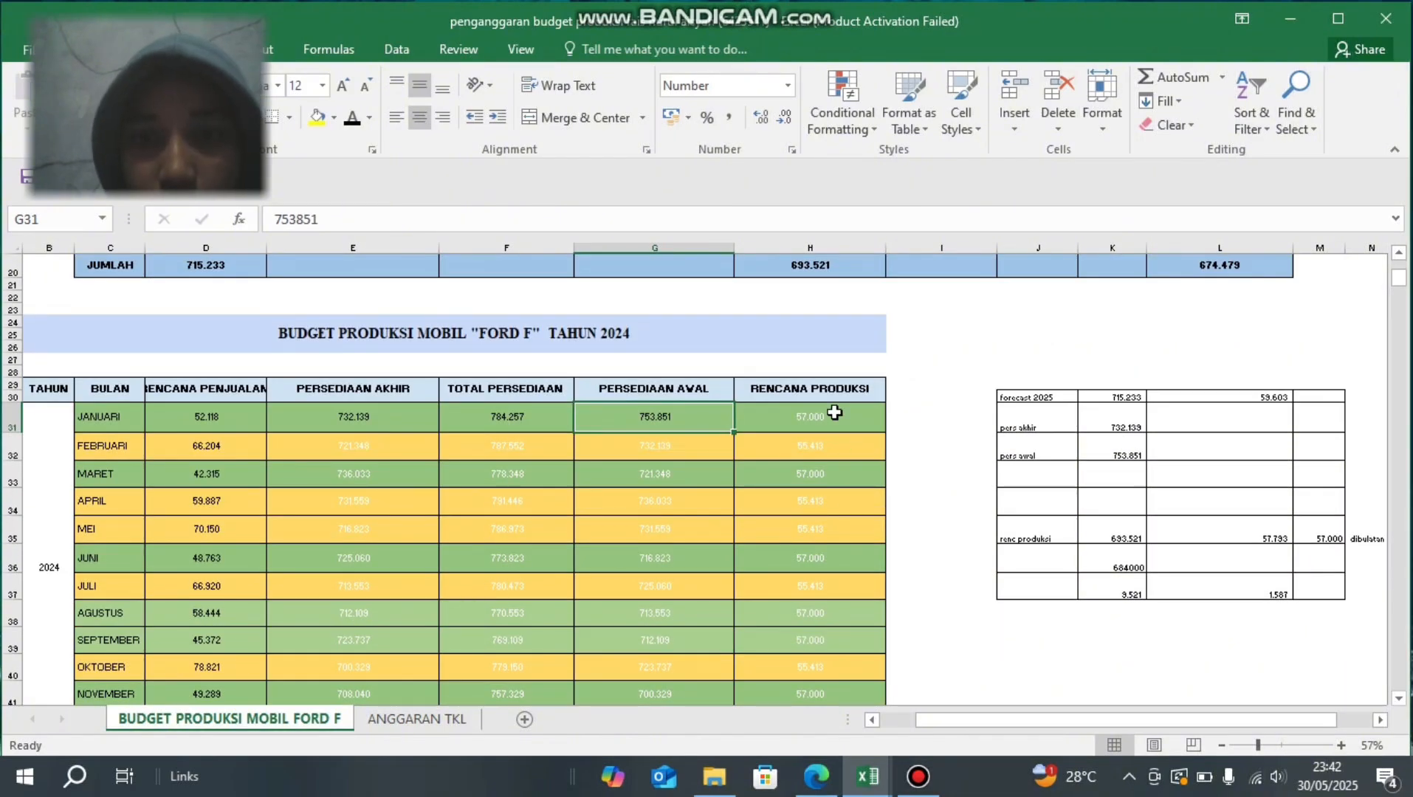
{"action": "scroll", "coordinate": [835, 412], "scroll_direction": "down", "scroll_amount": 1}
{"action": "scroll", "coordinate": [834, 412], "scroll_direction": "up", "scroll_amount": 5}
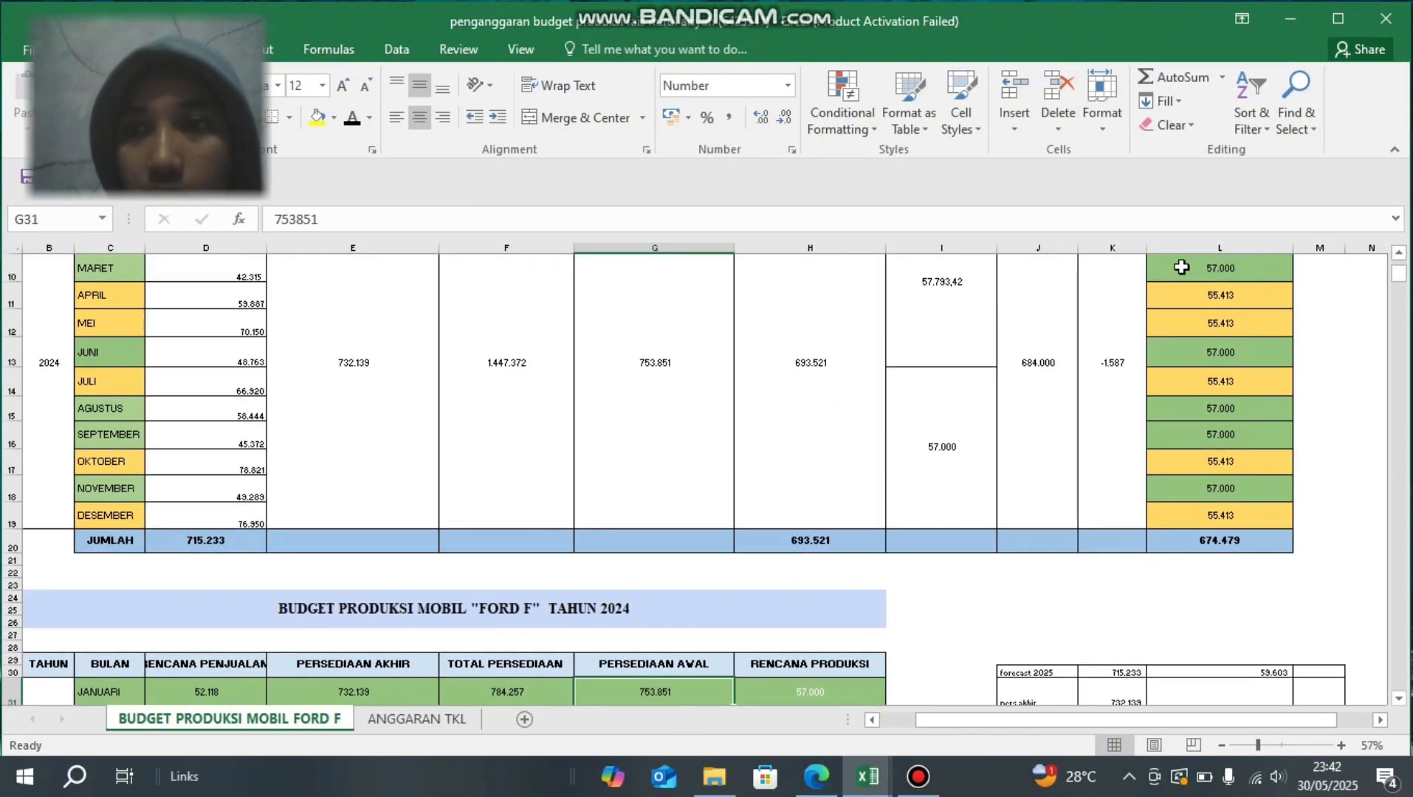
{"action": "scroll", "coordinate": [1181, 267], "scroll_direction": "up", "scroll_amount": 2}
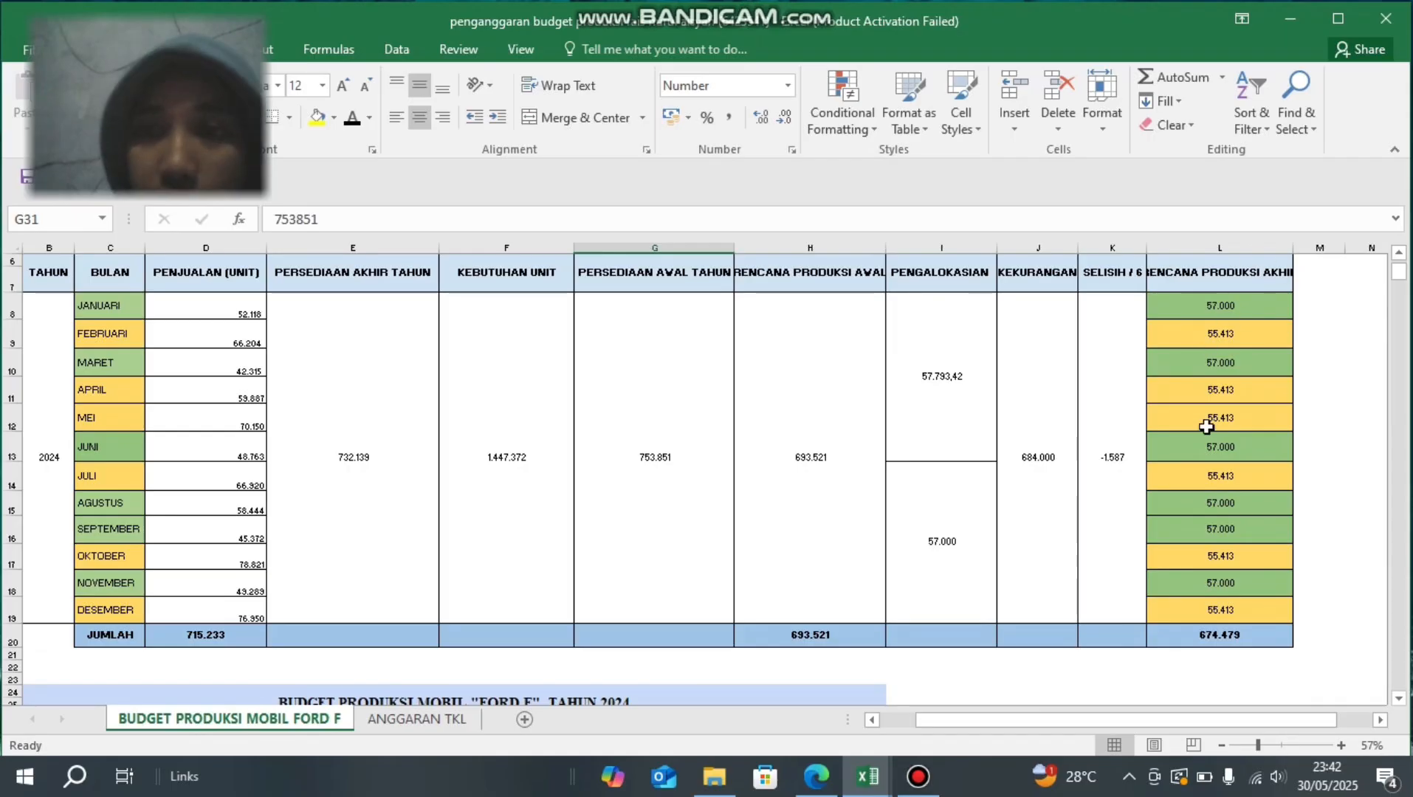
{"action": "scroll", "coordinate": [1245, 577], "scroll_direction": "down", "scroll_amount": 6}
{"action": "scroll", "coordinate": [892, 436], "scroll_direction": "up", "scroll_amount": 1}
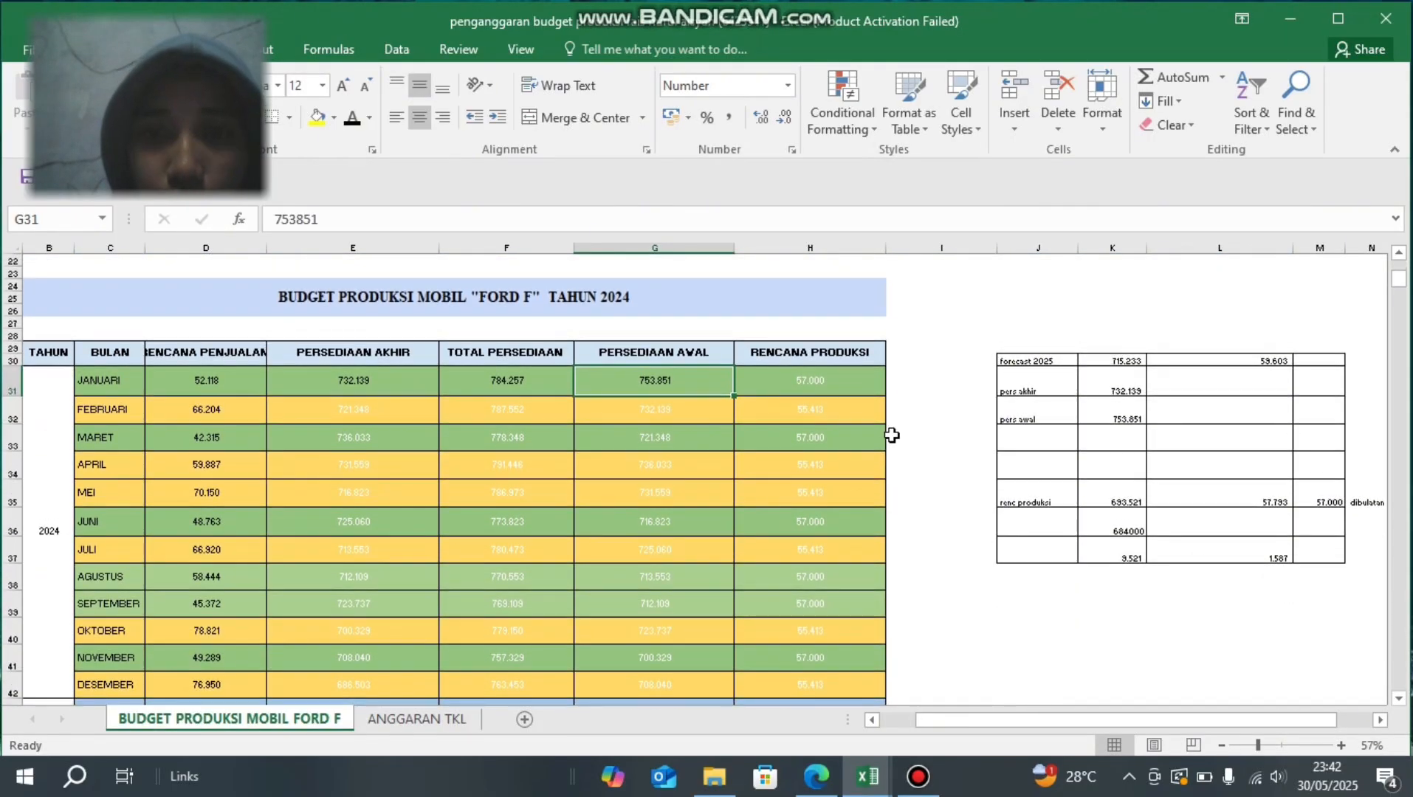
{"action": "left_click", "coordinate": [835, 384]}
{"action": "double_click", "coordinate": [836, 385]}
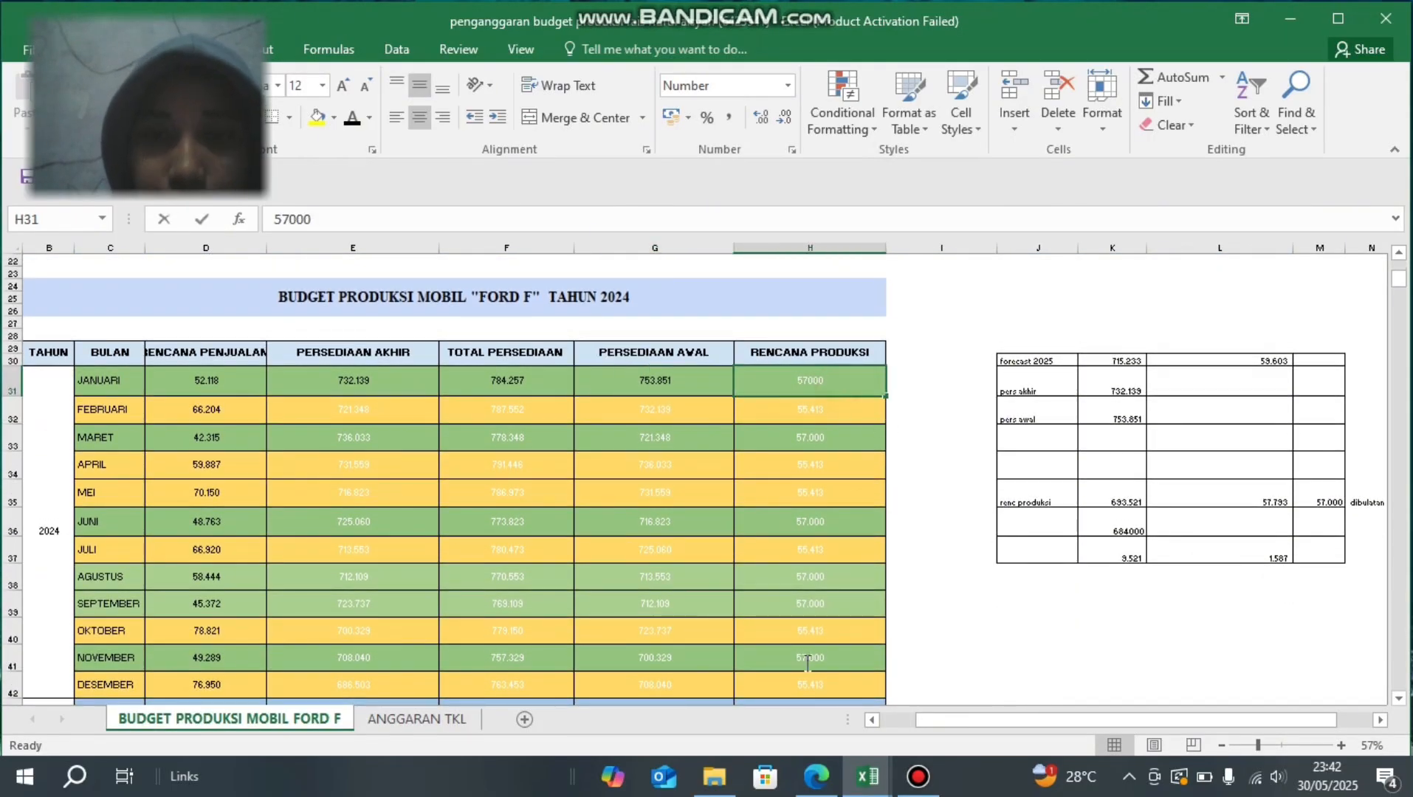
{"action": "double_click", "coordinate": [838, 379]}
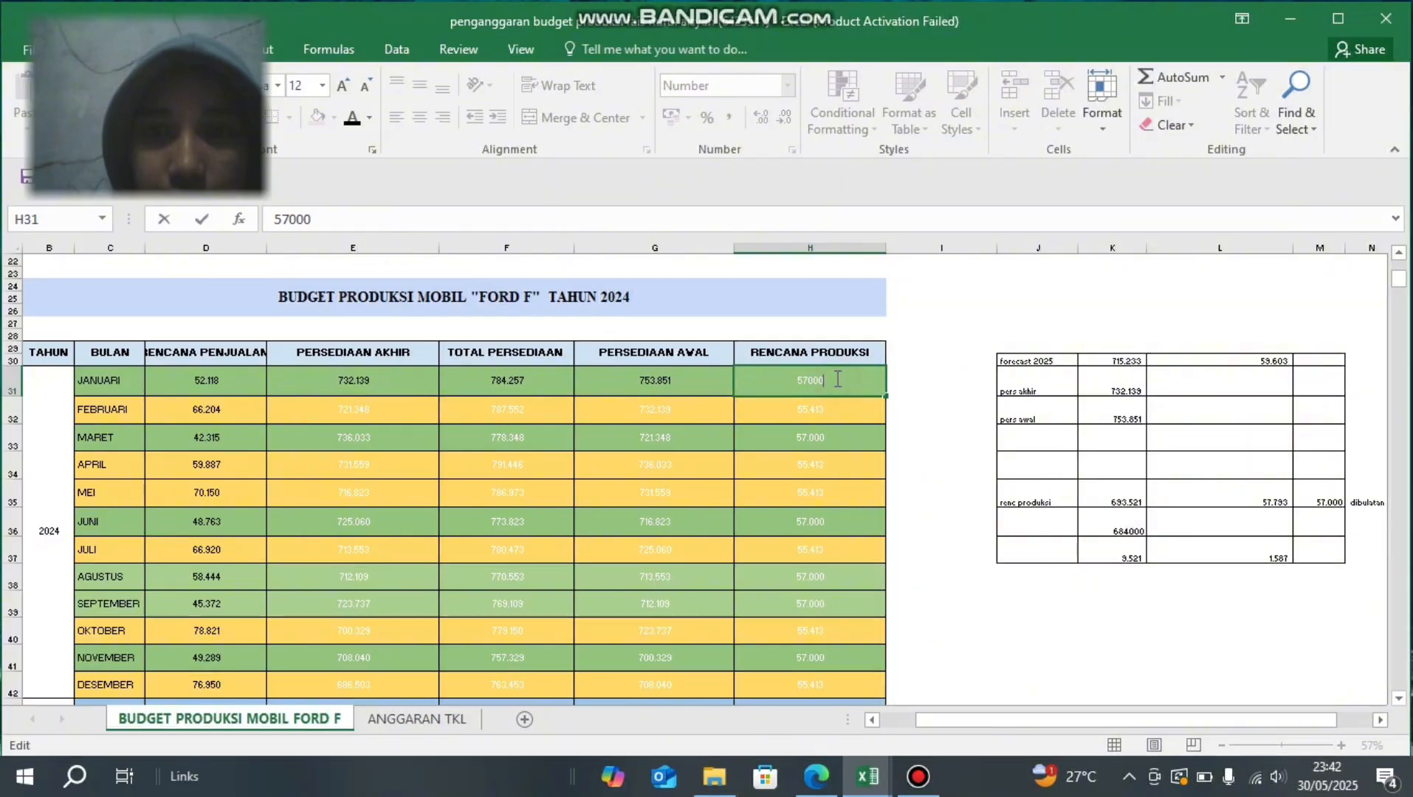
{"action": "scroll", "coordinate": [838, 379], "scroll_direction": "down", "scroll_amount": 1}
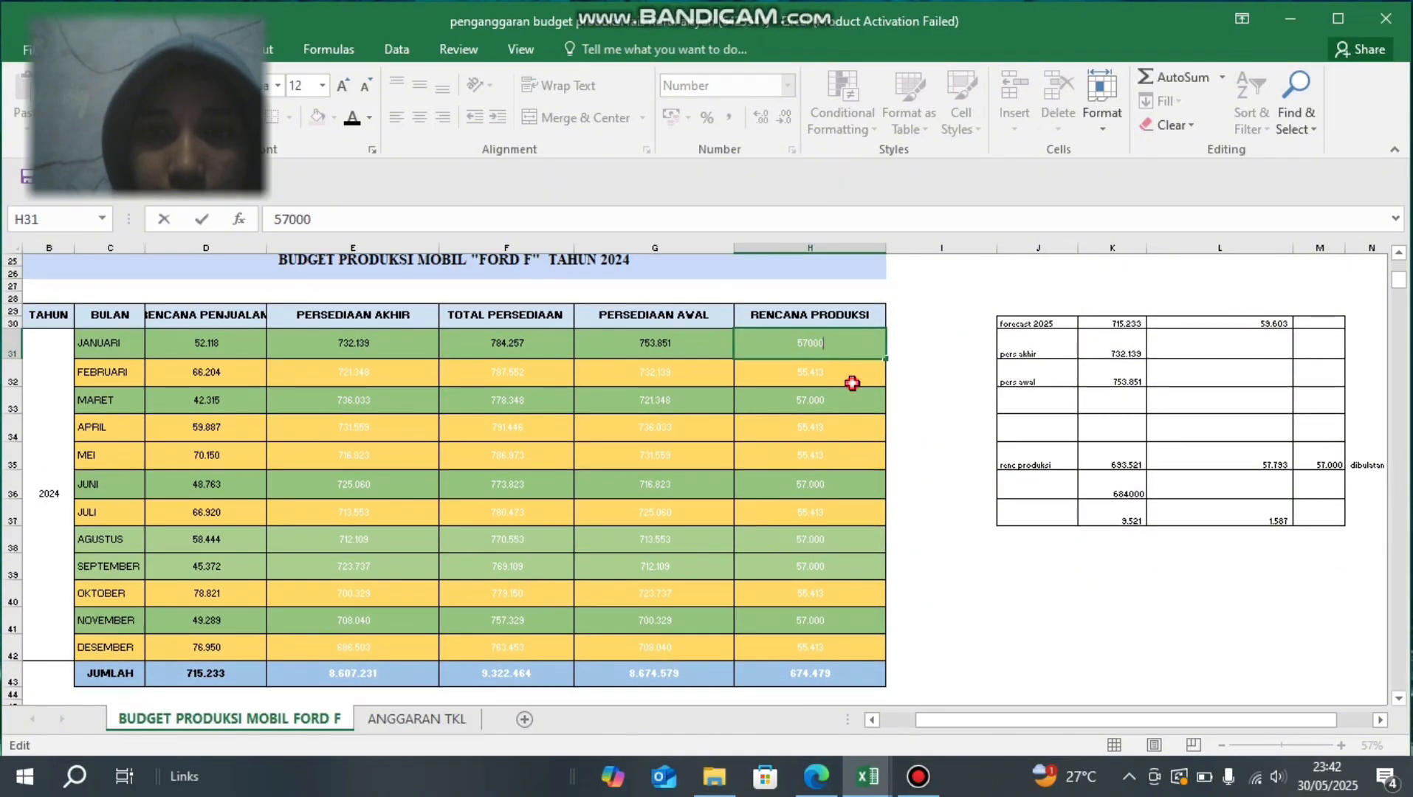
{"action": "left_click", "coordinate": [850, 375]}
{"action": "left_click_drag", "start_coordinate": [848, 348], "coordinate": [821, 673]}
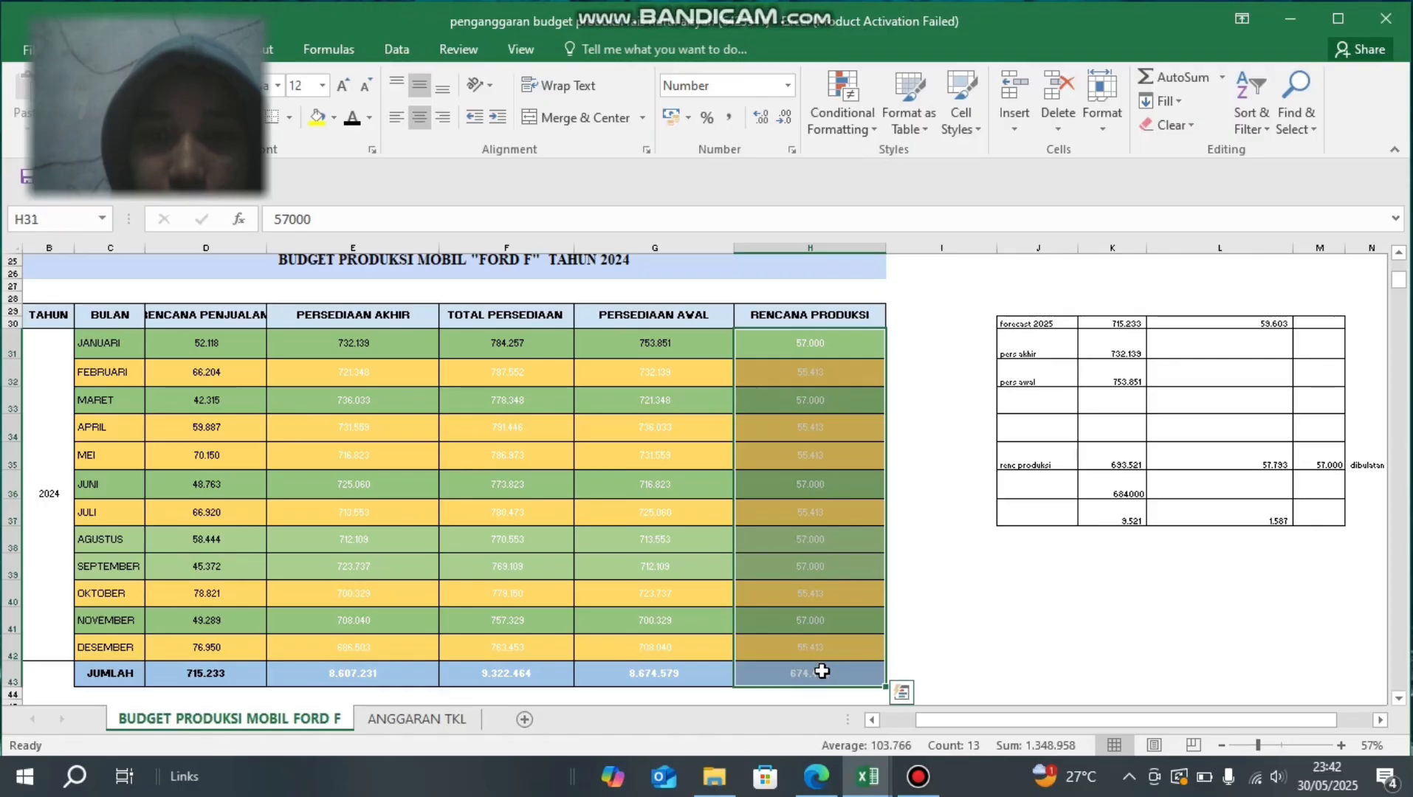
{"action": "left_click", "coordinate": [352, 117]}
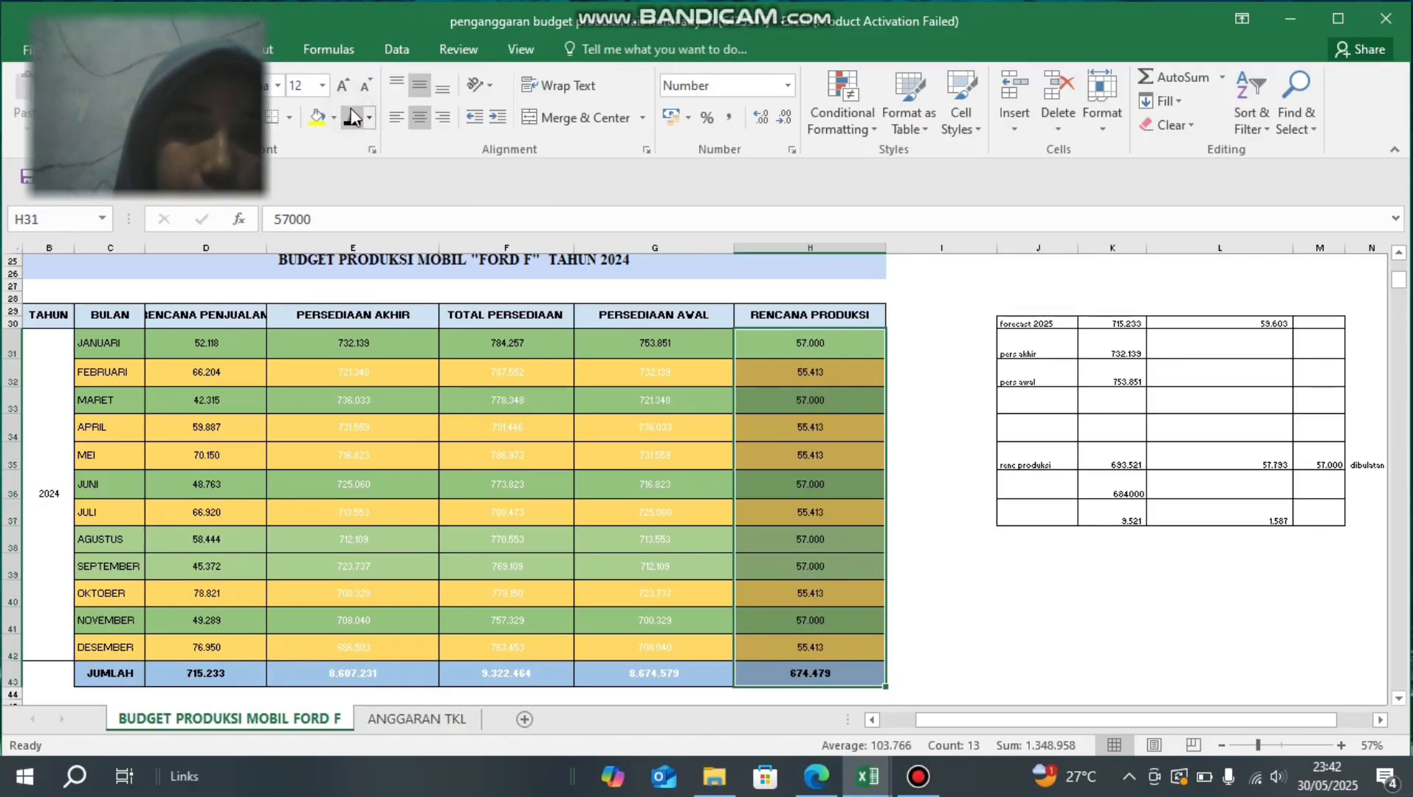
- Check the formula in the February PERSEDIAAN AKHIR cell E32 and set the cell's font colour to black
{"action": "left_click", "coordinate": [311, 372]}
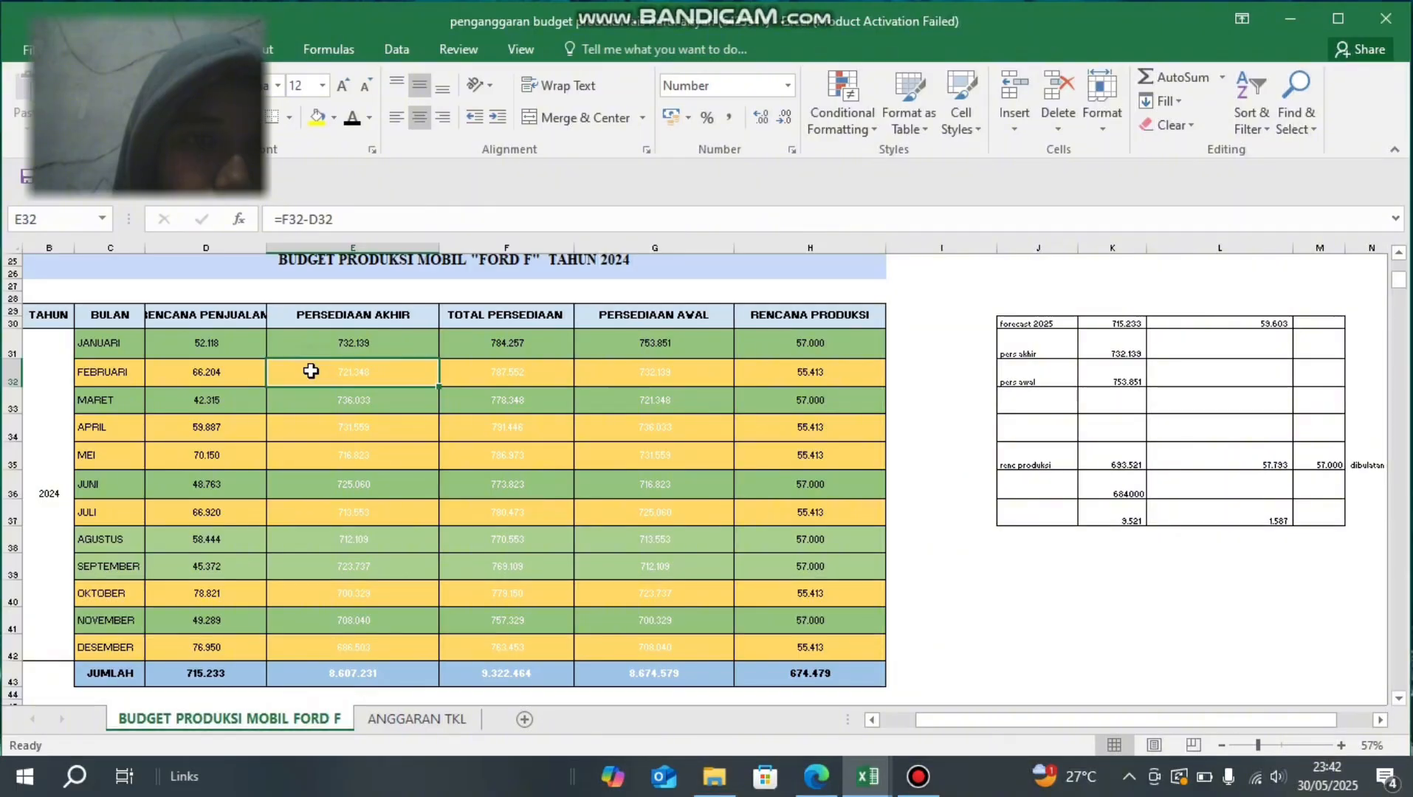
{"action": "left_click", "coordinate": [341, 218]}
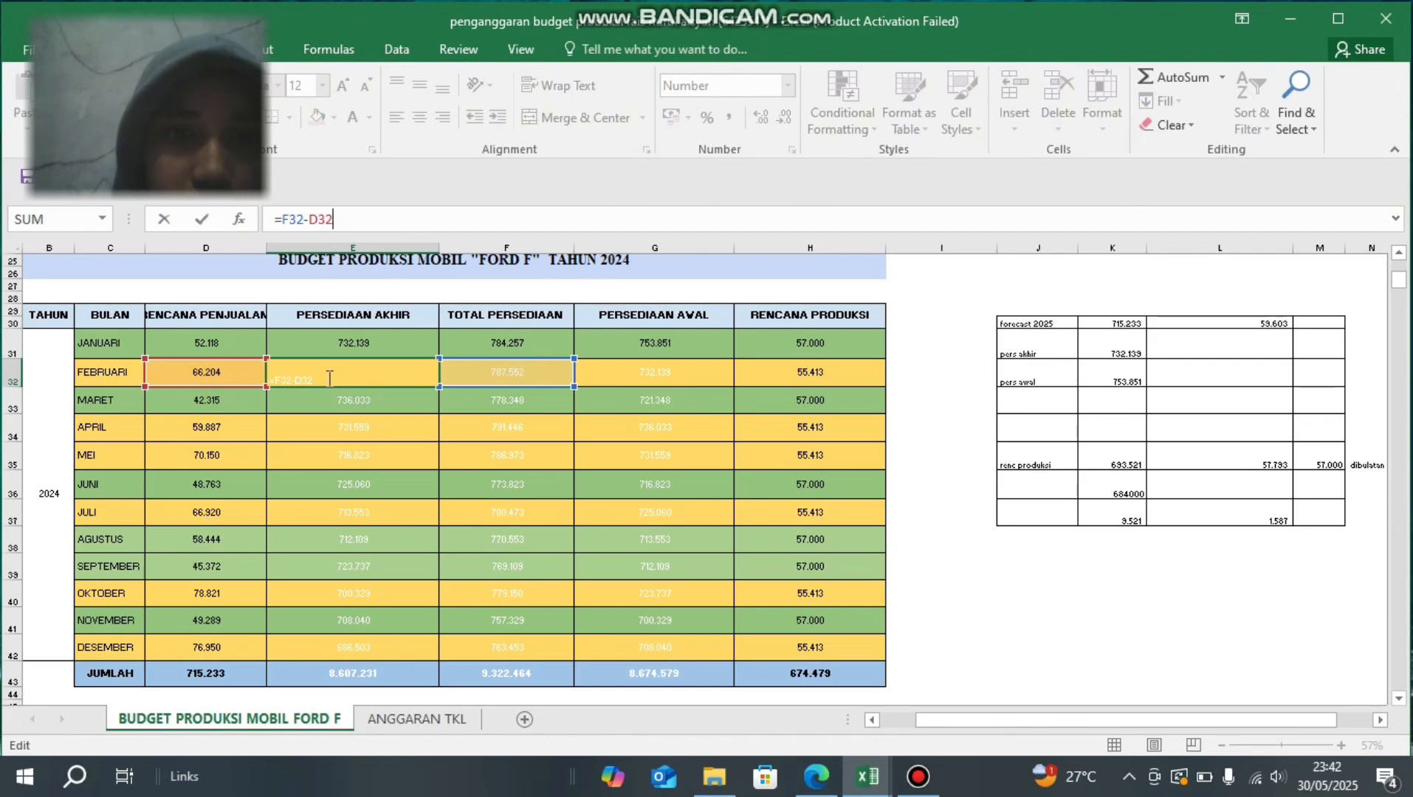
{"action": "key", "text": "Return"}
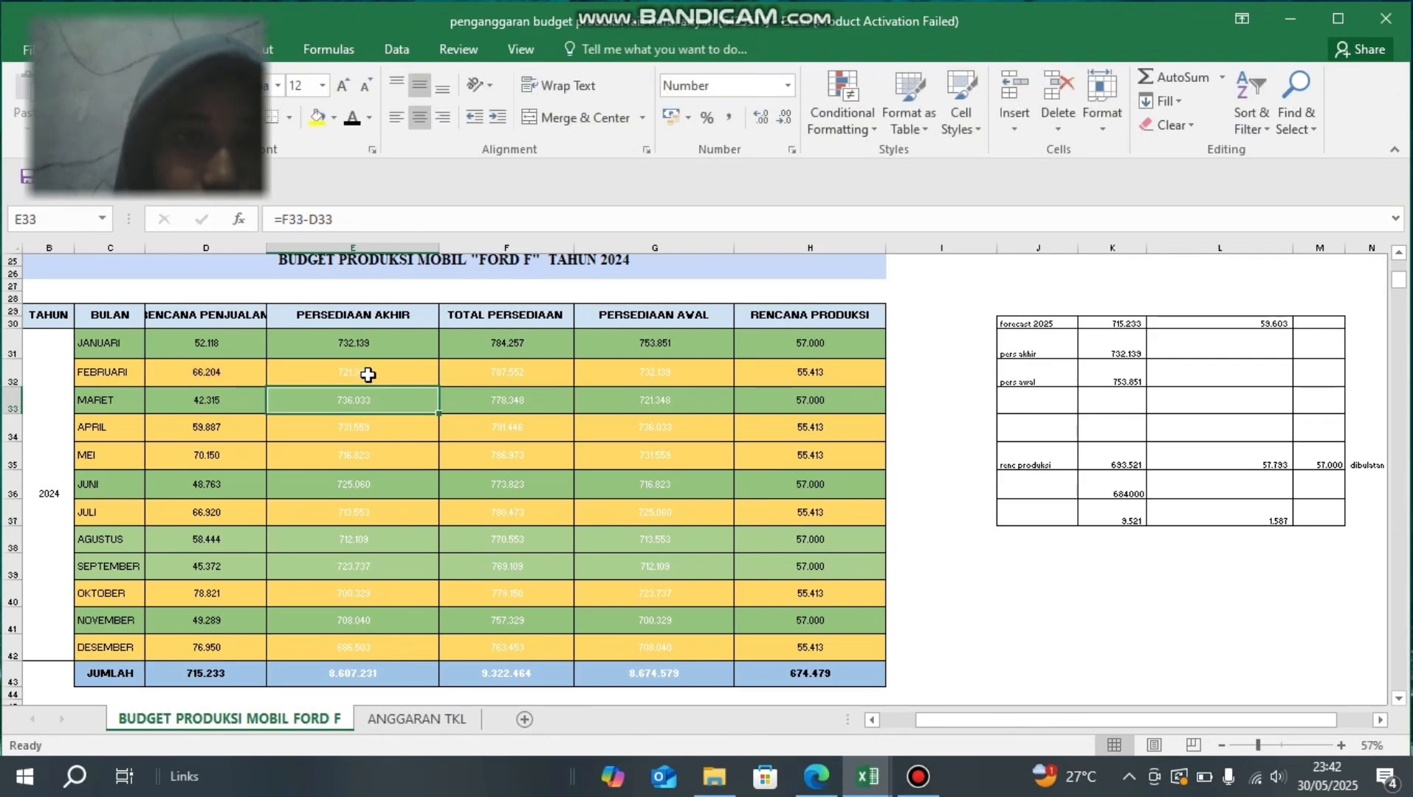
{"action": "left_click", "coordinate": [368, 375]}
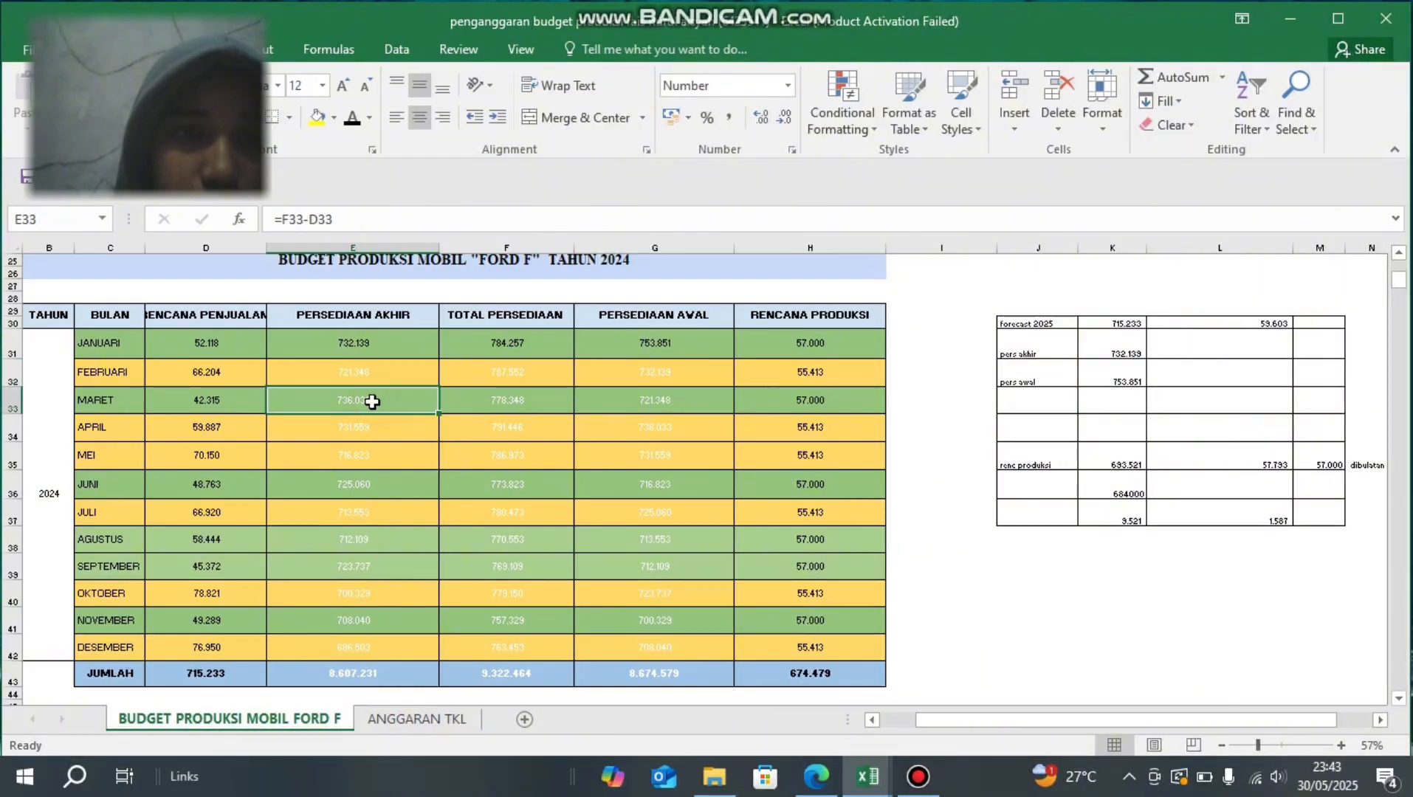
{"action": "left_click", "coordinate": [352, 129]}
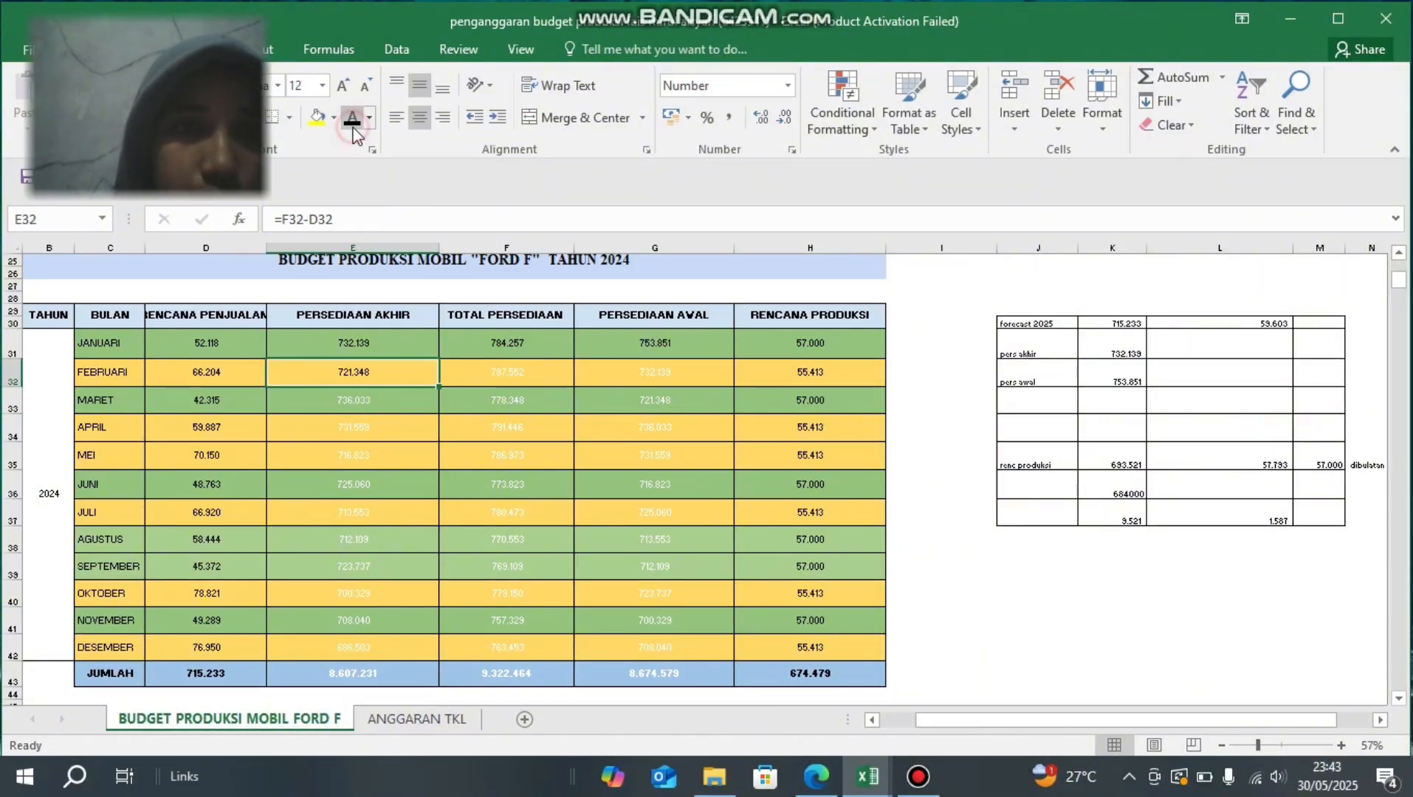
- Set the font colour of the March to December PERSEDIAAN AKHIR cells E33:E42 to black
{"action": "left_click", "coordinate": [331, 403]}
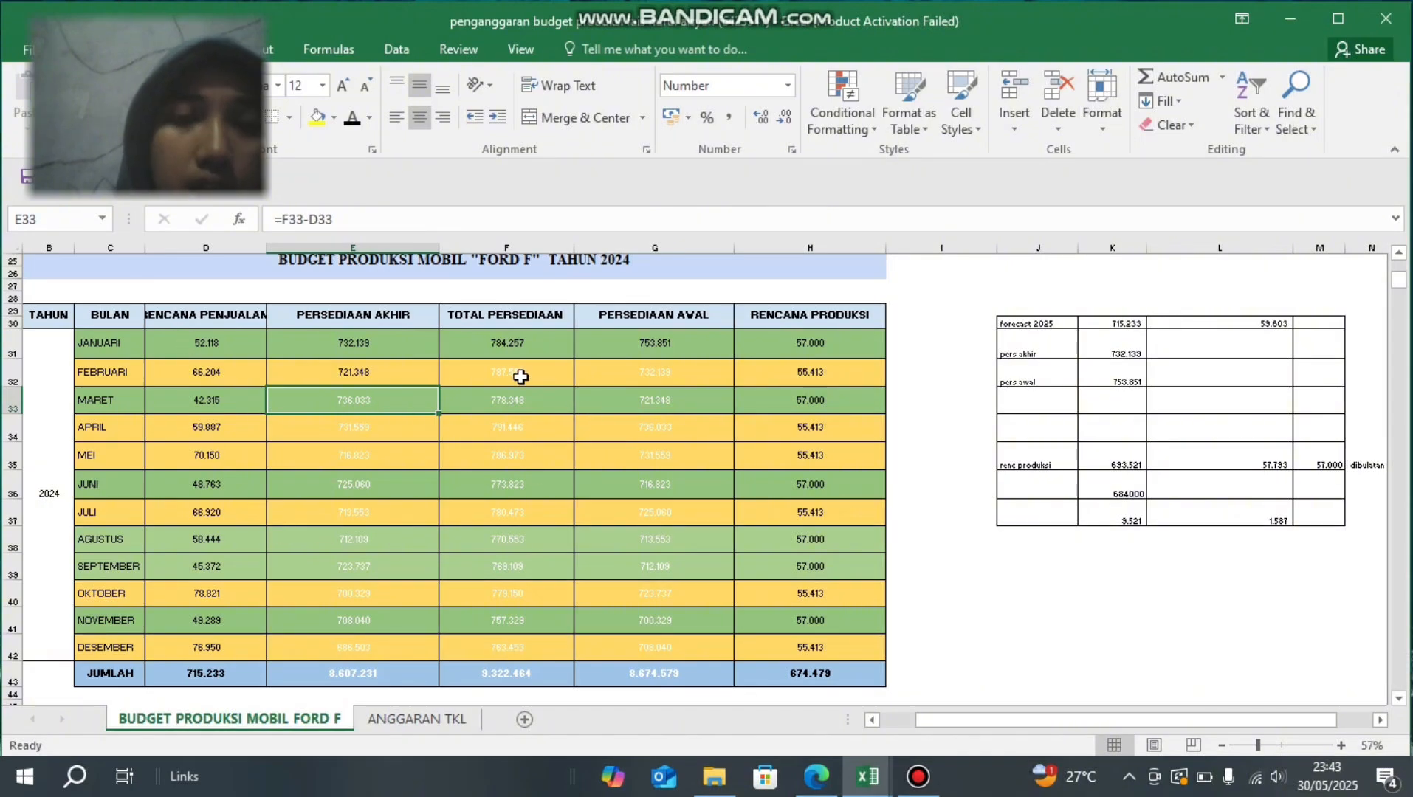
{"action": "left_click_drag", "start_coordinate": [382, 405], "coordinate": [362, 647]}
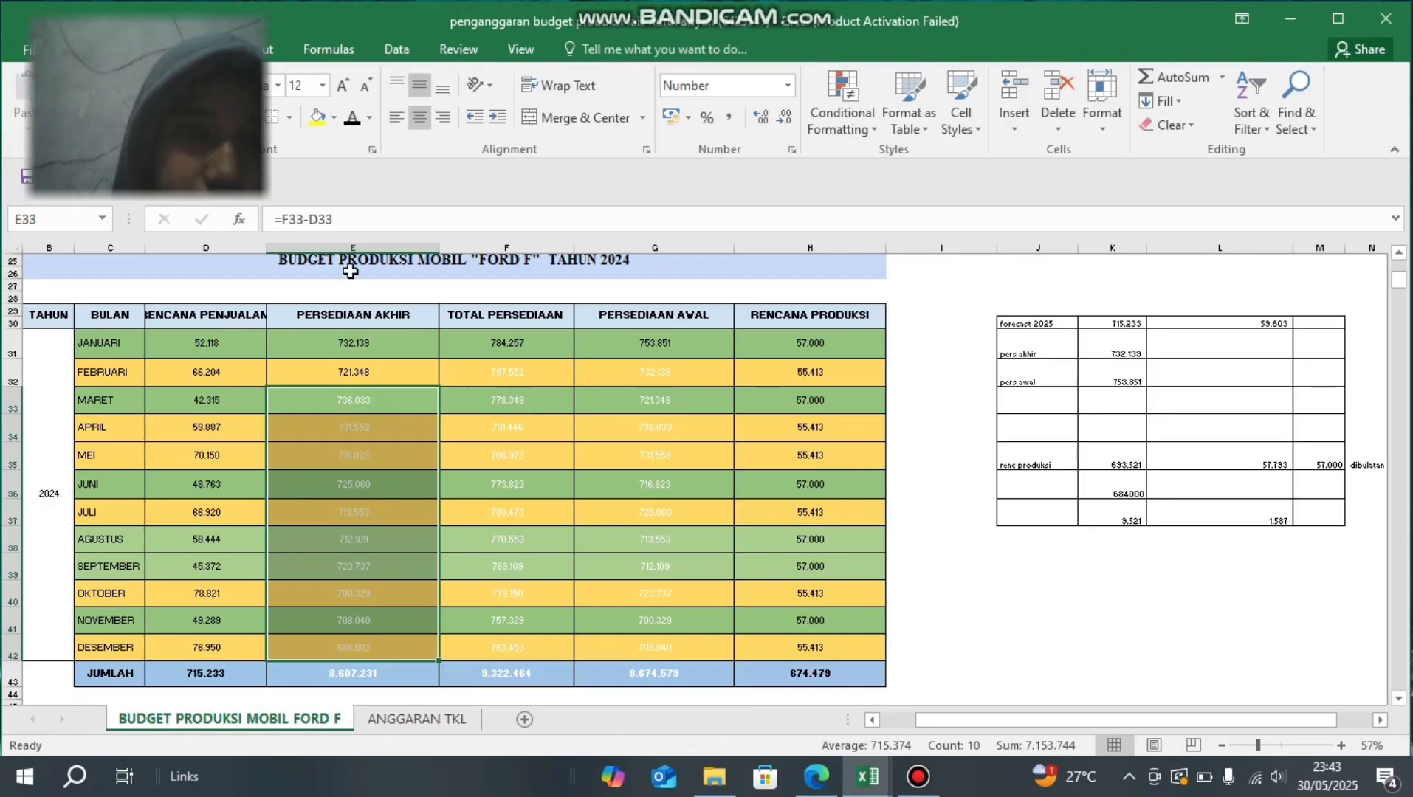
{"action": "left_click", "coordinate": [352, 118]}
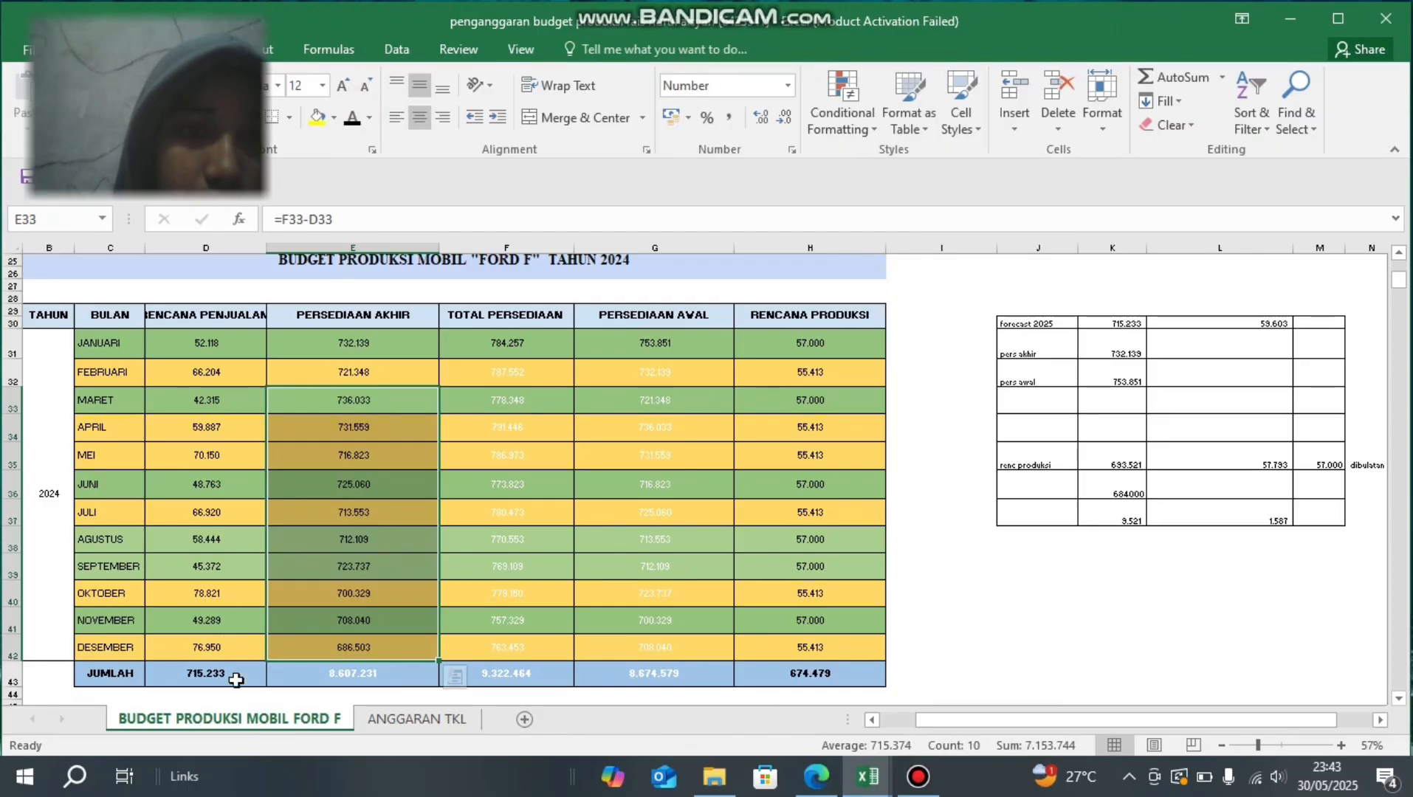
- Check the SUM formula in the PERSEDIAAN AKHIR total cell E43 and set the cell's font colour to black
{"action": "left_click", "coordinate": [311, 680]}
{"action": "scroll", "coordinate": [311, 681], "scroll_direction": "down", "scroll_amount": 2}
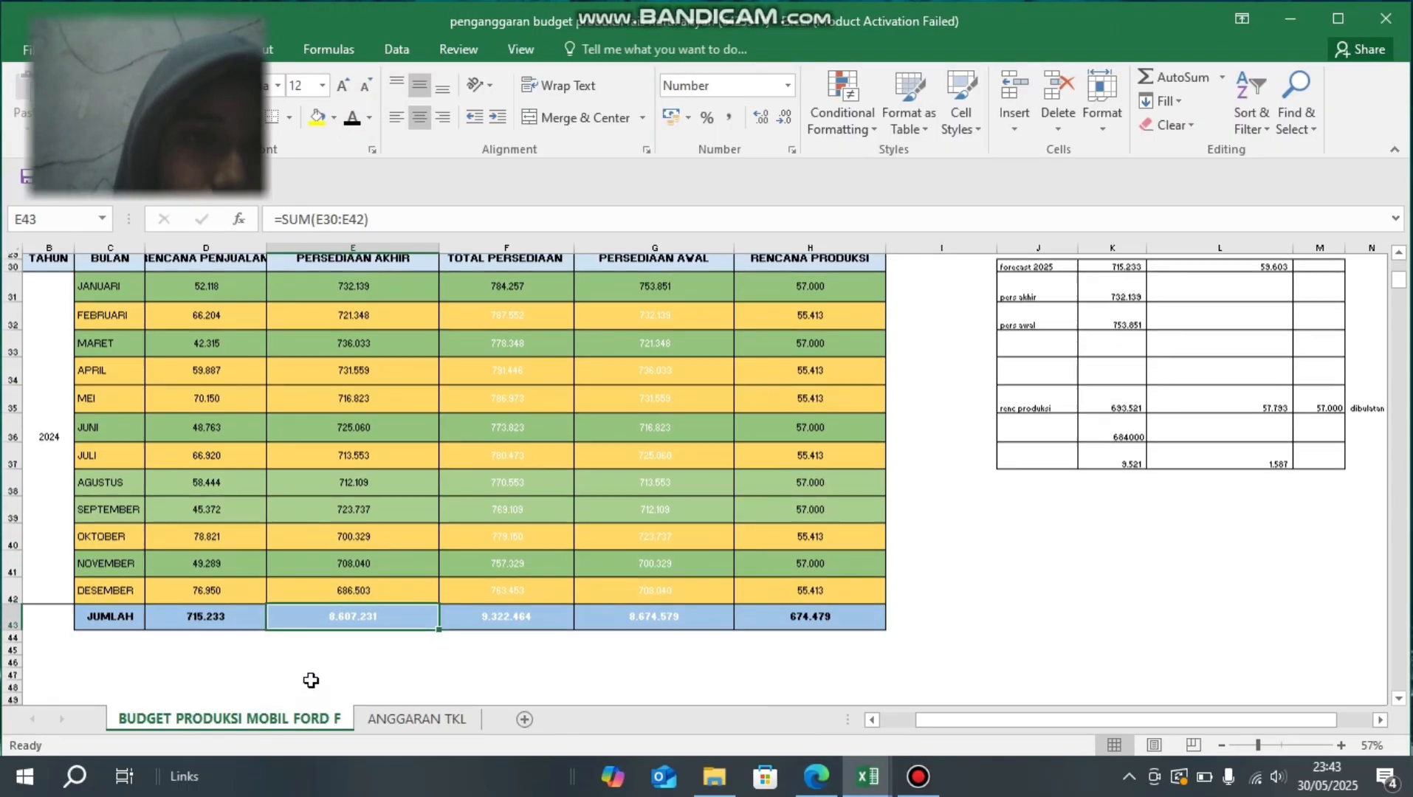
{"action": "scroll", "coordinate": [310, 680], "scroll_direction": "up", "scroll_amount": 1}
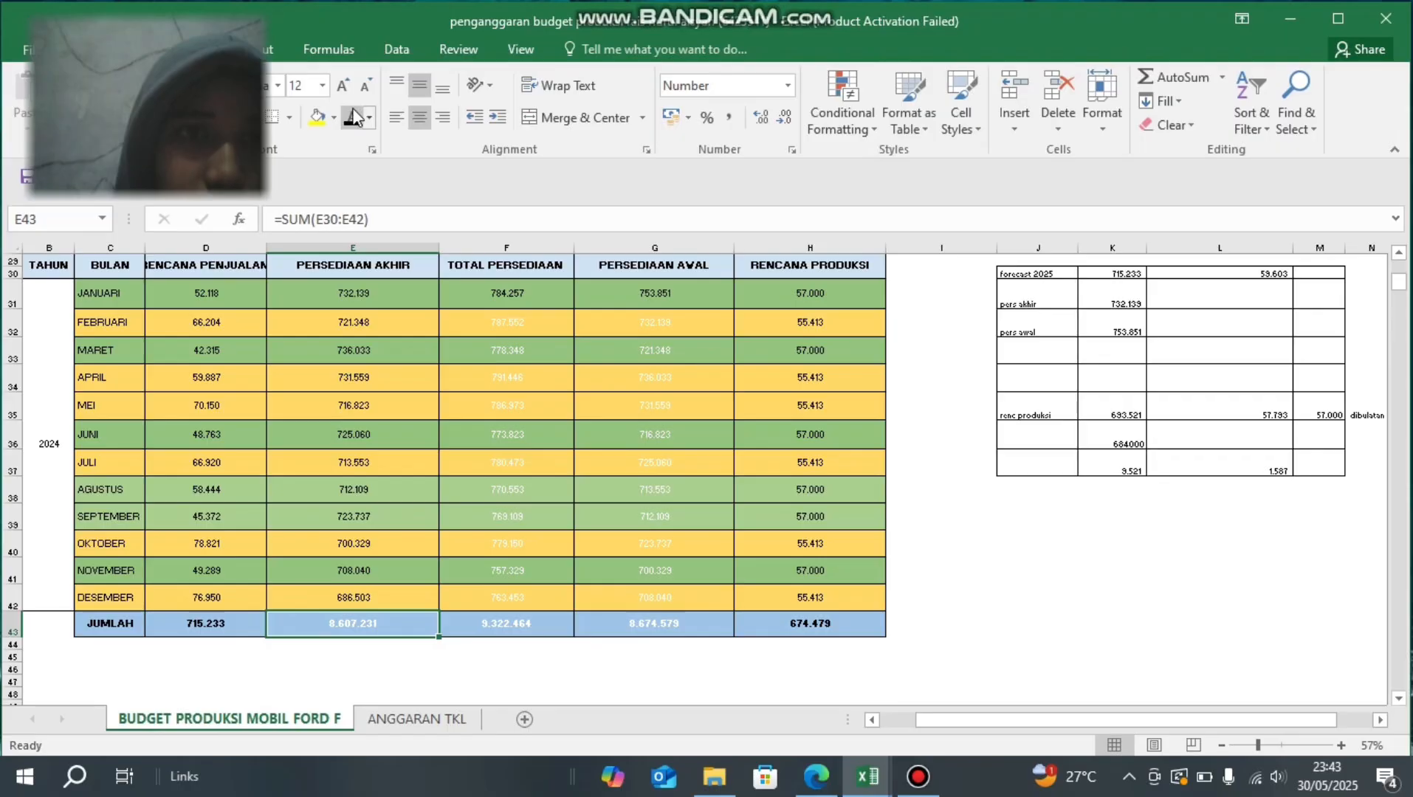
{"action": "left_click", "coordinate": [625, 222]}
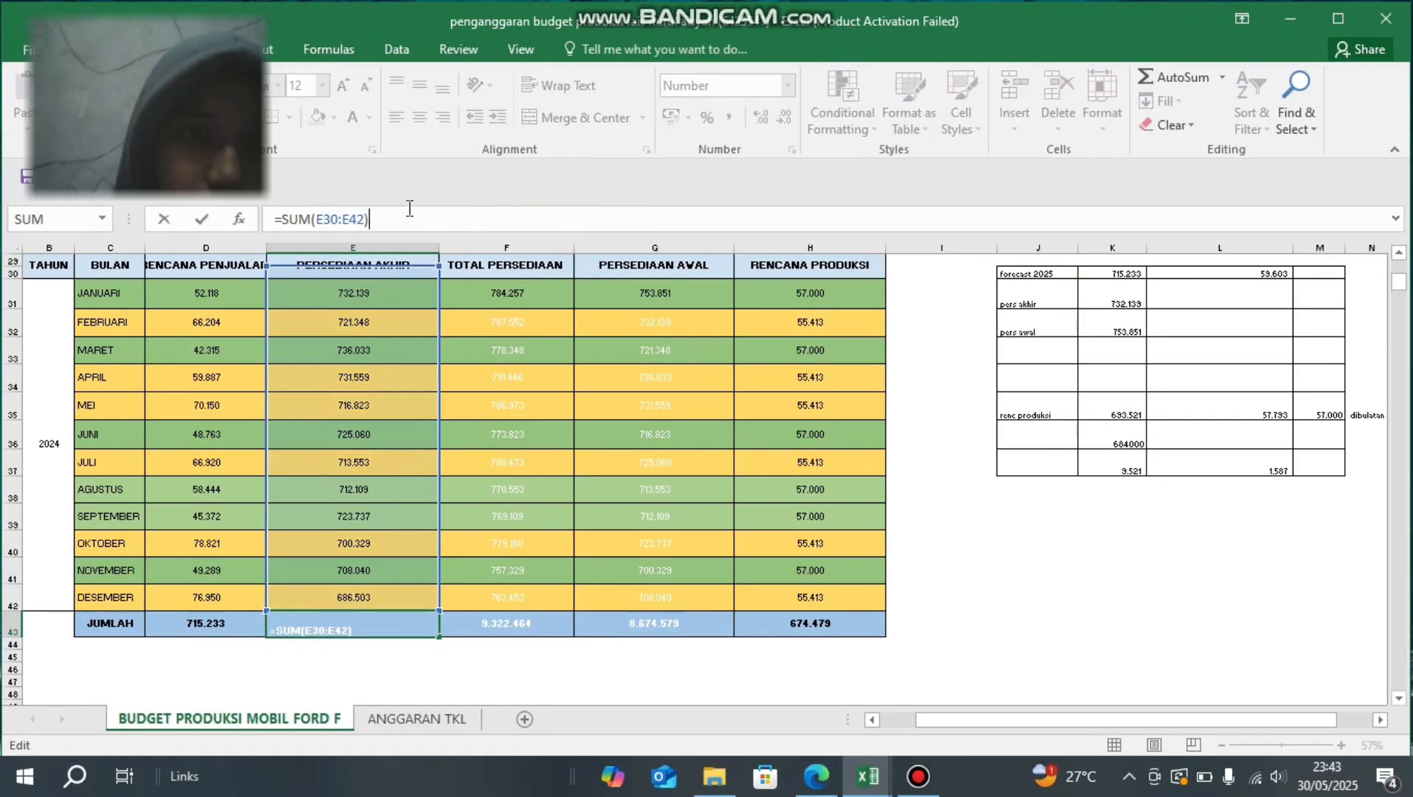
{"action": "key", "text": "Return"}
{"action": "key", "text": "Up"}
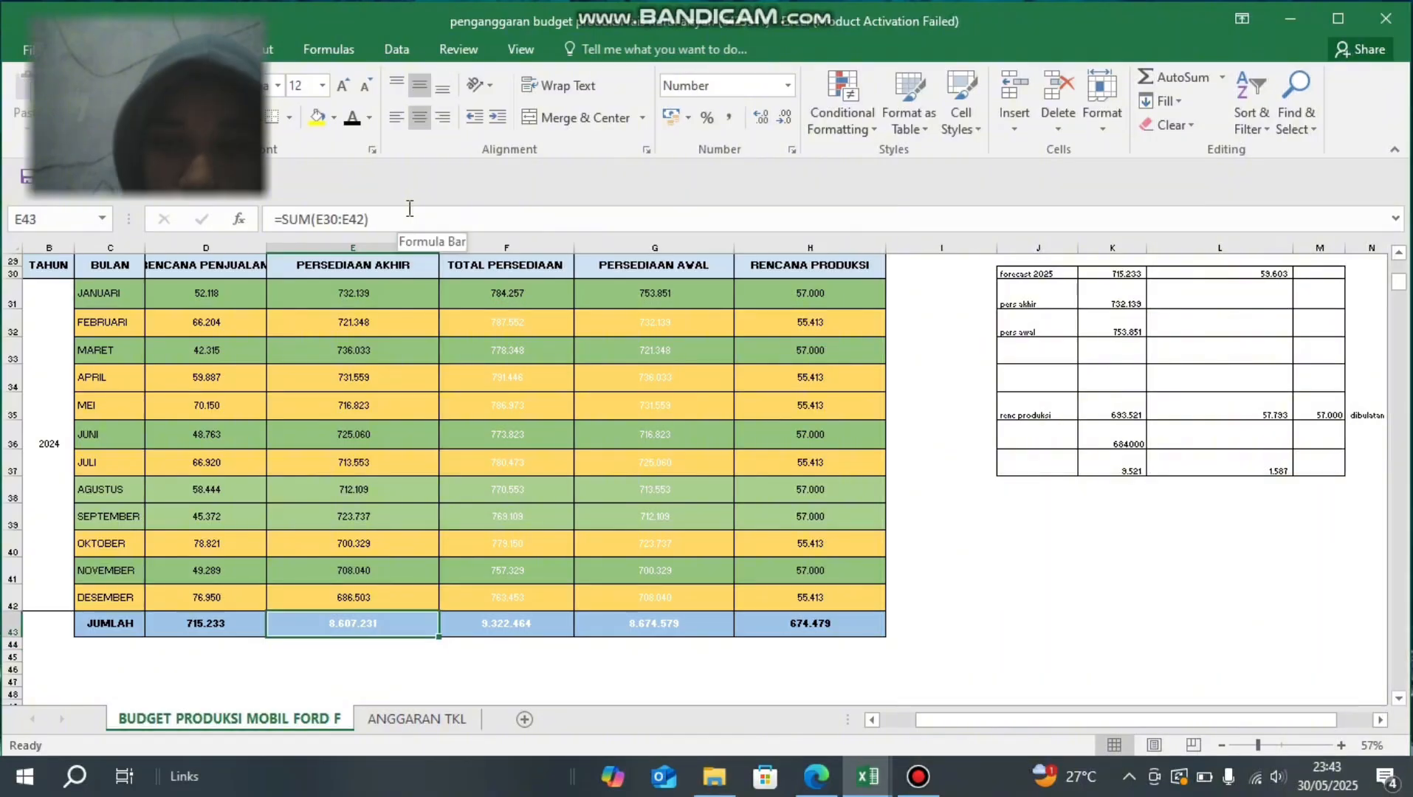
{"action": "left_click", "coordinate": [348, 117]}
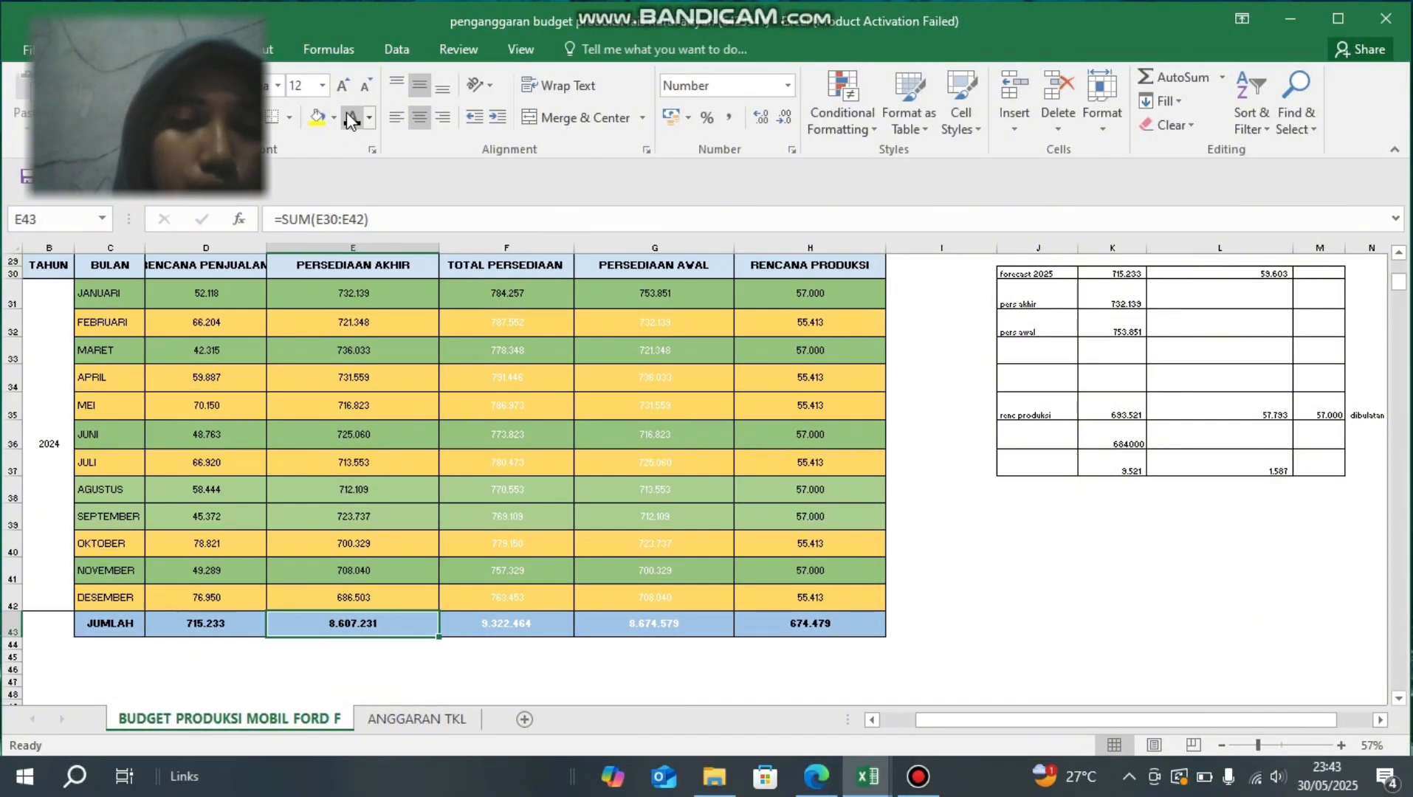
- Check the formula in the February TOTAL PERSEDIAAN cell F32 and set the cell's font colour to black
{"action": "left_click", "coordinate": [470, 316]}
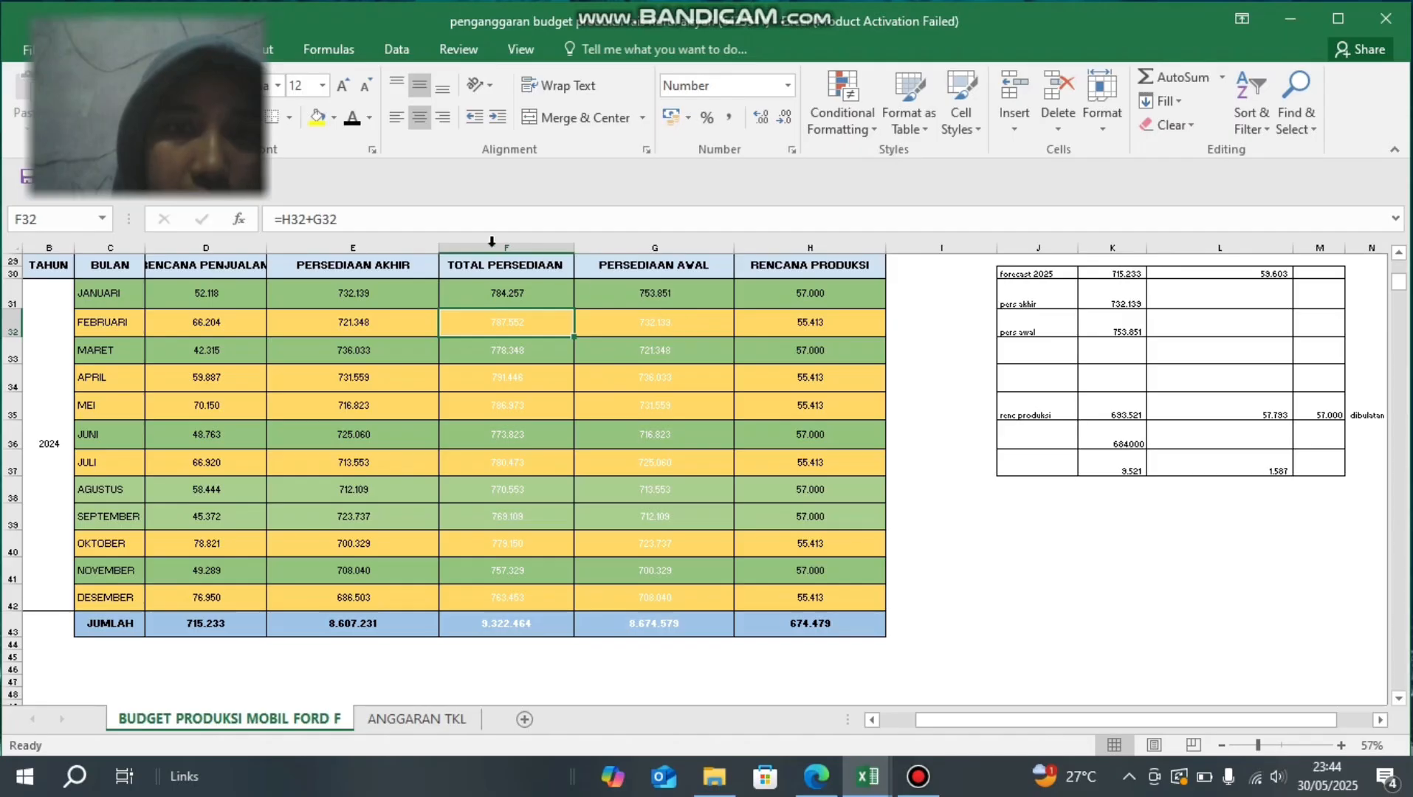
{"action": "left_click", "coordinate": [364, 223]}
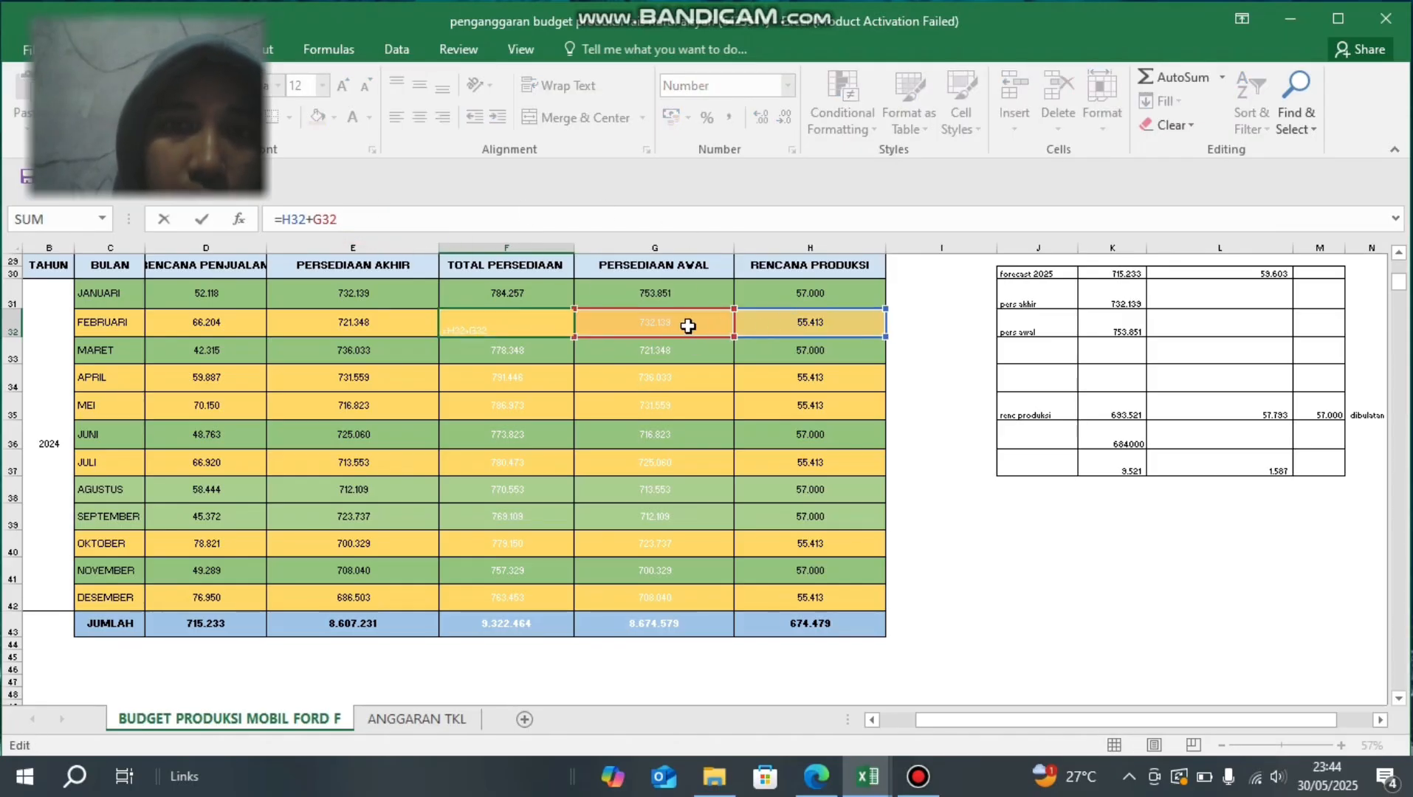
{"action": "left_click", "coordinate": [517, 332]}
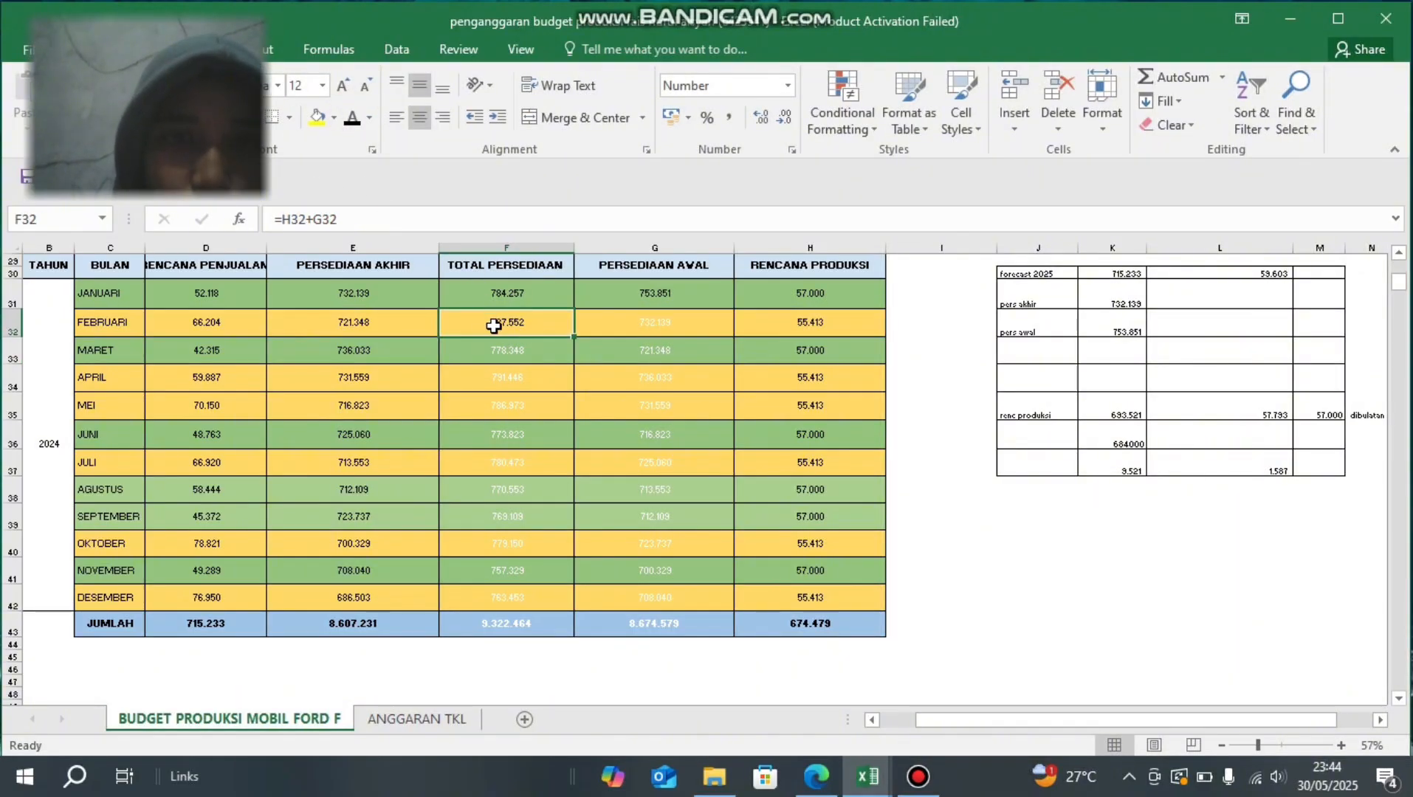
- Set the font colour of the March to December TOTAL PERSEDIAAN cells F33:F42 to black
{"action": "left_click", "coordinate": [493, 350]}
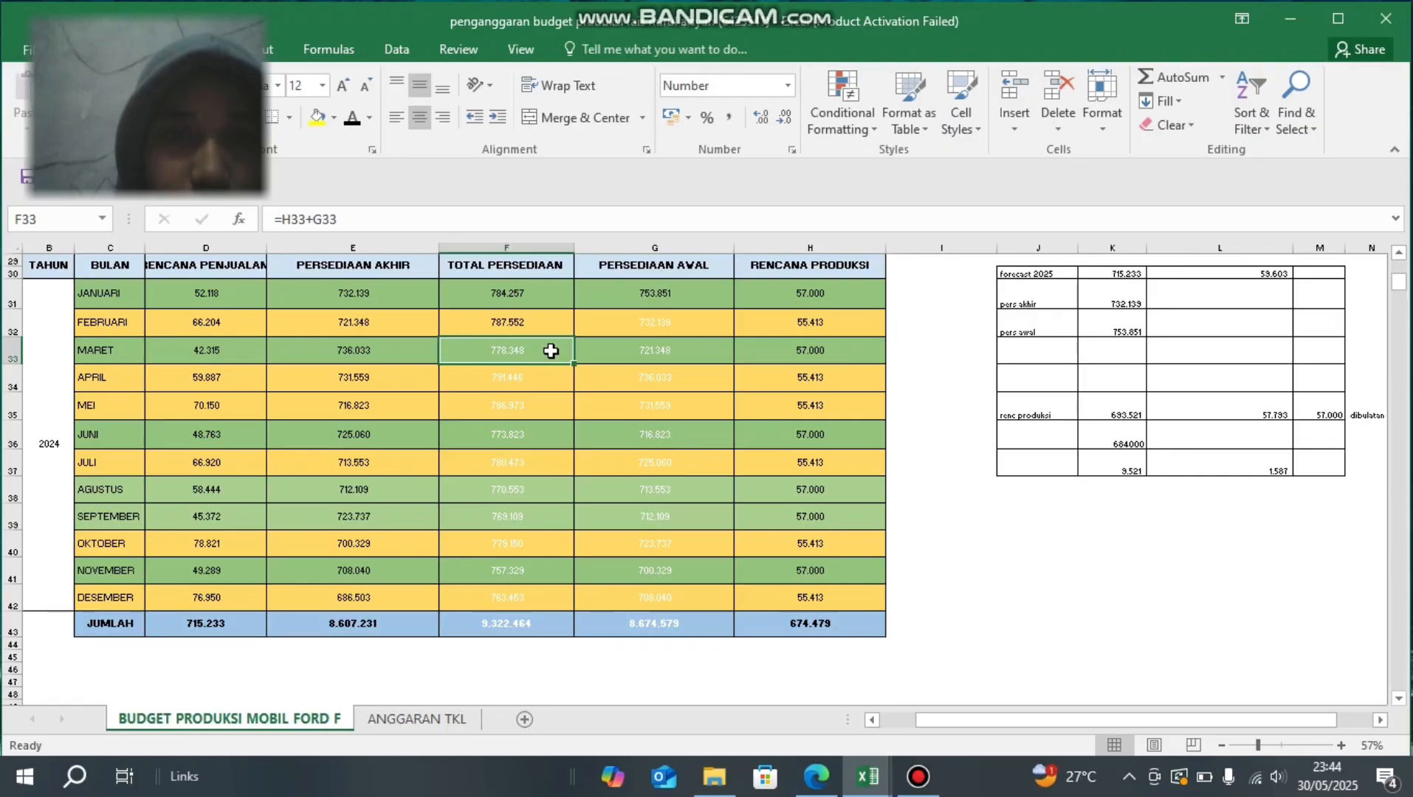
{"action": "left_click_drag", "start_coordinate": [548, 403], "coordinate": [539, 590]}
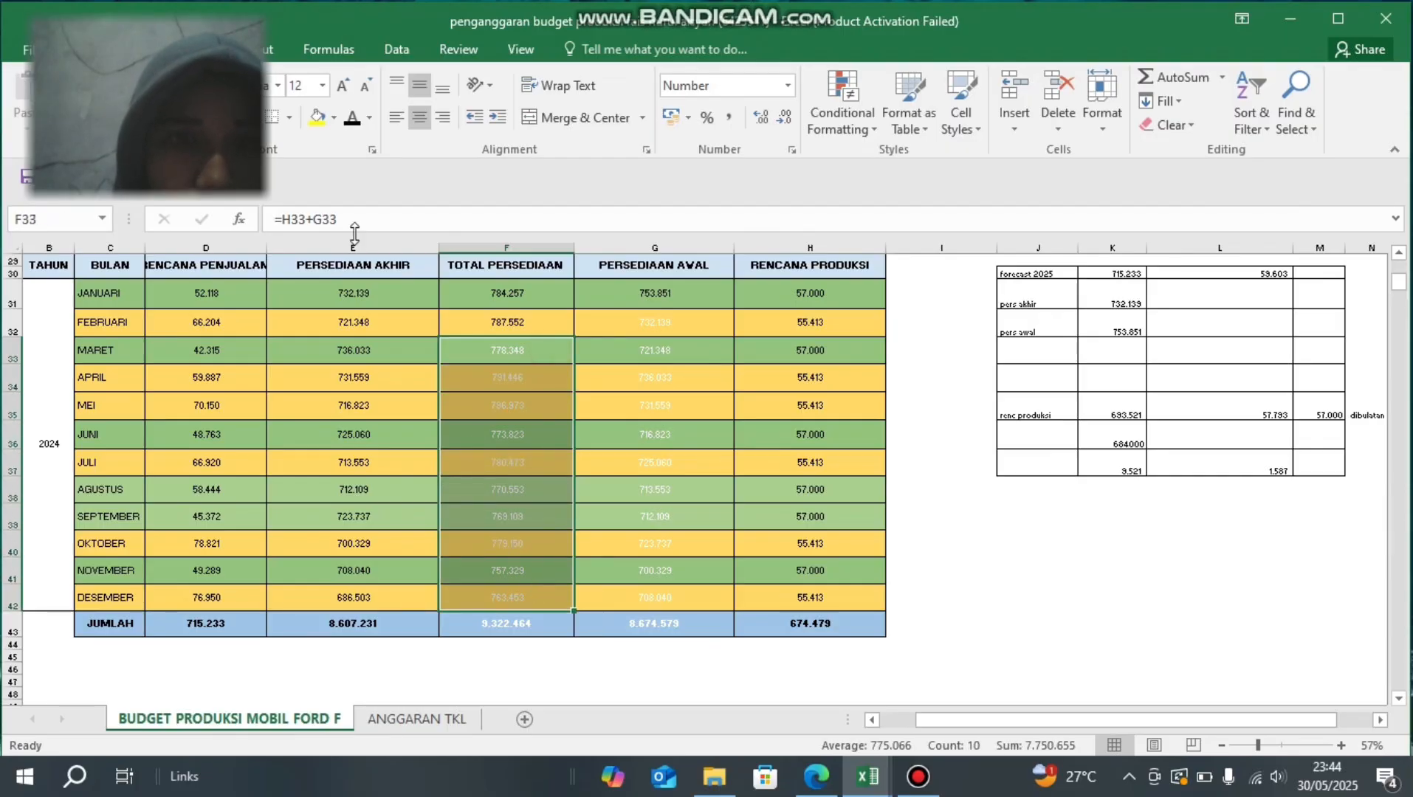
{"action": "left_click", "coordinate": [344, 118]}
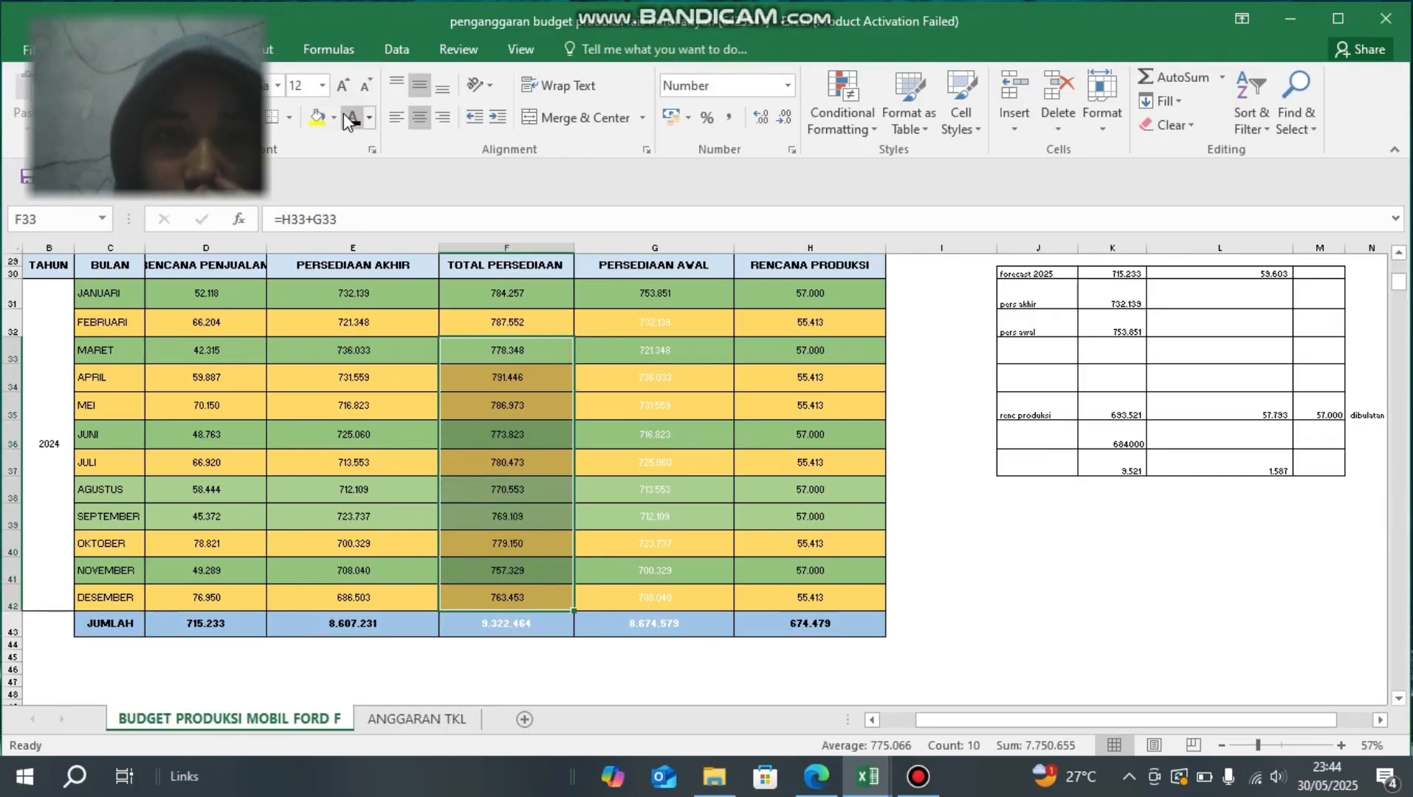
- Check the SUM formula in the TOTAL PERSEDIAAN total cell F43 and set its font colour to black
{"action": "left_click", "coordinate": [480, 624]}
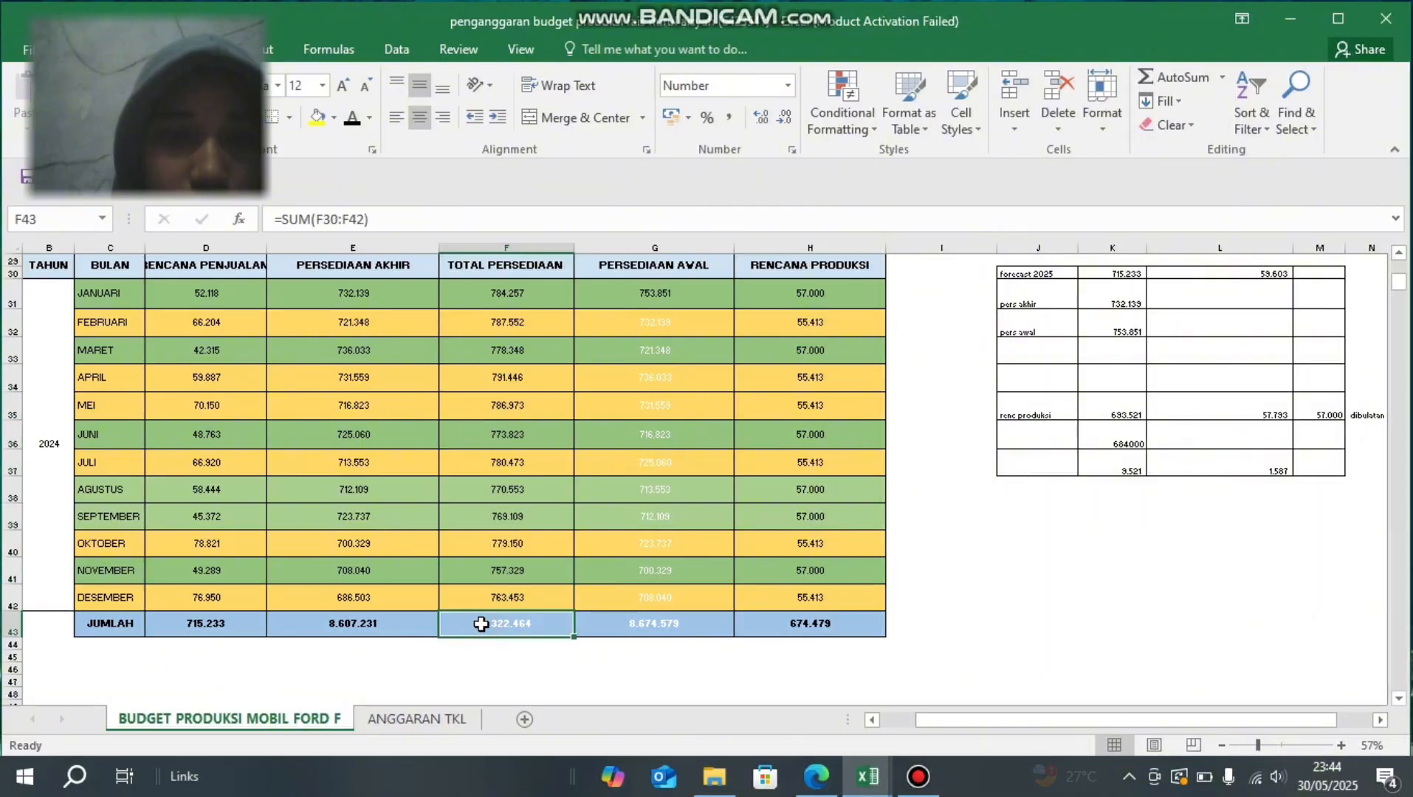
{"action": "left_click", "coordinate": [376, 219]}
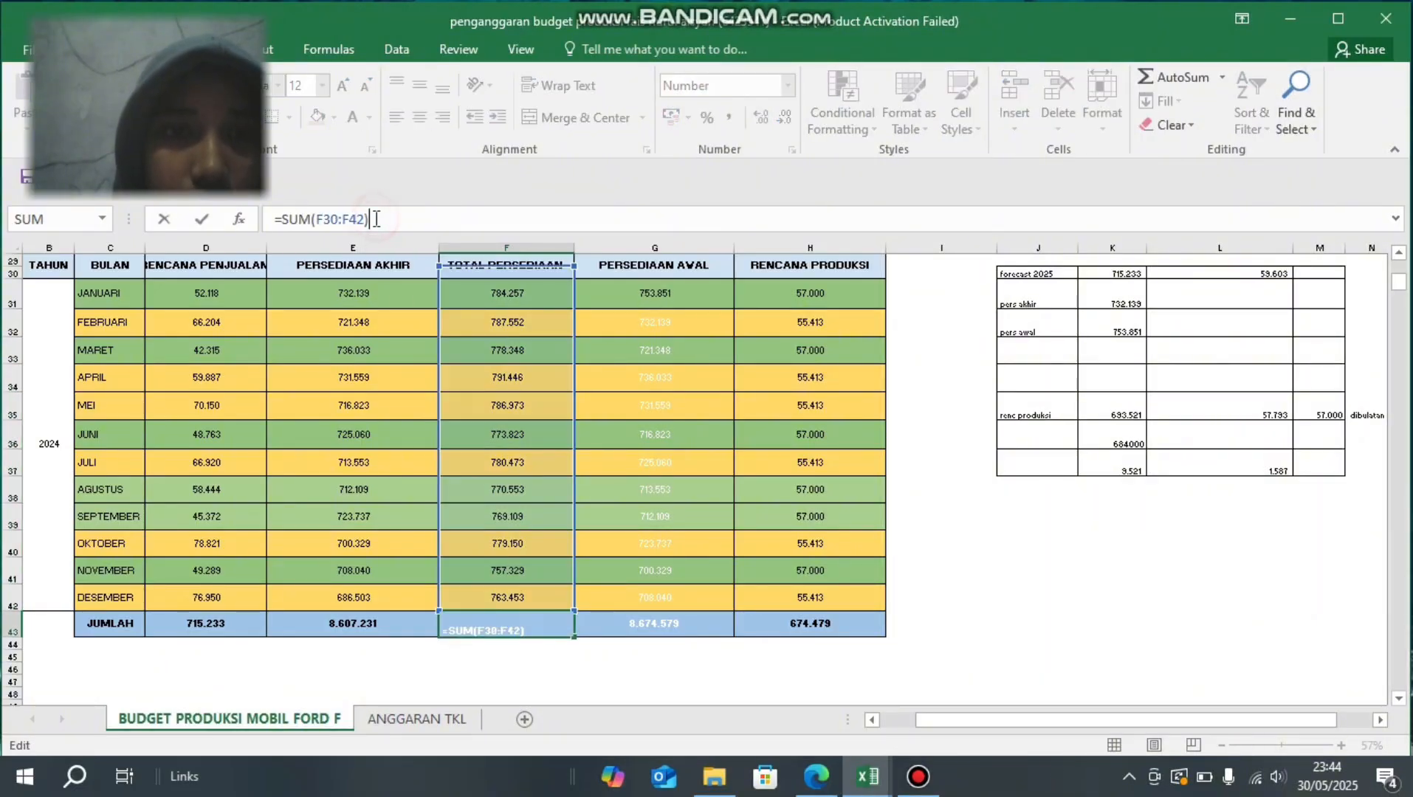
{"action": "left_click", "coordinate": [521, 622]}
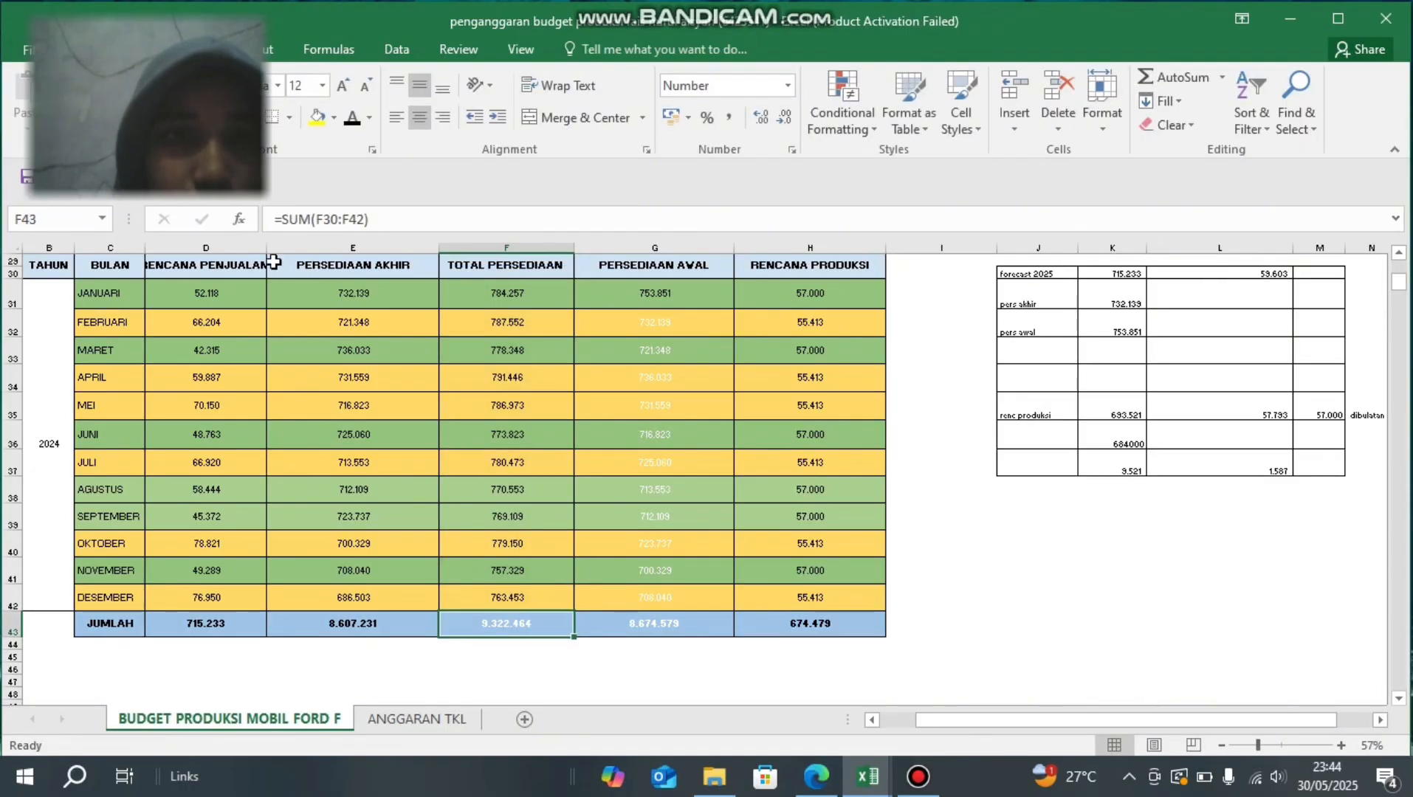
{"action": "left_click", "coordinate": [349, 118]}
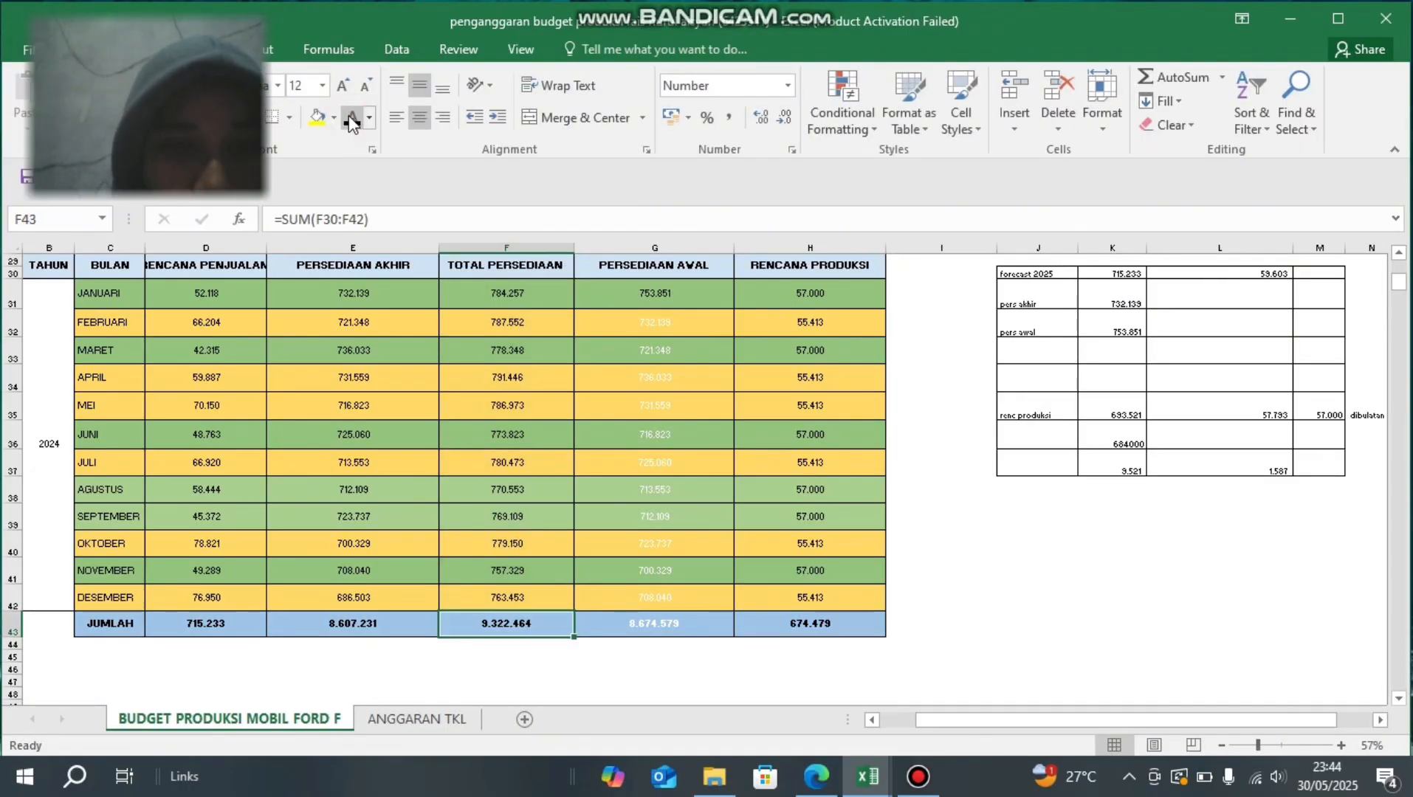
- Check which cell the February PERSEDIAAN AWAL formula in G32 refers to, and set G32's font colour to black
{"action": "left_click", "coordinate": [612, 325]}
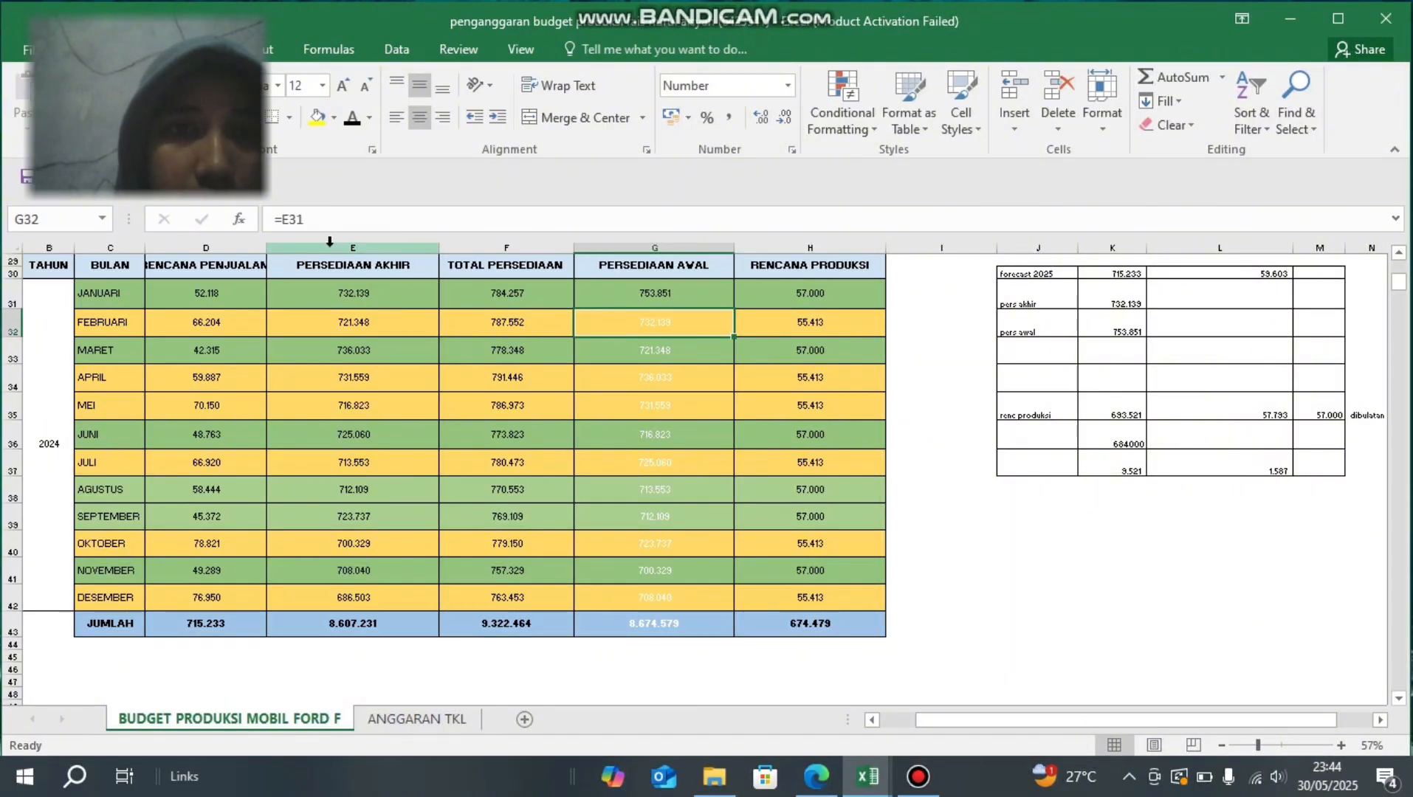
{"action": "left_click", "coordinate": [340, 221]}
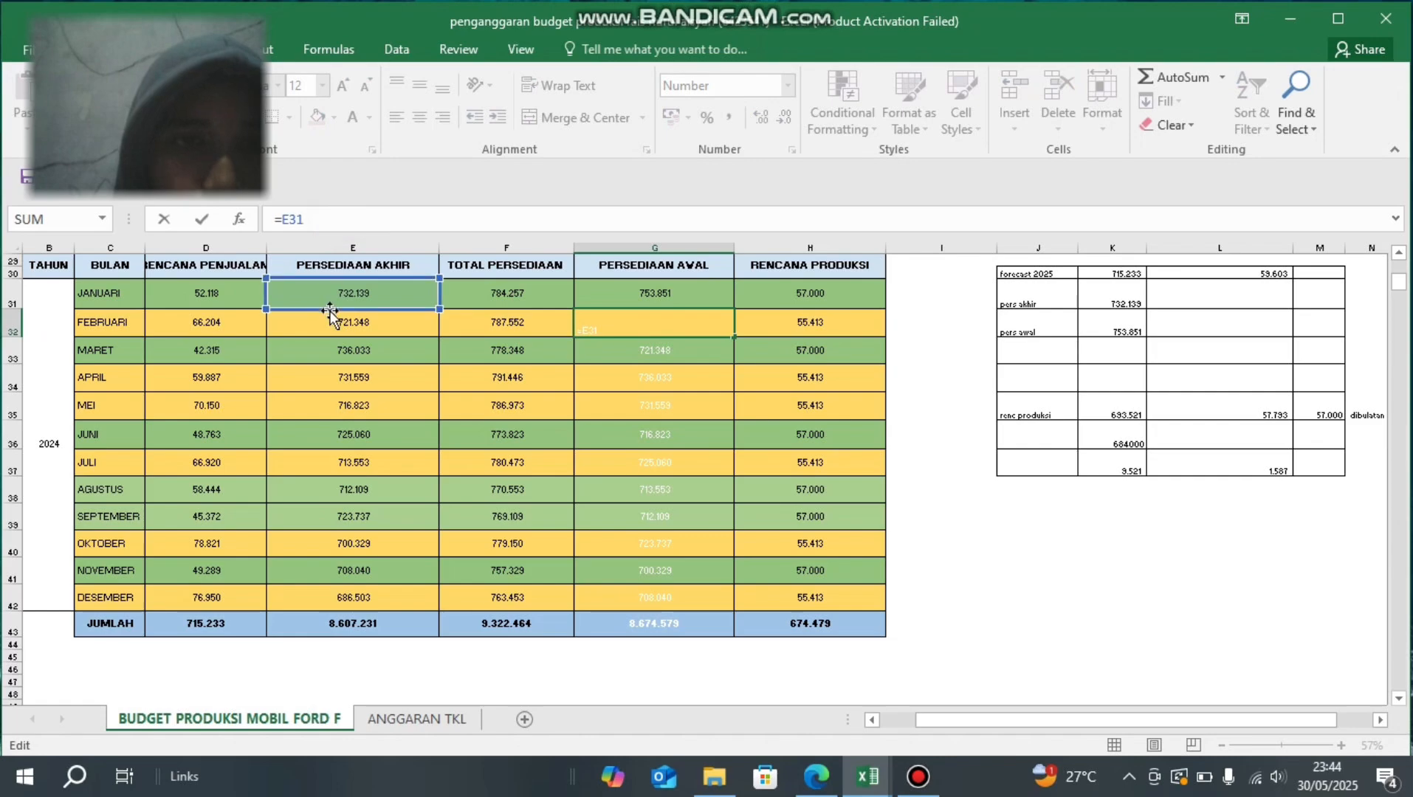
{"action": "key", "text": "Return"}
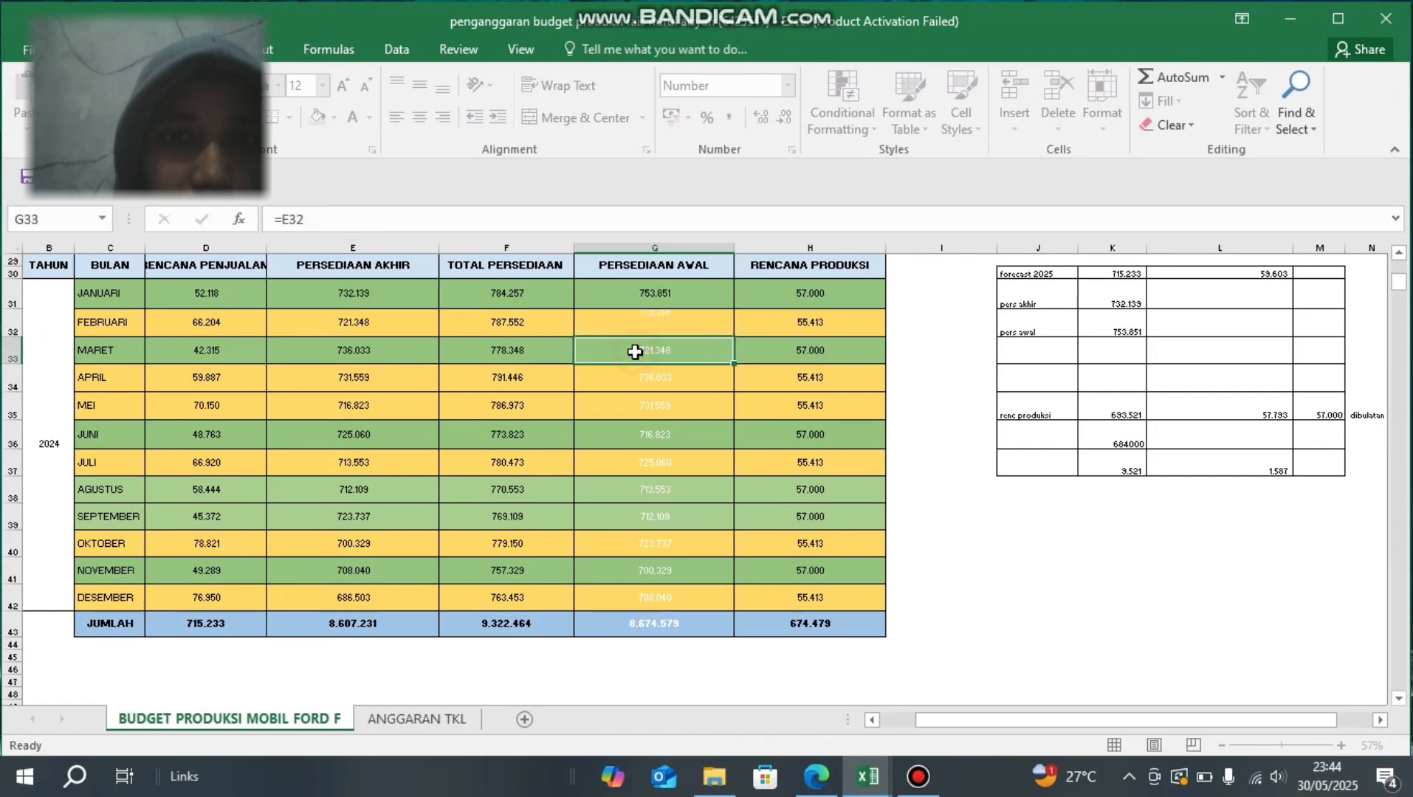
{"action": "left_click", "coordinate": [632, 324]}
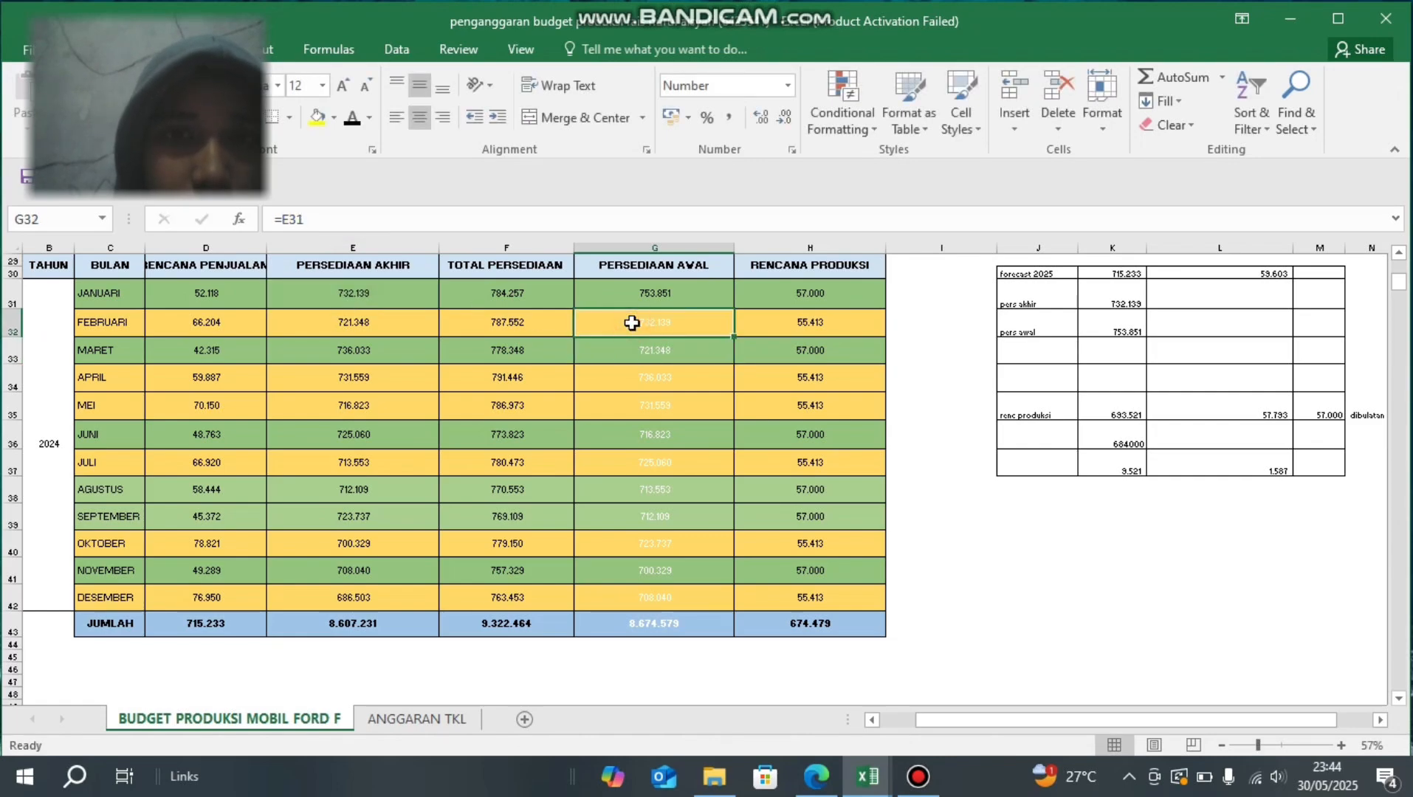
{"action": "left_click", "coordinate": [351, 118]}
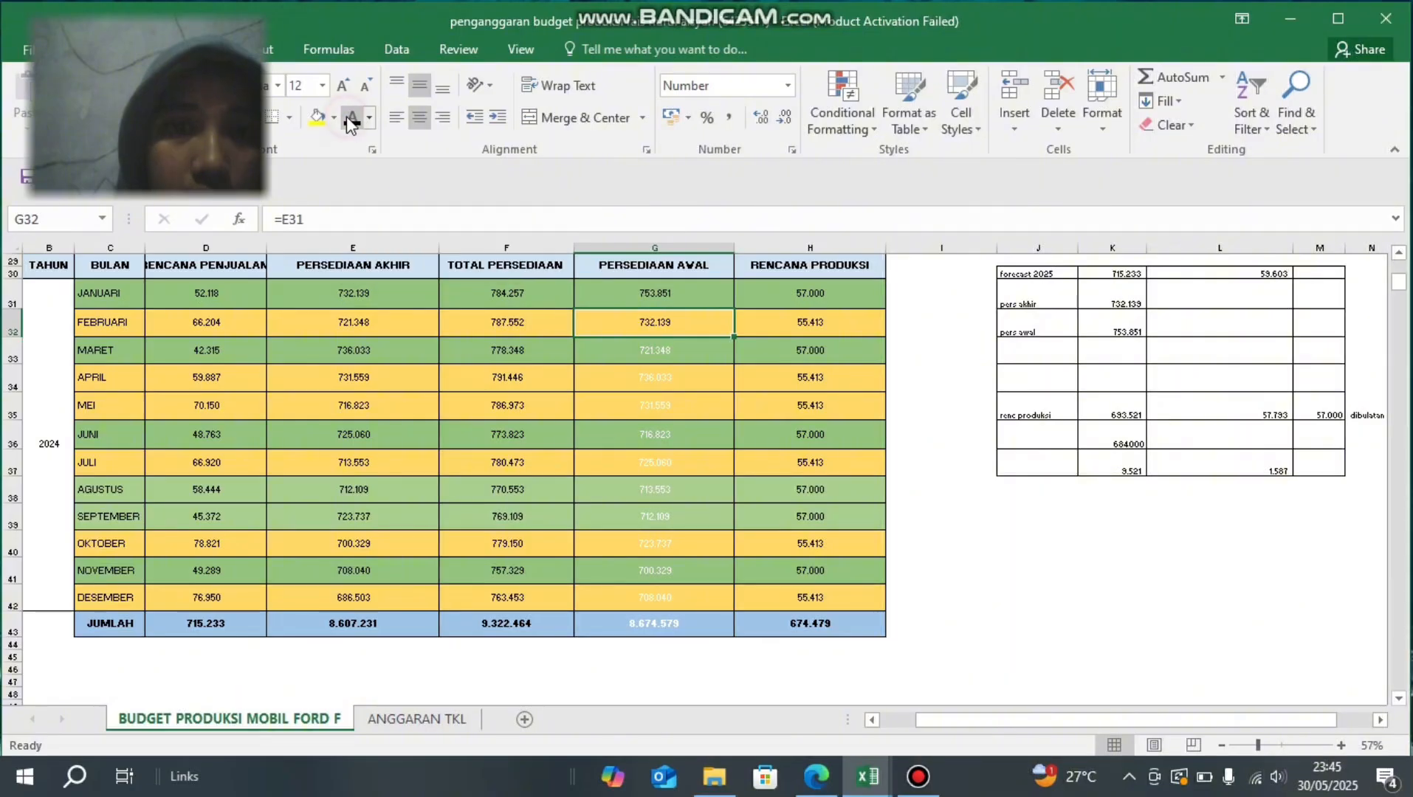
- Compare the March PERSEDIAAN AWAL cell G33 with February's PERSEDIAAN AKHIR cell E32, and set G33's font colour to black
{"action": "left_click", "coordinate": [605, 347]}
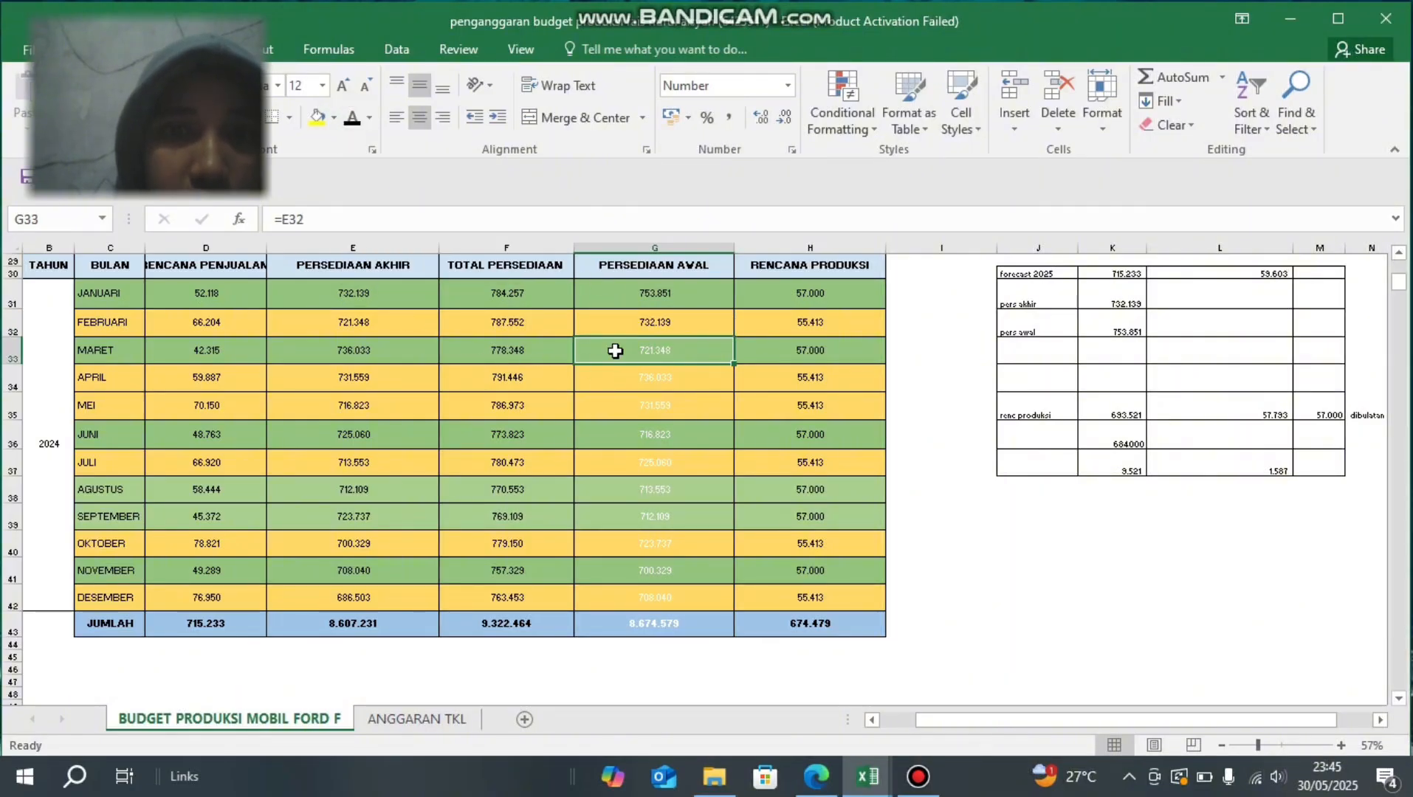
{"action": "left_click", "coordinate": [375, 324]}
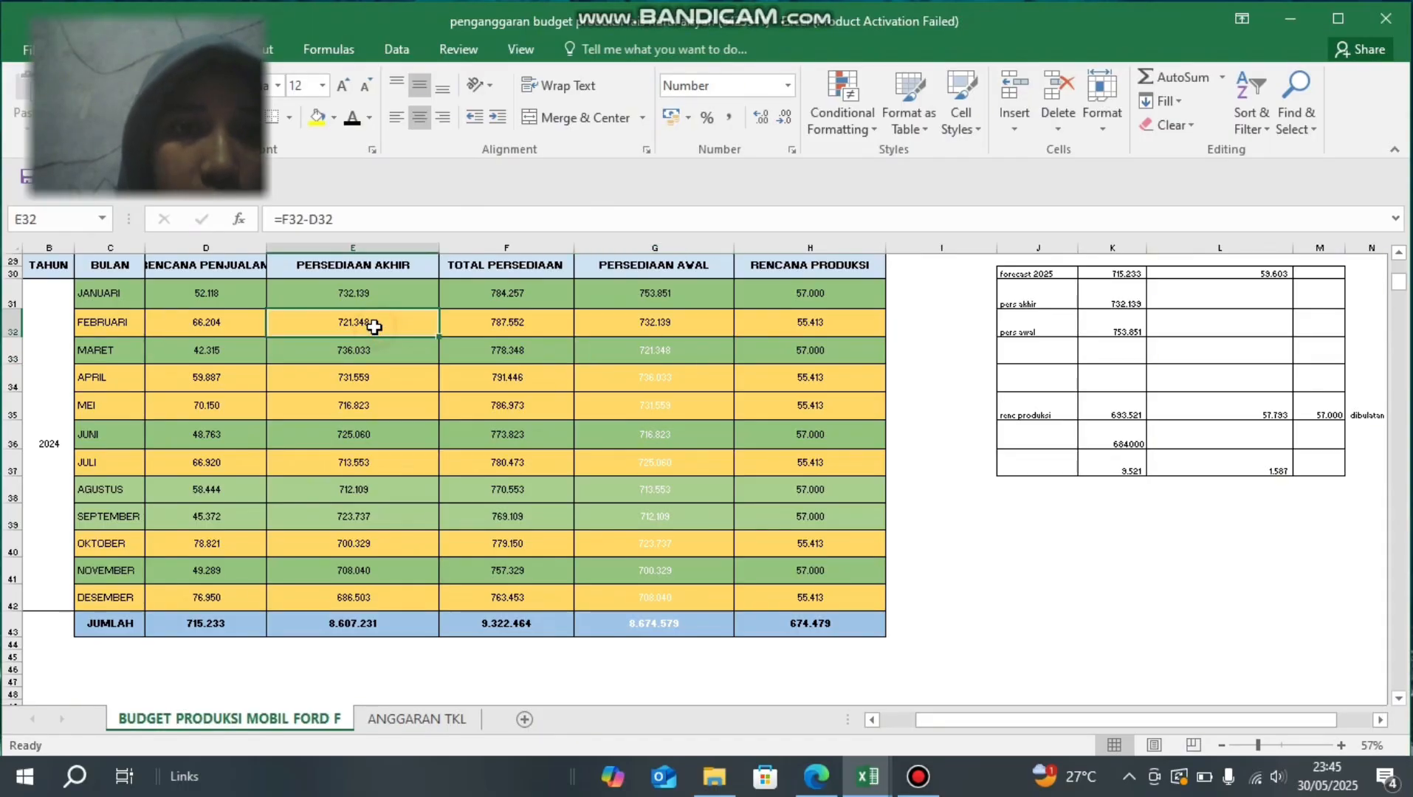
{"action": "left_click", "coordinate": [619, 353]}
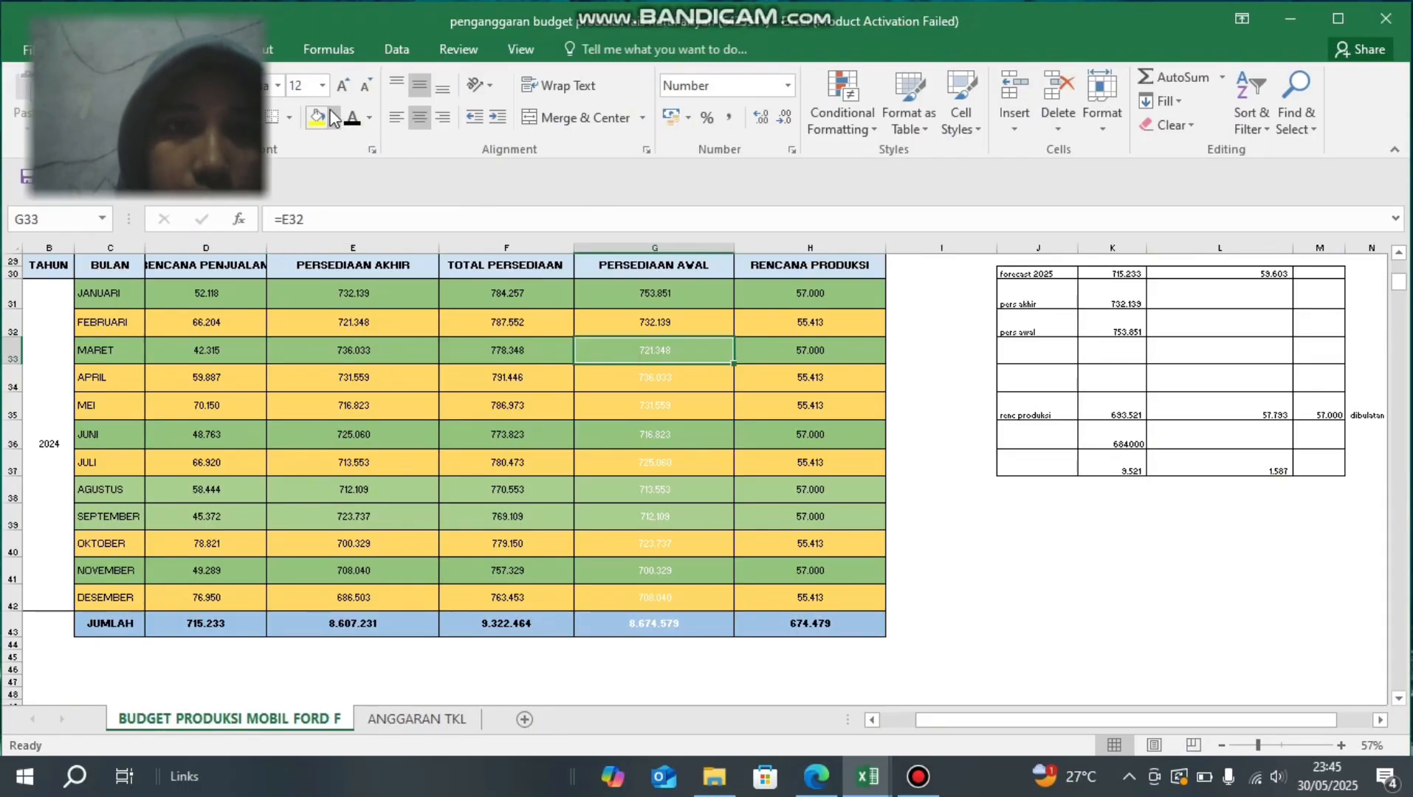
{"action": "left_click", "coordinate": [351, 120]}
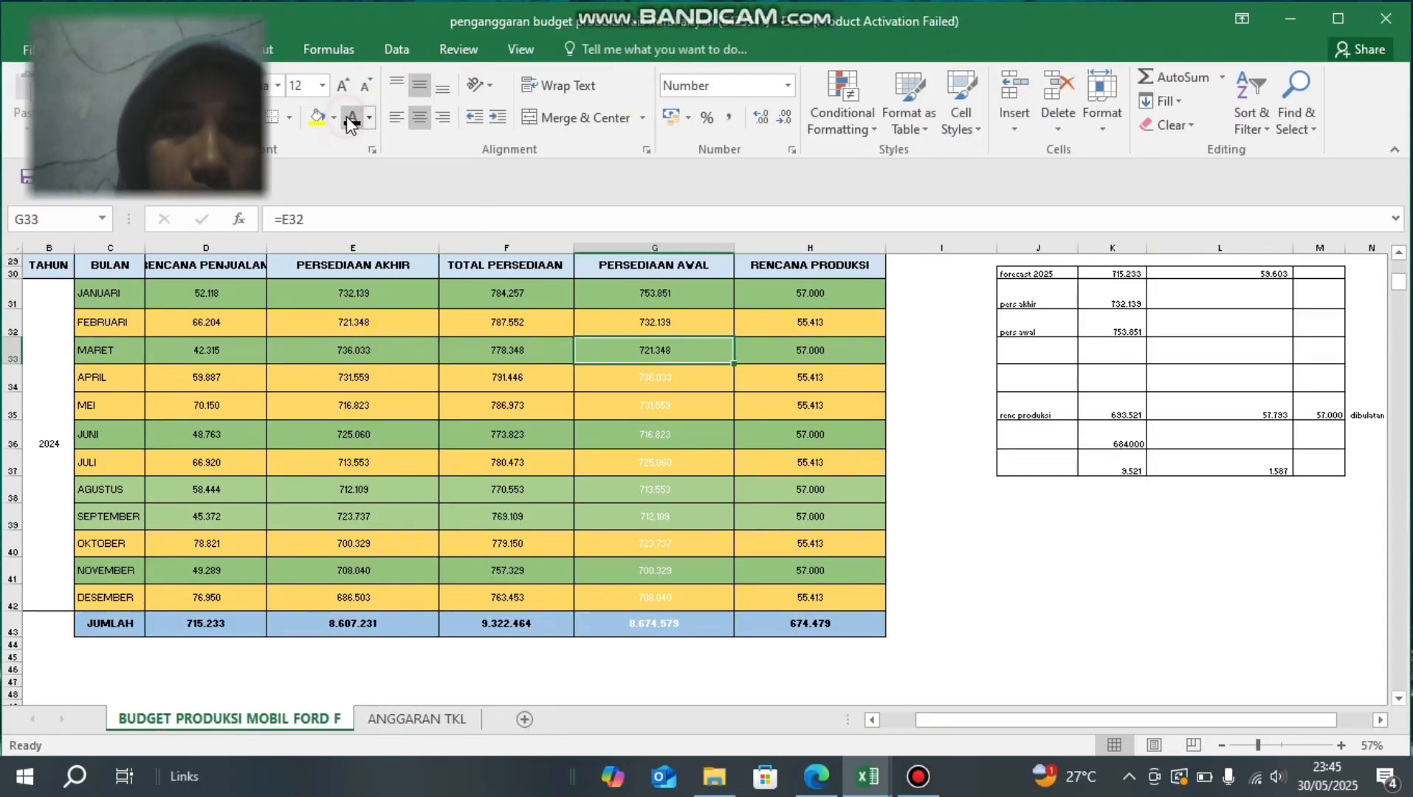
- Check the cell reference in the April PERSEDIAAN AWAL cell G34 and set the cell's font colour to black
{"action": "left_click", "coordinate": [637, 379]}
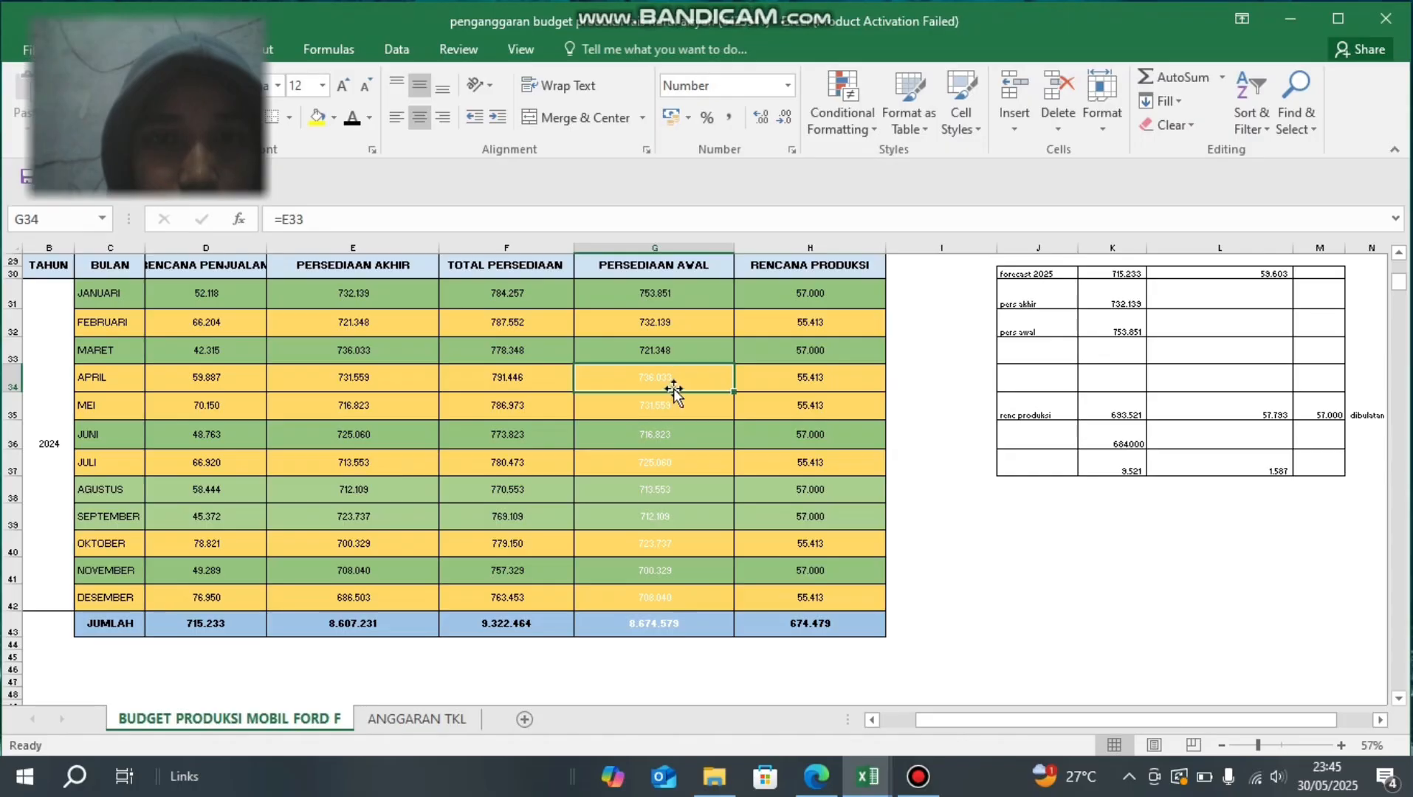
{"action": "left_click", "coordinate": [329, 221]}
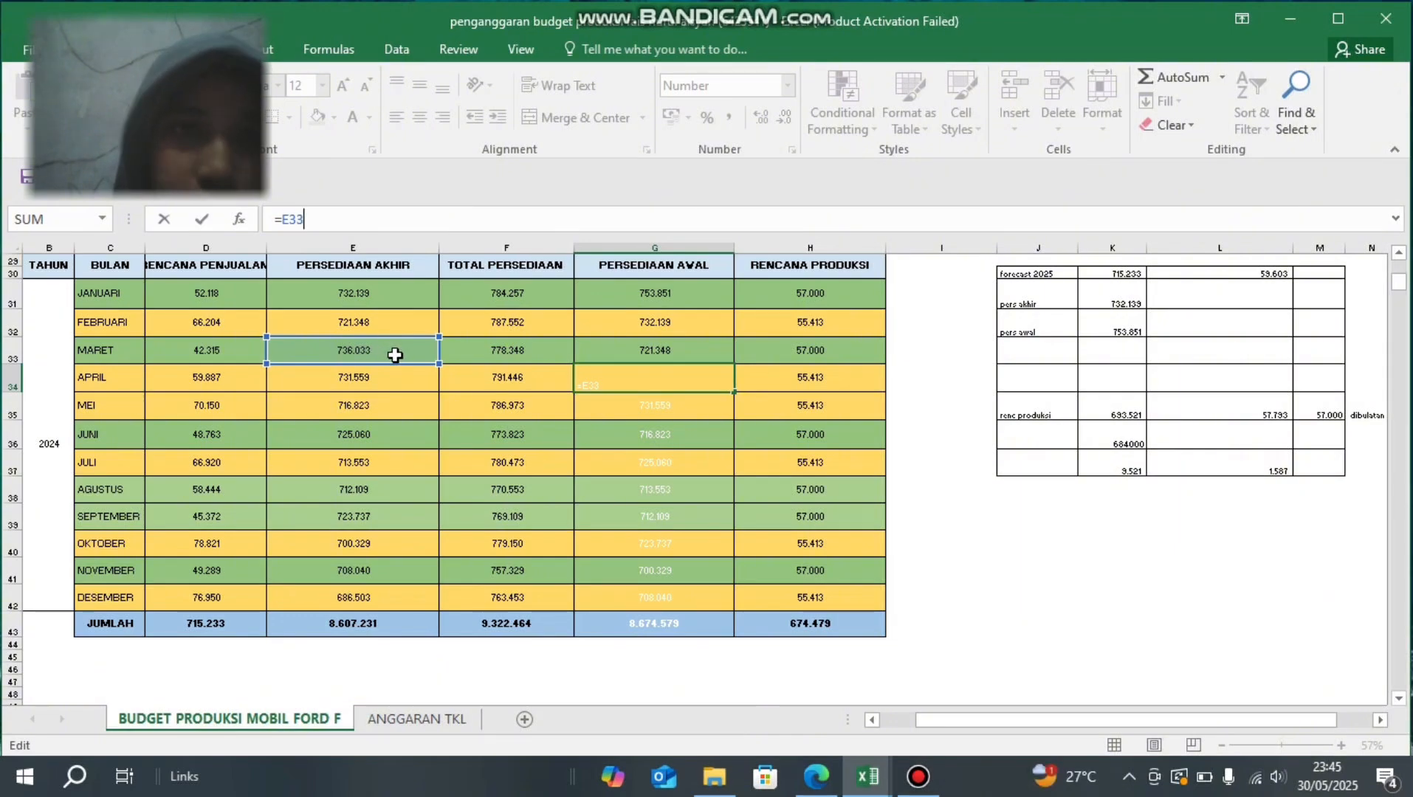
{"action": "key", "text": "Return"}
{"action": "key", "text": "Up"}
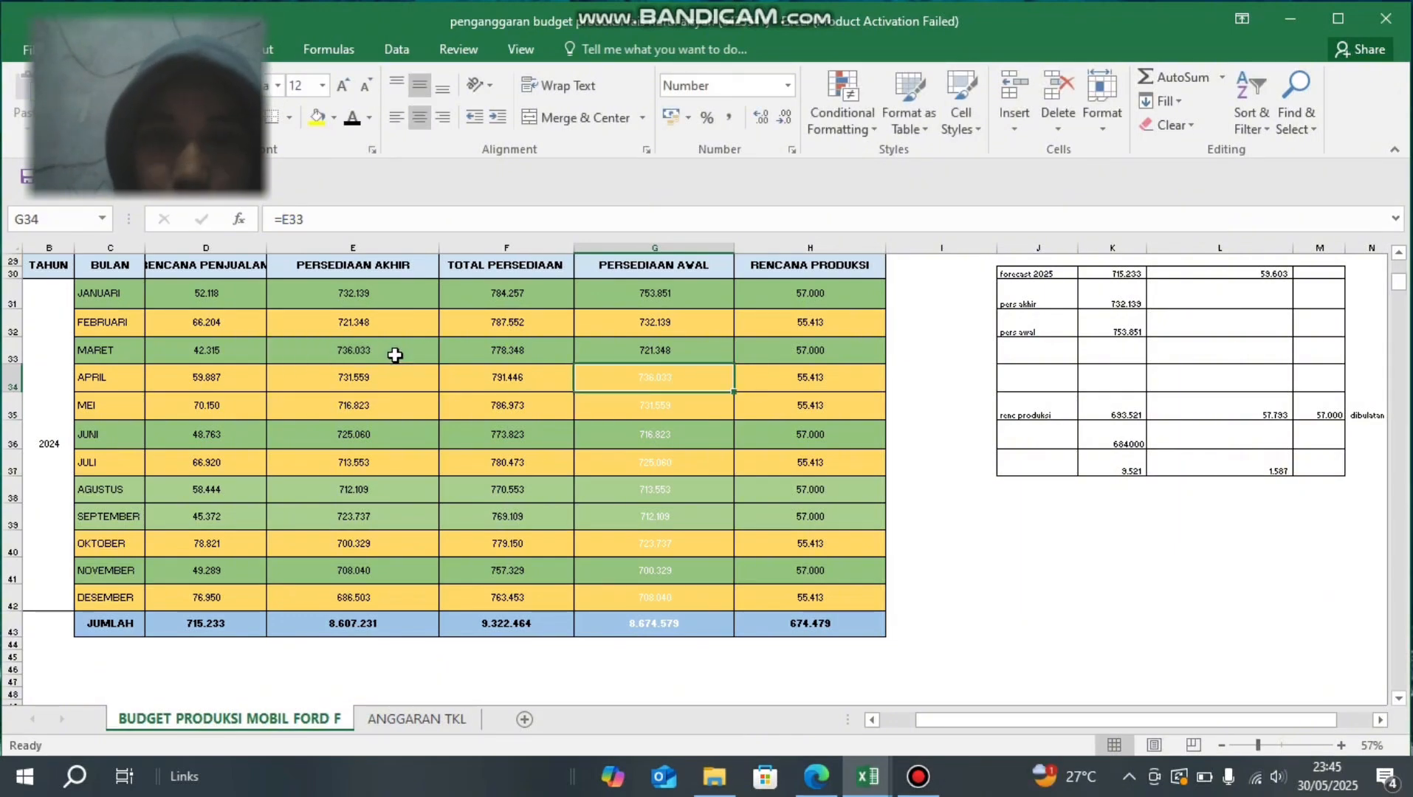
{"action": "left_click", "coordinate": [350, 118]}
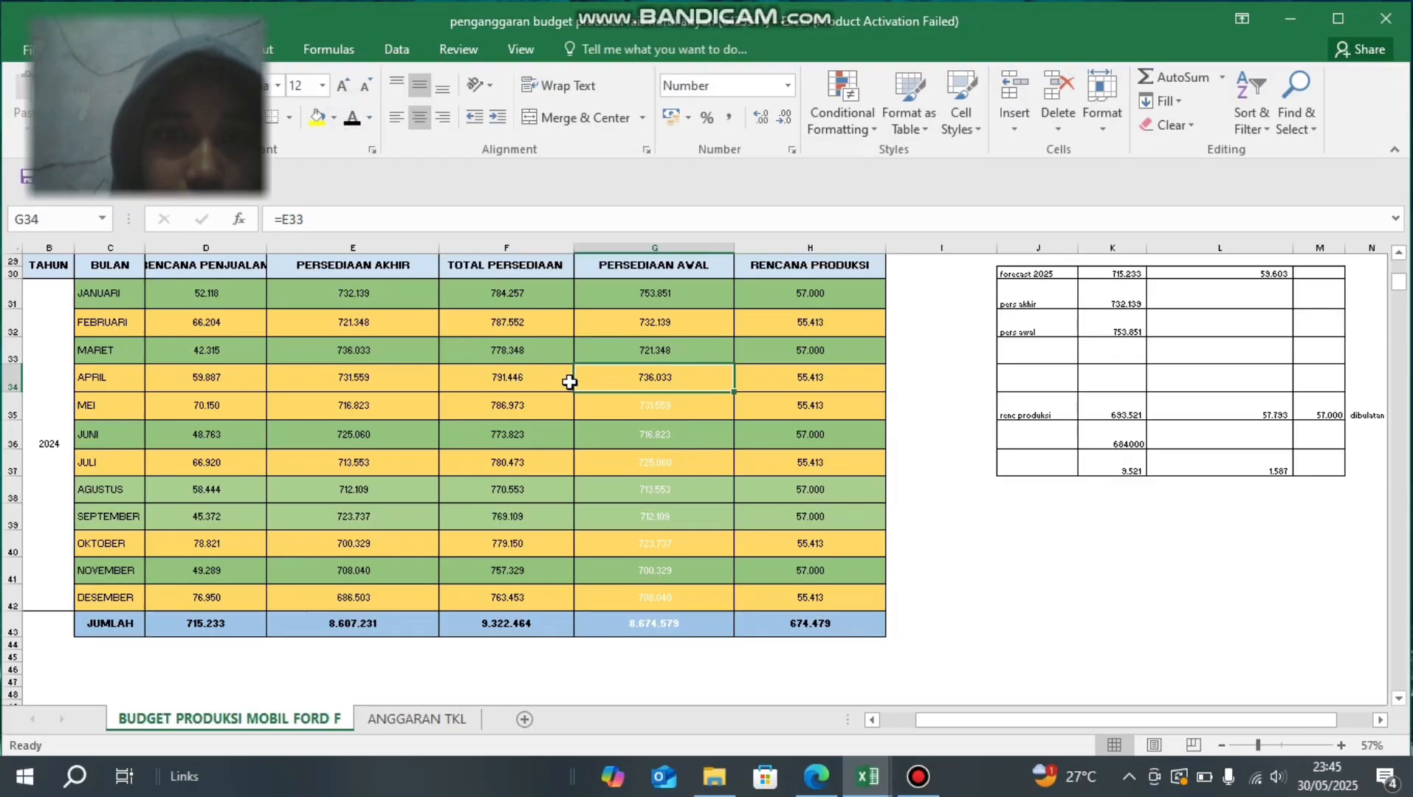
- Check the May PERSEDIAAN AWAL formula in G35 against April's PERSEDIAAN AKHIR cell E34, and set G35's font colour to black
{"action": "left_click", "coordinate": [617, 404]}
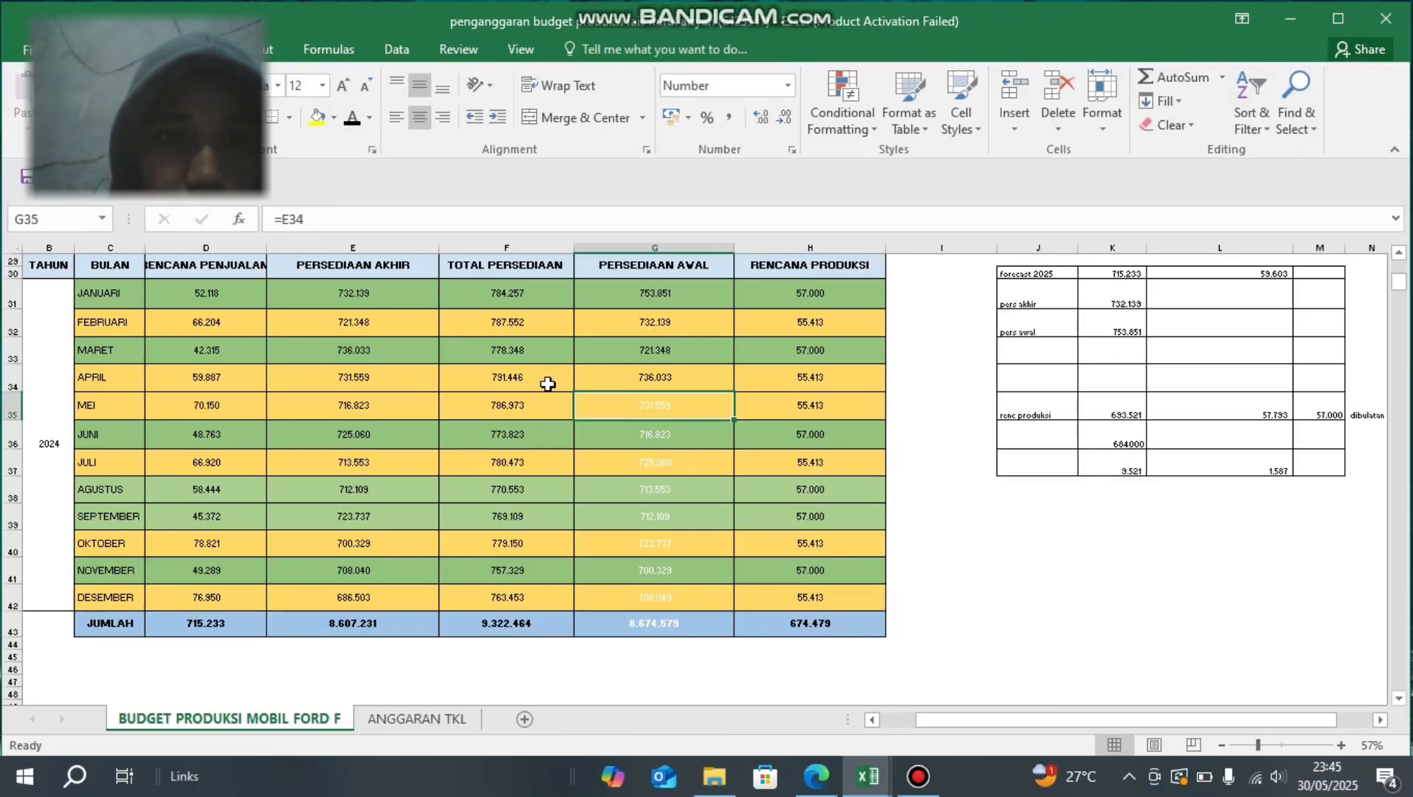
{"action": "left_click", "coordinate": [377, 378]}
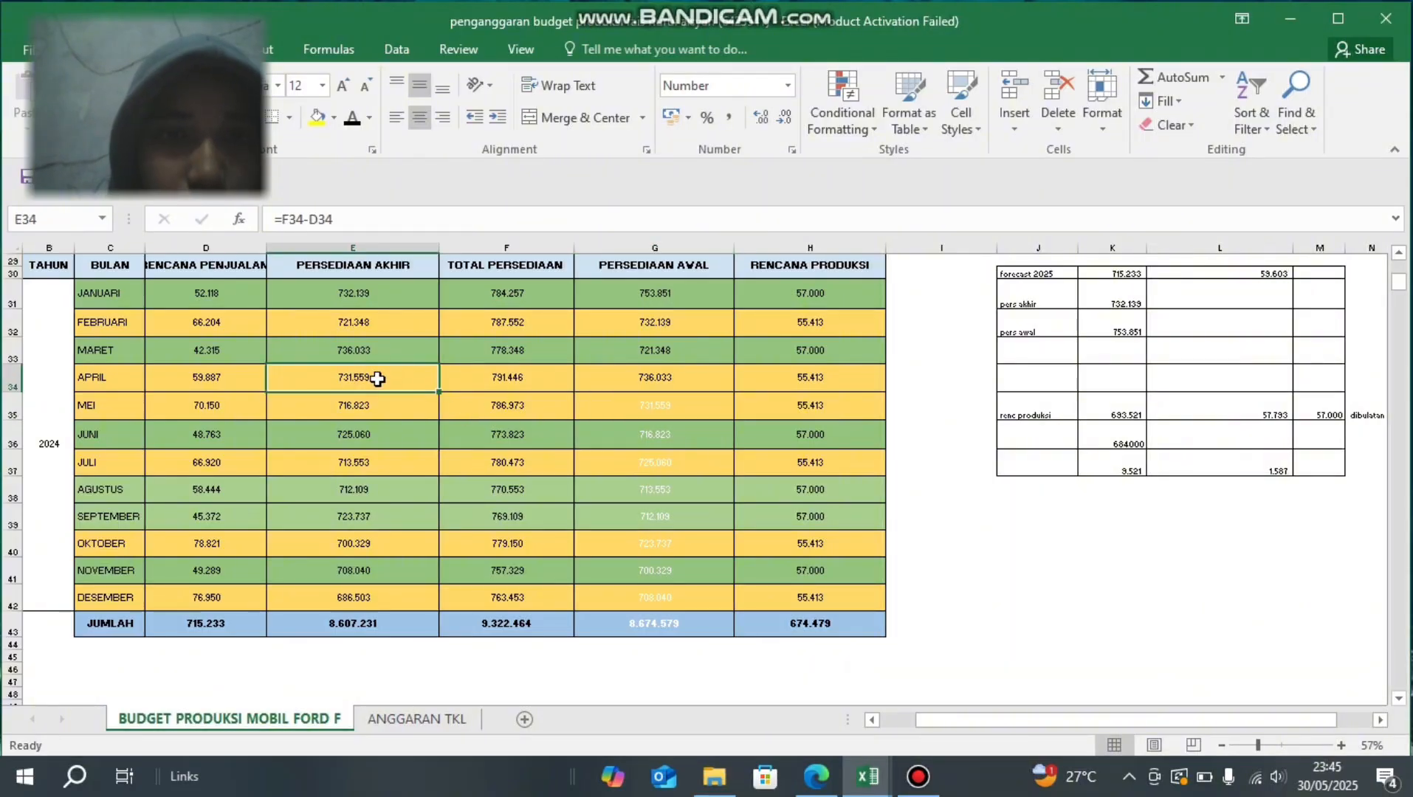
{"action": "left_click", "coordinate": [686, 414]}
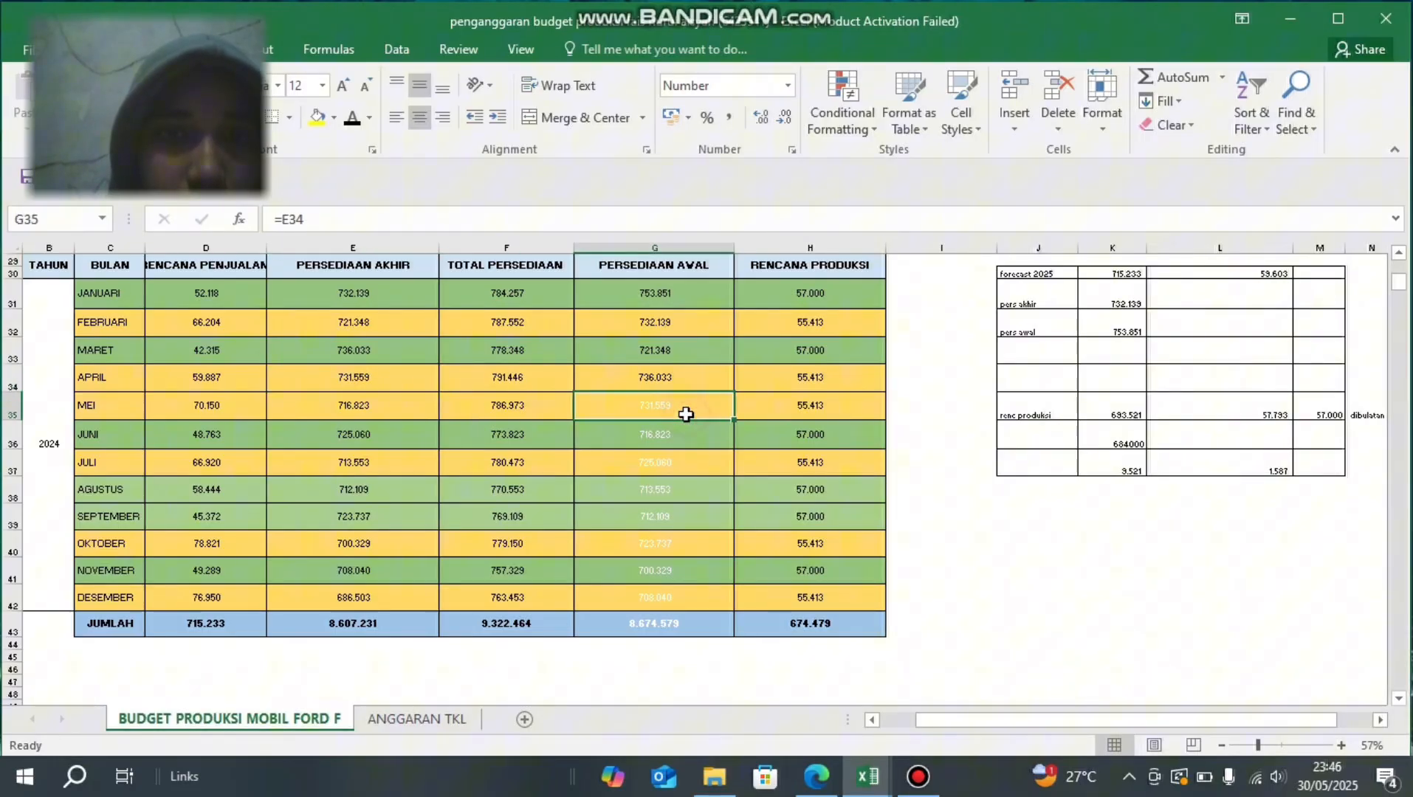
{"action": "left_click", "coordinate": [345, 212]}
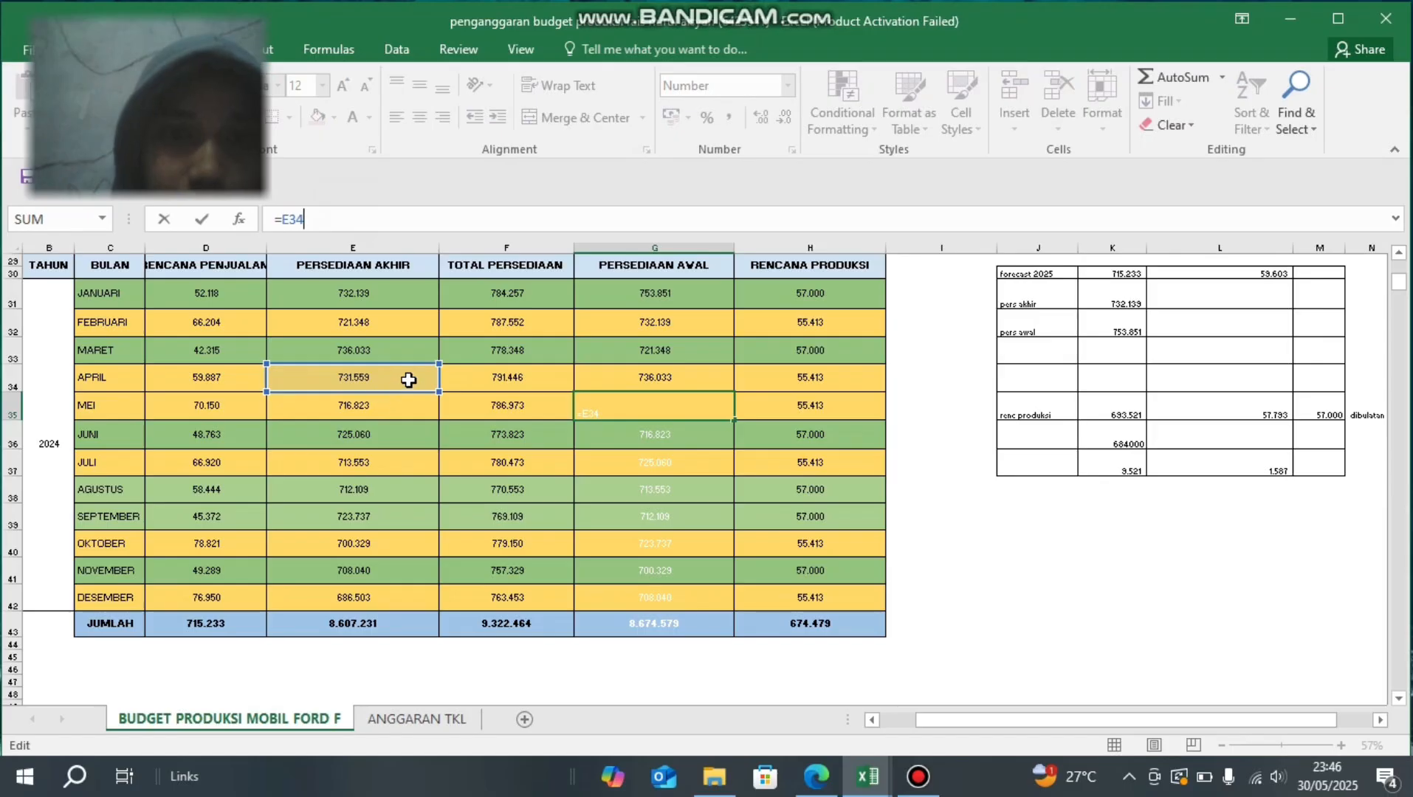
{"action": "key", "text": "ctrl+Return"}
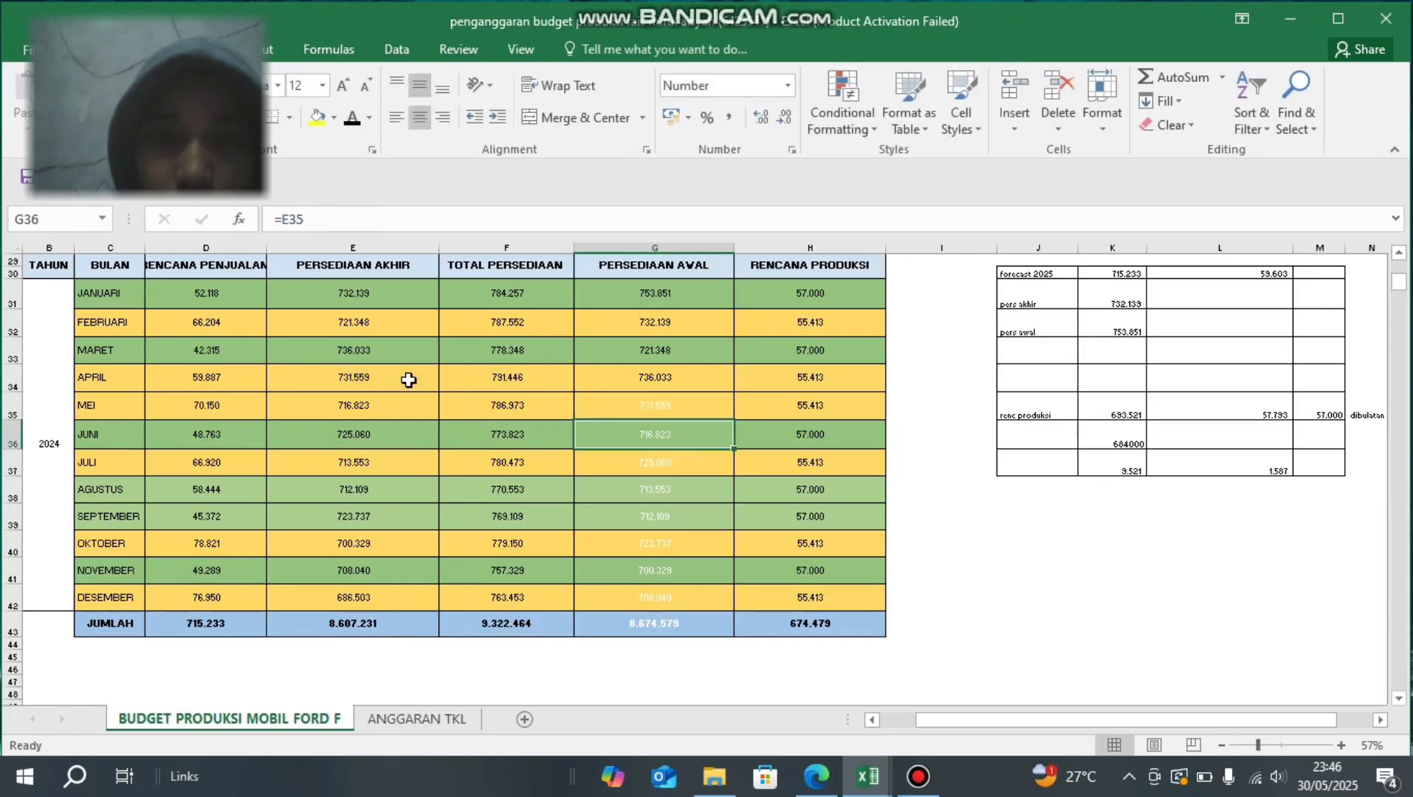
{"action": "left_click", "coordinate": [348, 121]}
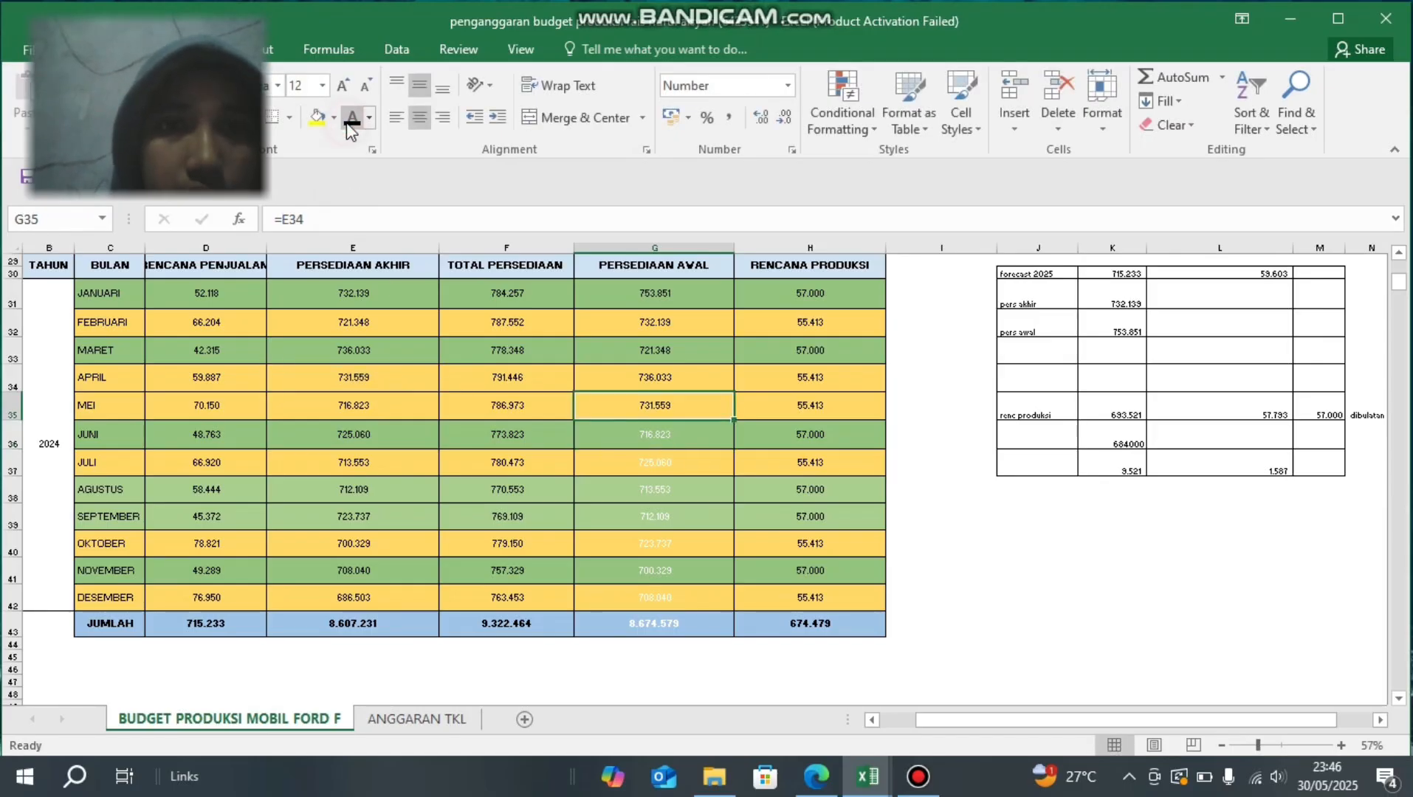
{"action": "left_click", "coordinate": [655, 442]}
{"action": "left_click", "coordinate": [642, 406]}
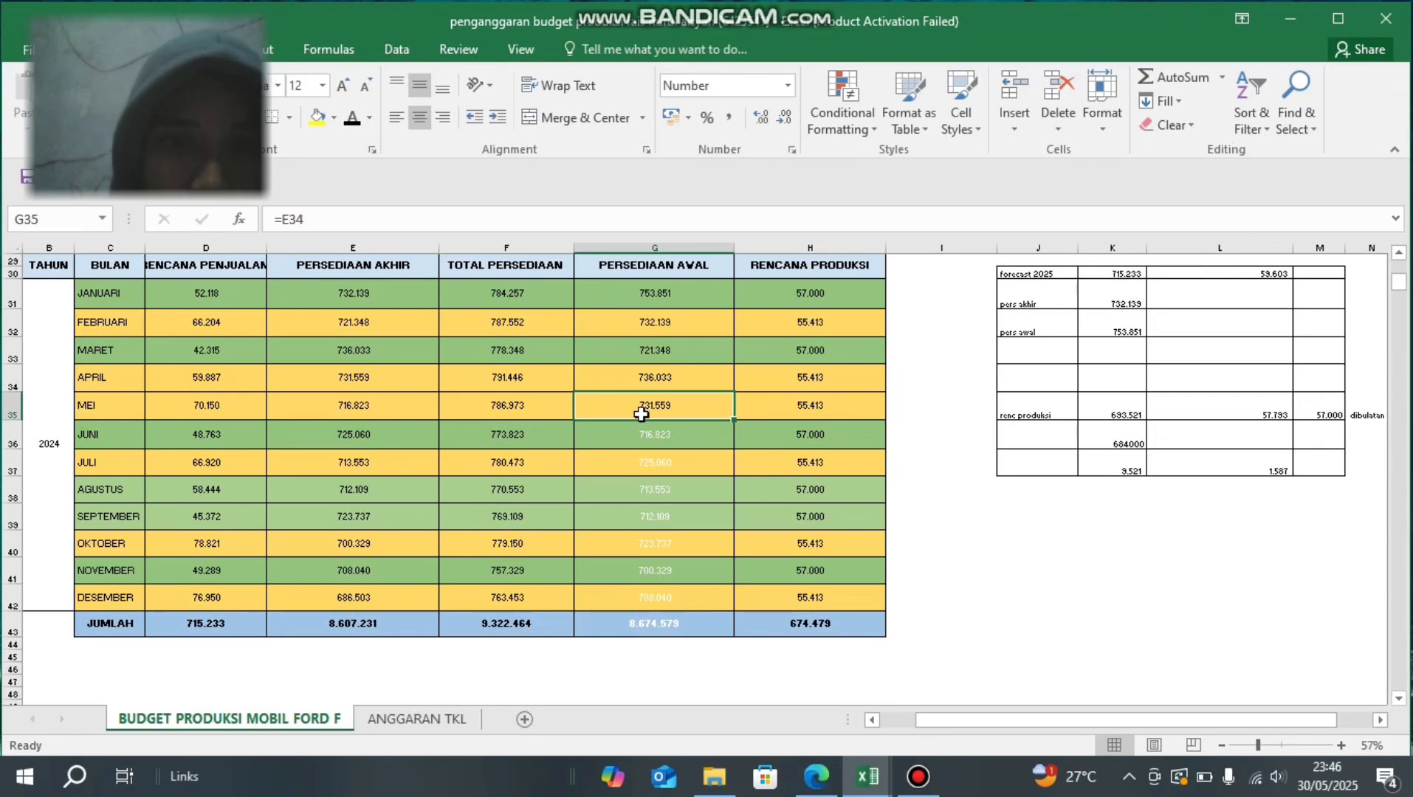
- Set the font colour of PERSEDIAAN AWAL cells G35:G42 and total G43 to black, checking the range summed in G43
{"action": "left_click_drag", "start_coordinate": [642, 414], "coordinate": [643, 594]}
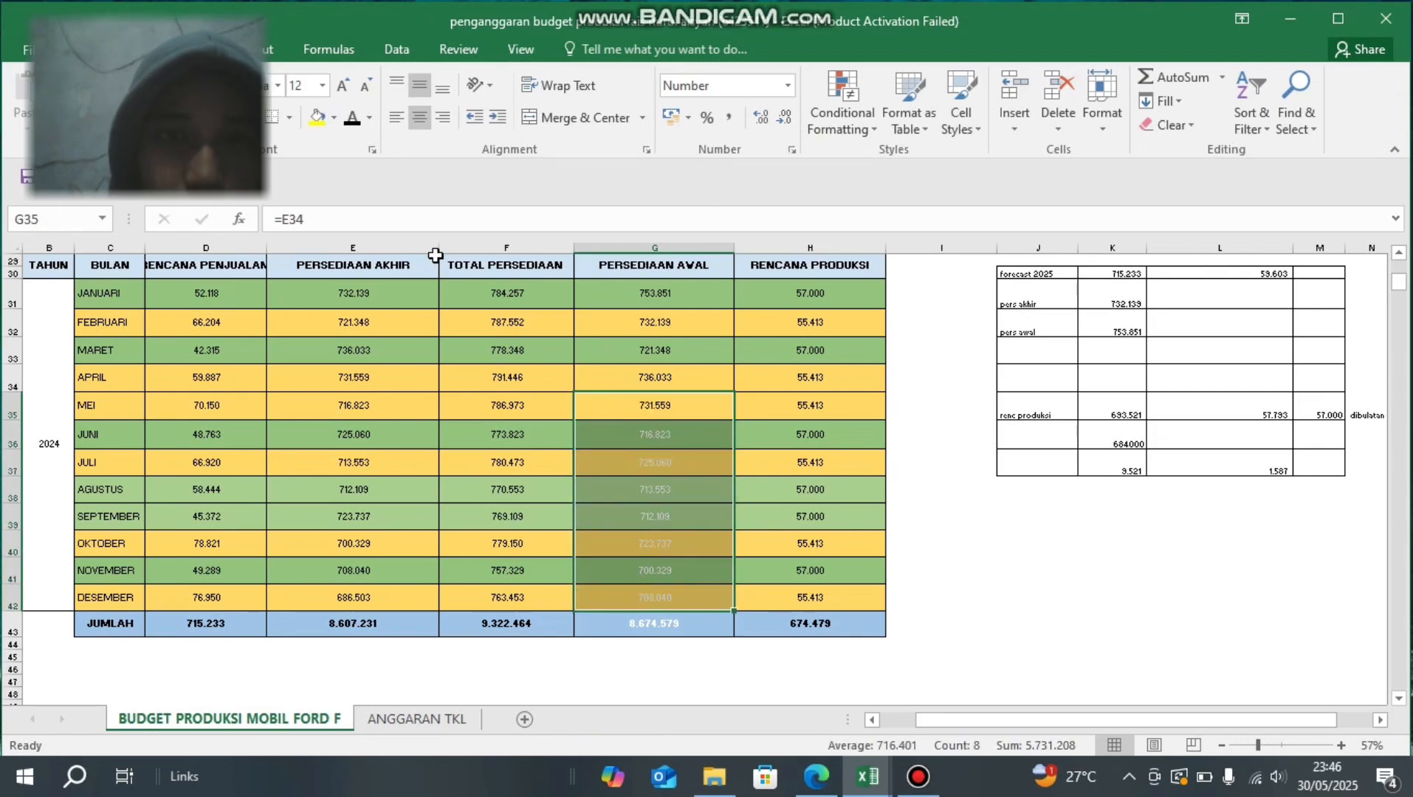
{"action": "left_click", "coordinate": [352, 120]}
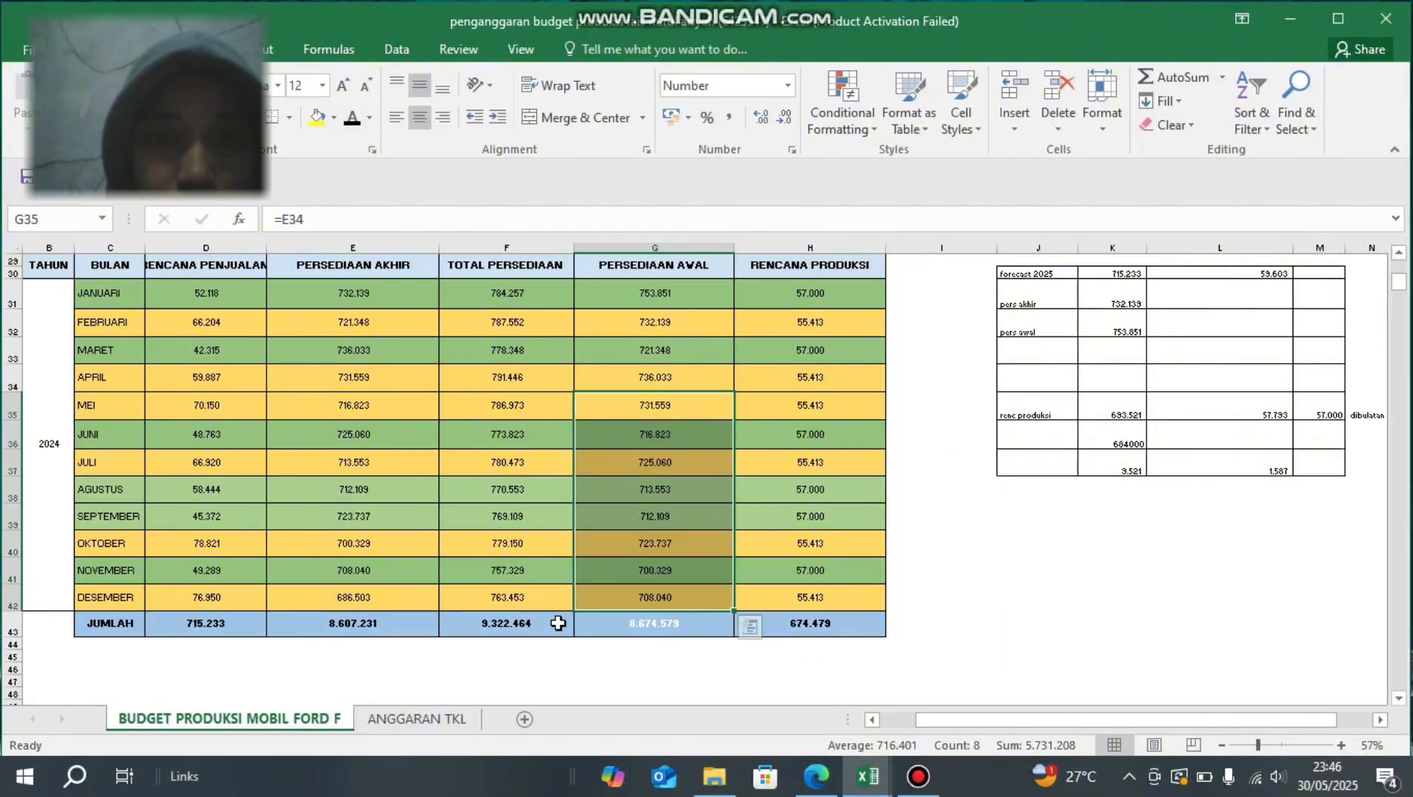
{"action": "left_click", "coordinate": [595, 635]}
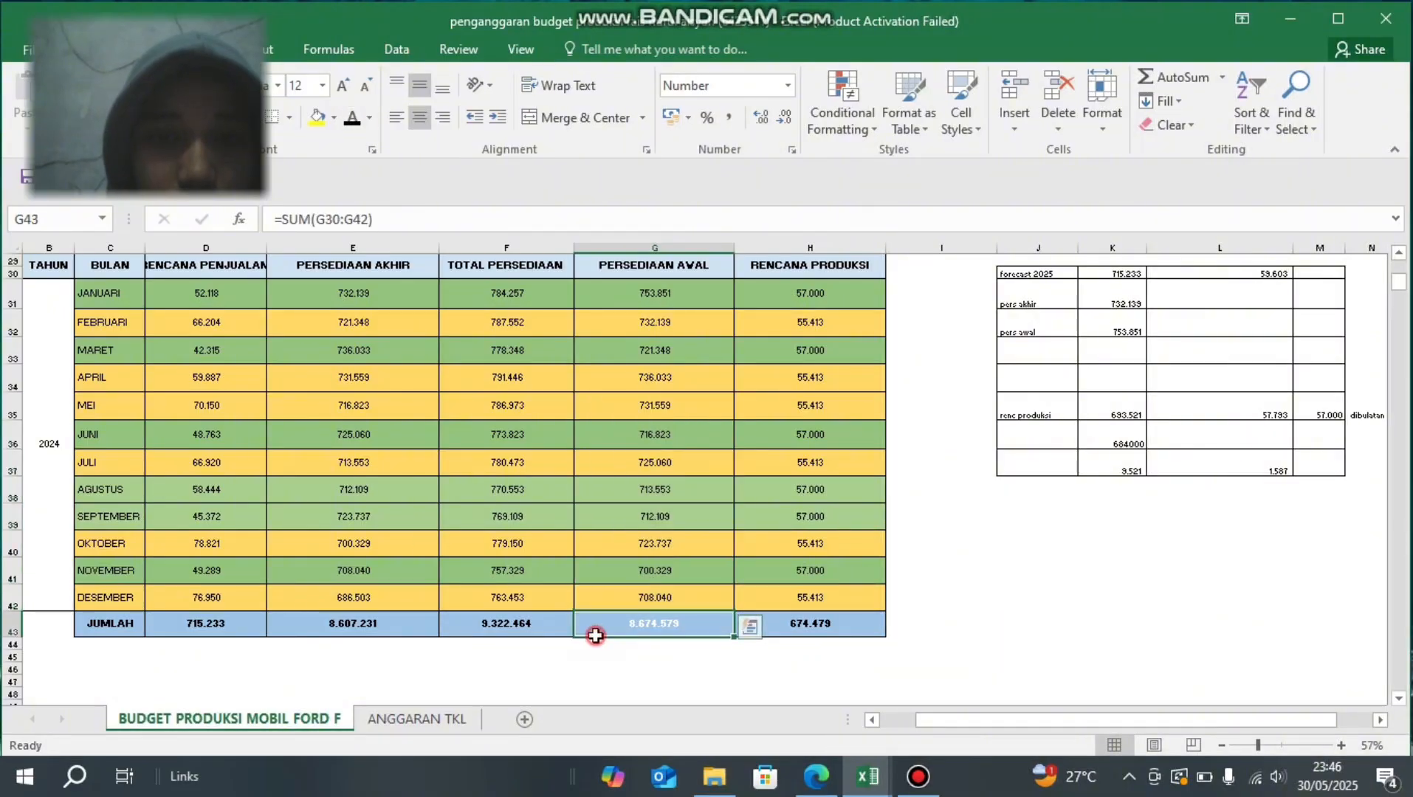
{"action": "left_click", "coordinate": [408, 219]}
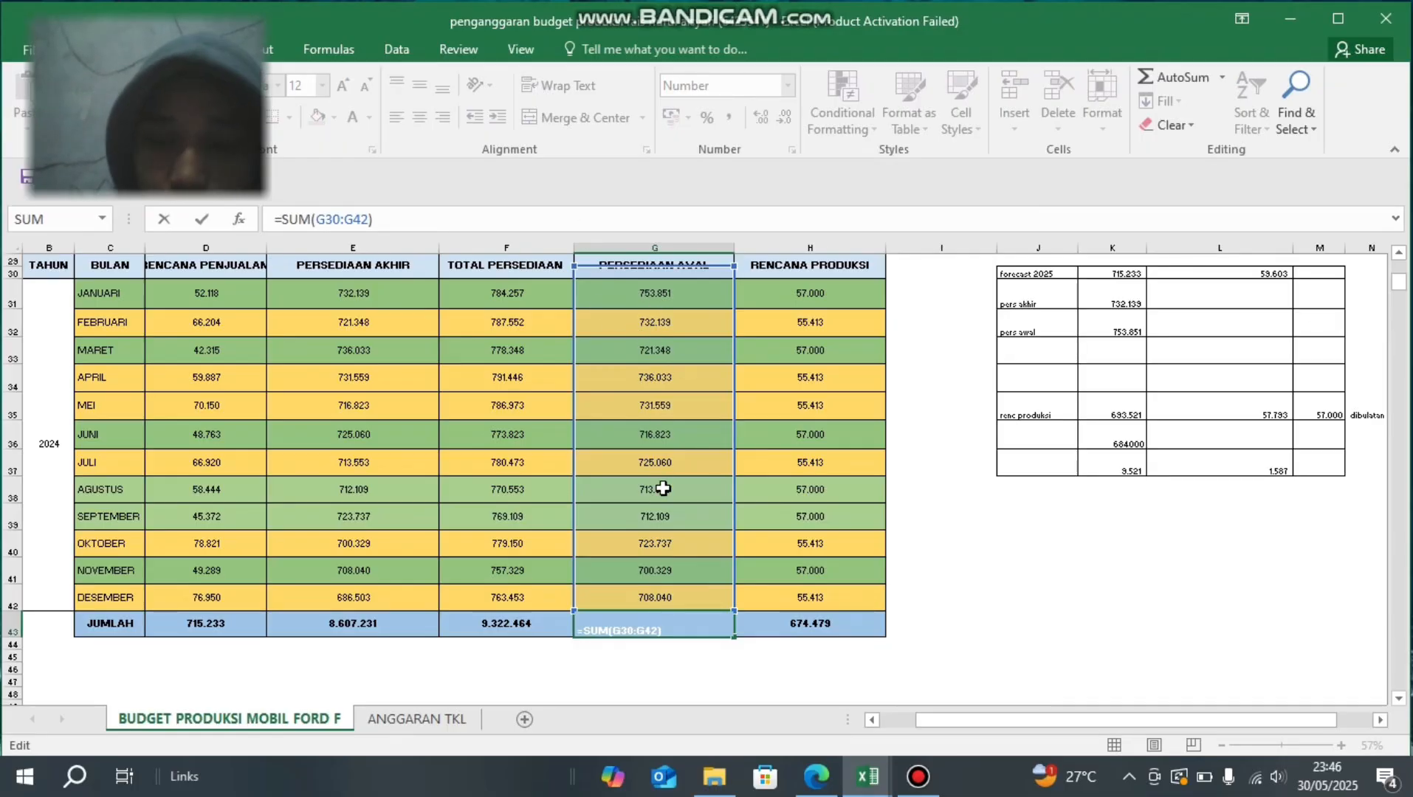
{"action": "key", "text": "Return"}
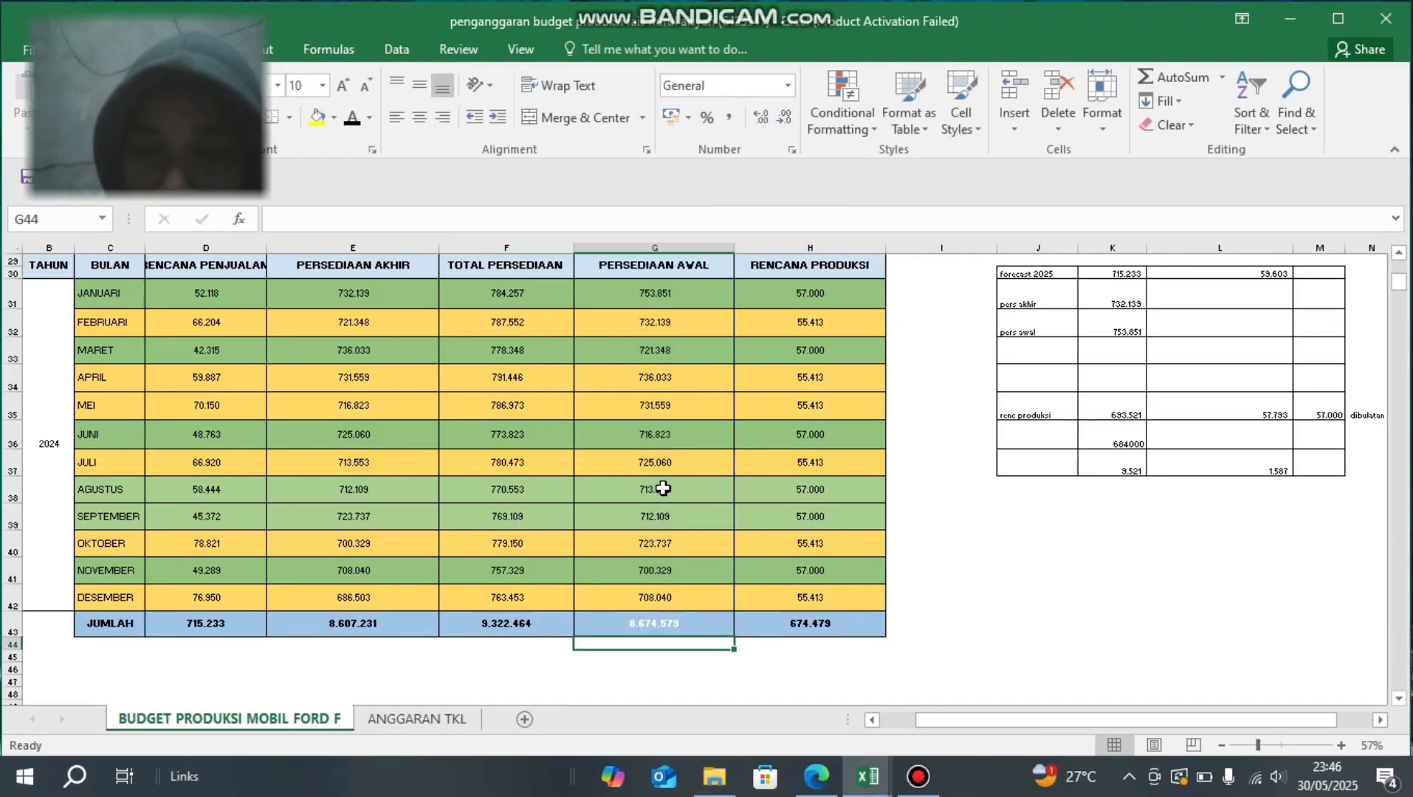
{"action": "key", "text": "Up"}
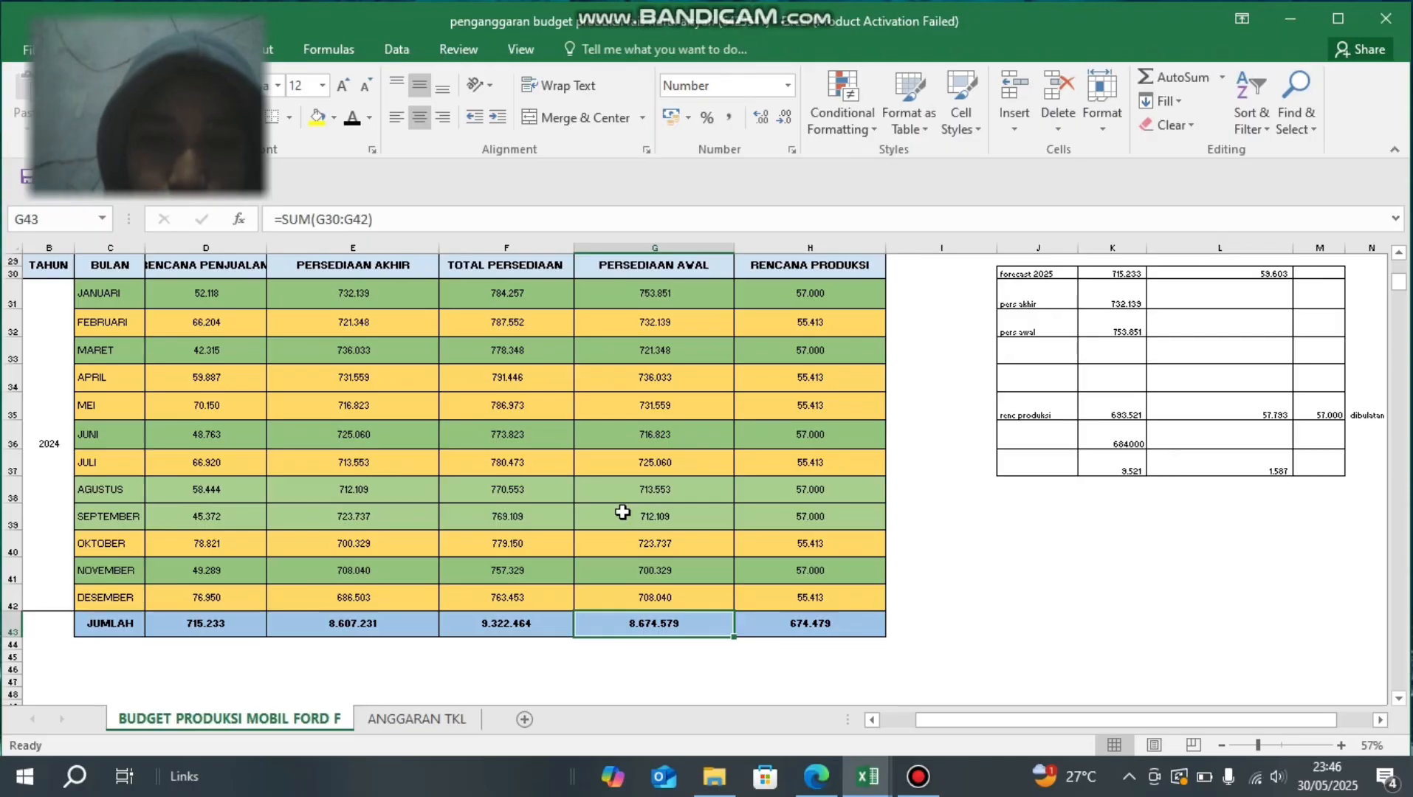
- Compare the Produksi (Unit) column on the ANGGARAN TKL sheet with RENCANA PRODUKSI AKHIR on the BUDGET PRODUKSI MOBIL FORD F sheet
{"action": "scroll", "coordinate": [622, 511], "scroll_direction": "up", "scroll_amount": 9}
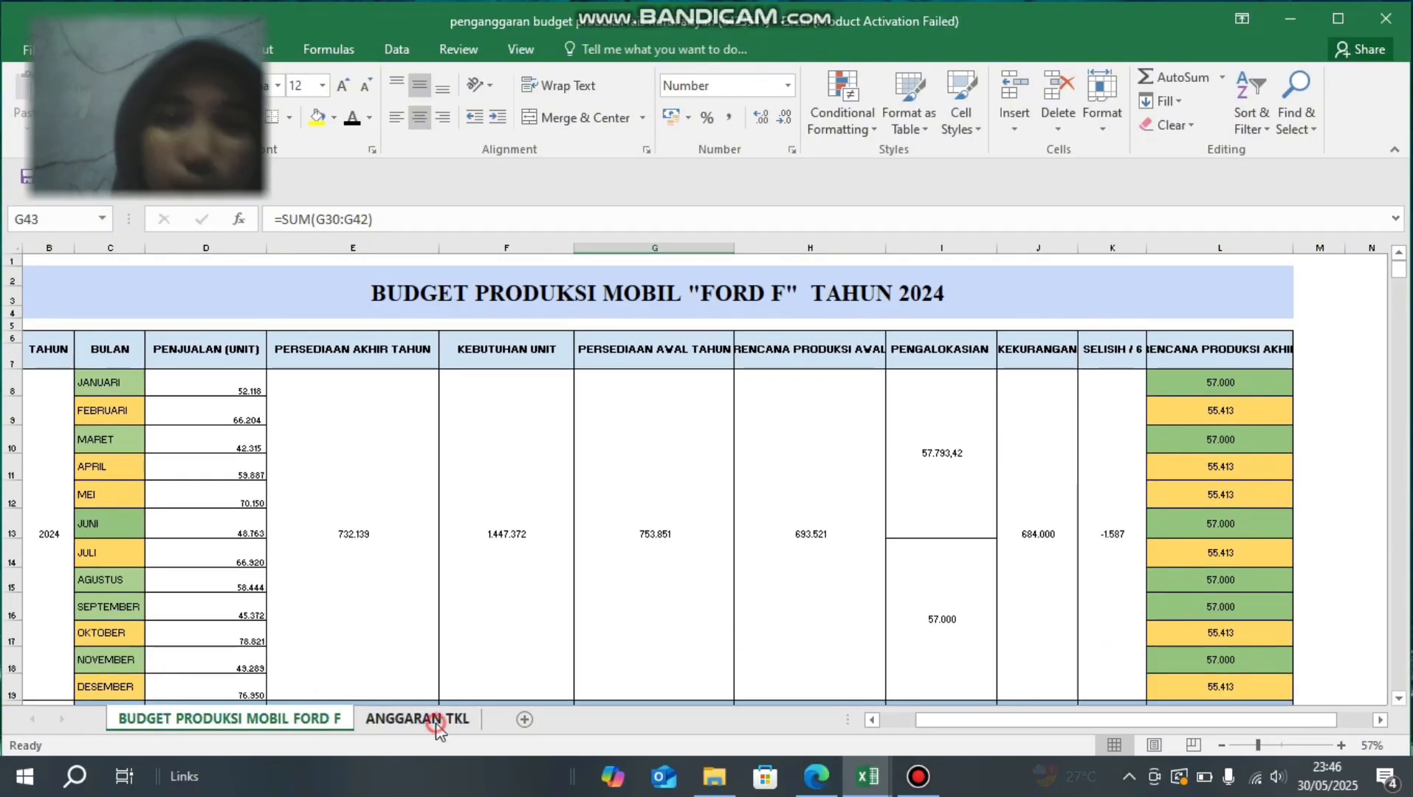
{"action": "left_click", "coordinate": [436, 719]}
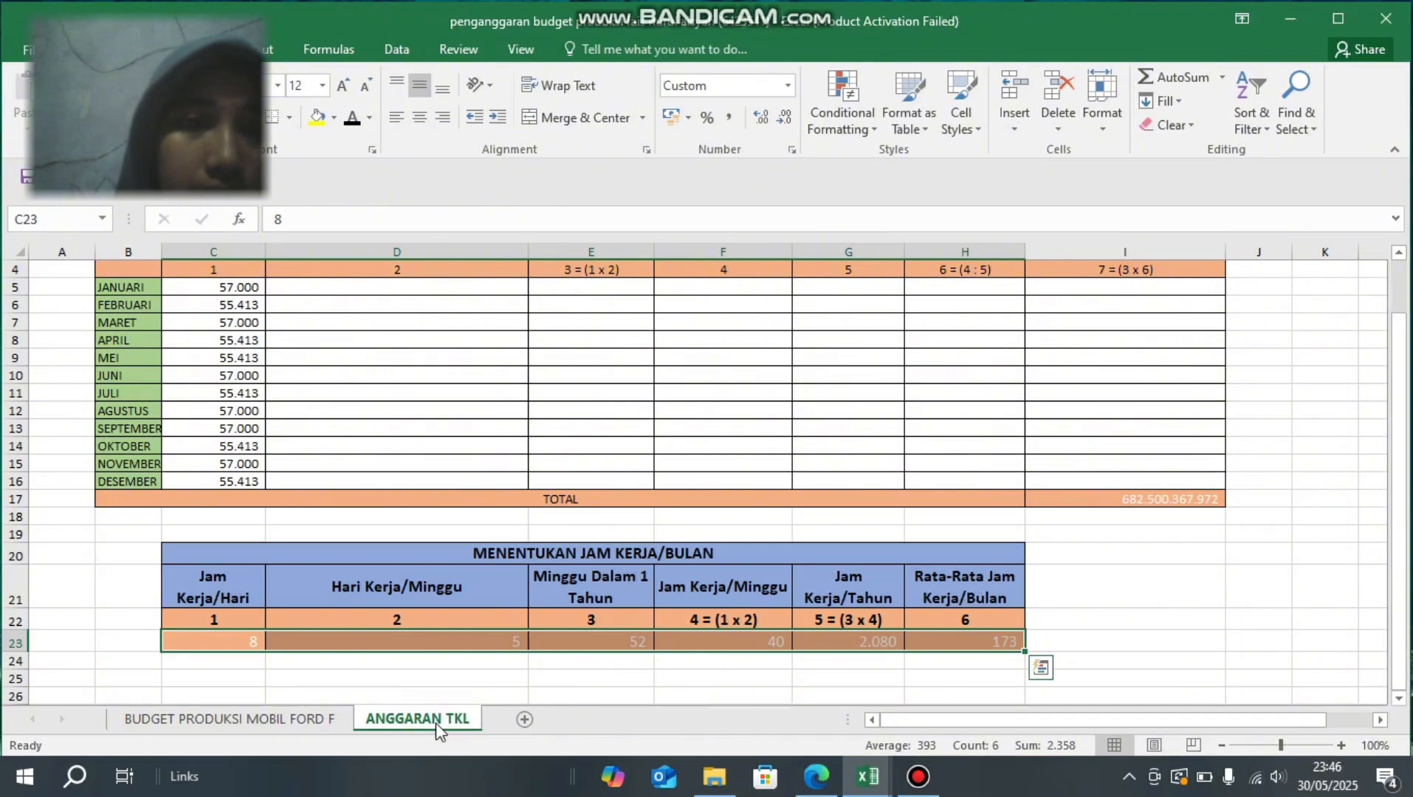
{"action": "scroll", "coordinate": [394, 431], "scroll_direction": "up", "scroll_amount": 1}
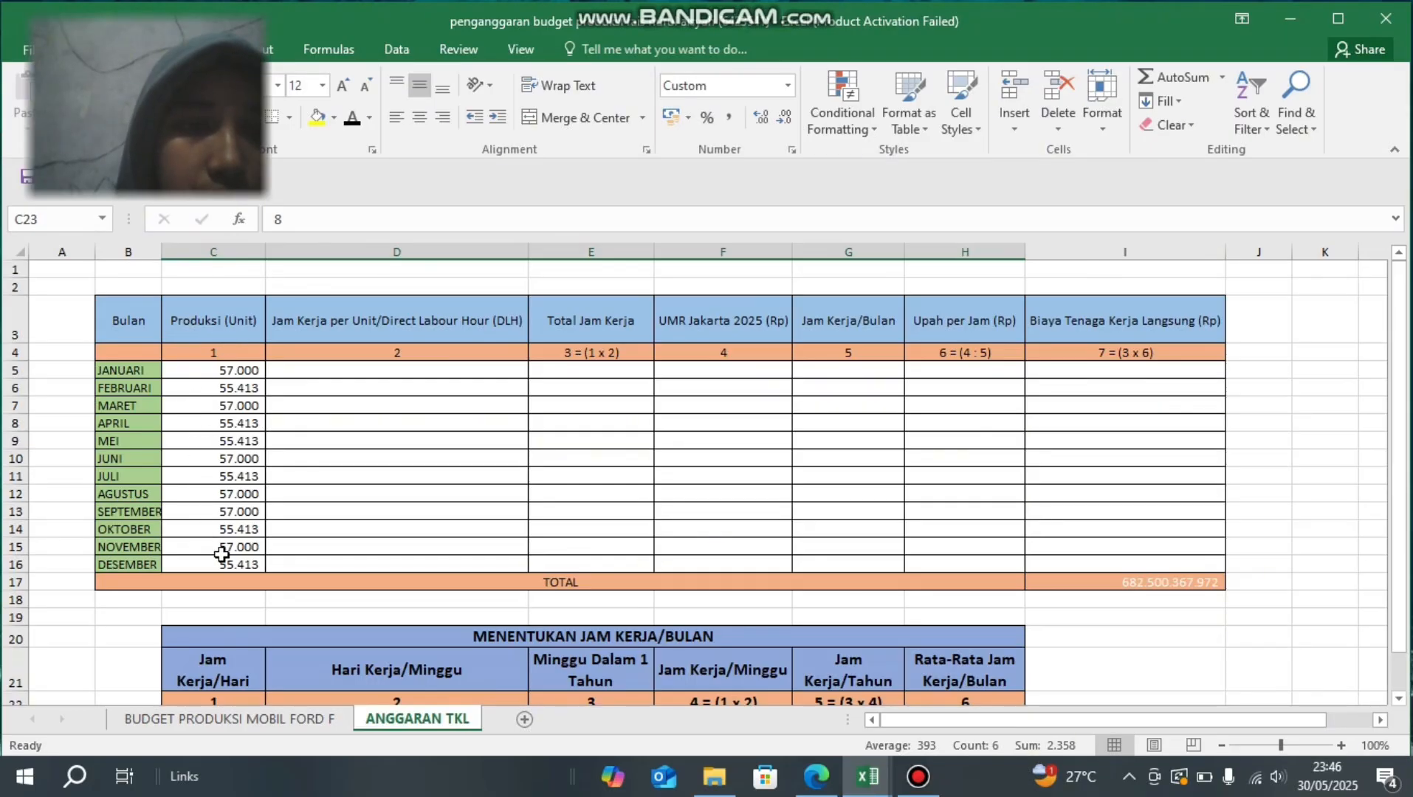
{"action": "left_click", "coordinate": [290, 720]}
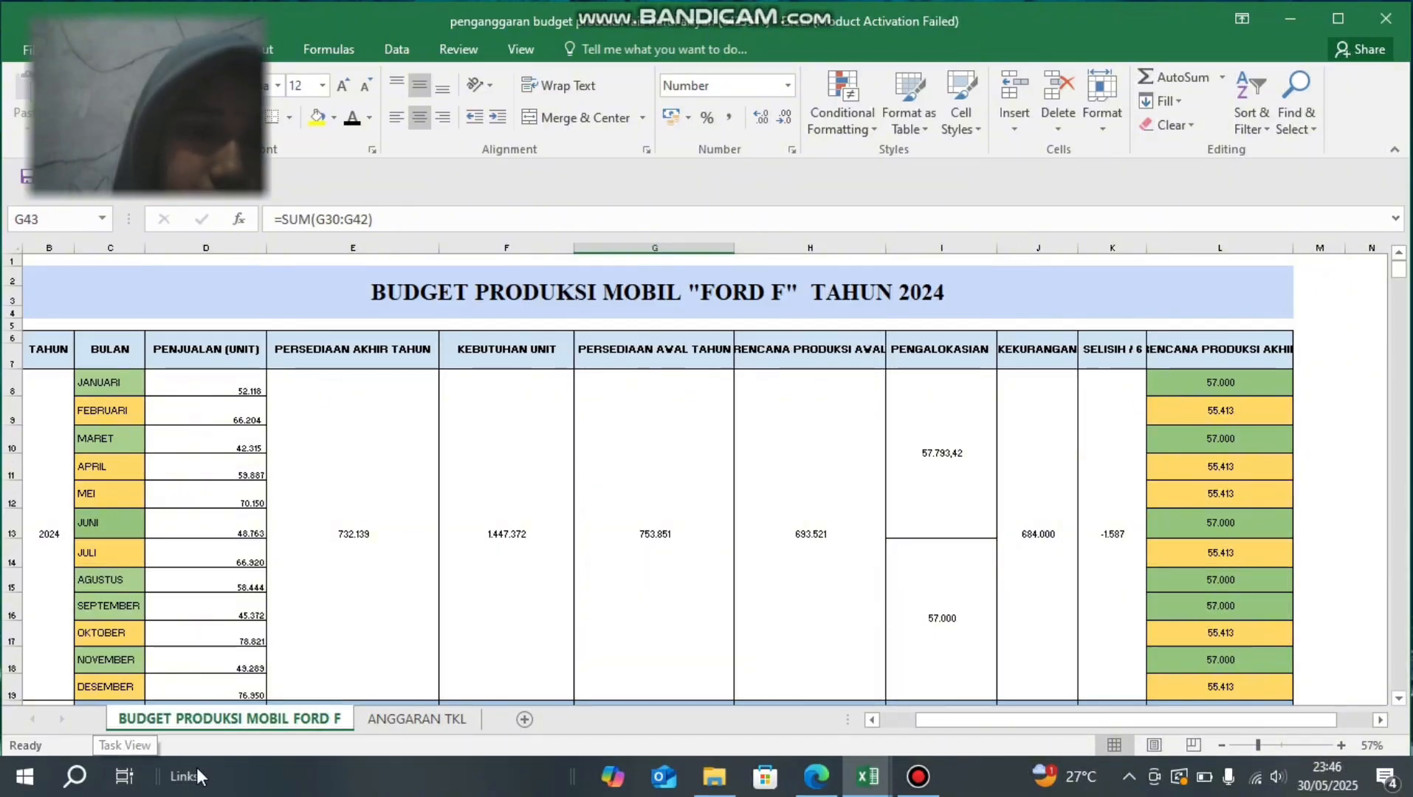
{"action": "left_click", "coordinate": [379, 720]}
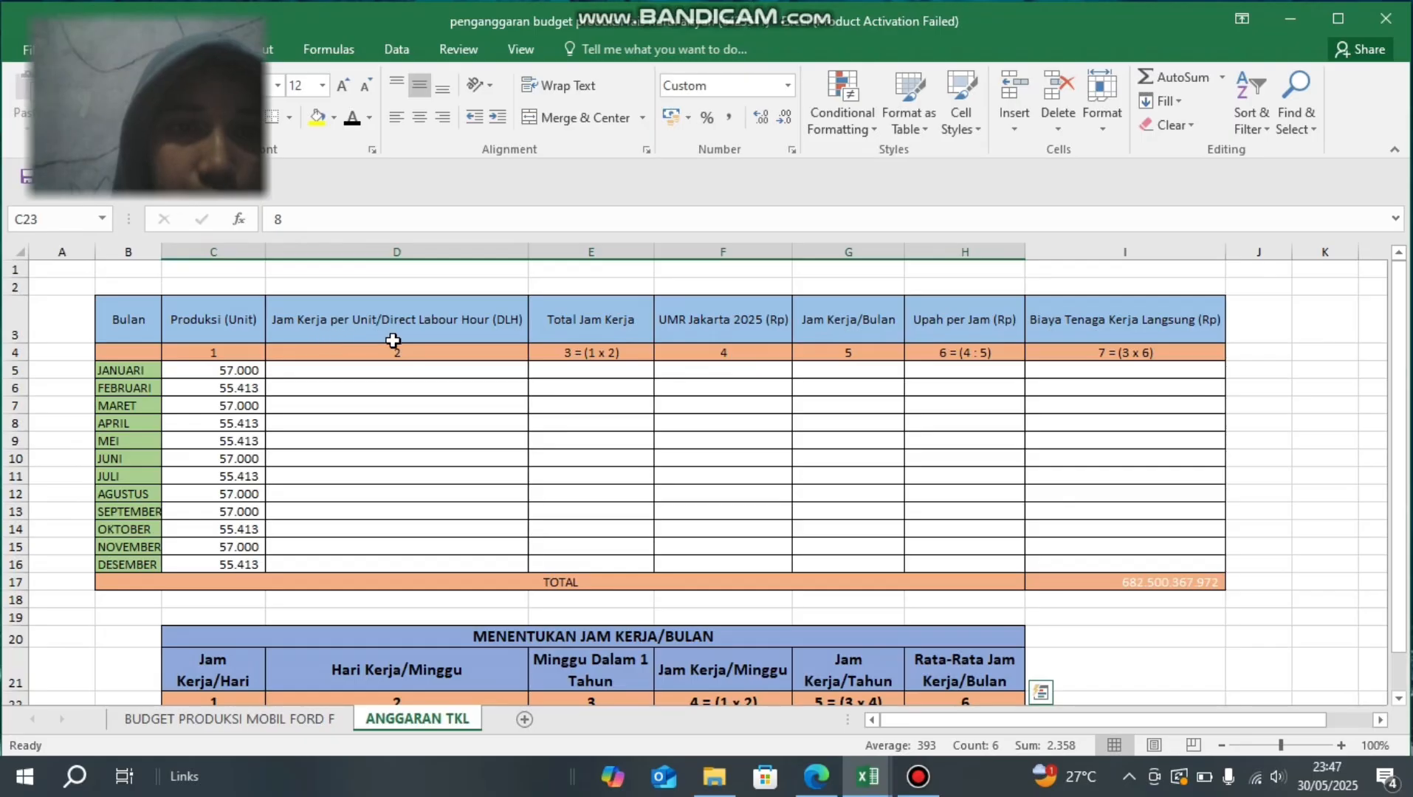
- Set the font colour of the Jam Kerja per Unit/Direct Labour Hour cells D5:D16 on the ANGGARAN TKL sheet to black
{"action": "left_click", "coordinate": [377, 370]}
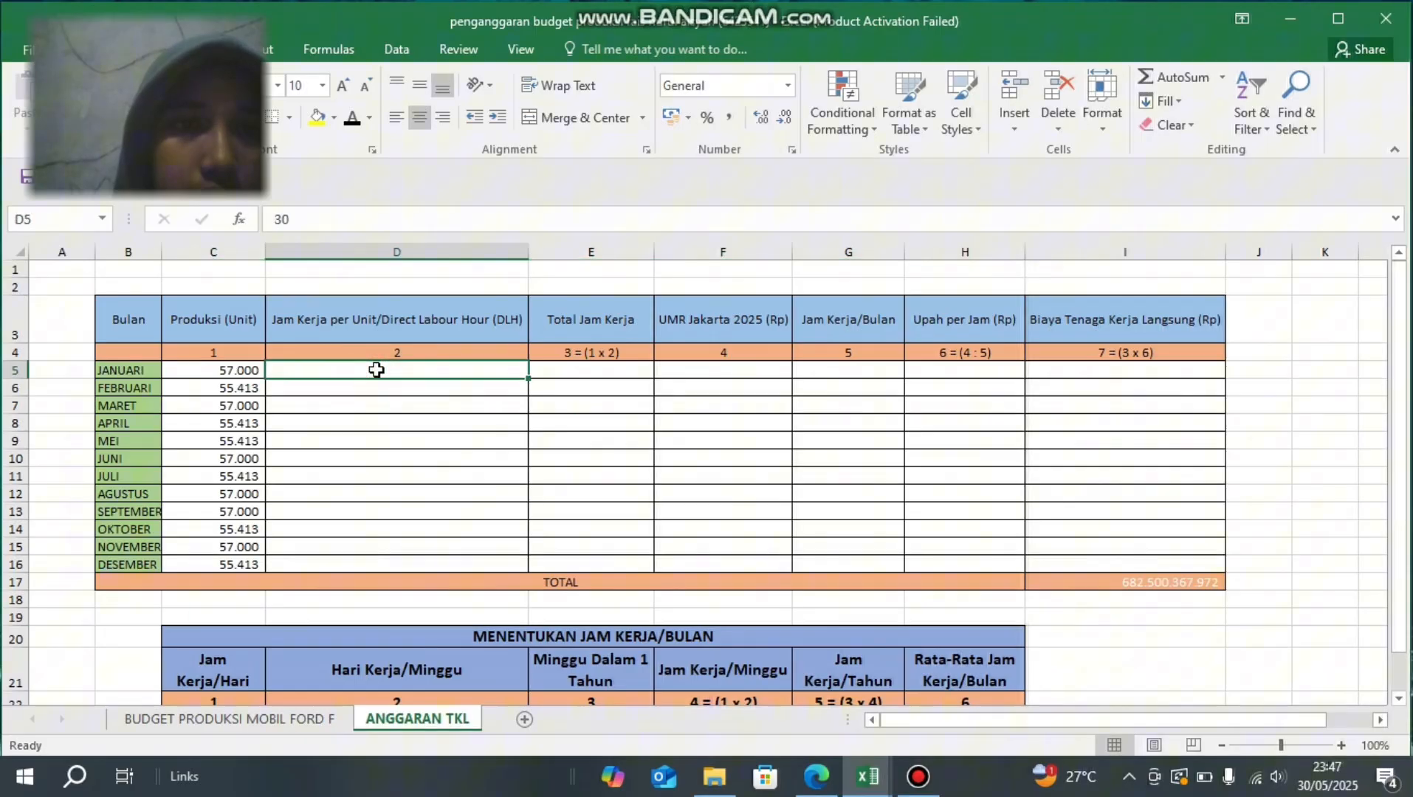
{"action": "left_click", "coordinate": [355, 123]}
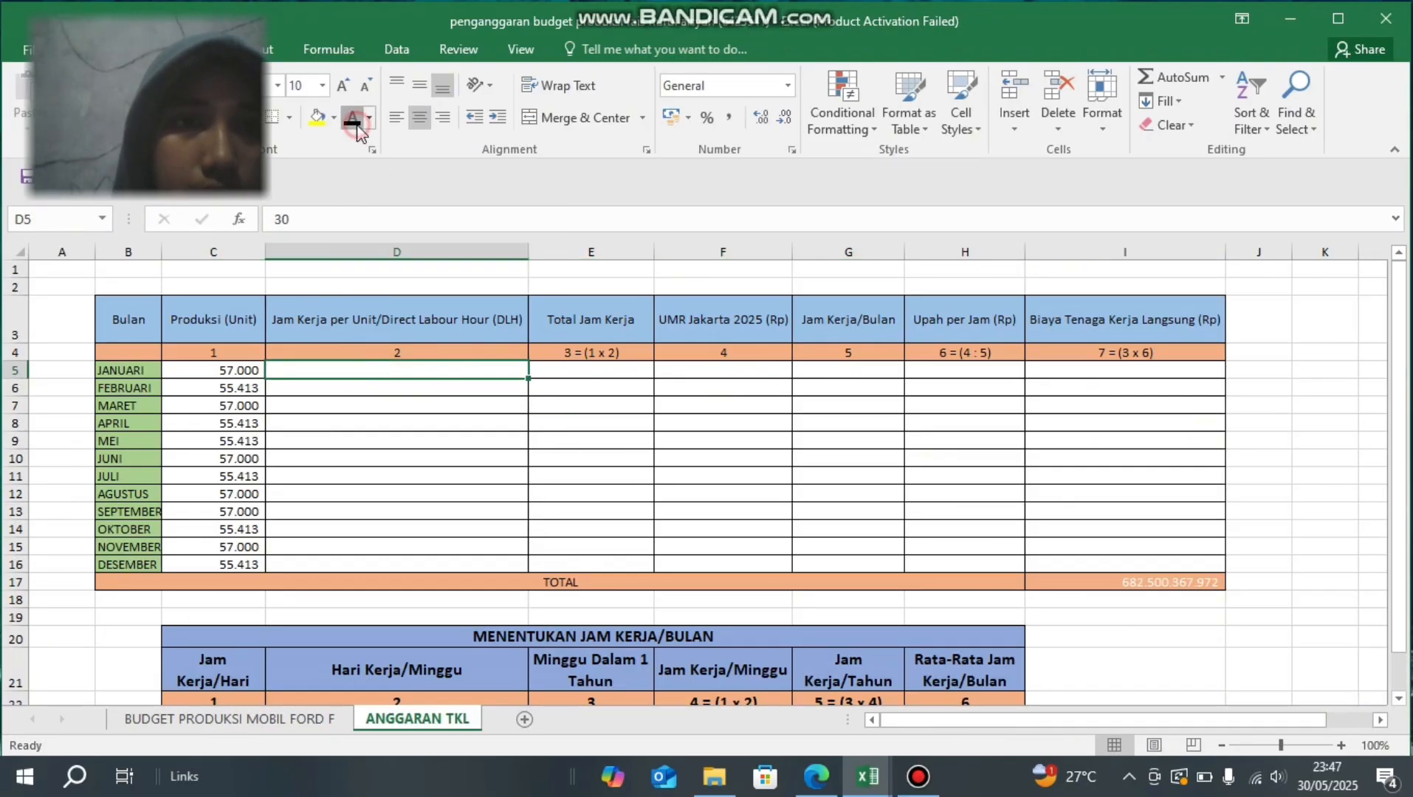
{"action": "left_click", "coordinate": [376, 387]}
{"action": "left_click", "coordinate": [378, 369]}
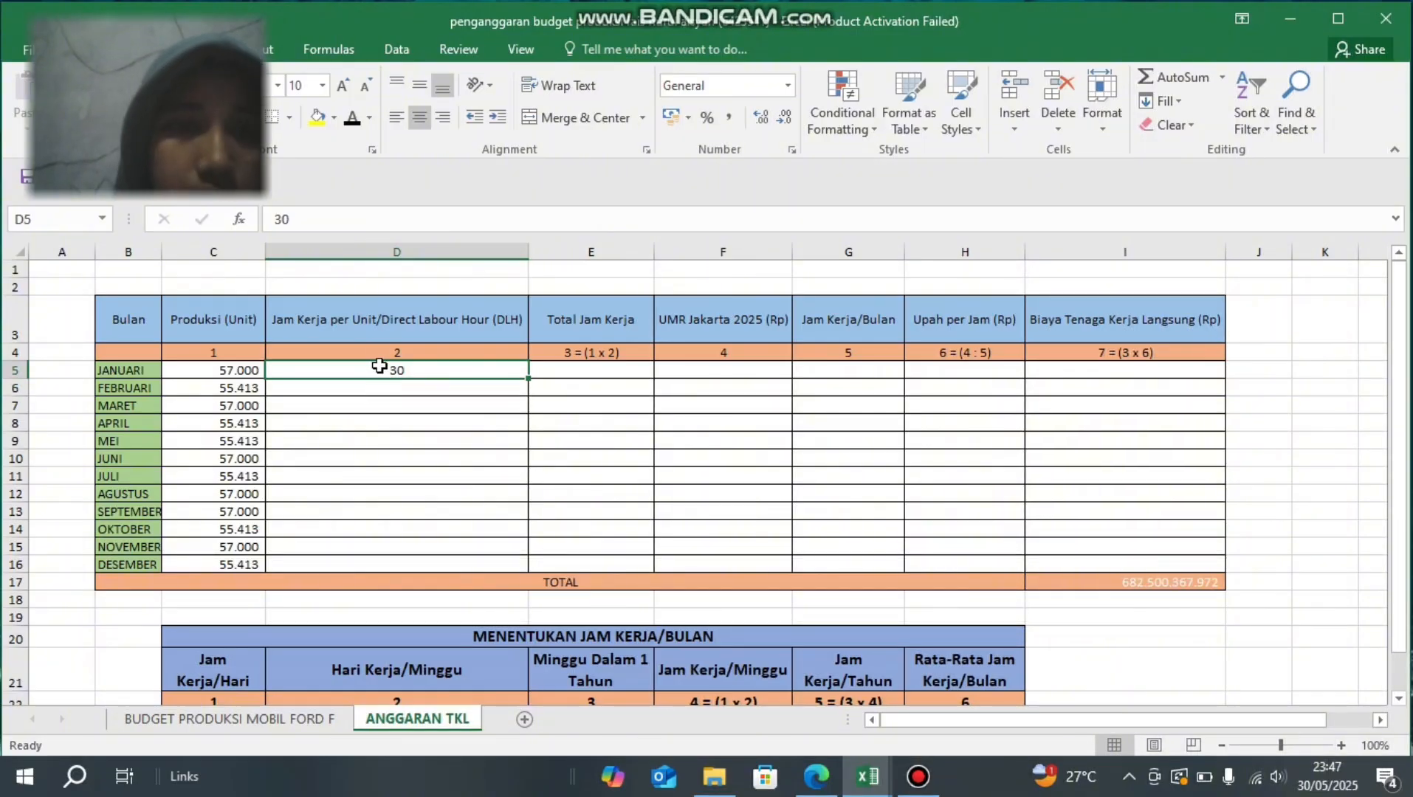
{"action": "left_click_drag", "start_coordinate": [379, 373], "coordinate": [358, 563]}
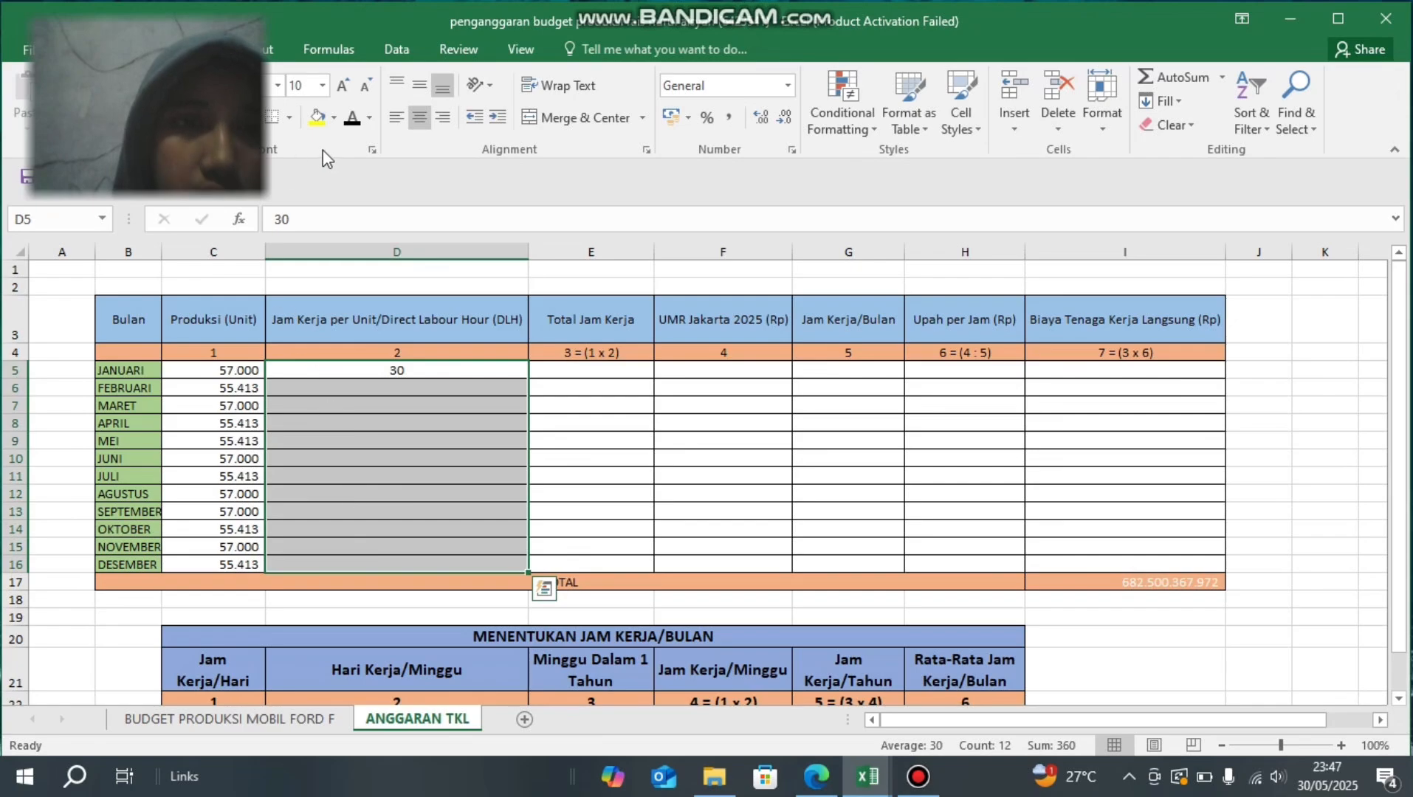
{"action": "left_click", "coordinate": [345, 124]}
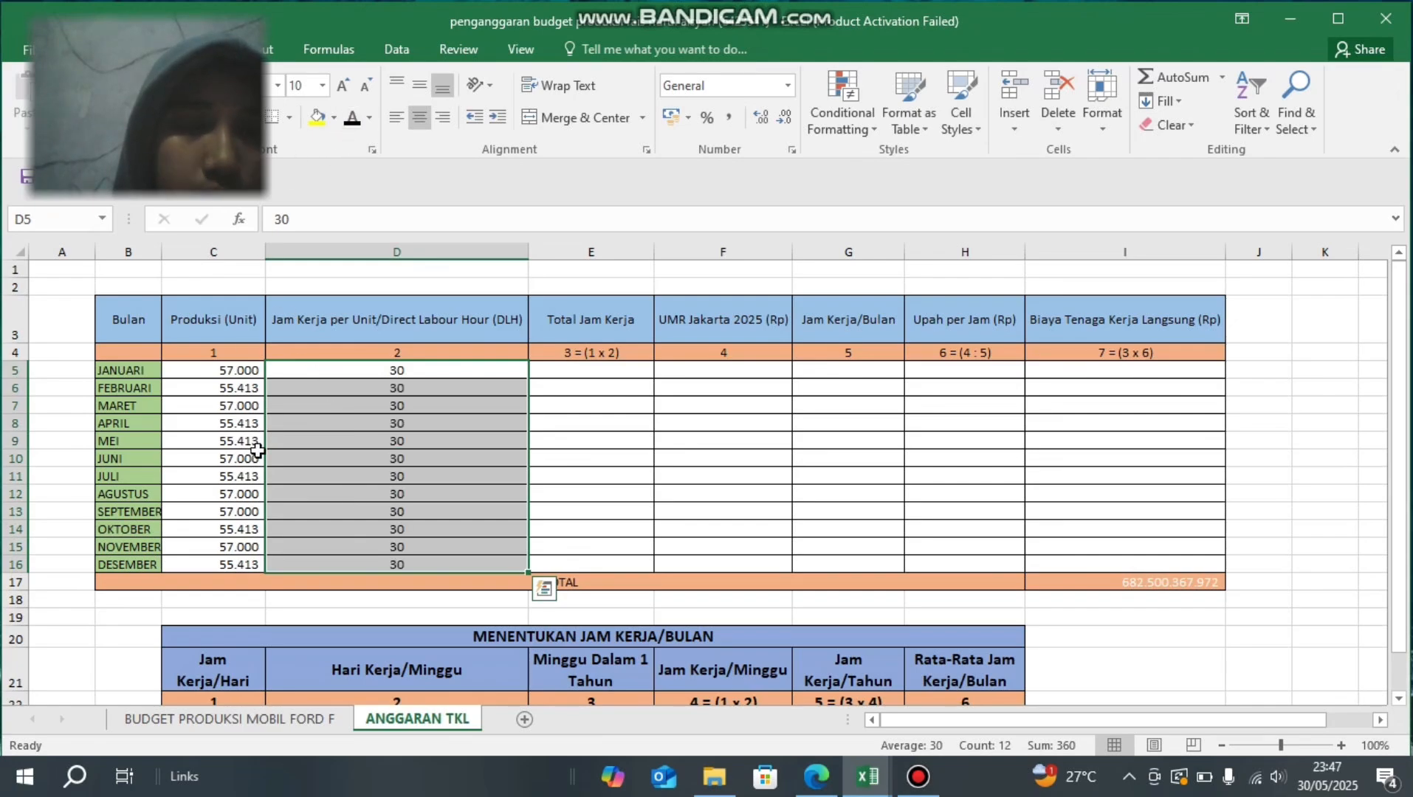
{"action": "left_click", "coordinate": [330, 462]}
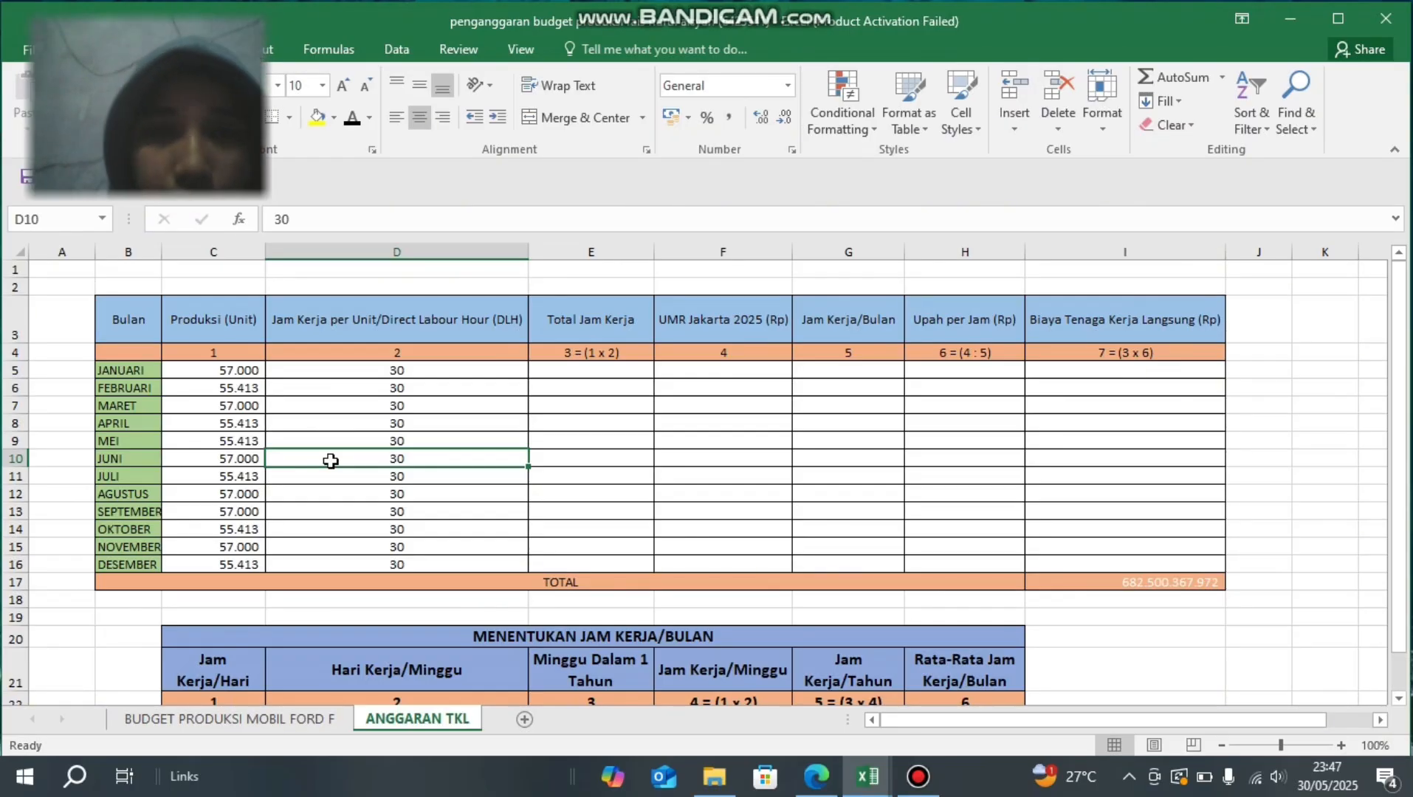
- Check which cells the January Total Jam Kerja formula in E5 multiplies
{"action": "left_click", "coordinate": [542, 370]}
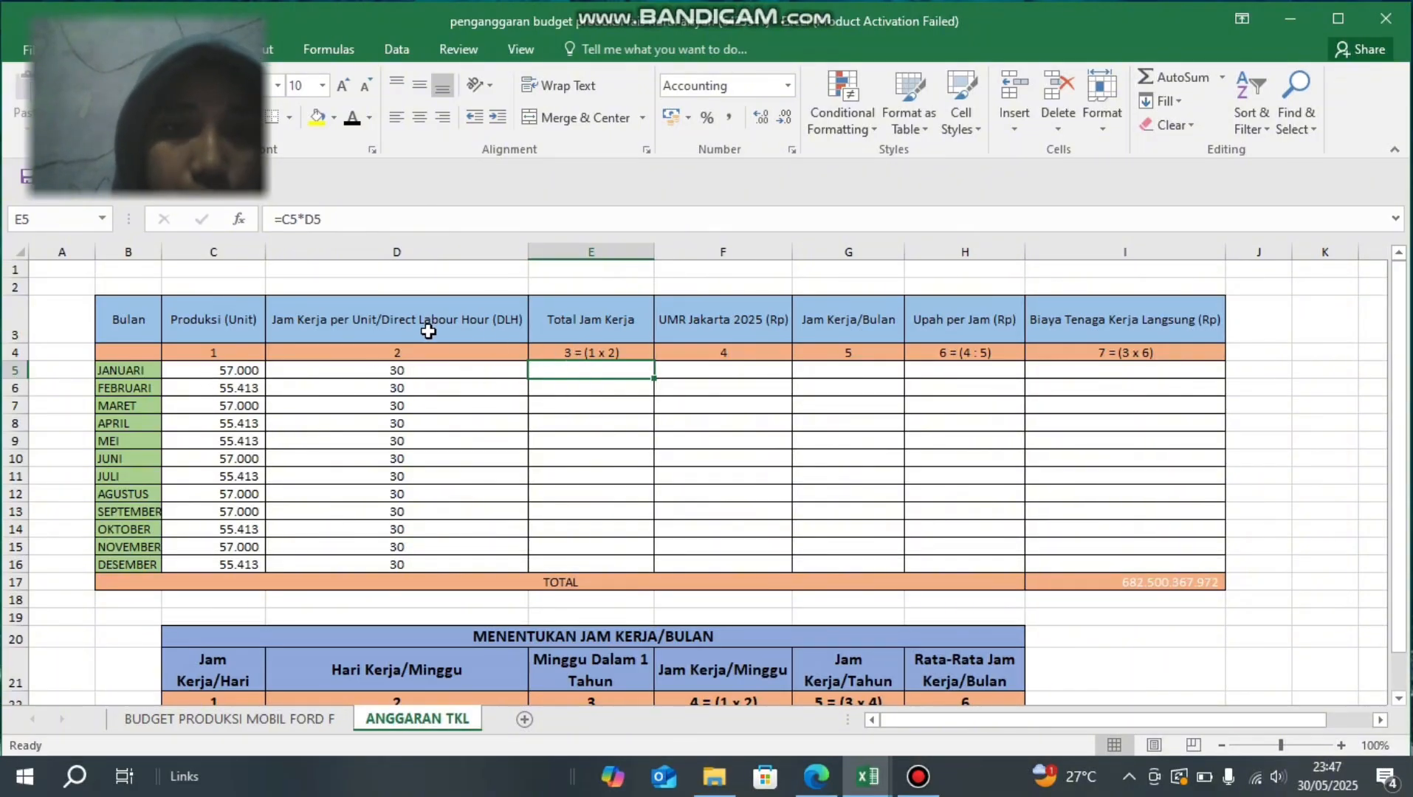
{"action": "left_click", "coordinate": [339, 220]}
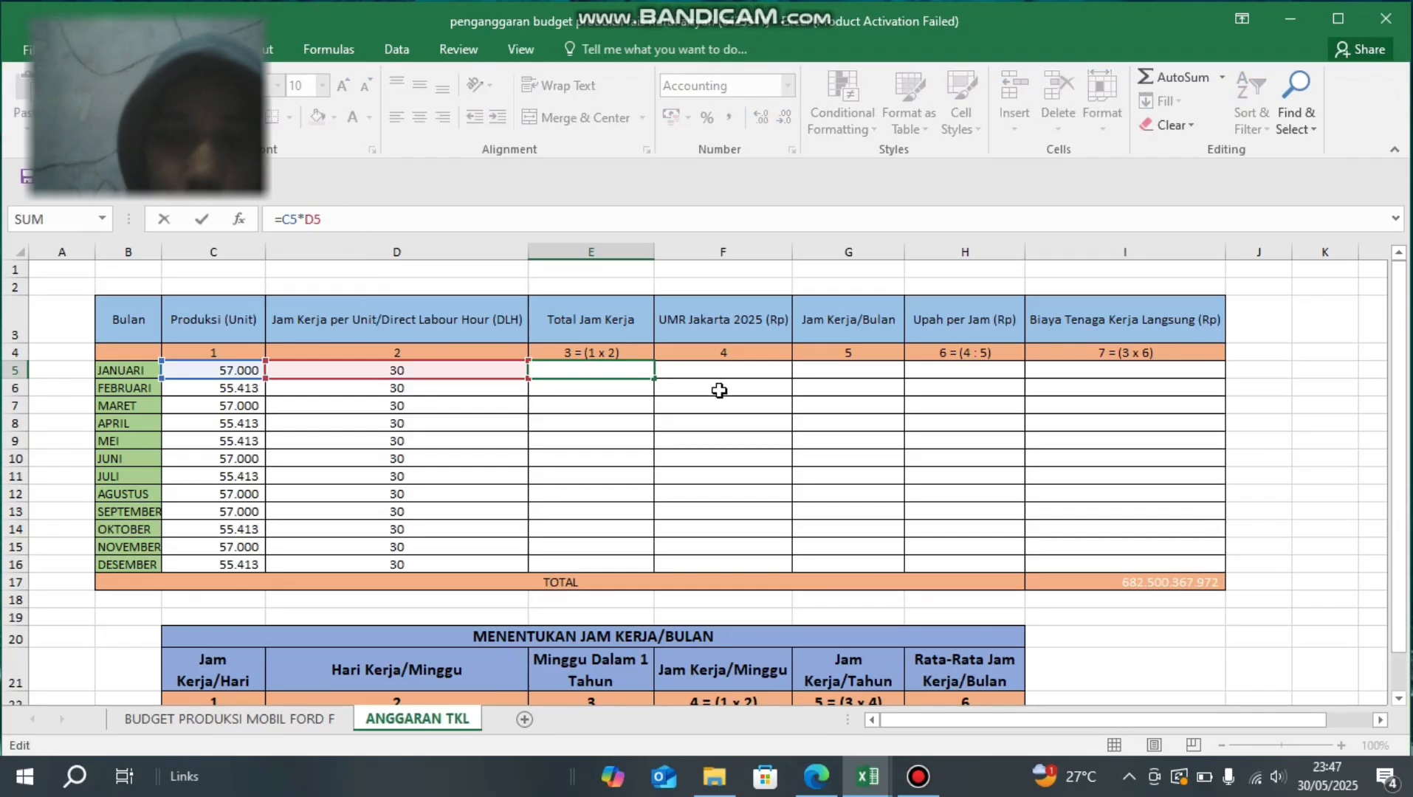
{"action": "key", "text": "Return"}
{"action": "key", "text": "Up"}
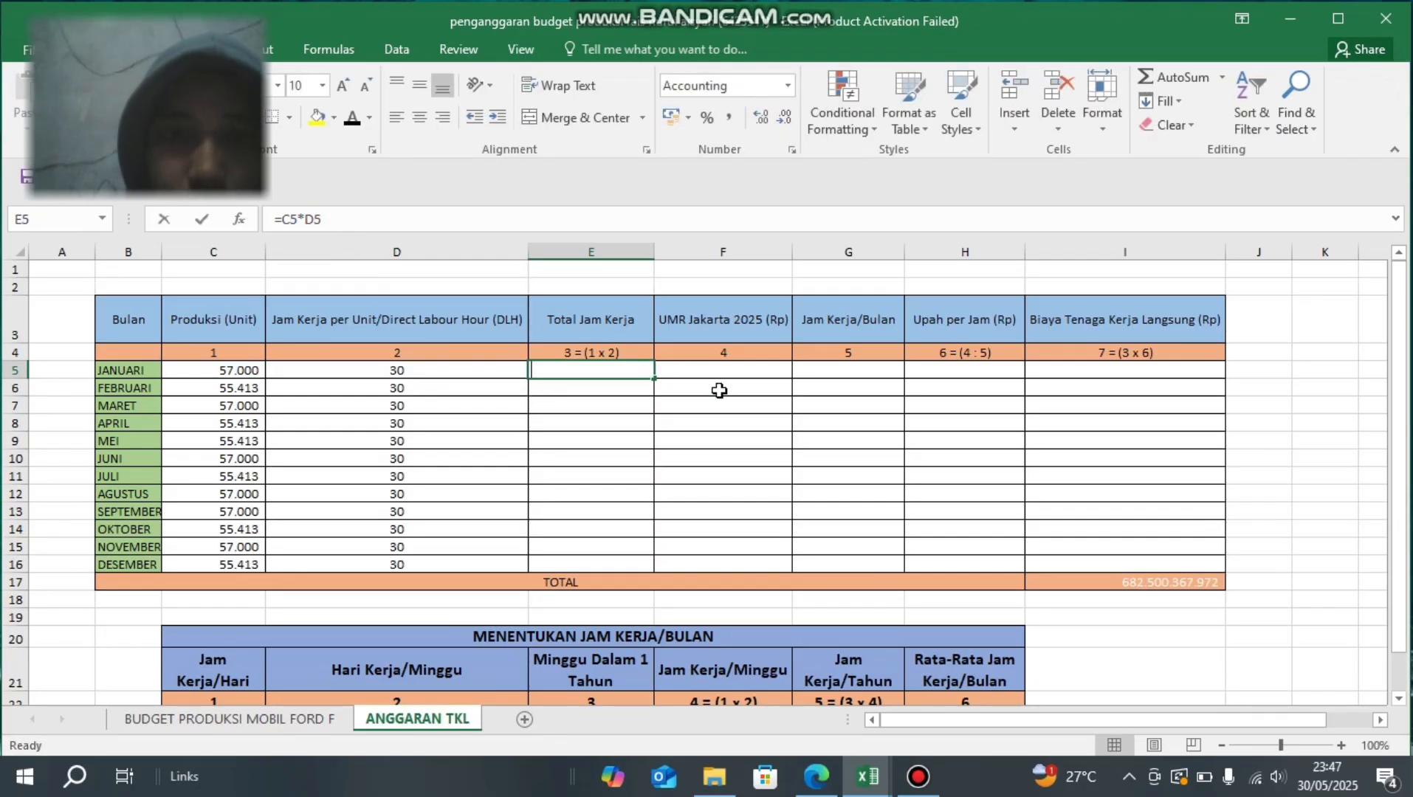
- Re-enter the January Total Jam Kerja formula in E5 as =C5*D5 and set the cell's font colour to black
{"action": "type", "text": "="}
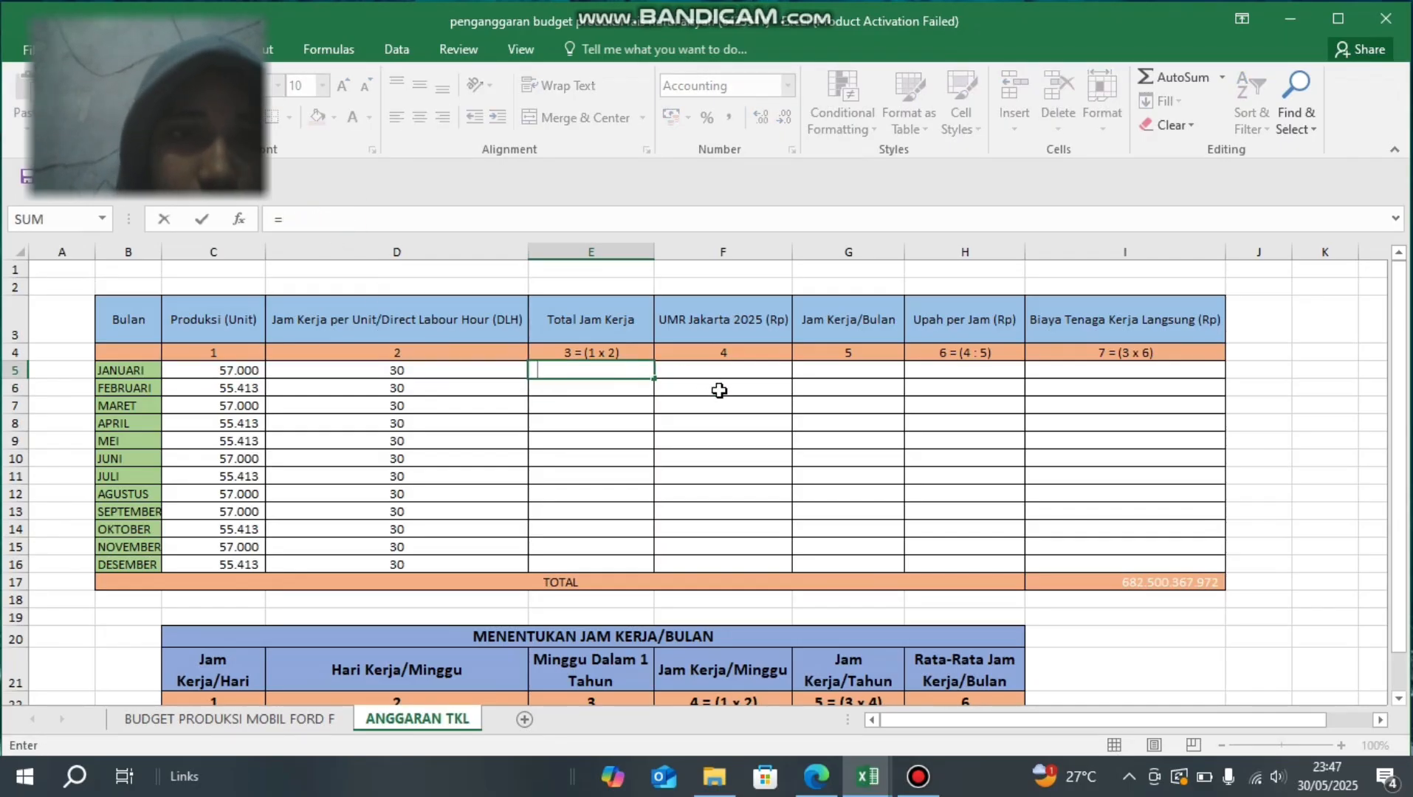
{"action": "left_click", "coordinate": [244, 367]}
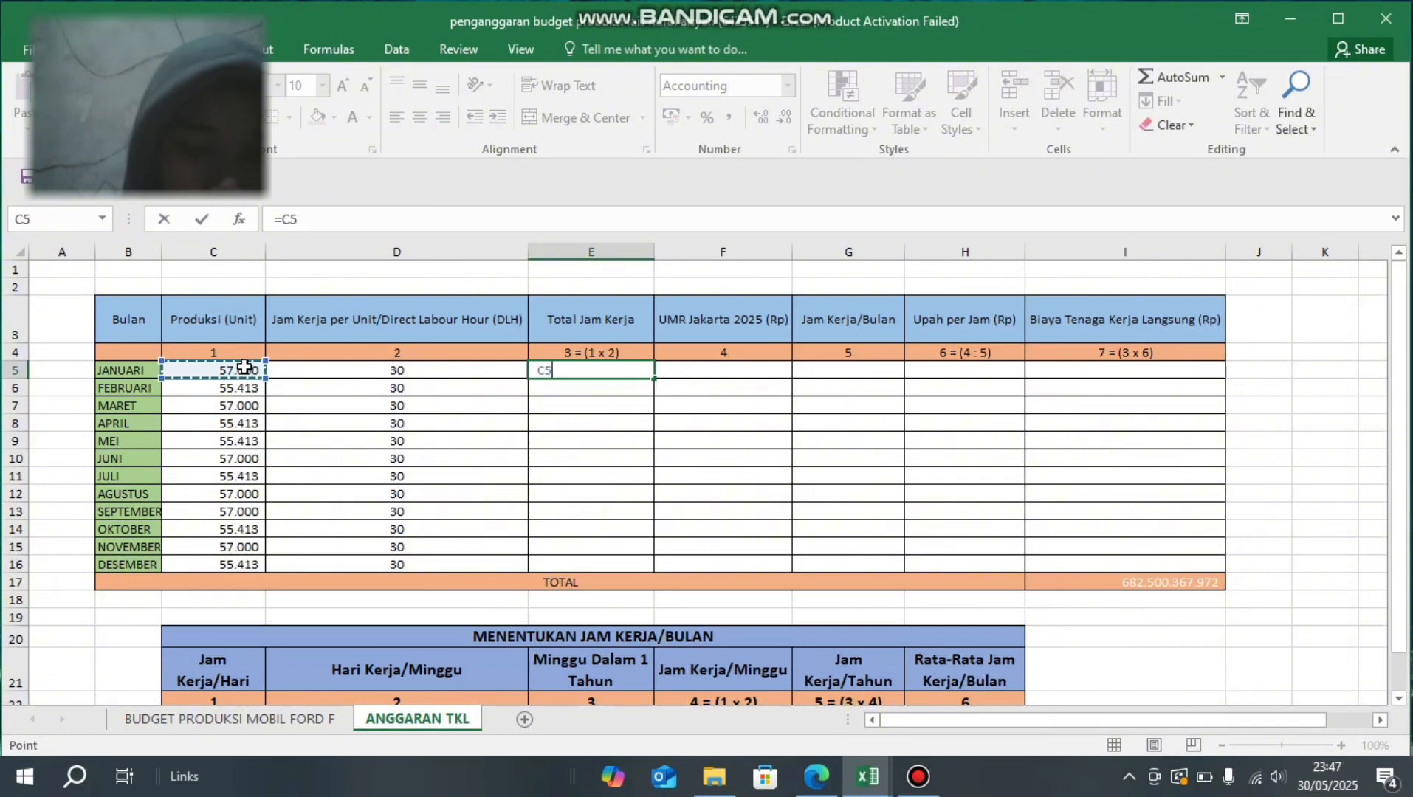
{"action": "type", "text": "*"}
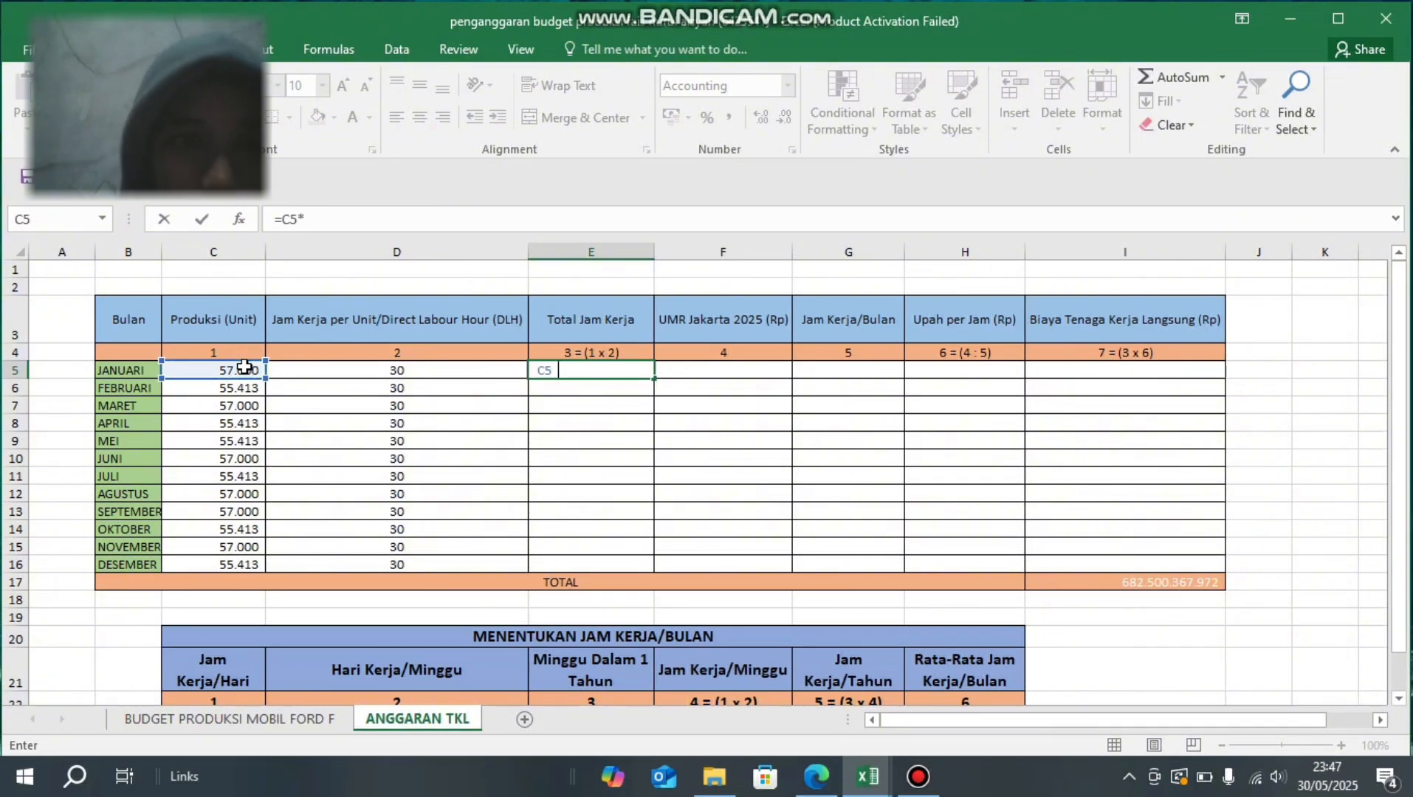
{"action": "left_click", "coordinate": [294, 367]}
{"action": "key", "text": "Return"}
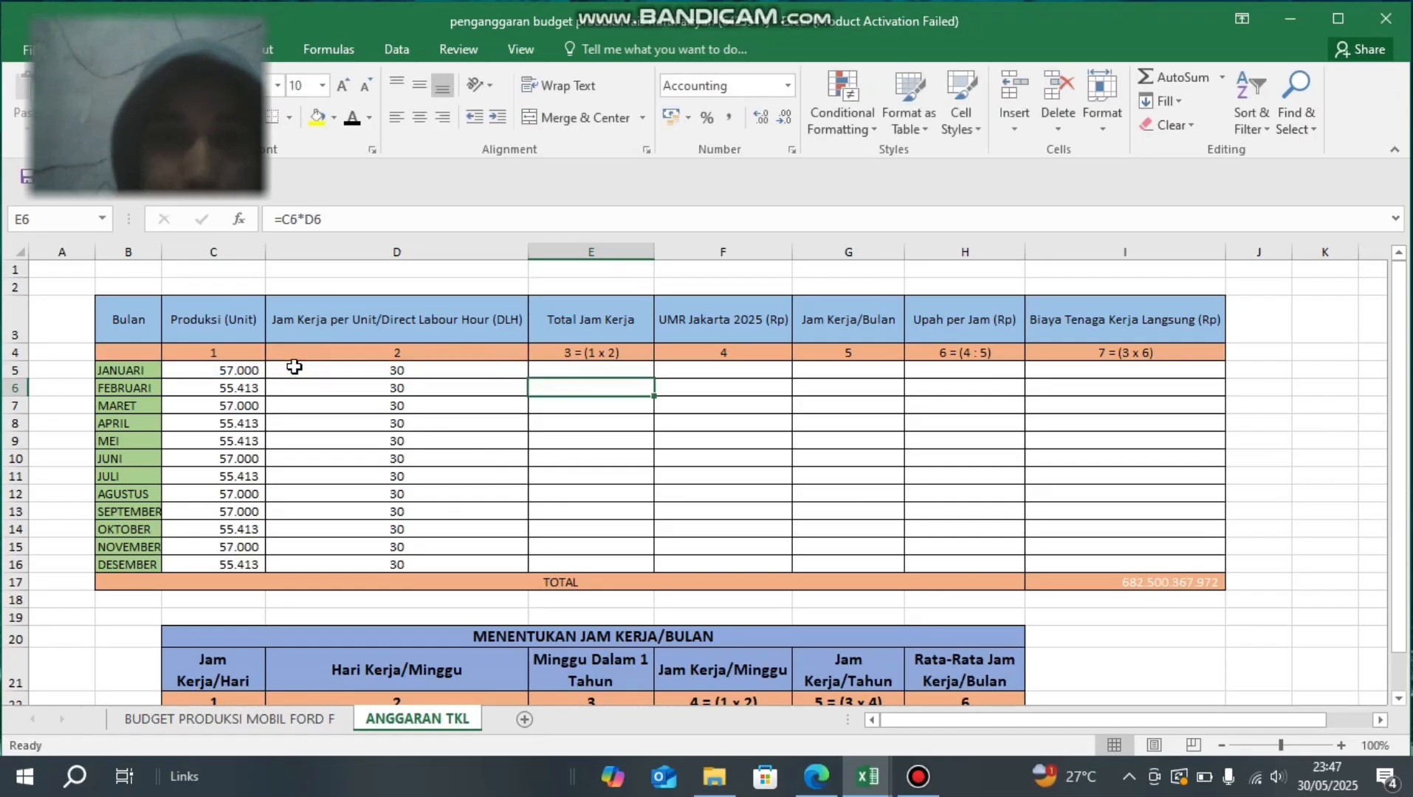
{"action": "key", "text": "Up"}
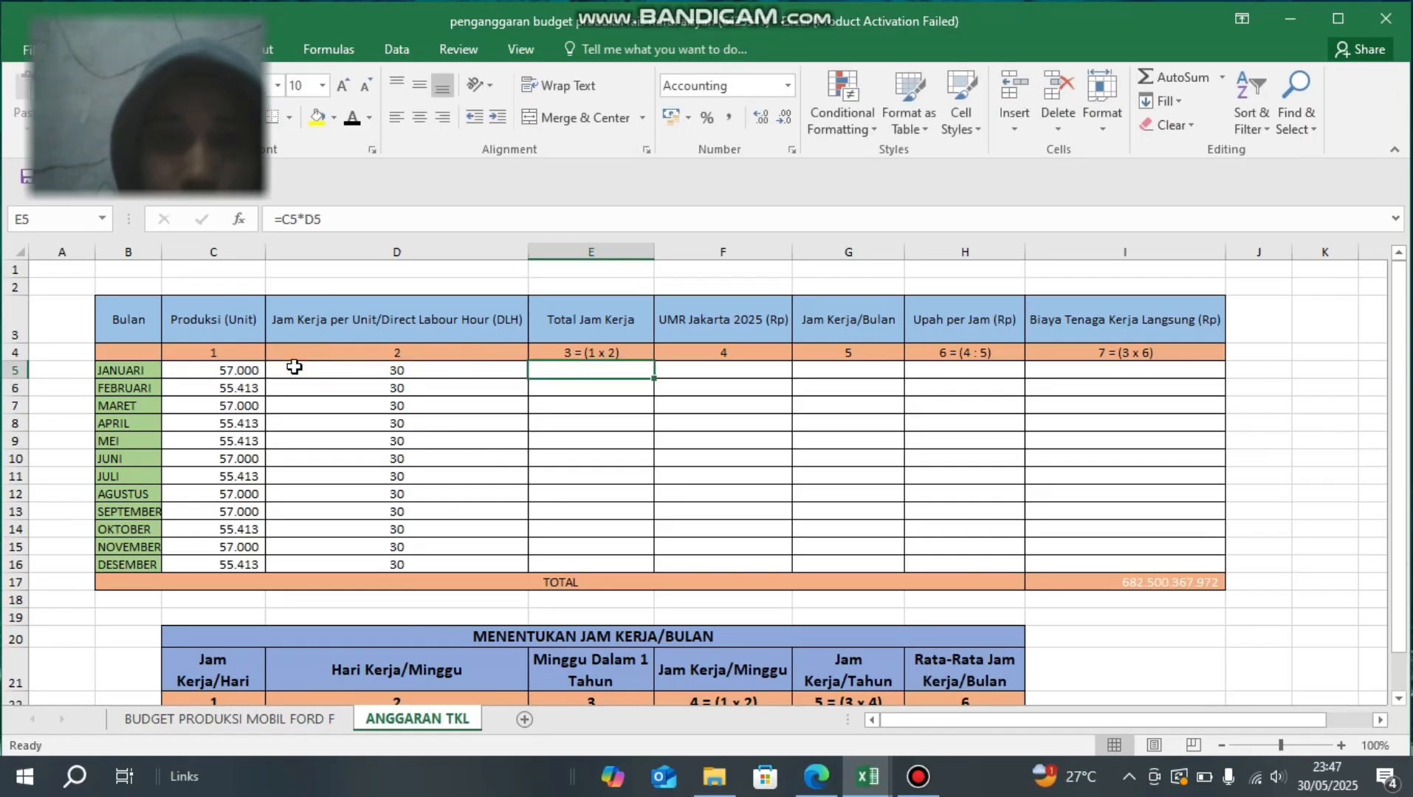
{"action": "left_click", "coordinate": [349, 118]}
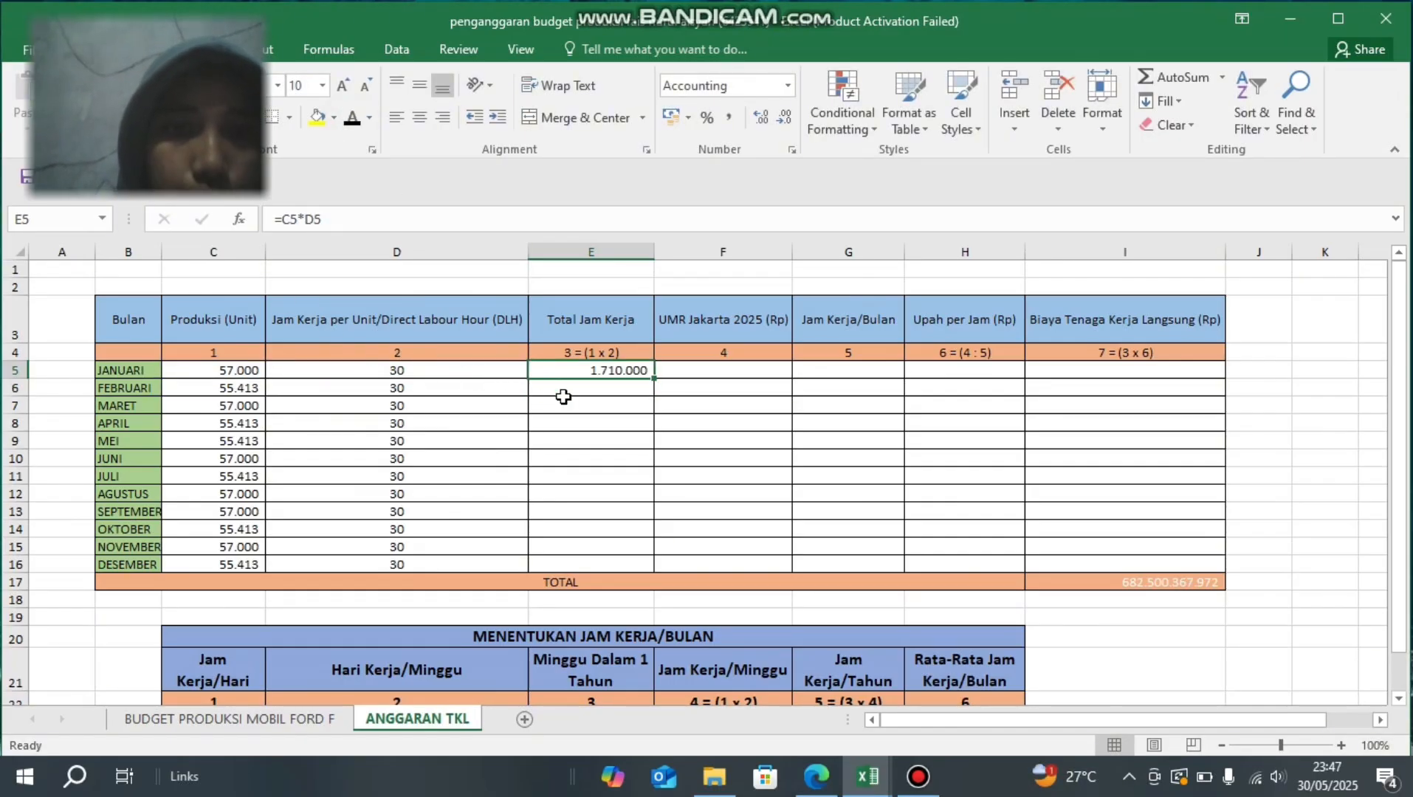
- Set the font colour of the February to December Total Jam Kerja cells E6:E16 to black
{"action": "left_click", "coordinate": [606, 396]}
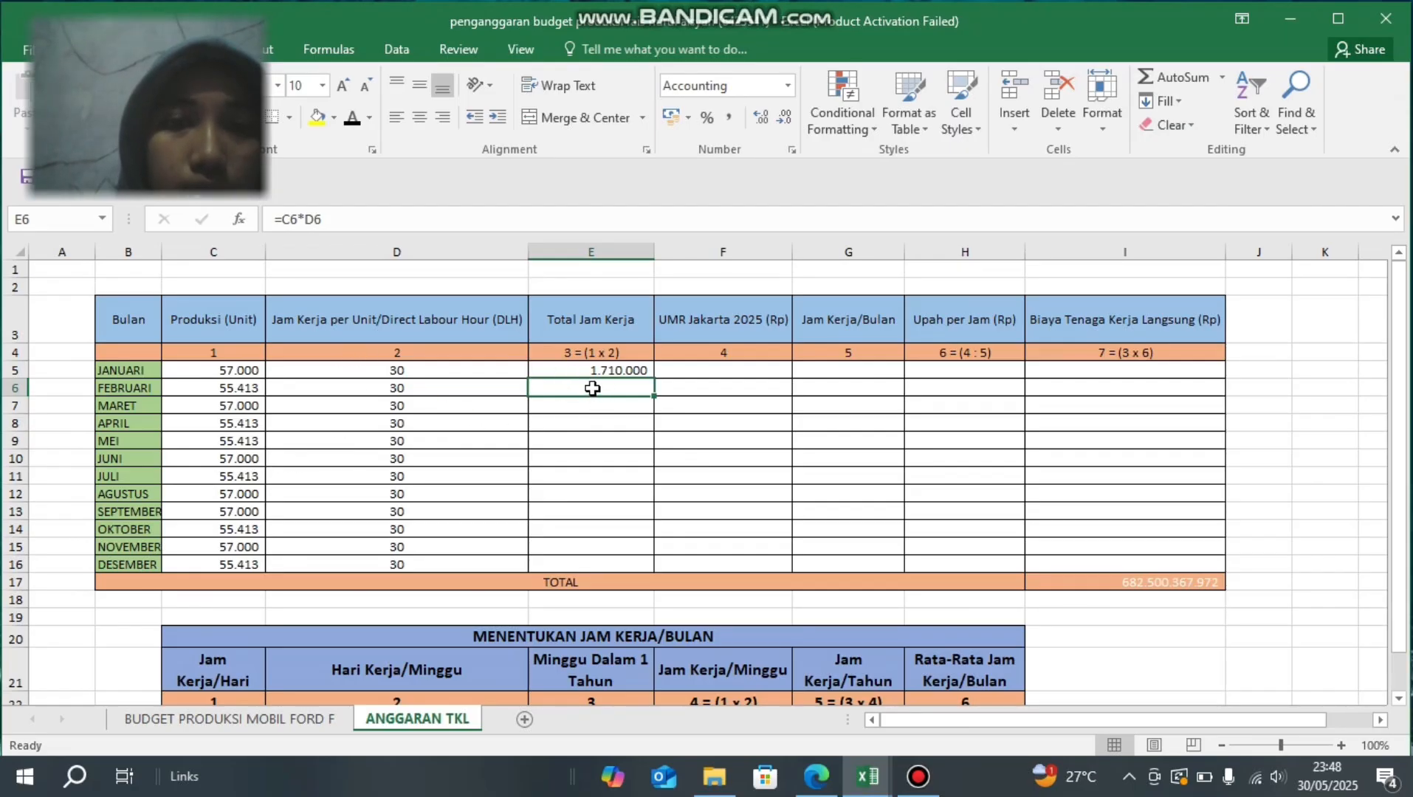
{"action": "left_click_drag", "start_coordinate": [592, 388], "coordinate": [588, 562]}
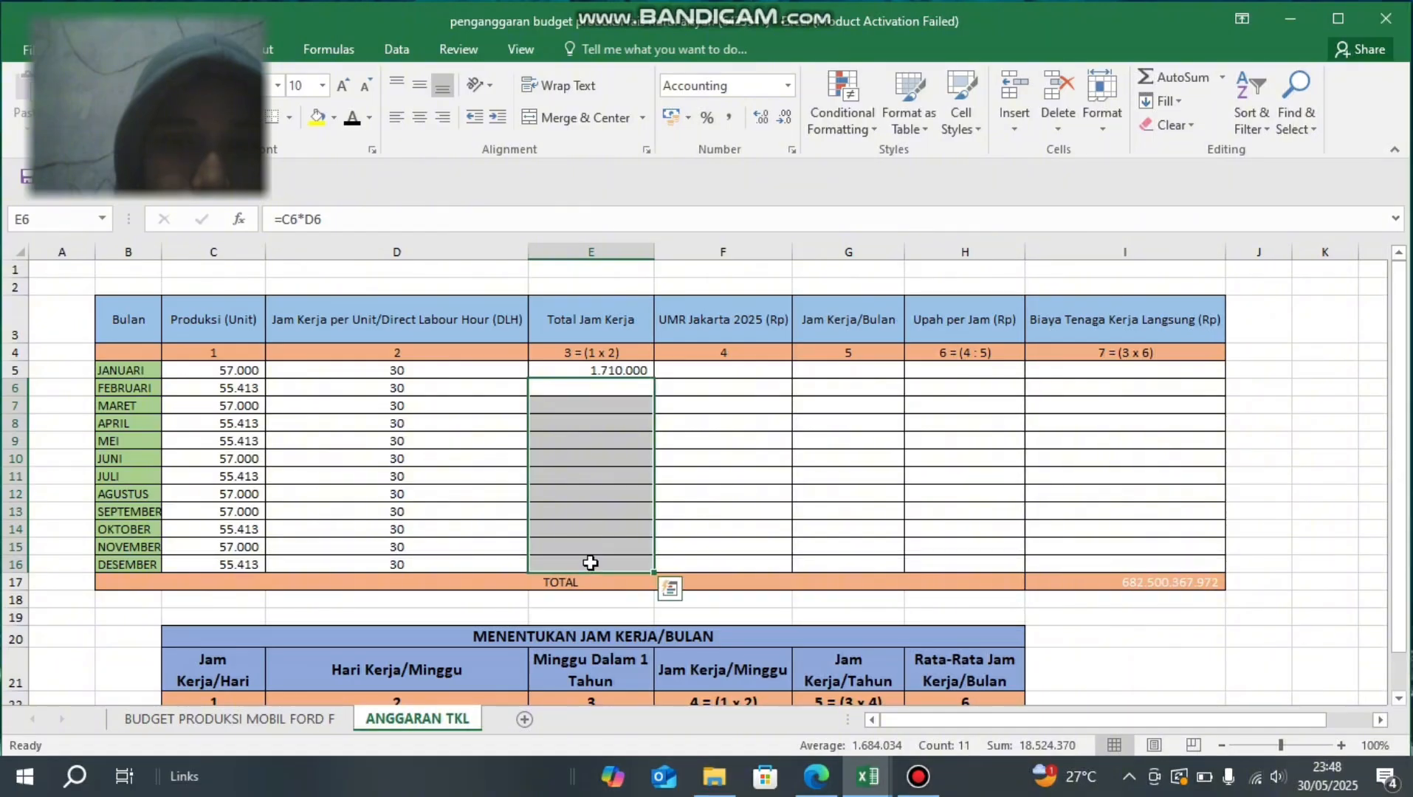
{"action": "left_click", "coordinate": [354, 127]}
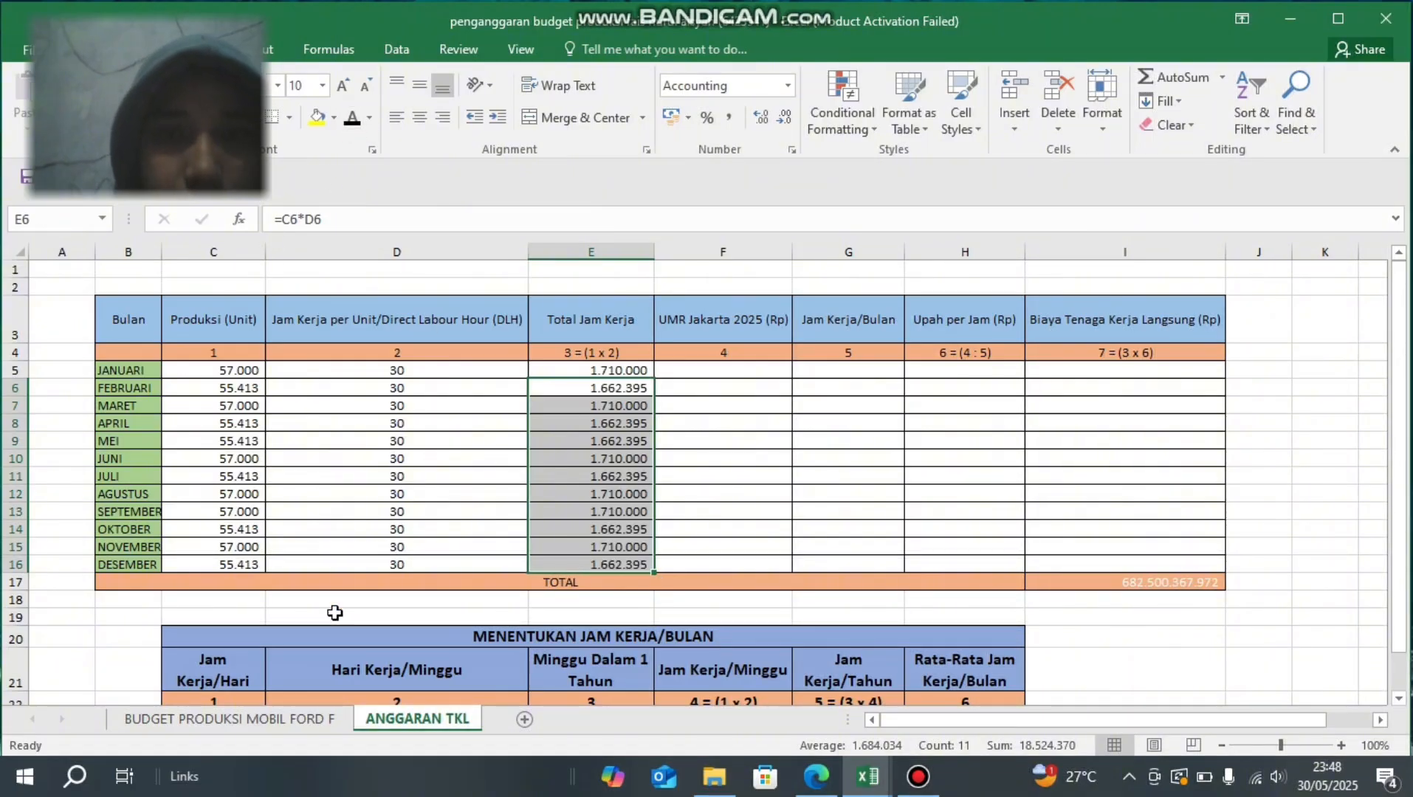
- Set the font colour of the UMR Jakarta 2025 (Rp) cells F5:F16 to black, starting with January's cell F5
{"action": "left_click", "coordinate": [683, 382]}
{"action": "key", "text": "Up"}
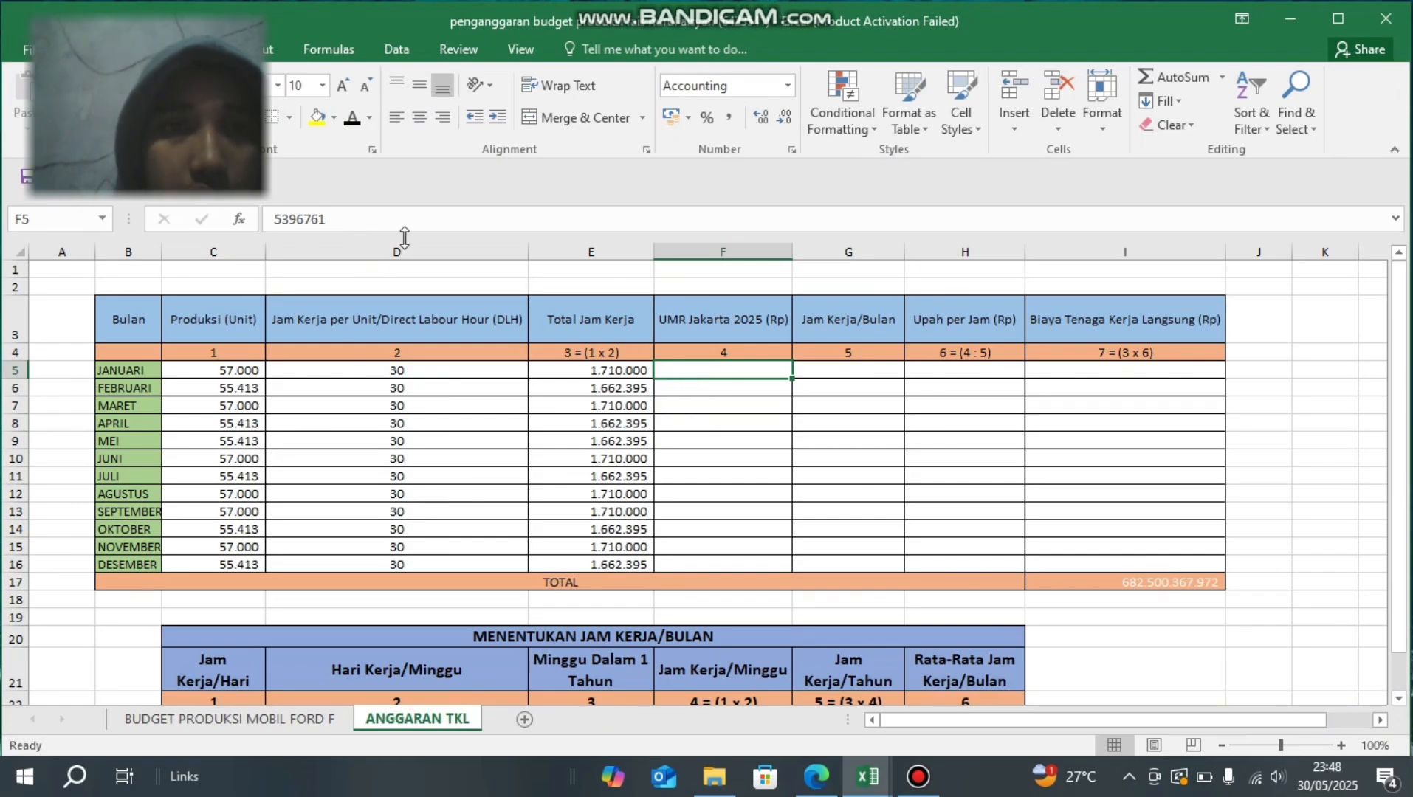
{"action": "left_click", "coordinate": [353, 123]}
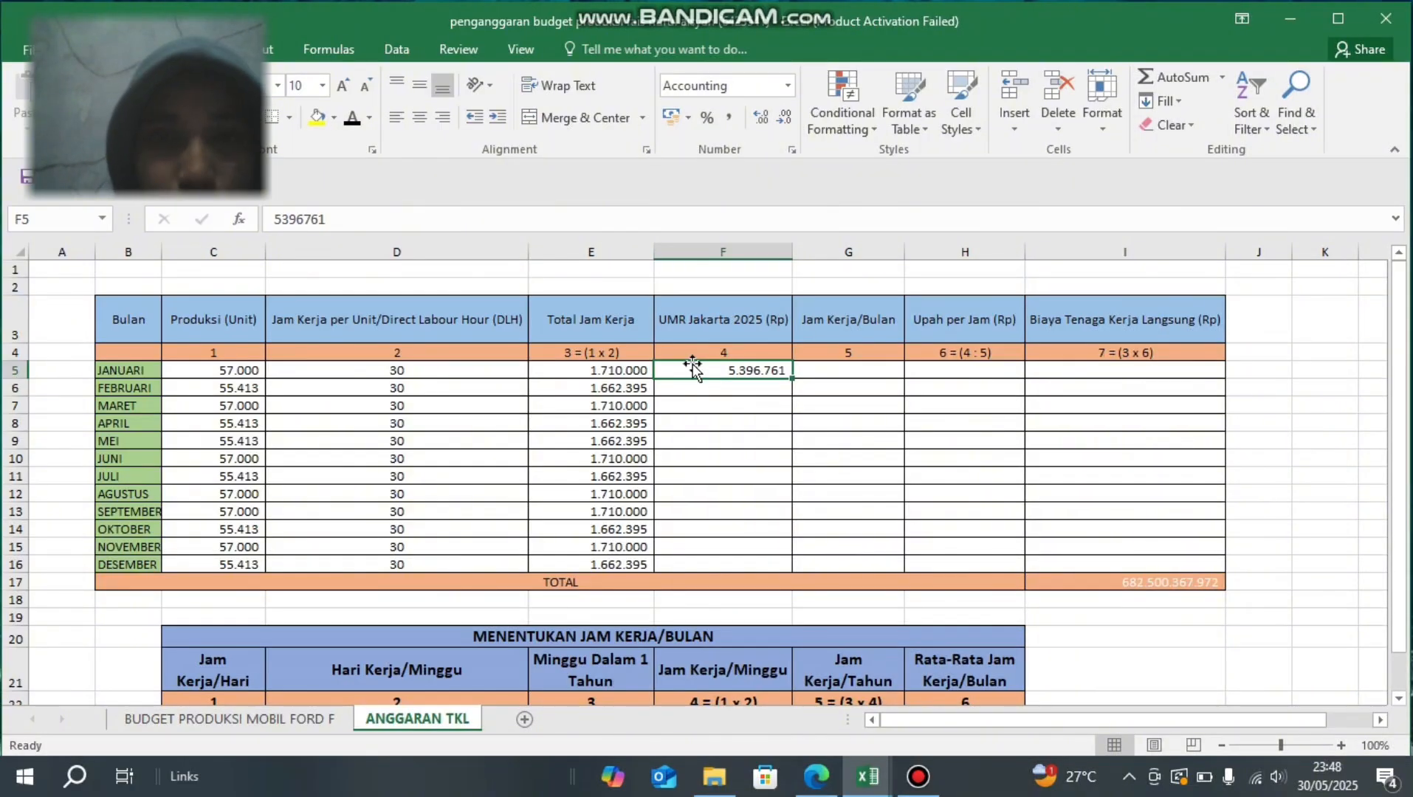
{"action": "left_click_drag", "start_coordinate": [696, 373], "coordinate": [706, 564]}
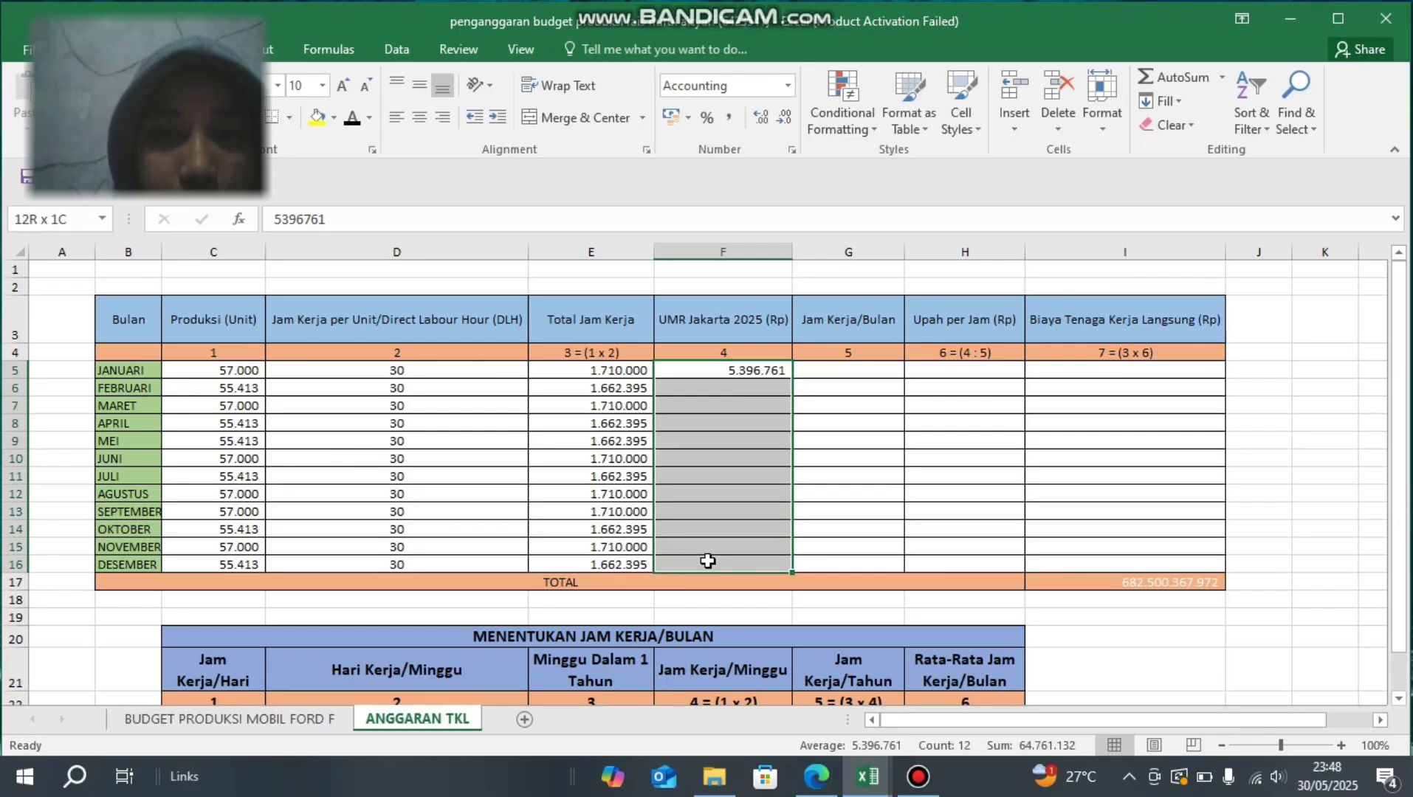
{"action": "left_click", "coordinate": [349, 121]}
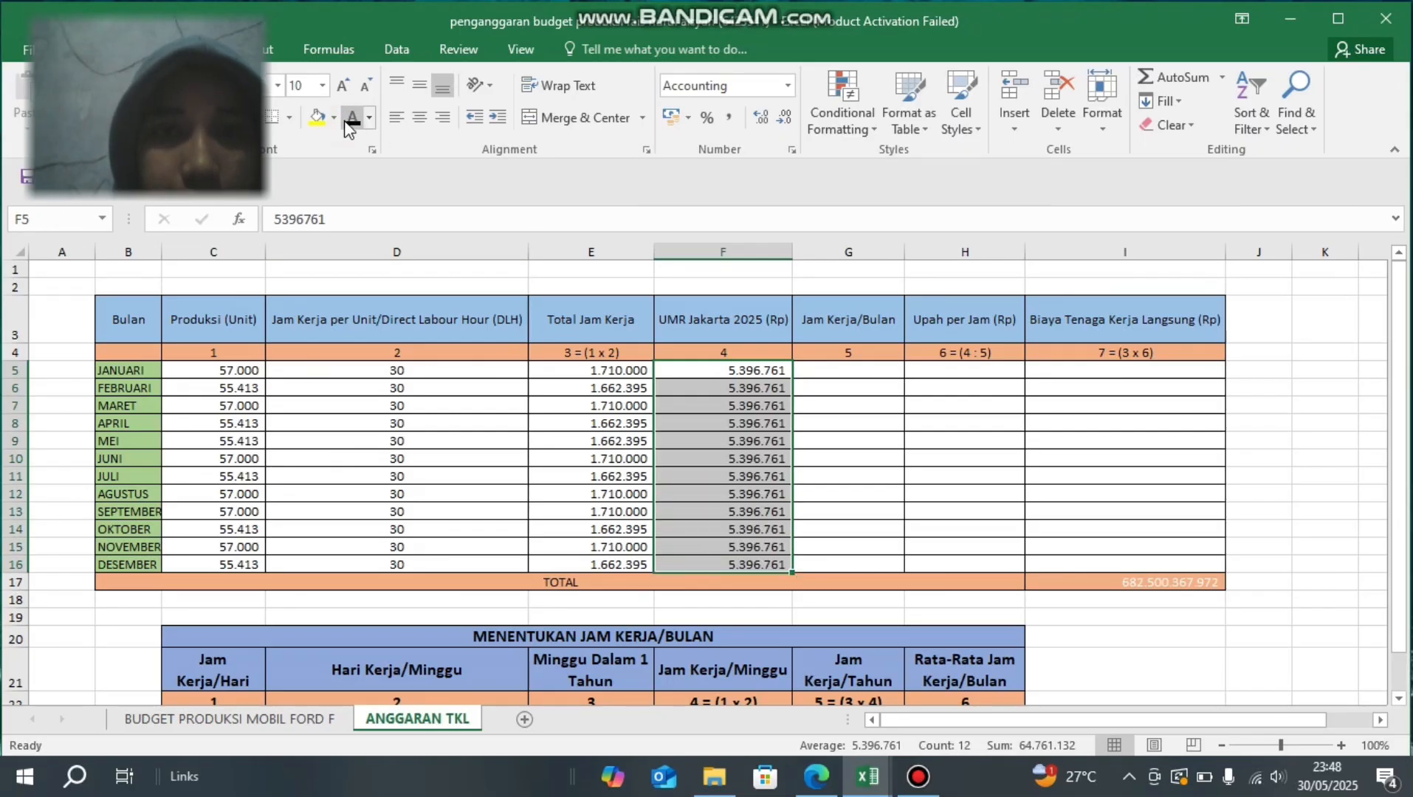
- Set the font colour of the Jam Kerja/Bulan cells G5:G16 to black, starting with January's cell G5
{"action": "left_click", "coordinate": [846, 459]}
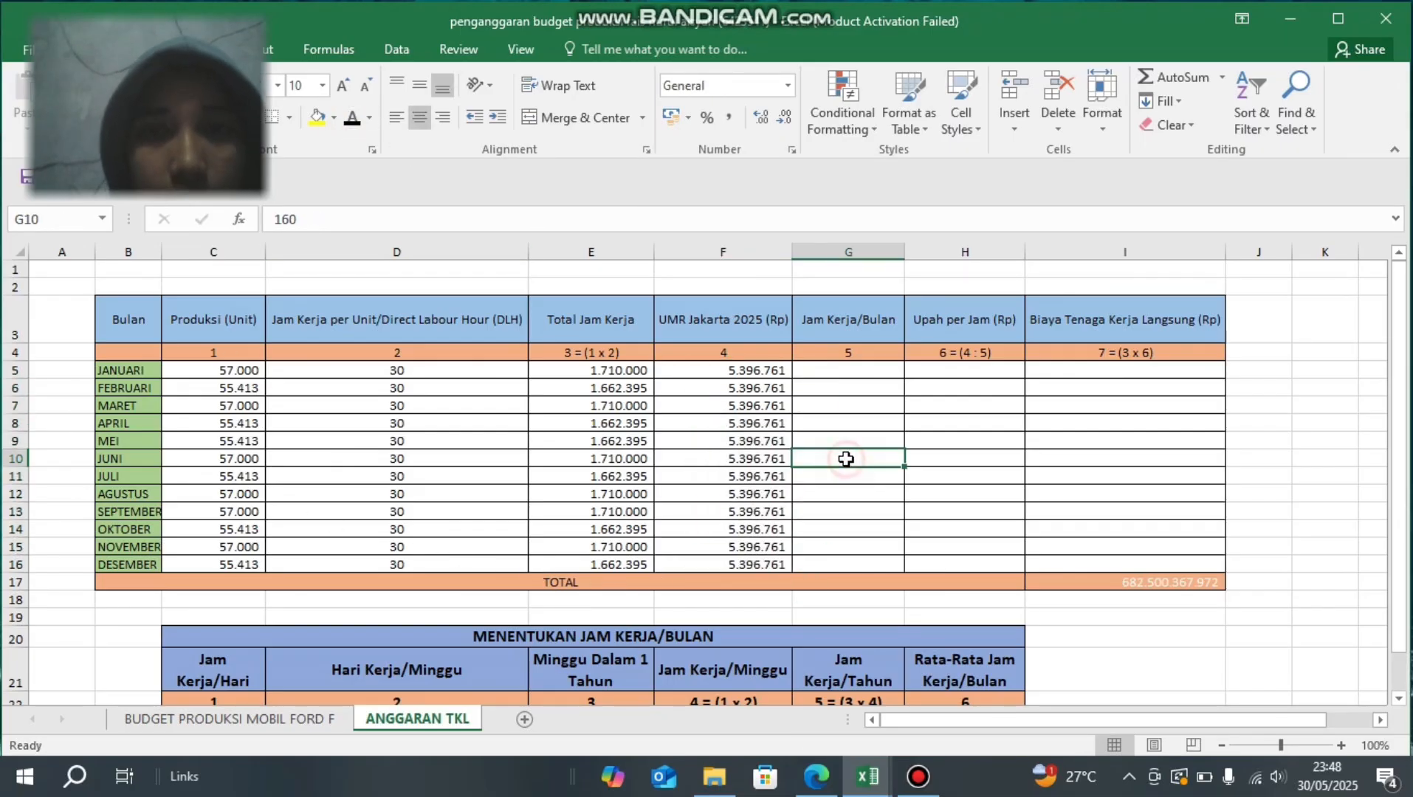
{"action": "left_click", "coordinate": [834, 372]}
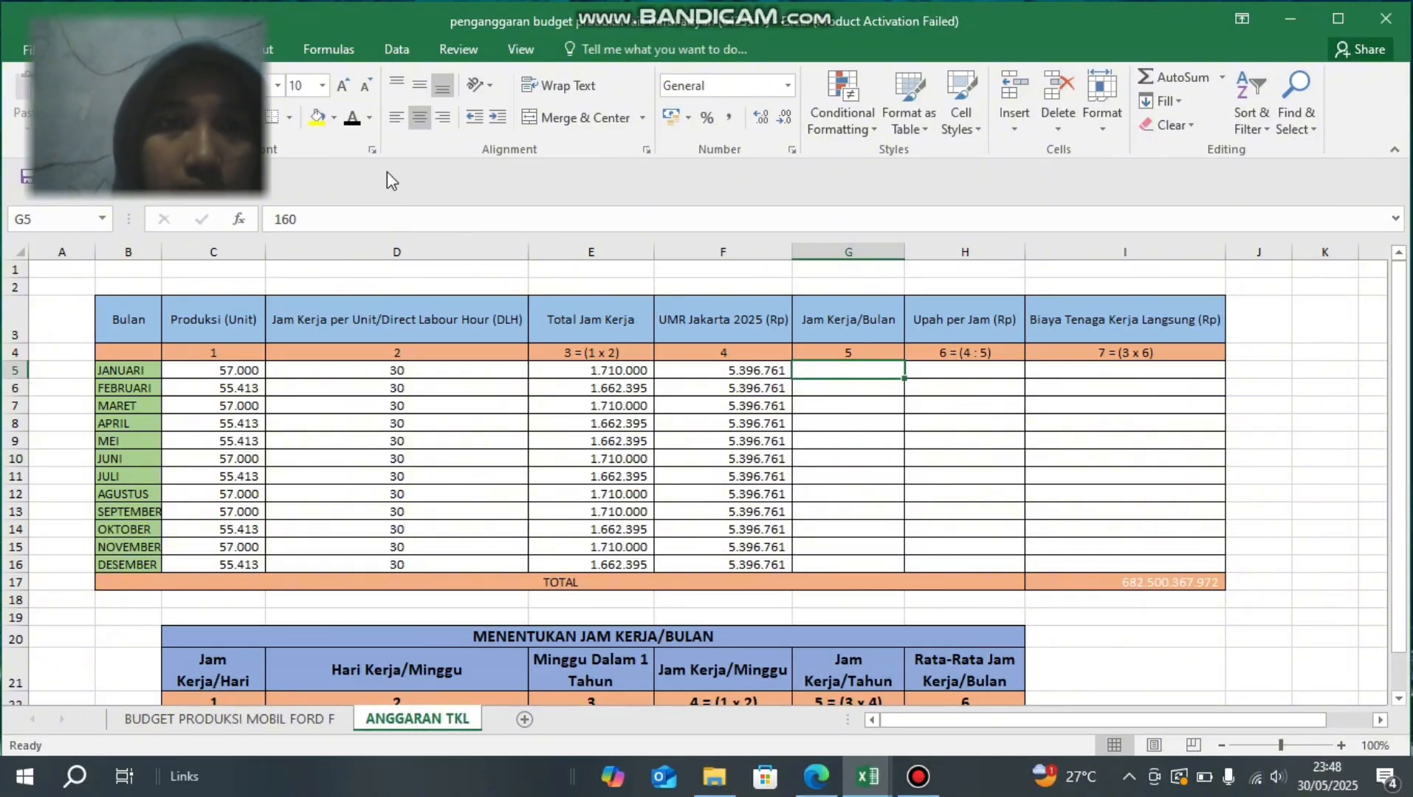
{"action": "left_click", "coordinate": [353, 126]}
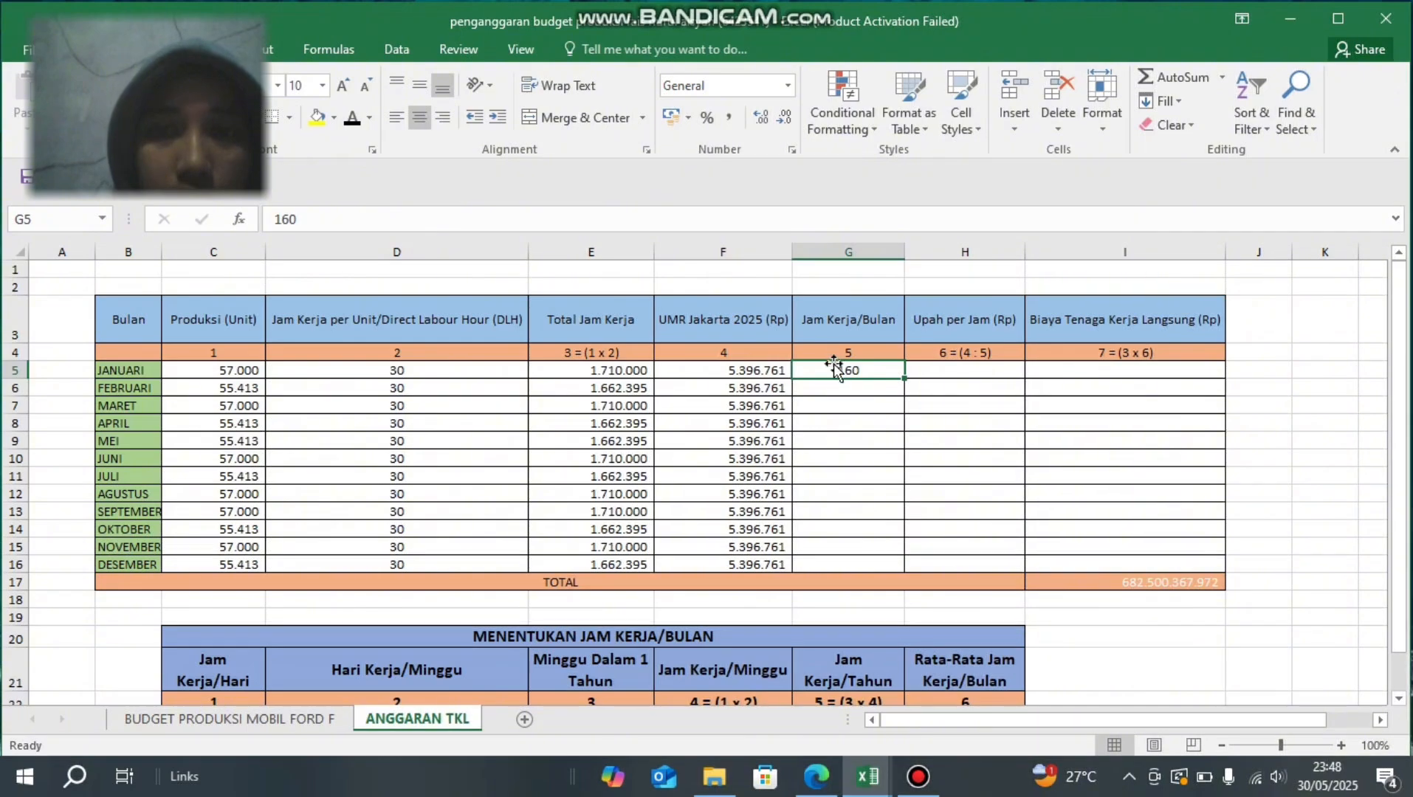
{"action": "left_click_drag", "start_coordinate": [833, 368], "coordinate": [823, 564]}
{"action": "left_click", "coordinate": [354, 127]}
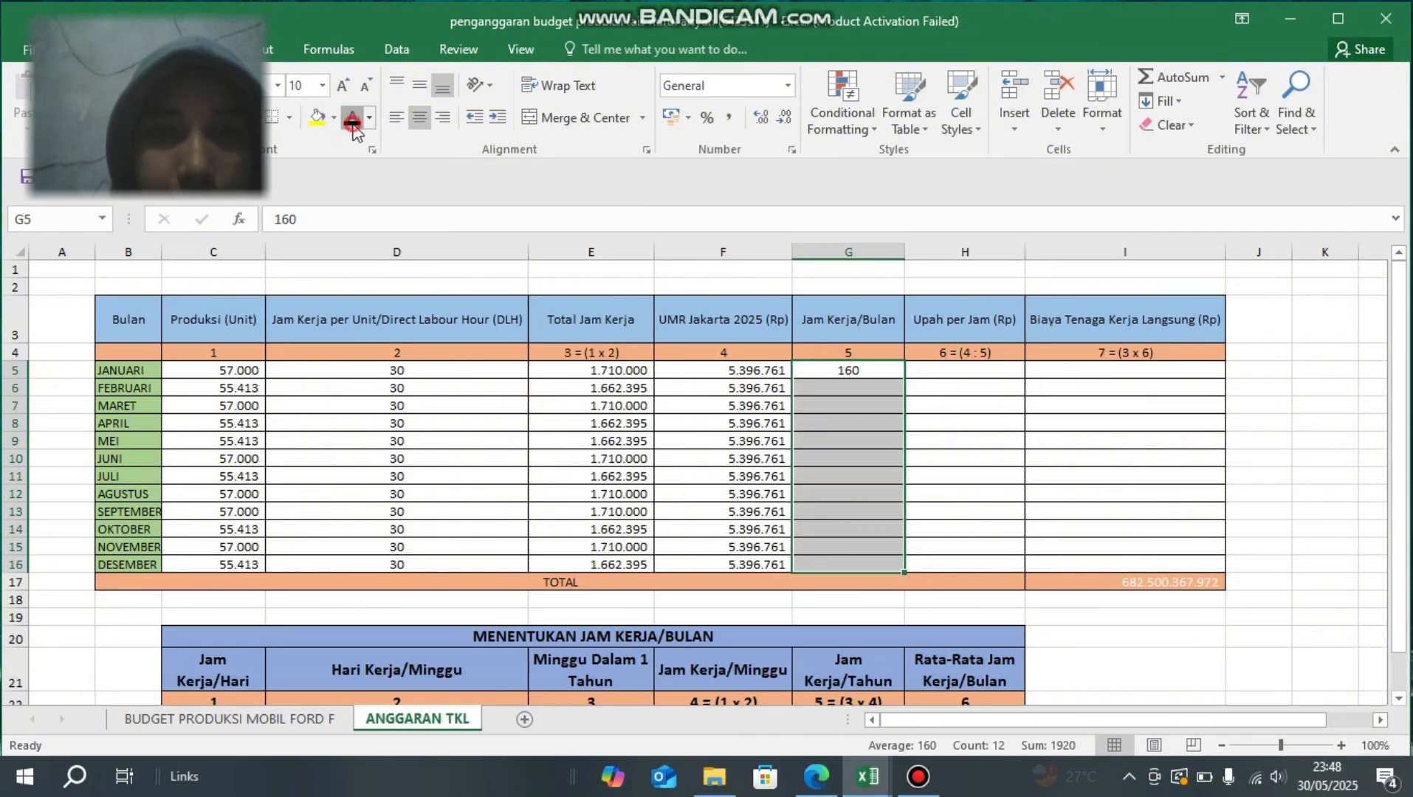
- Re-enter the January Upah per Jam (Rp) formula in H5 as =F5/G5 and set the cell's font colour to black
{"action": "left_click", "coordinate": [940, 371]}
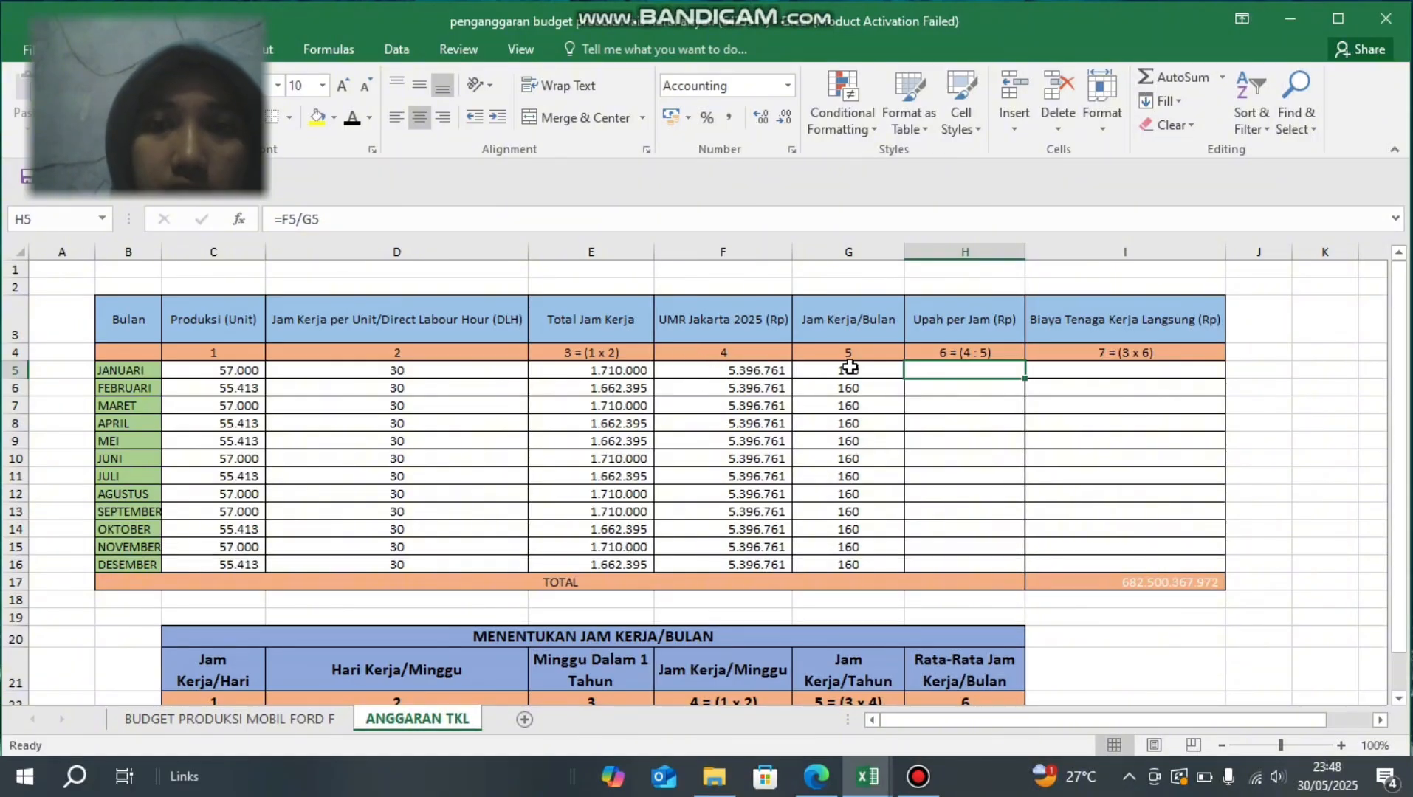
{"action": "left_click", "coordinate": [359, 215]}
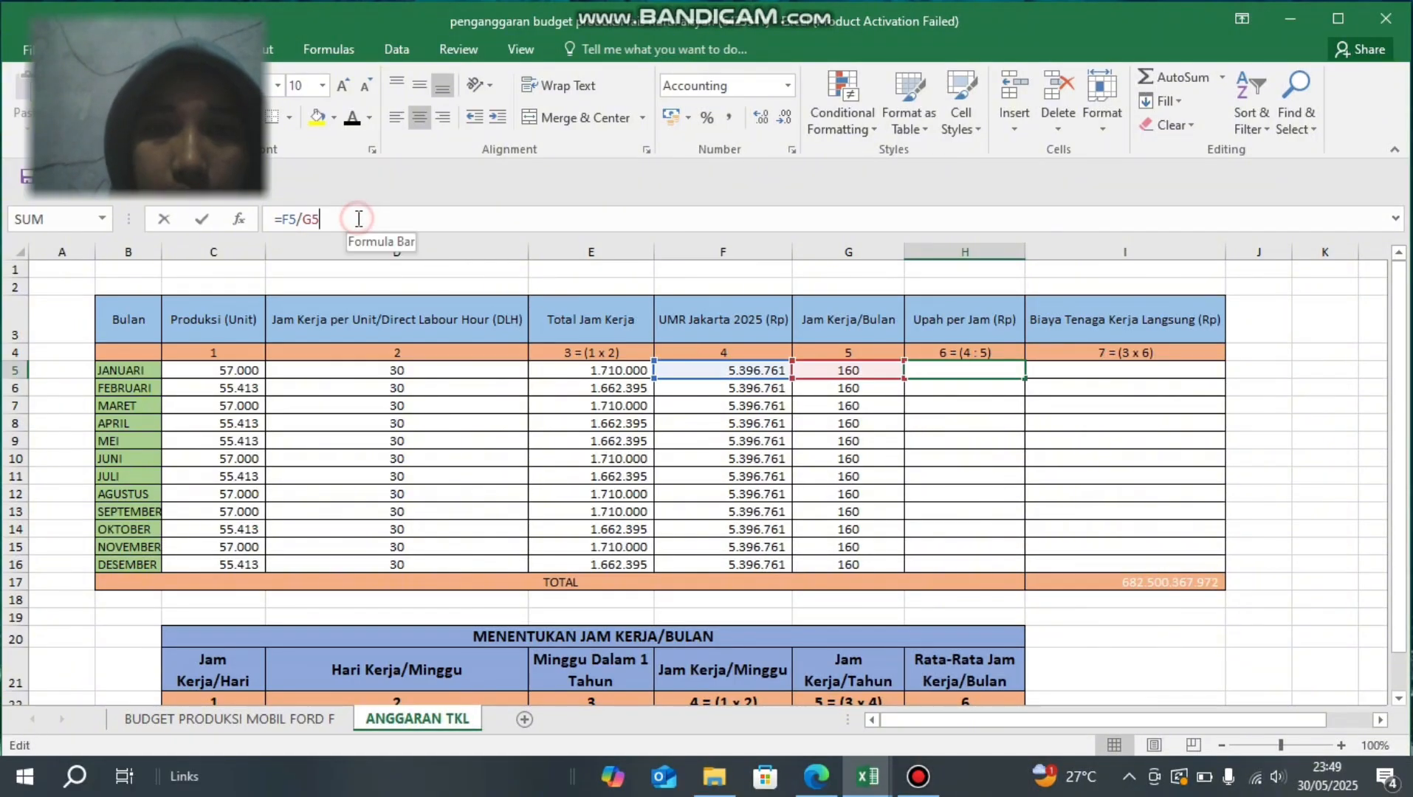
{"action": "key", "text": "Return"}
{"action": "key", "text": "Up"}
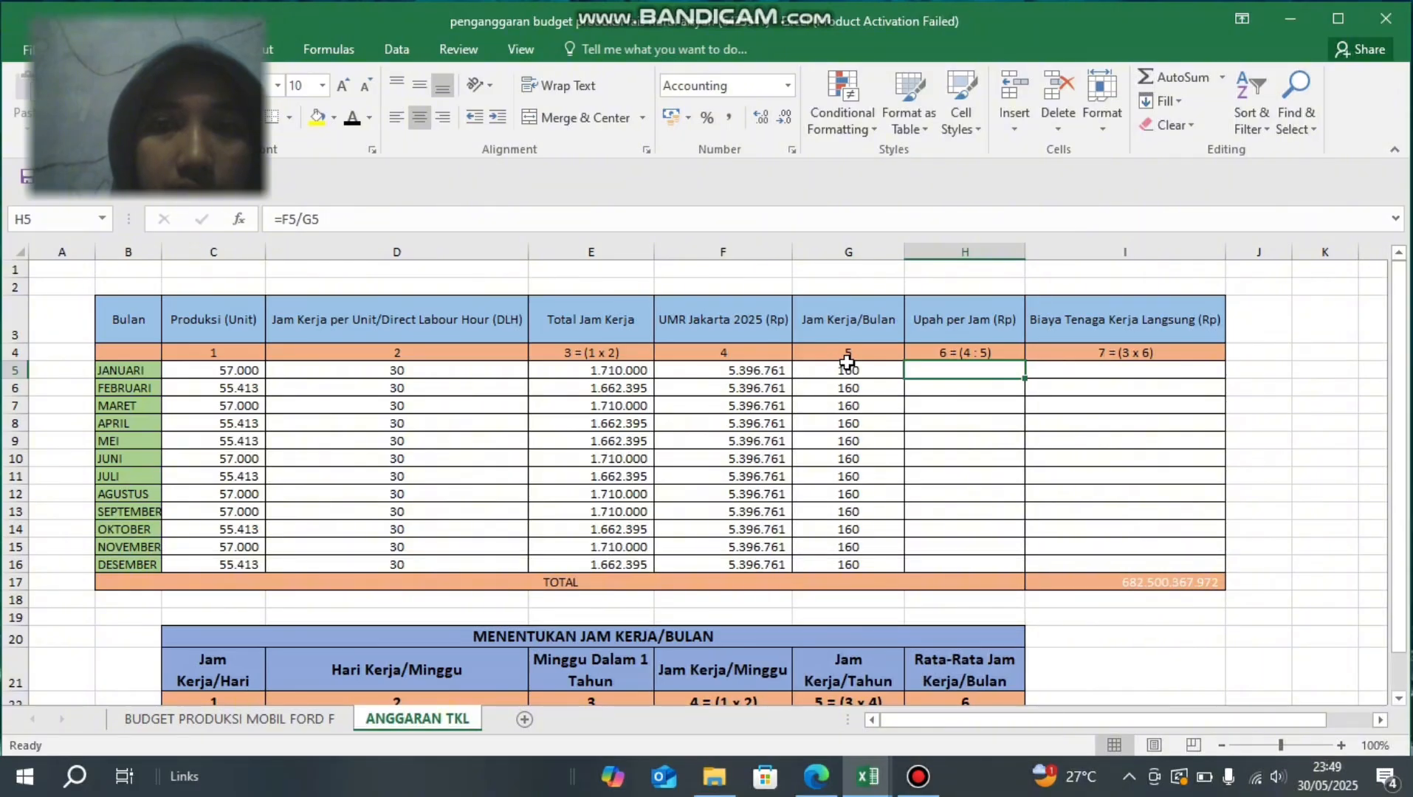
{"action": "left_click", "coordinate": [352, 118]}
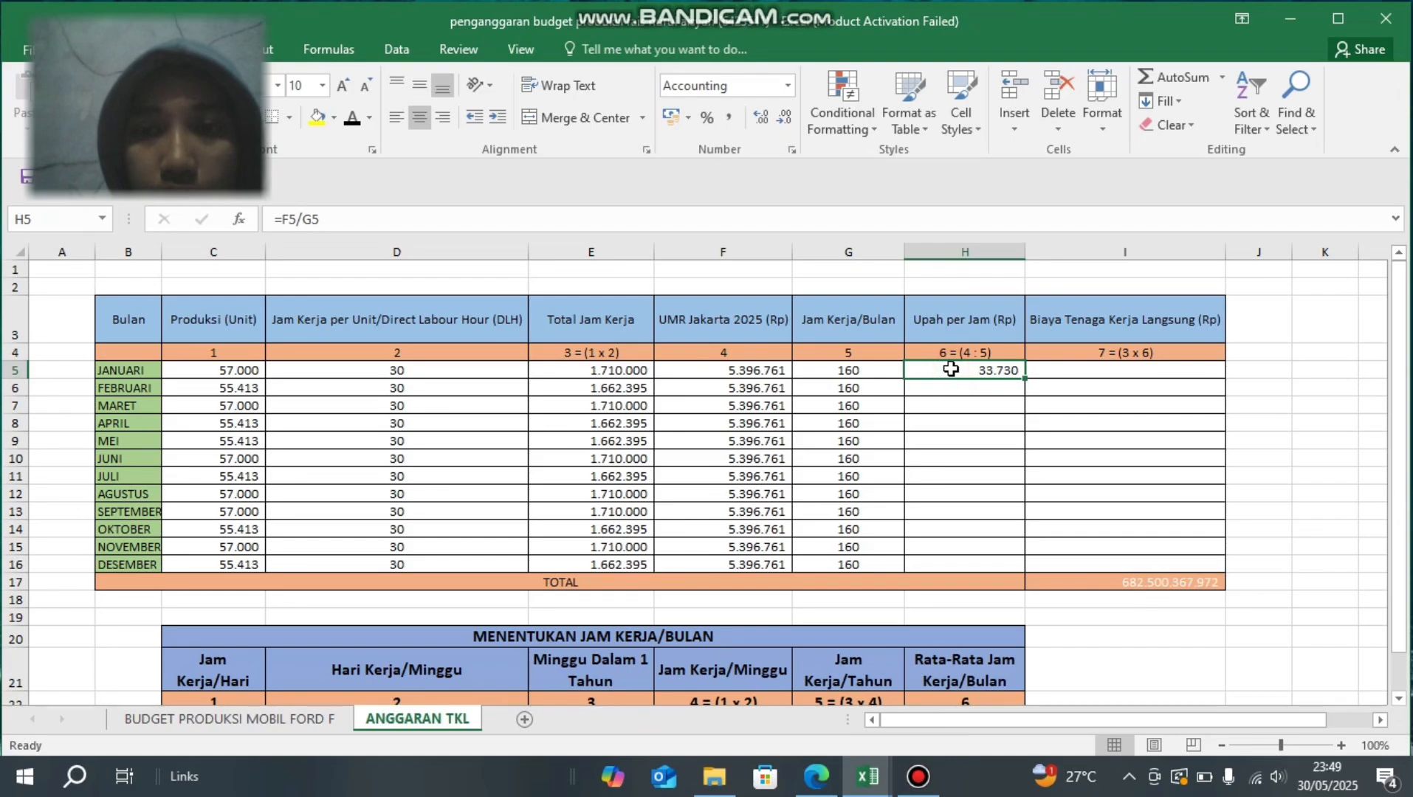
- Set the font colour of the Upah per Jam (Rp) cells H5:H16 to black and check the June and August formulas
{"action": "left_click_drag", "start_coordinate": [951, 369], "coordinate": [962, 526]}
{"action": "left_click_drag", "start_coordinate": [958, 570], "coordinate": [958, 570]}
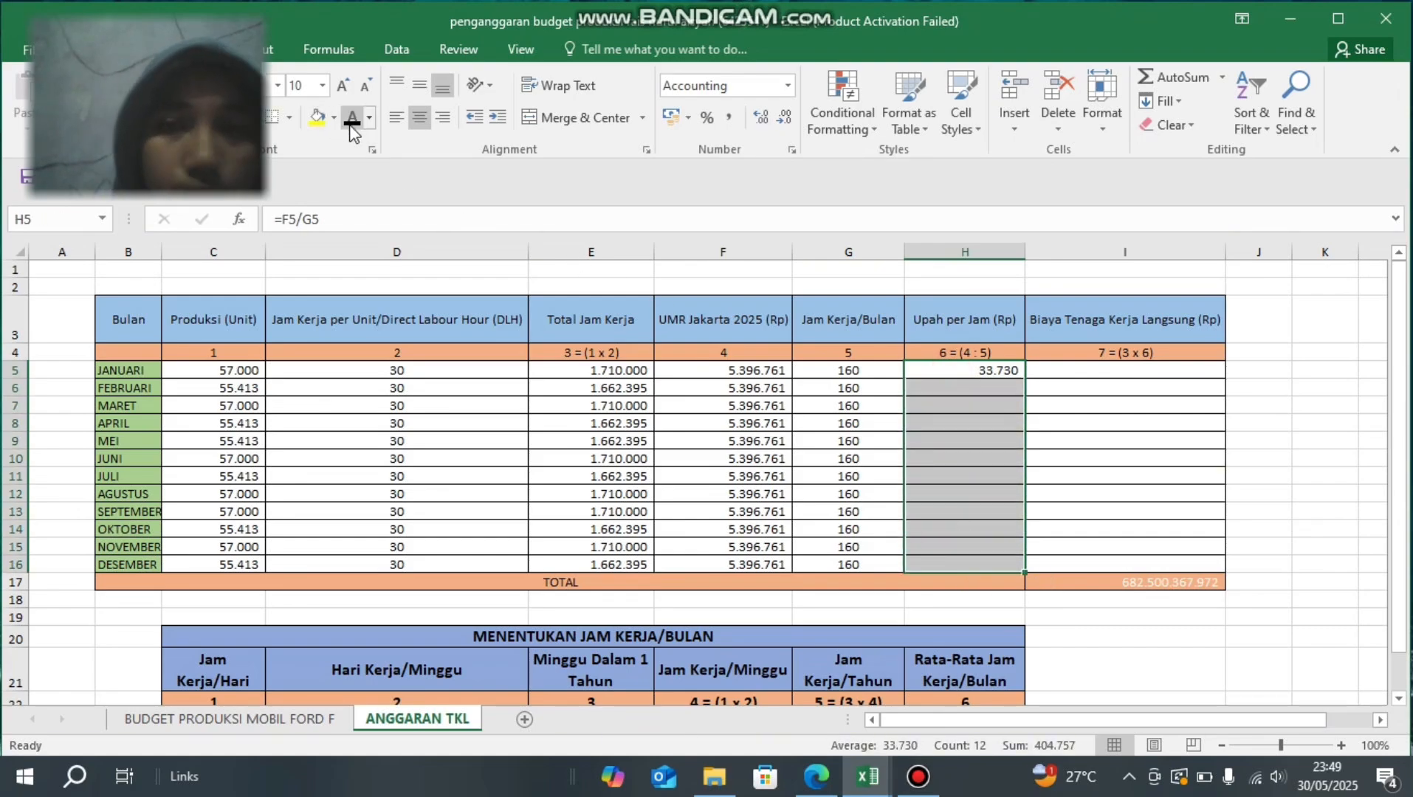
{"action": "key", "text": "ctrl+d"}
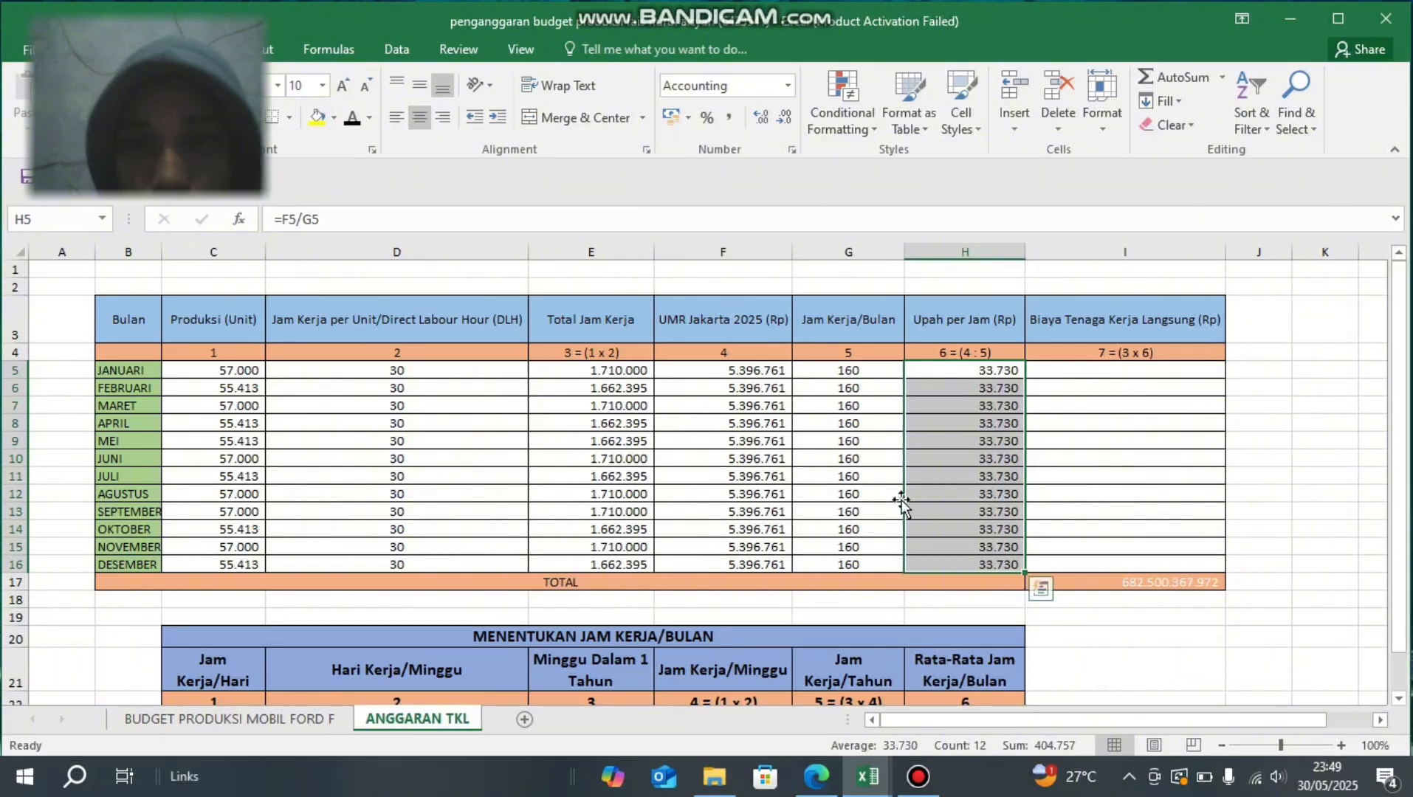
{"action": "left_click", "coordinate": [843, 473]}
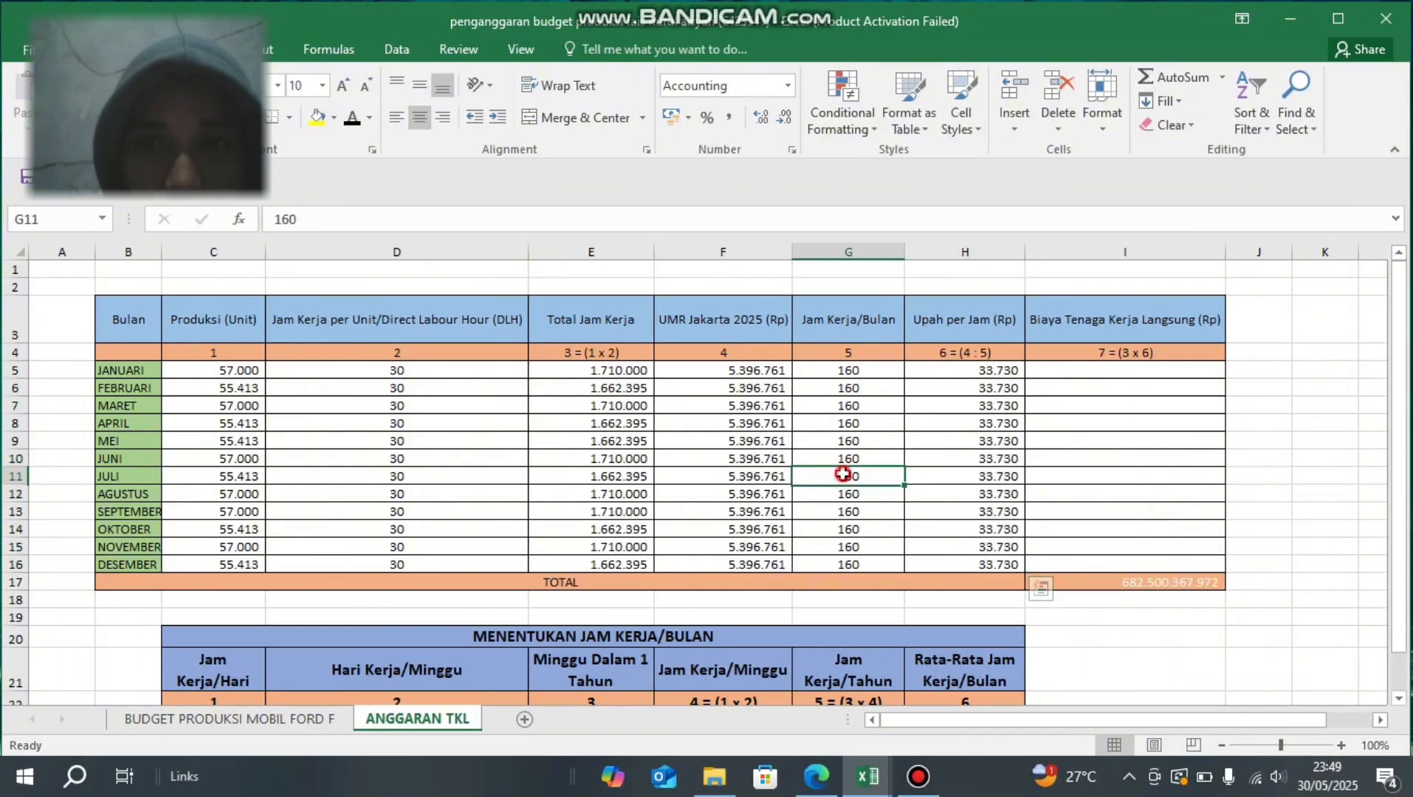
{"action": "left_click", "coordinate": [963, 453]}
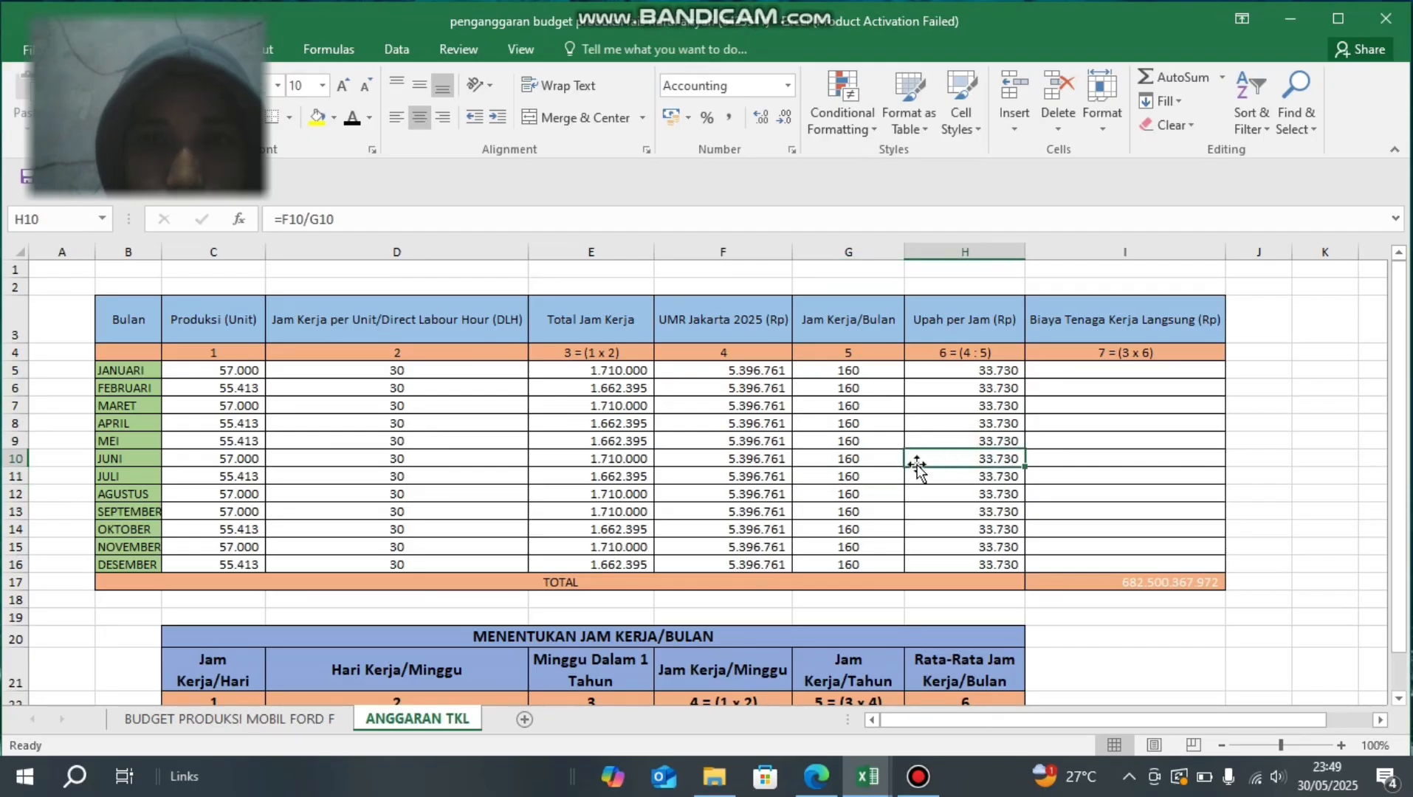
{"action": "left_click", "coordinate": [951, 488]}
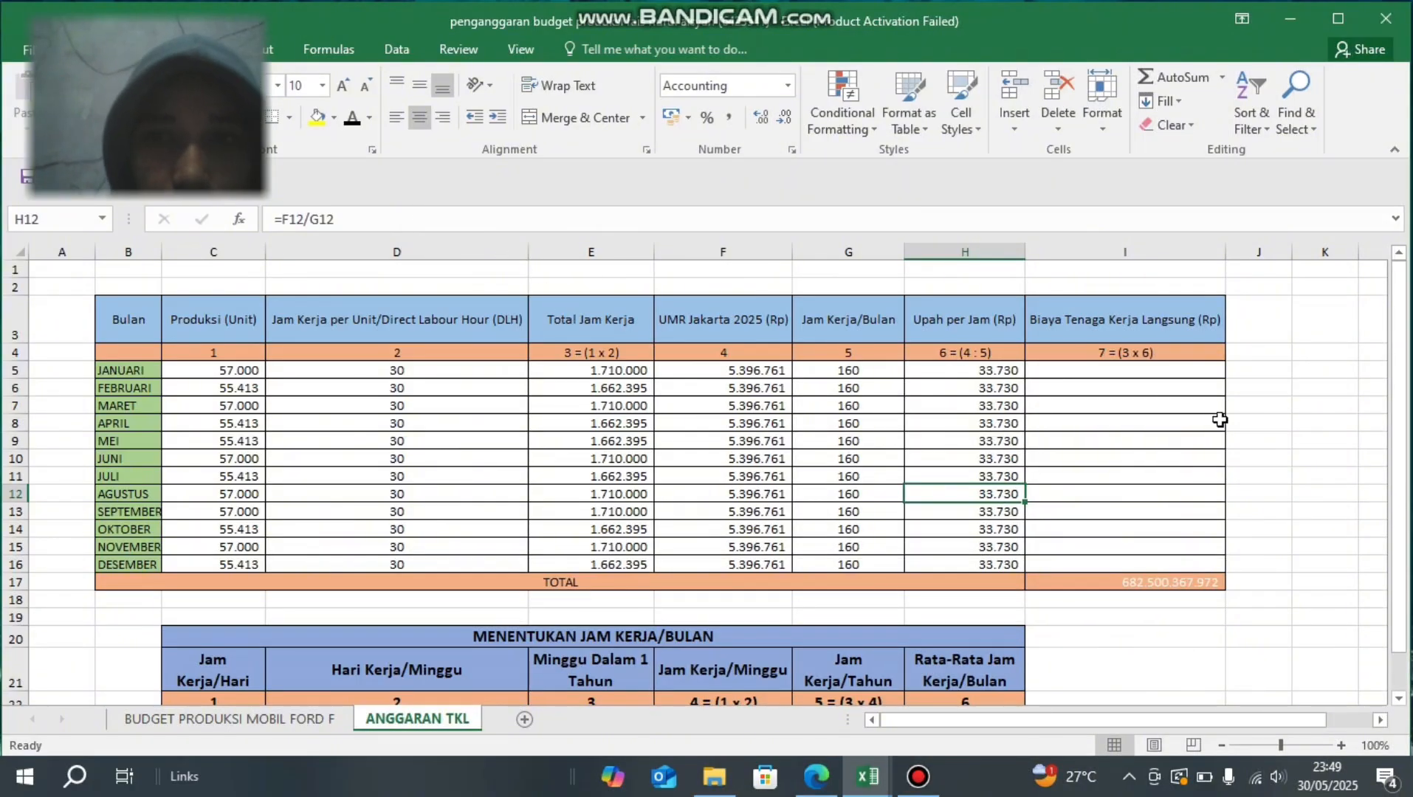
- Check the January Biaya Tenaga Kerja Langsung (Rp) formula =E5*H5 in I5 and set the font colour of I5:I16 to black
{"action": "left_click", "coordinate": [1107, 368]}
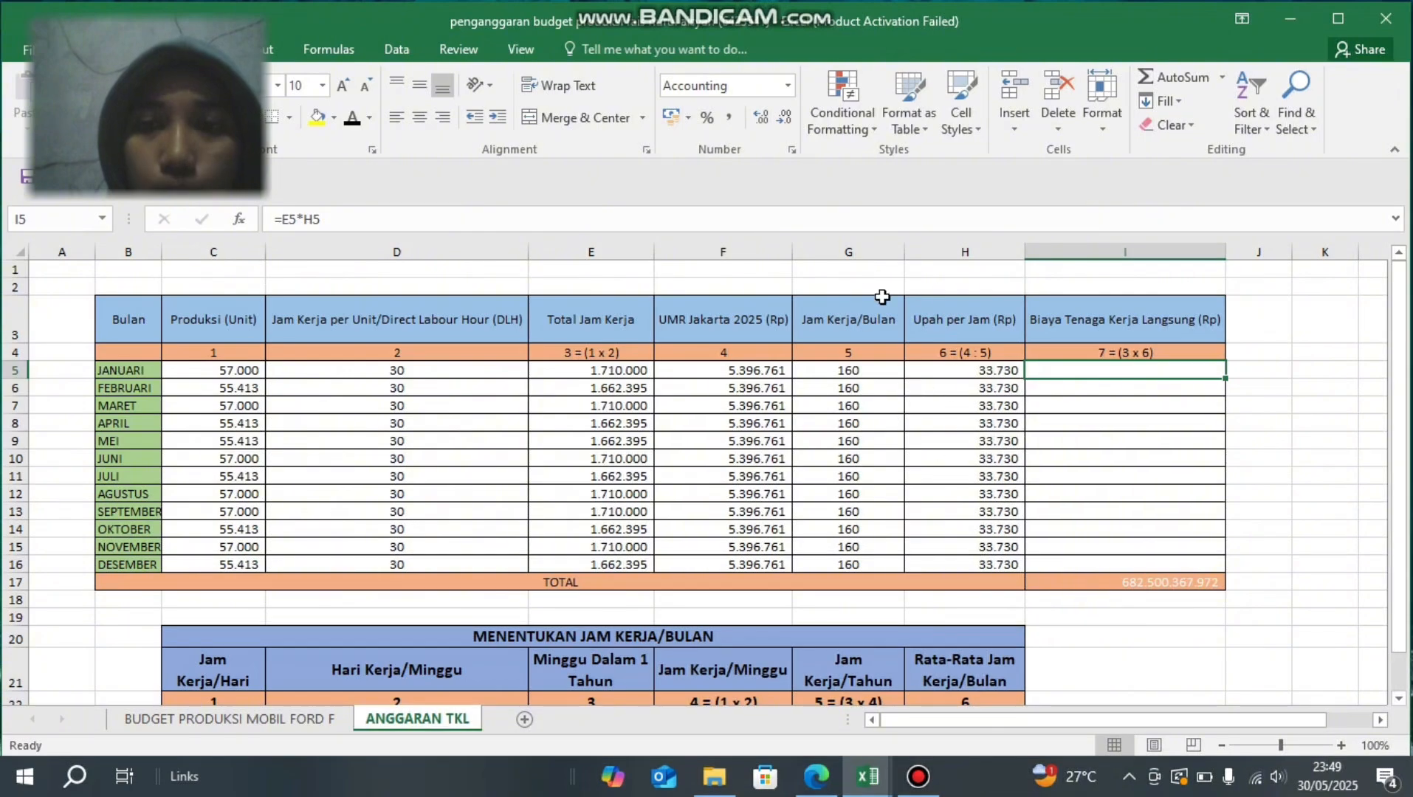
{"action": "left_click", "coordinate": [339, 222]}
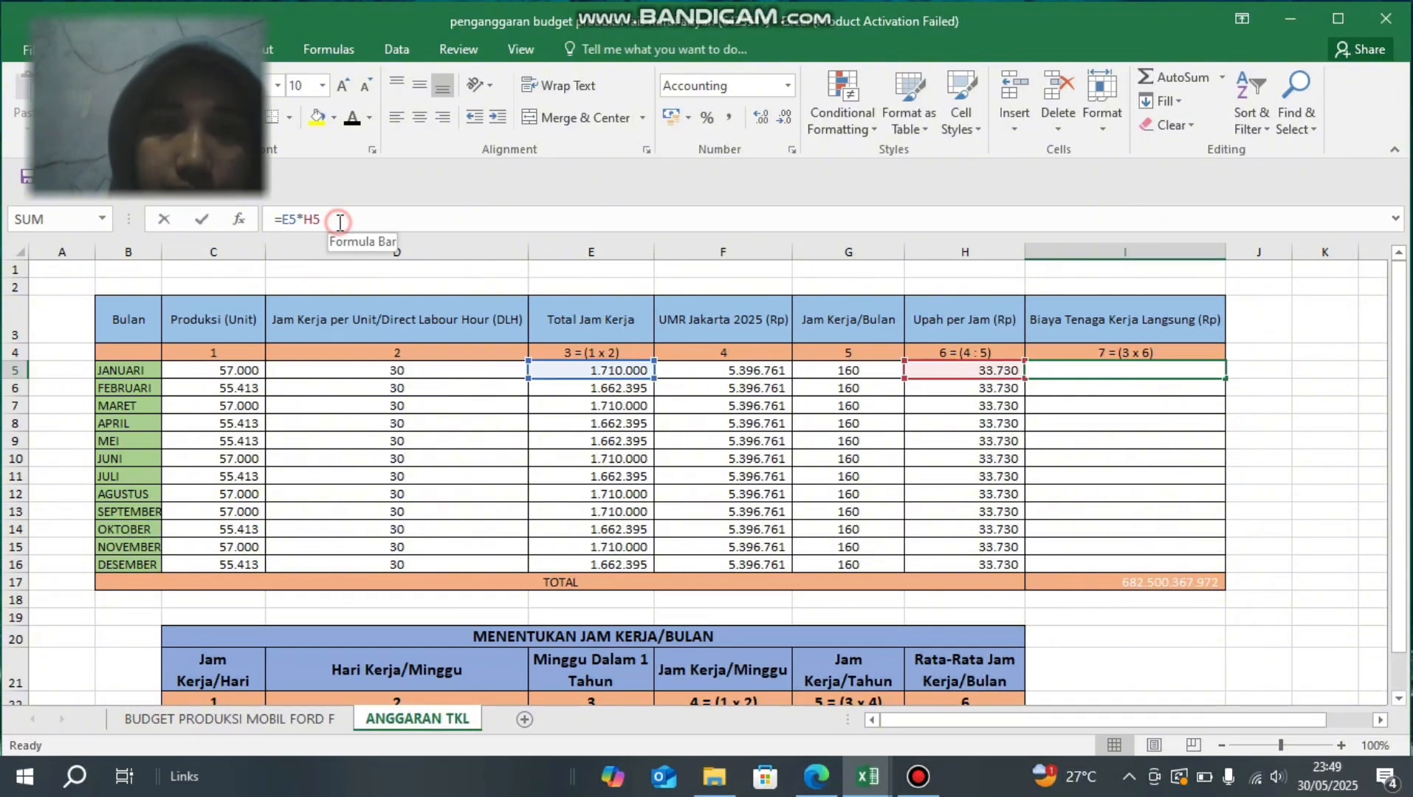
{"action": "key", "text": "Escape"}
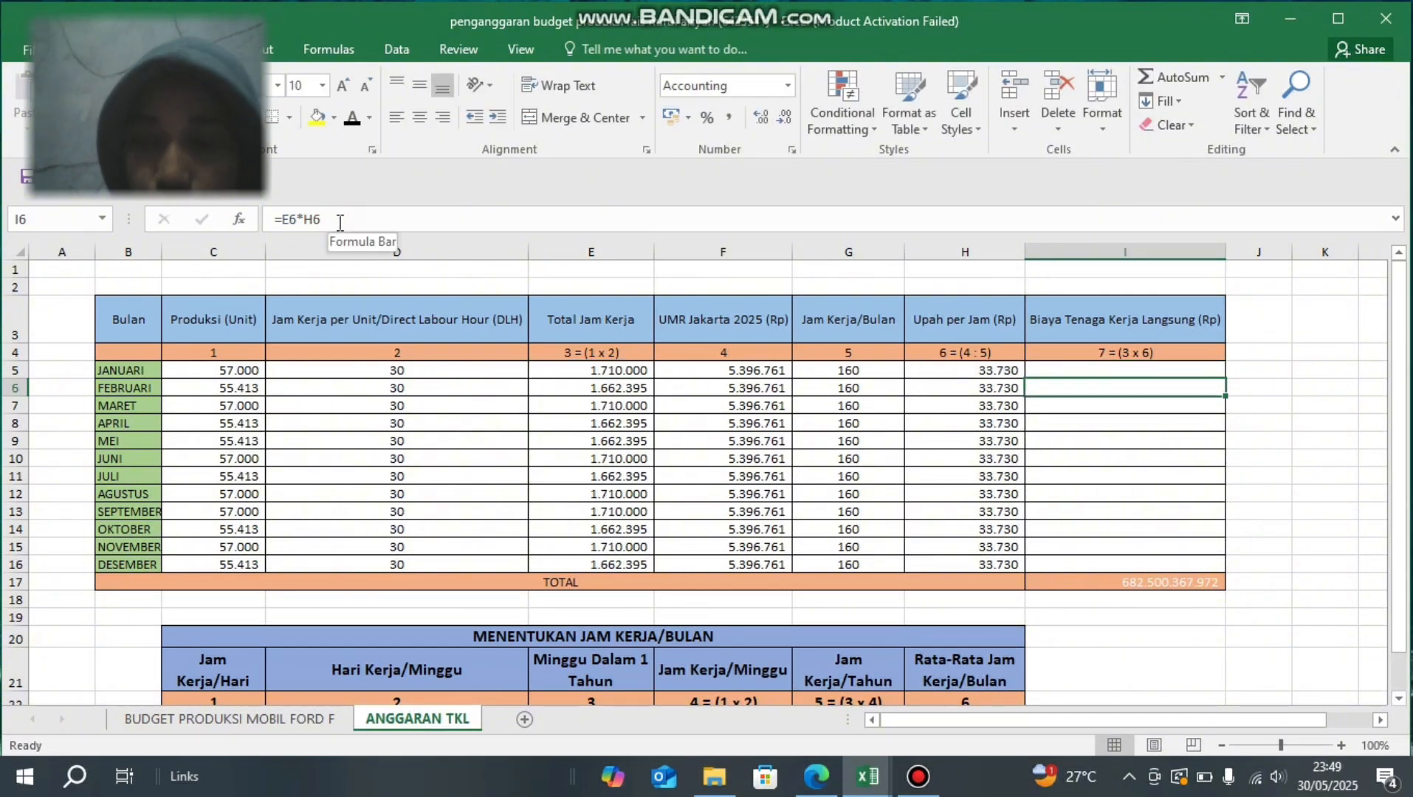
{"action": "left_click", "coordinate": [352, 118]}
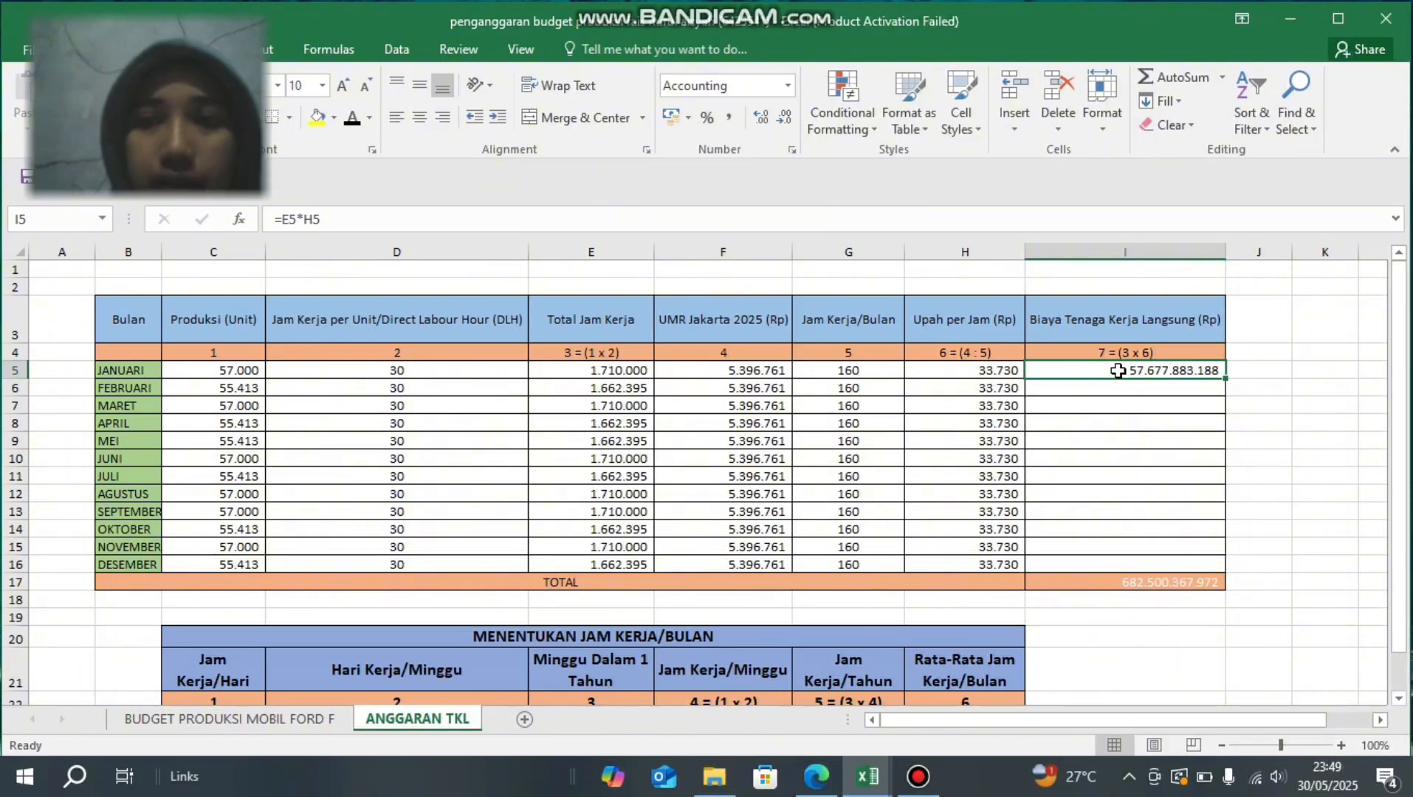
{"action": "left_click_drag", "start_coordinate": [1117, 370], "coordinate": [1114, 563]}
{"action": "left_click", "coordinate": [349, 120]}
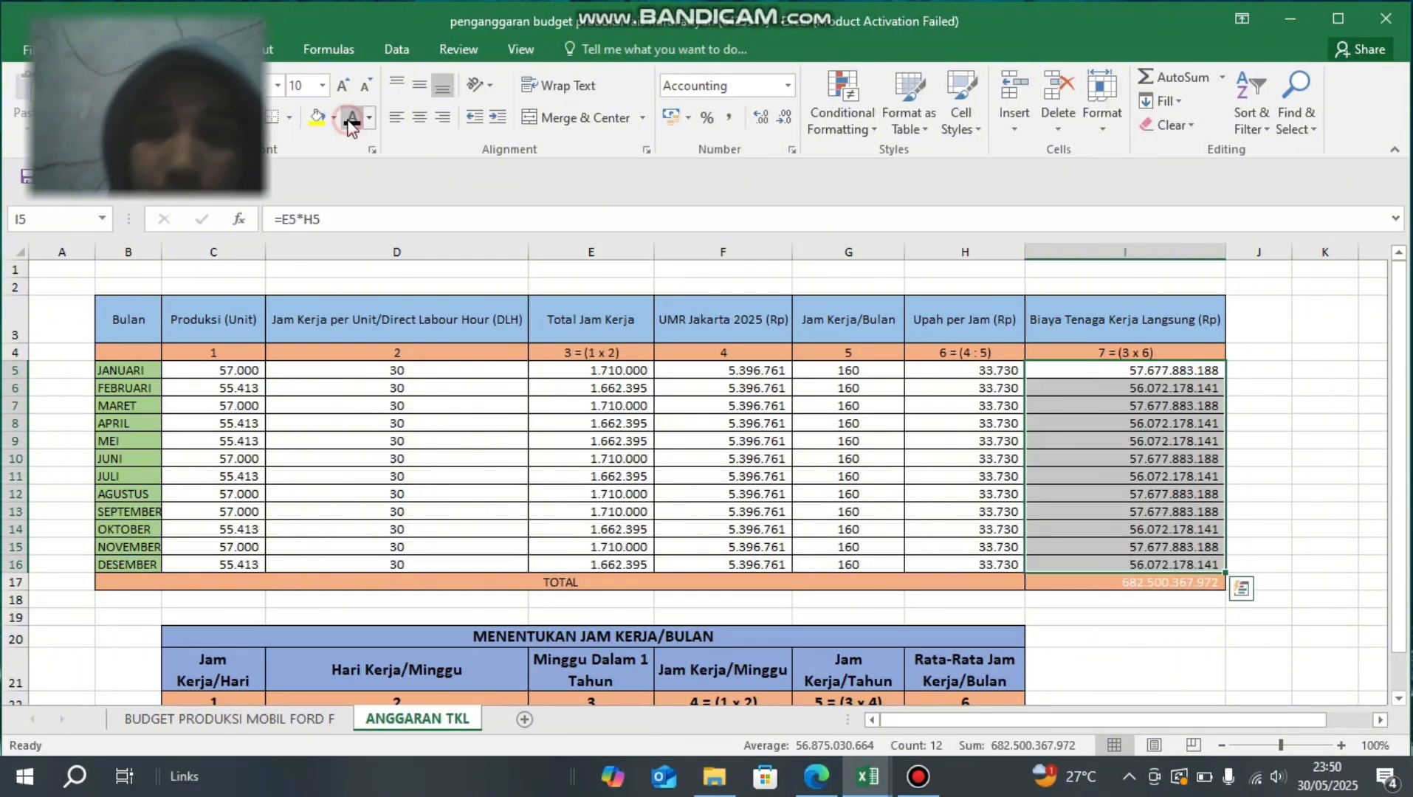
- Re-enter the Biaya Tenaga Kerja Langsung total in I17 as =SUM(I5:I16) and set its font colour to black
{"action": "left_click", "coordinate": [1037, 590]}
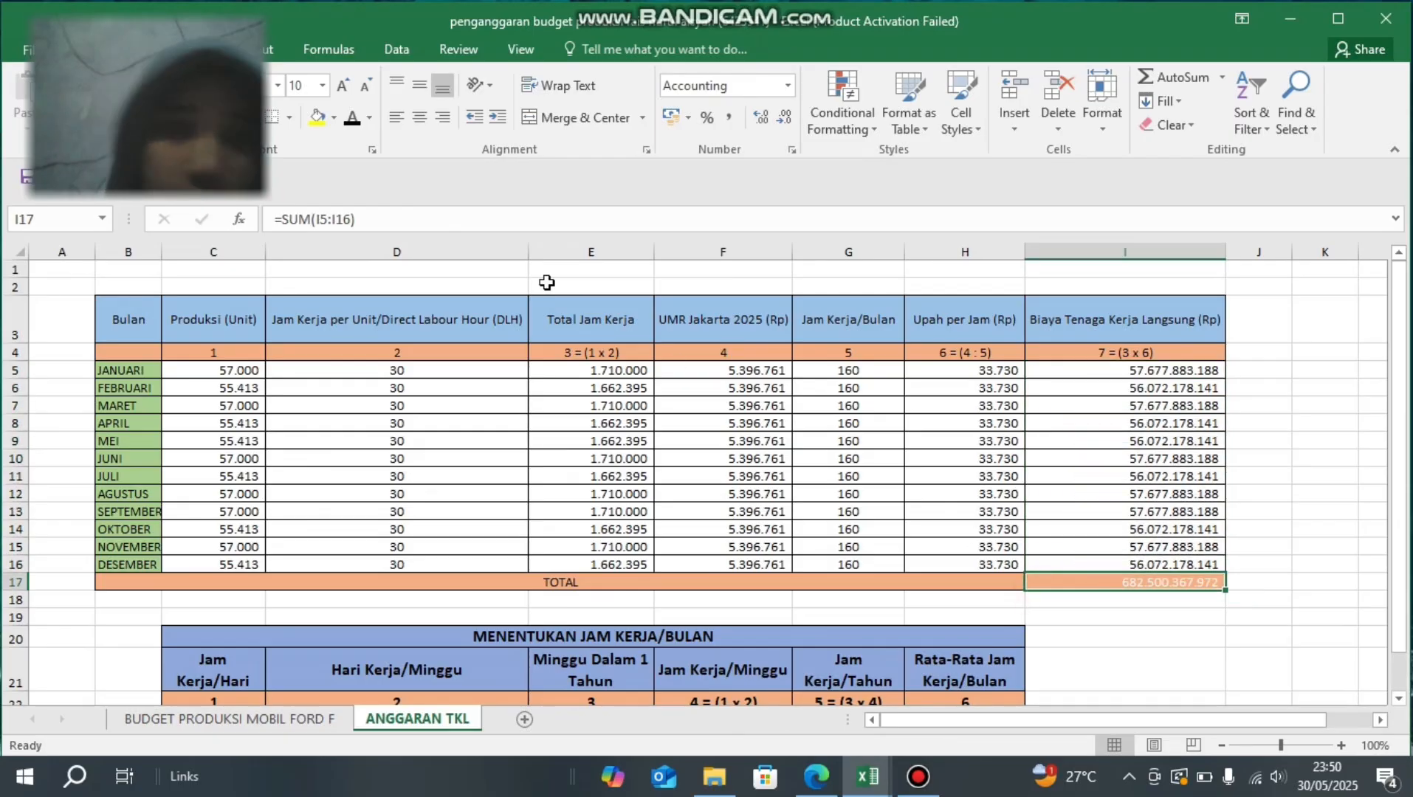
{"action": "left_click", "coordinate": [424, 214]}
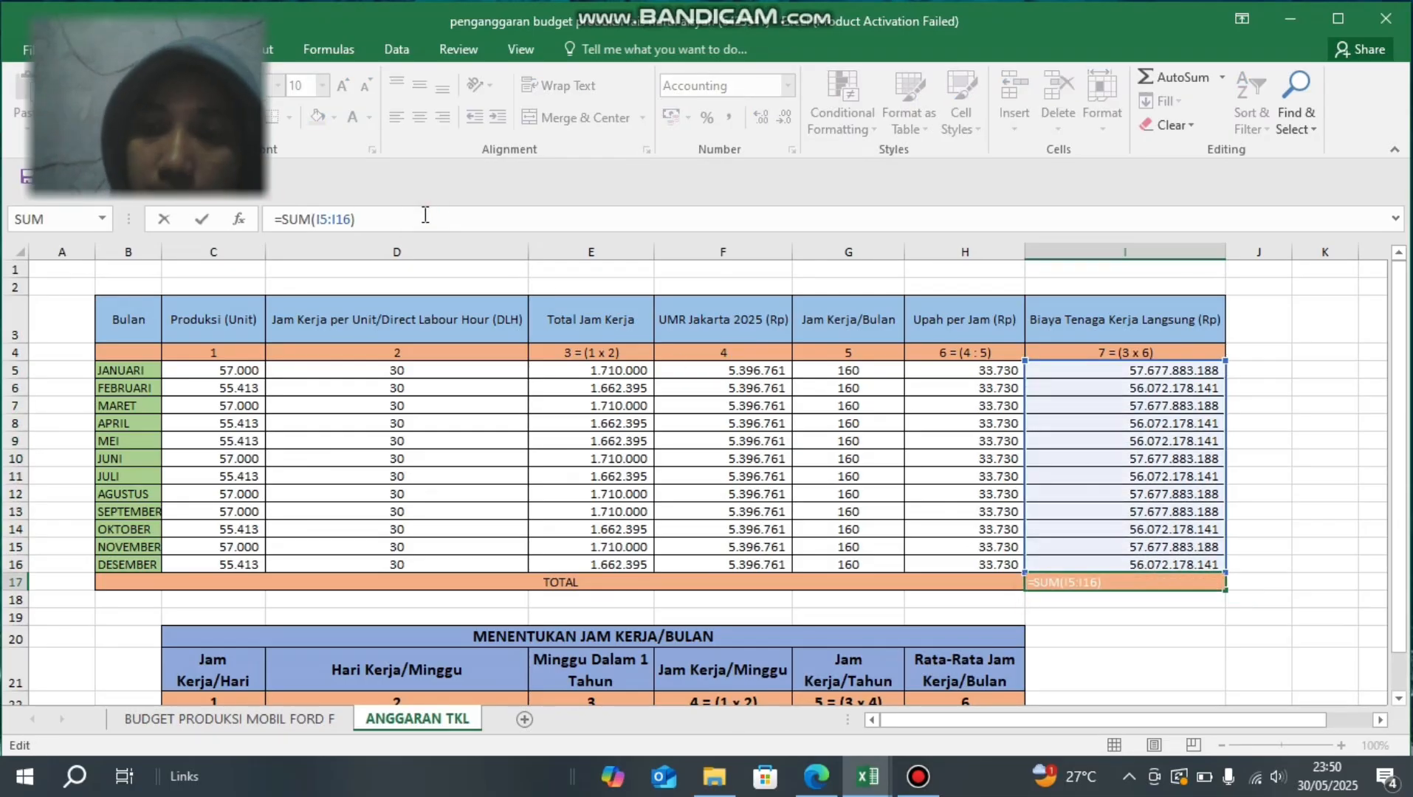
{"action": "key", "text": "ctrl+Return"}
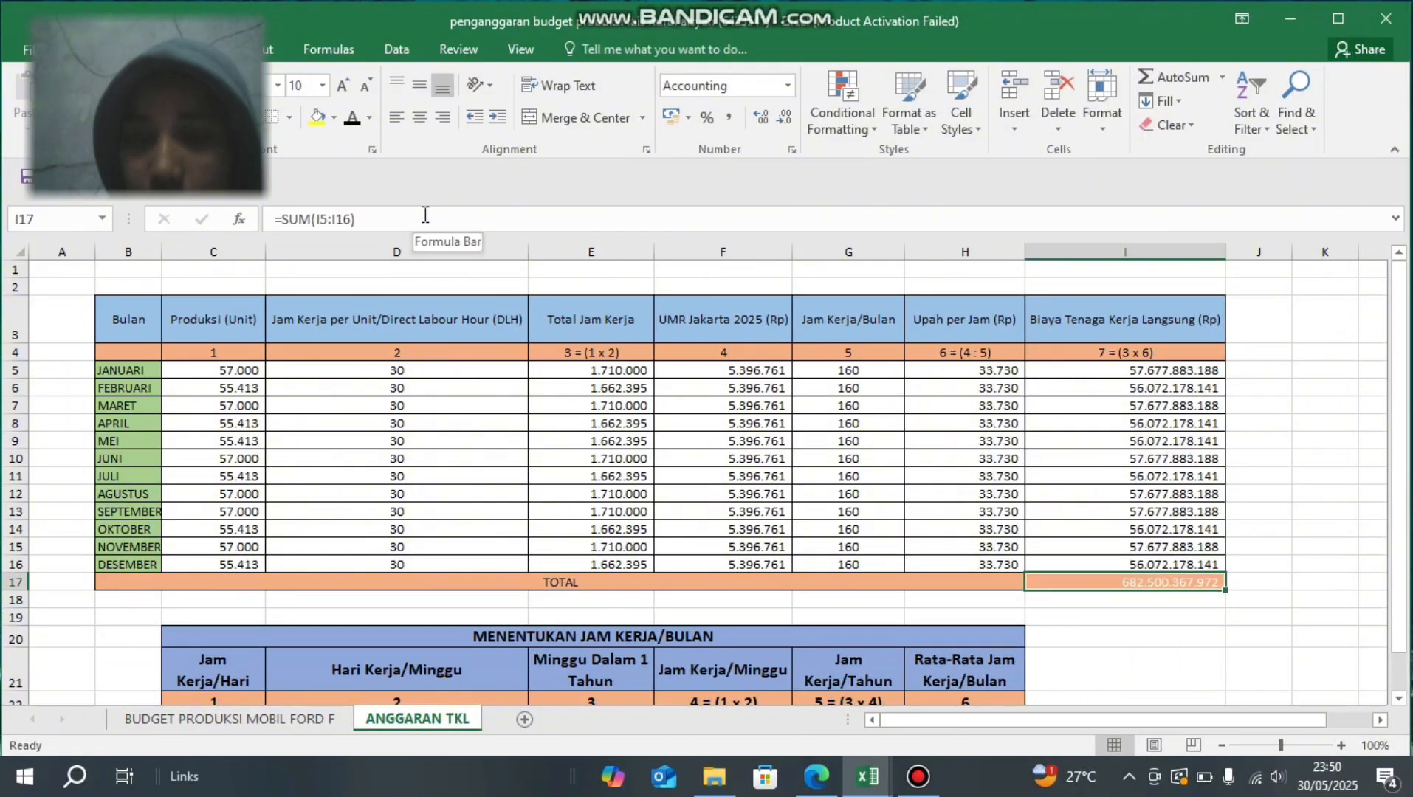
{"action": "left_click", "coordinate": [351, 119]}
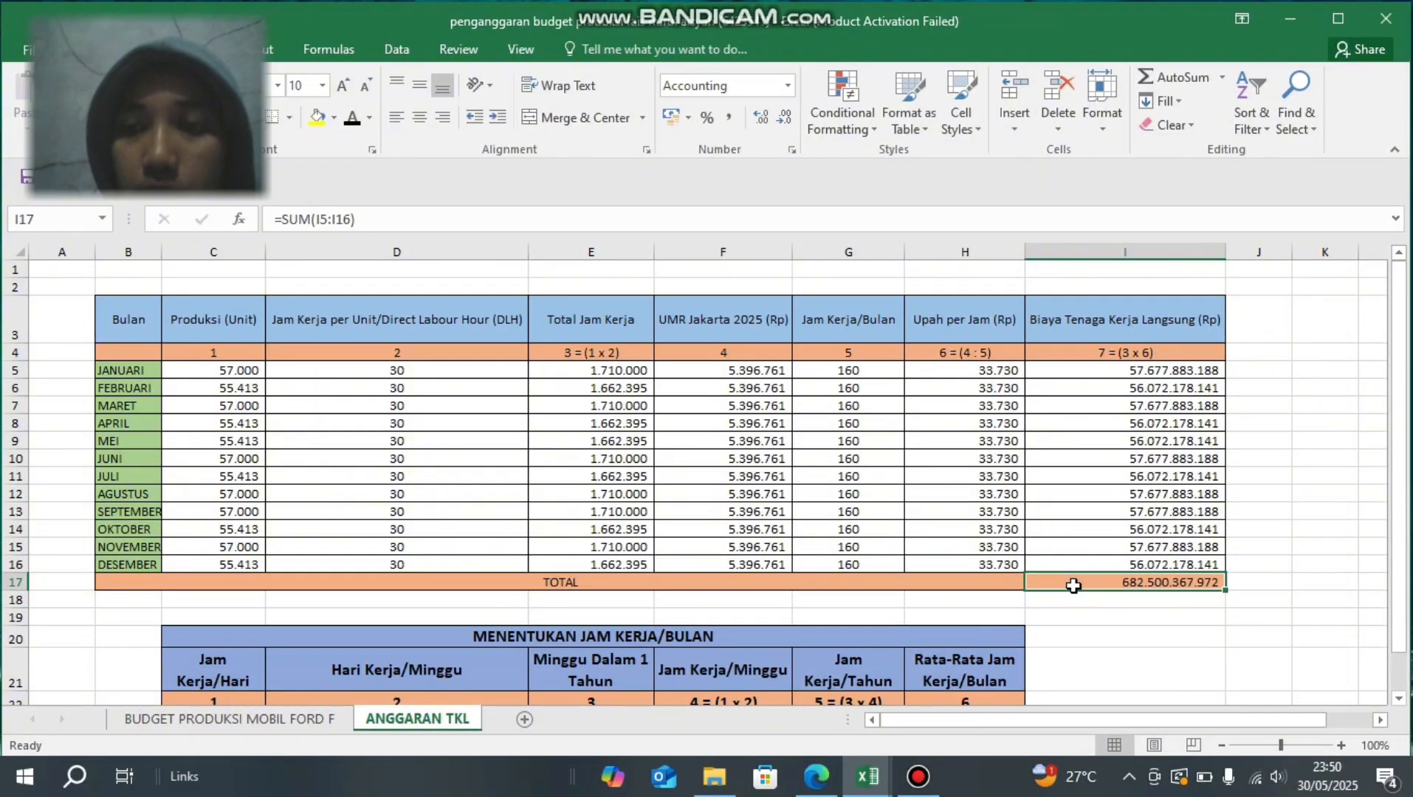
- In the MENENTUKAN JAM KERJA/BULAN table, set the font colour of cells C23, D23, E23 and F23 to black one by one
{"action": "scroll", "coordinate": [1073, 585], "scroll_direction": "down", "scroll_amount": 4}
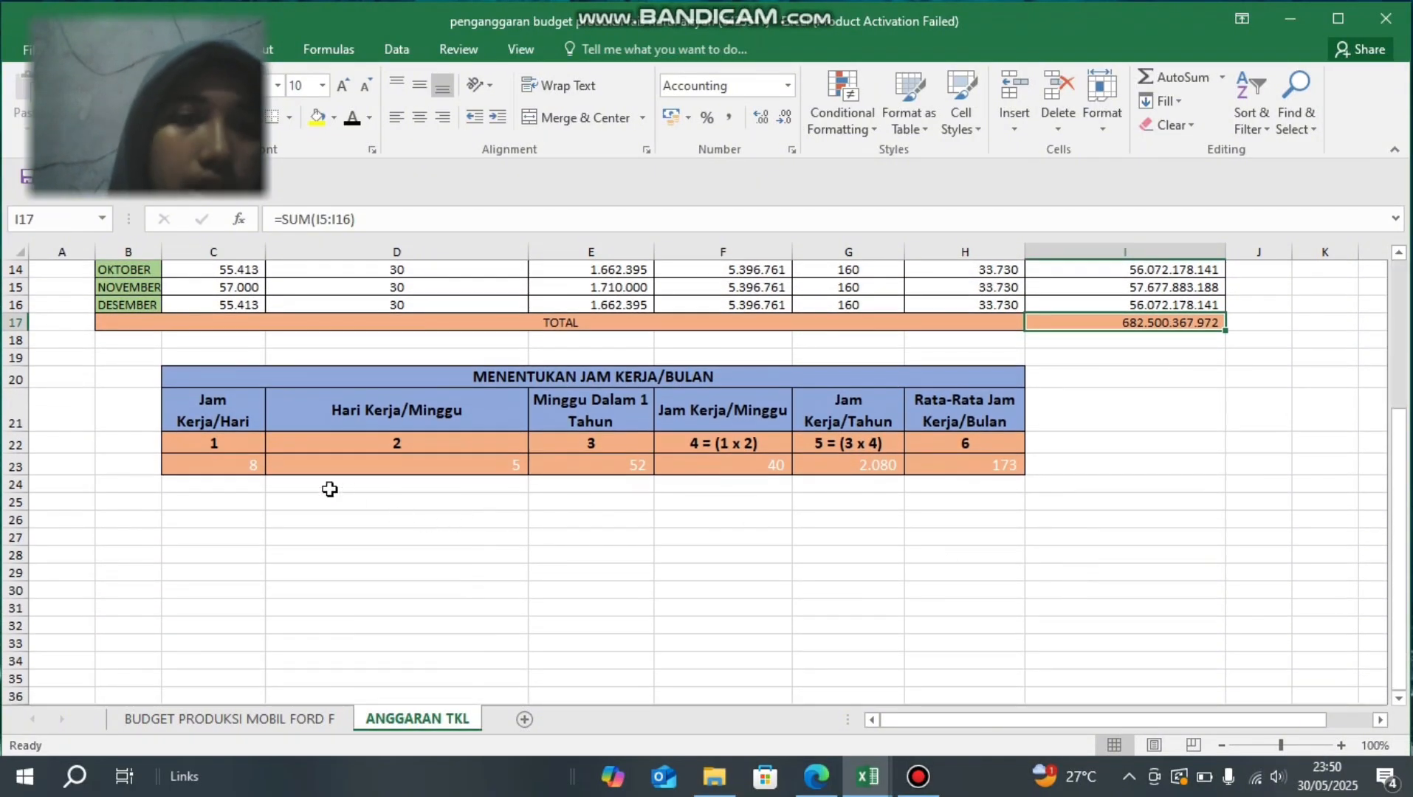
{"action": "left_click", "coordinate": [223, 469]}
{"action": "left_click", "coordinate": [352, 119]}
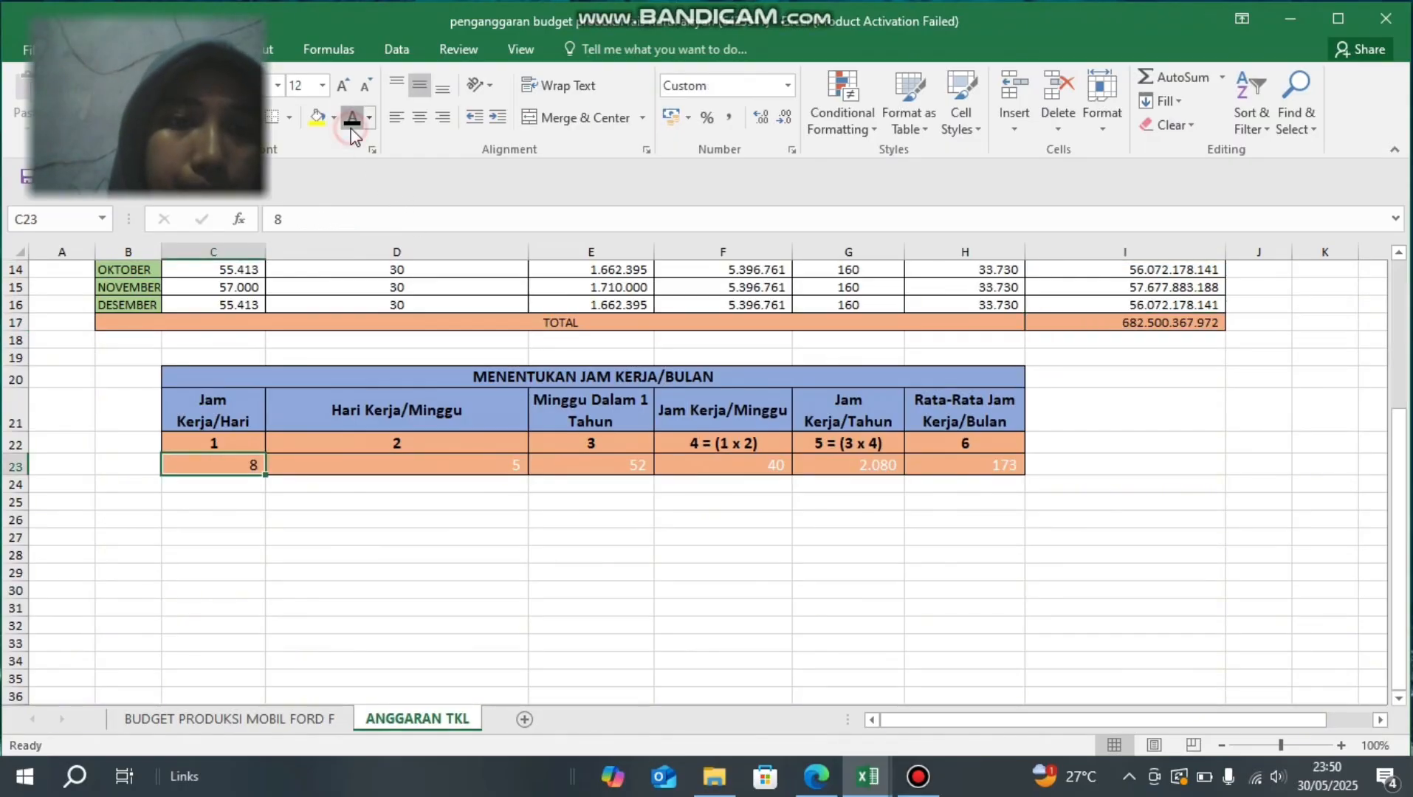
{"action": "left_click", "coordinate": [368, 483]}
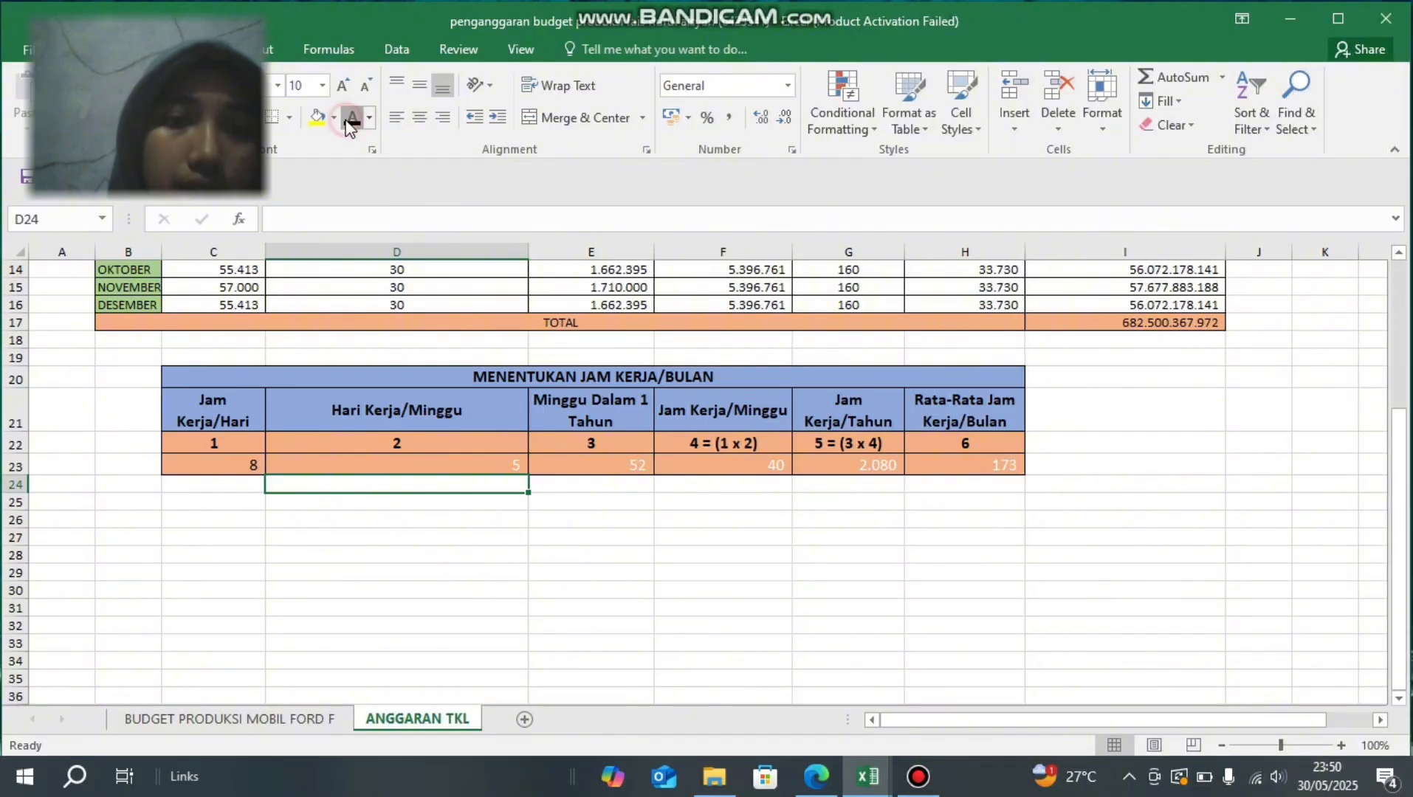
{"action": "key", "text": "Up"}
{"action": "left_click", "coordinate": [347, 123]}
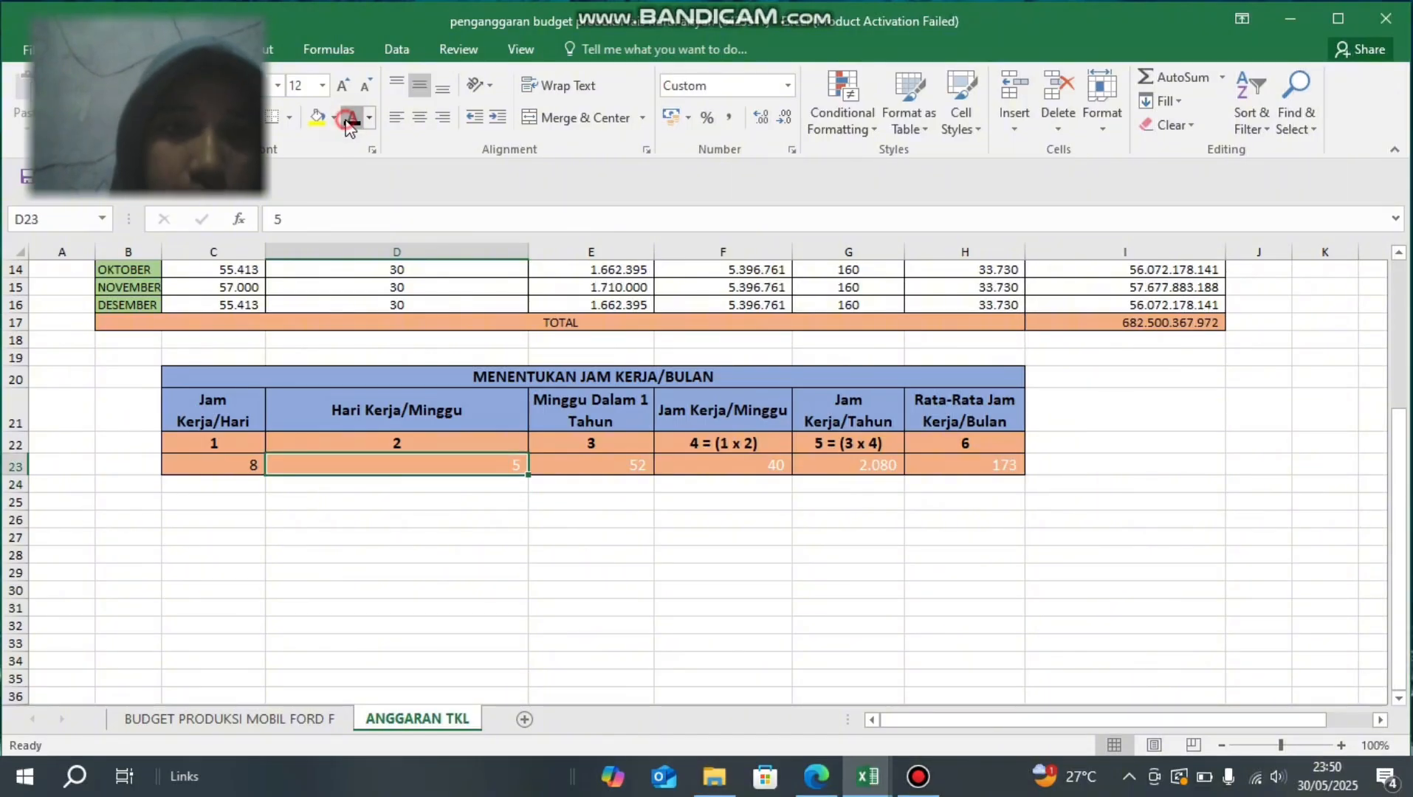
{"action": "left_click", "coordinate": [593, 464]}
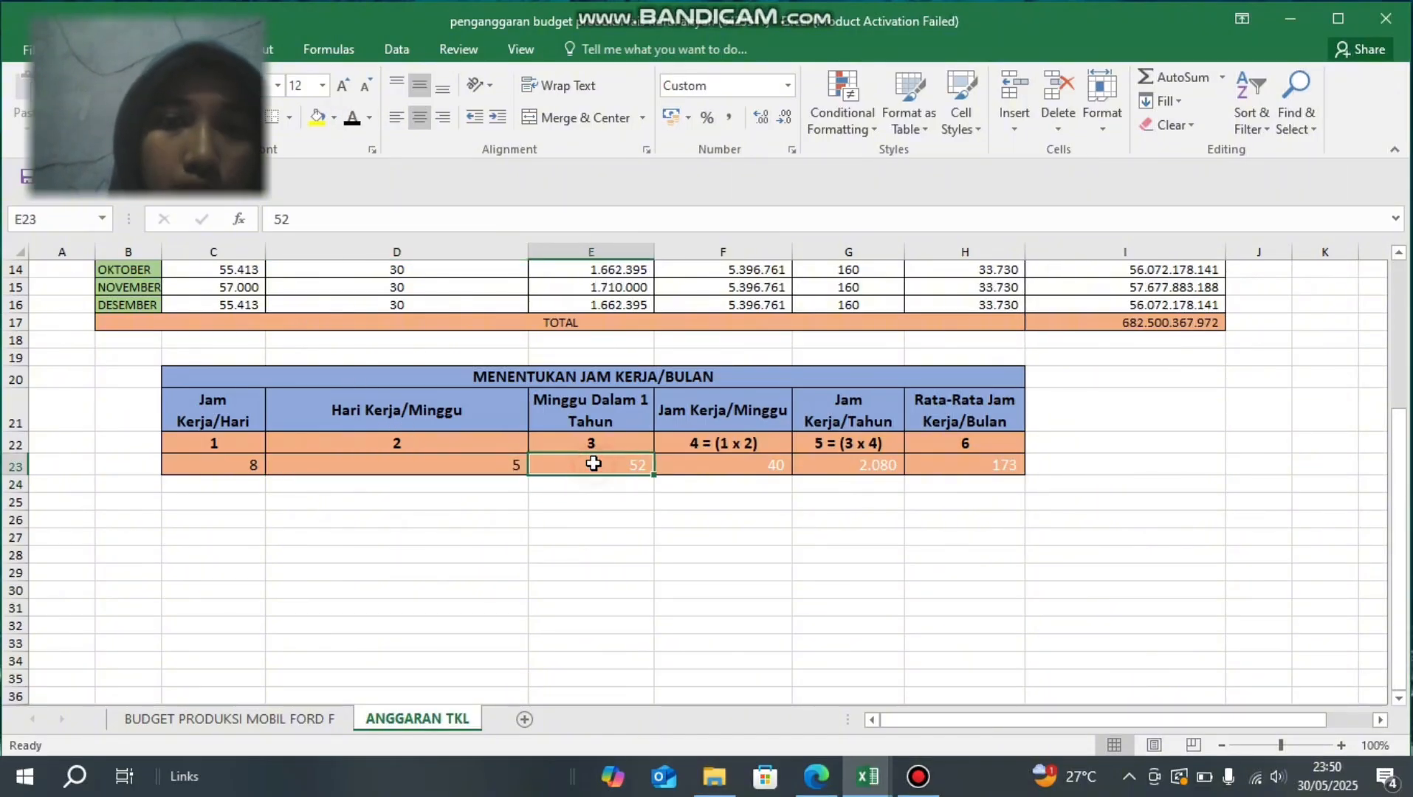
{"action": "left_click", "coordinate": [352, 118]}
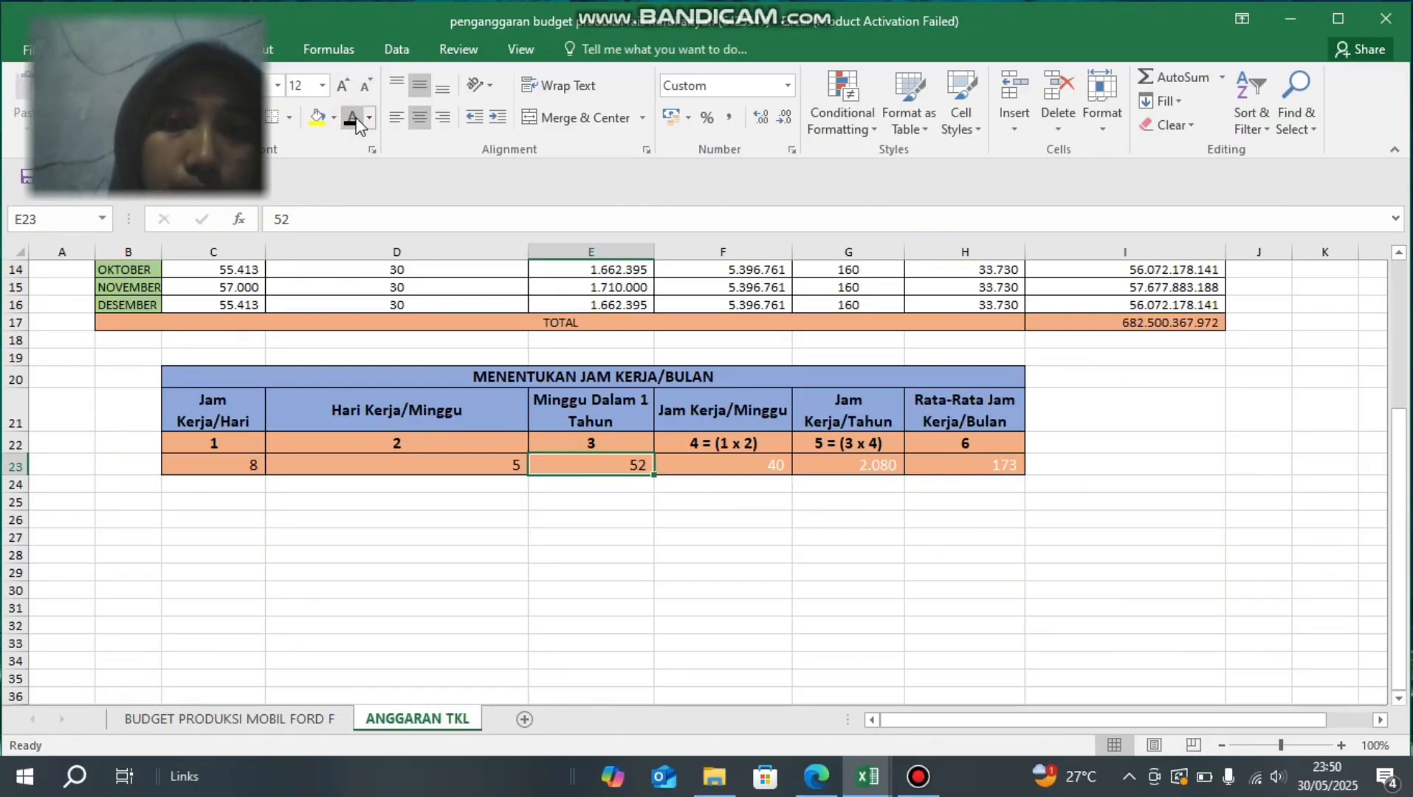
{"action": "left_click", "coordinate": [706, 465]}
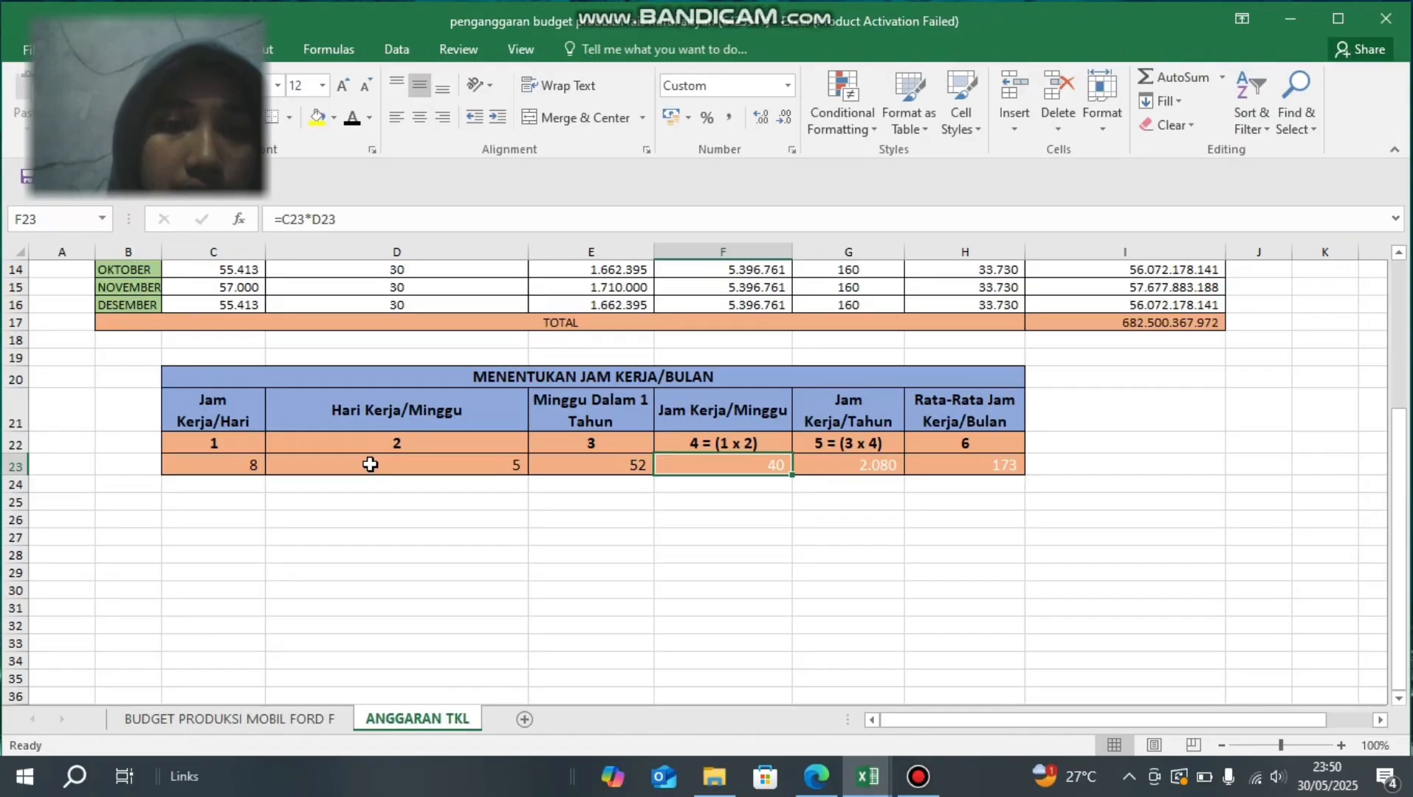
{"action": "left_click", "coordinate": [352, 118]}
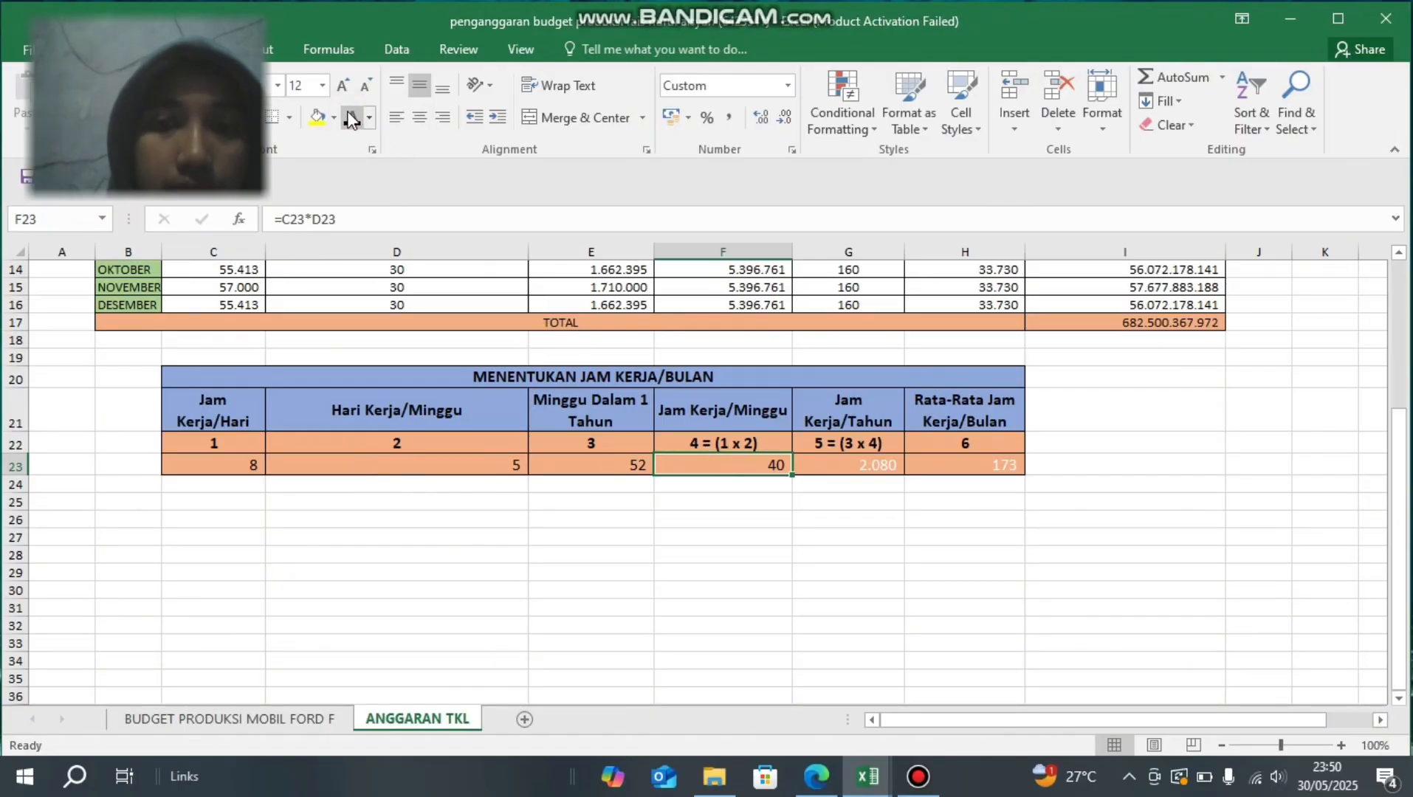
- Re-enter the Jam Kerja/Tahun formula in G23 as =E23*F23 and set the cell's font colour to black
{"action": "left_click", "coordinate": [839, 473]}
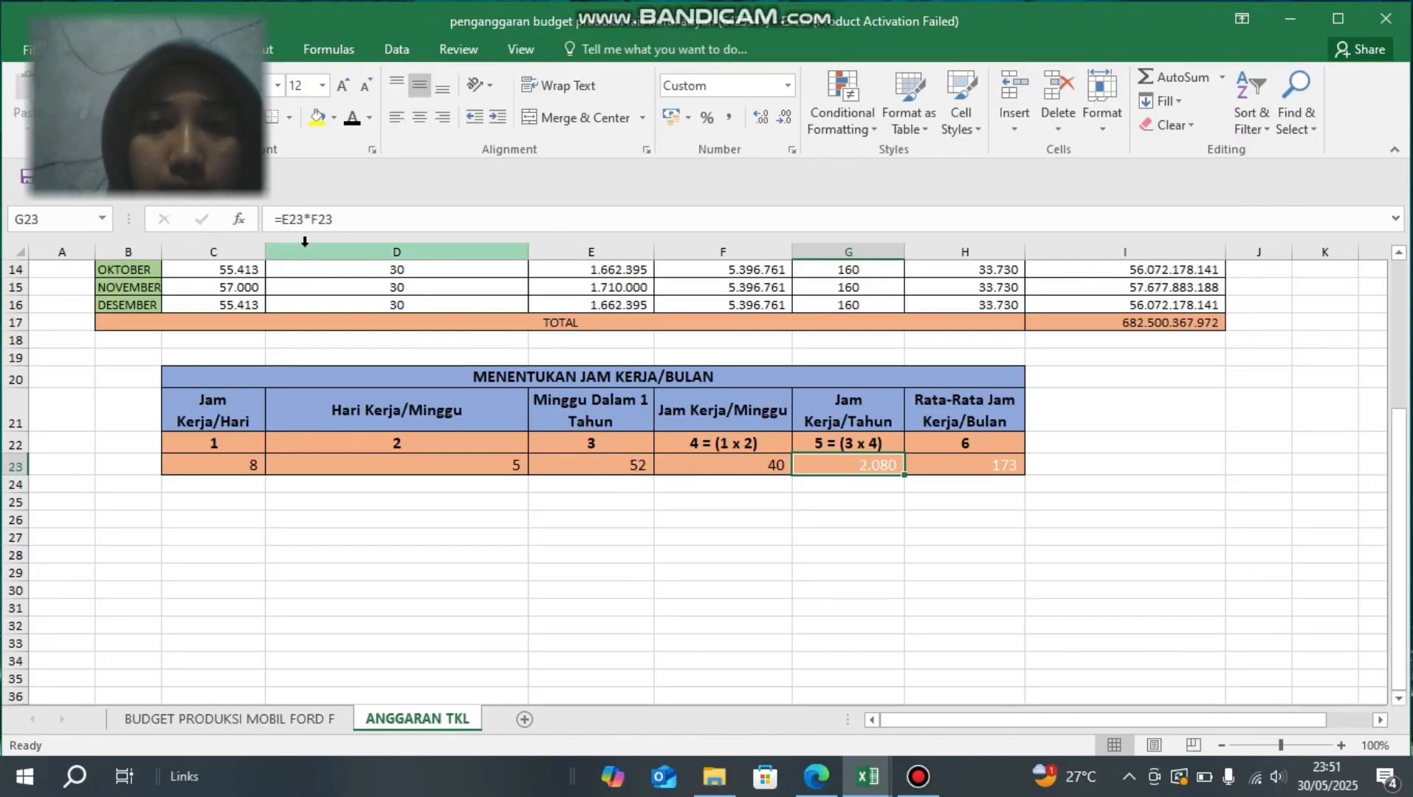
{"action": "left_click", "coordinate": [351, 219]}
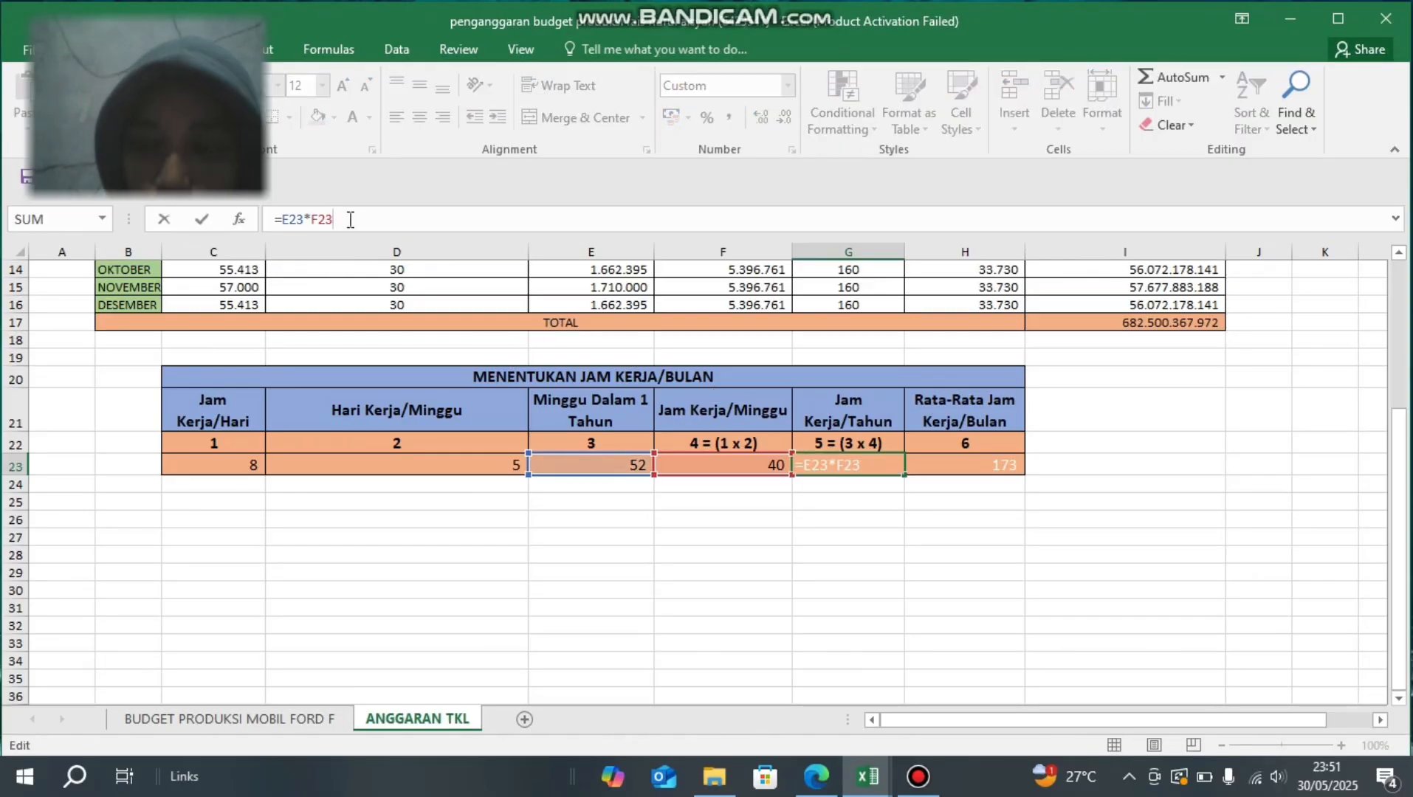
{"action": "key", "text": "Return"}
{"action": "key", "text": "Up"}
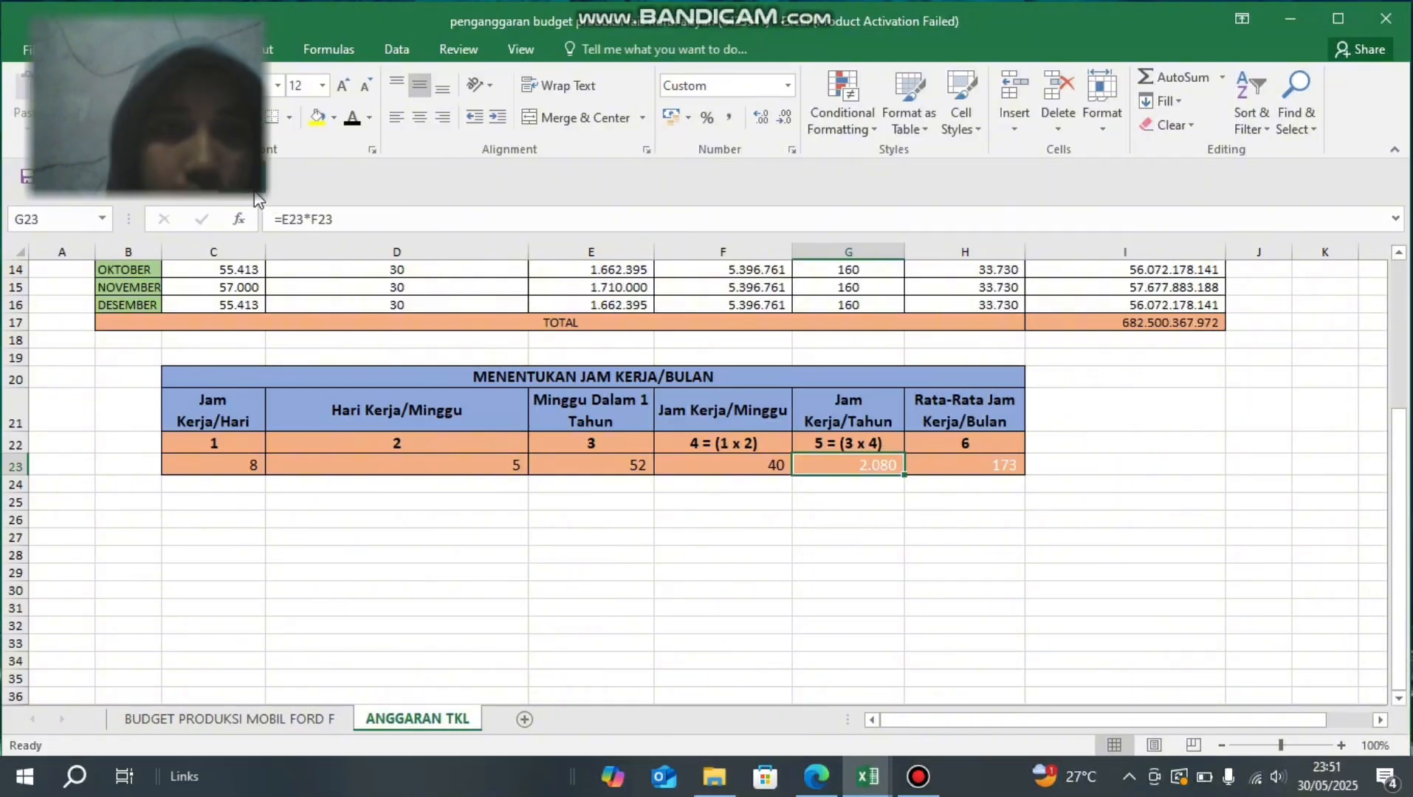
{"action": "left_click", "coordinate": [352, 117]}
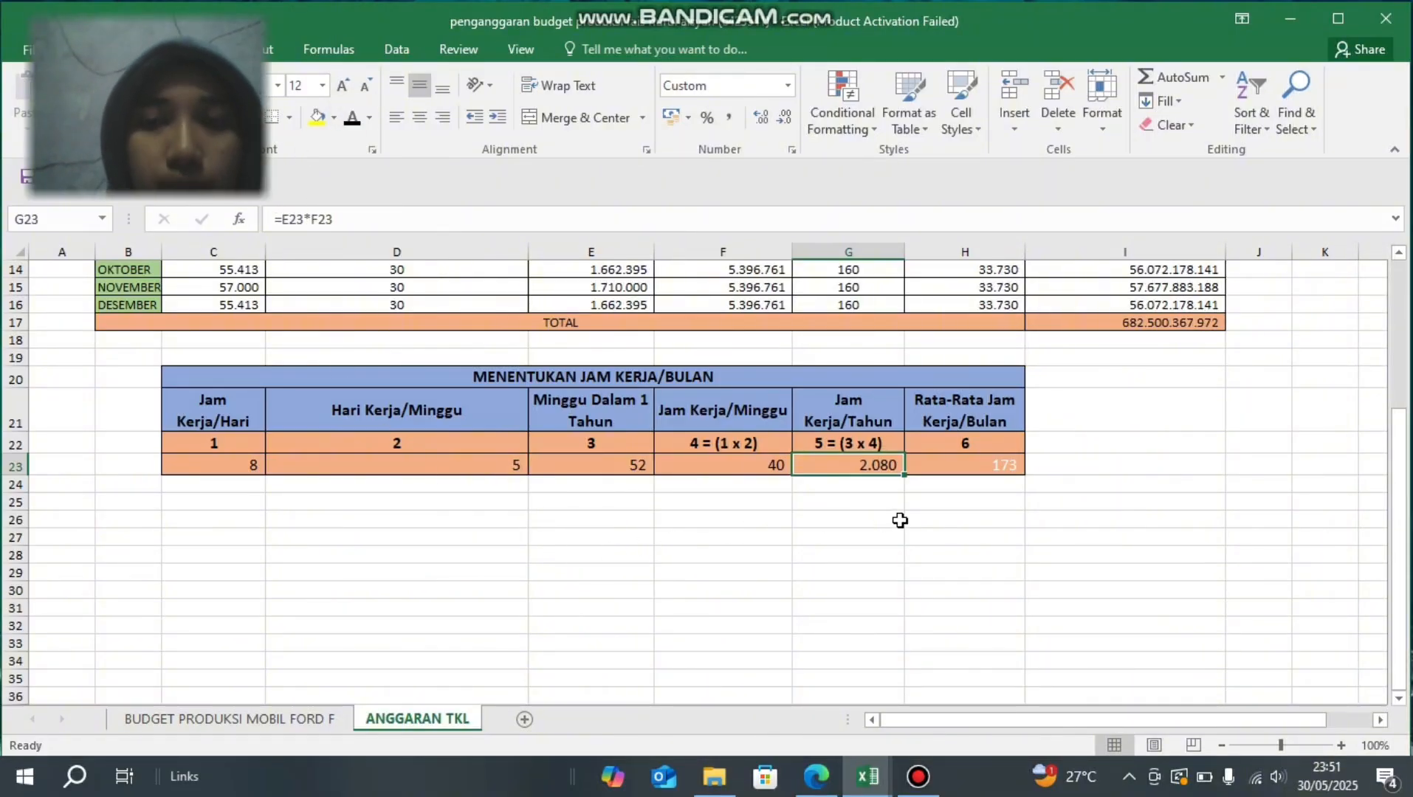
- Re-enter the Rata-Rata Jam Kerja/Bulan formula in H23 as =G23/12 and set the cell's font colour to black
{"action": "left_click", "coordinate": [938, 472]}
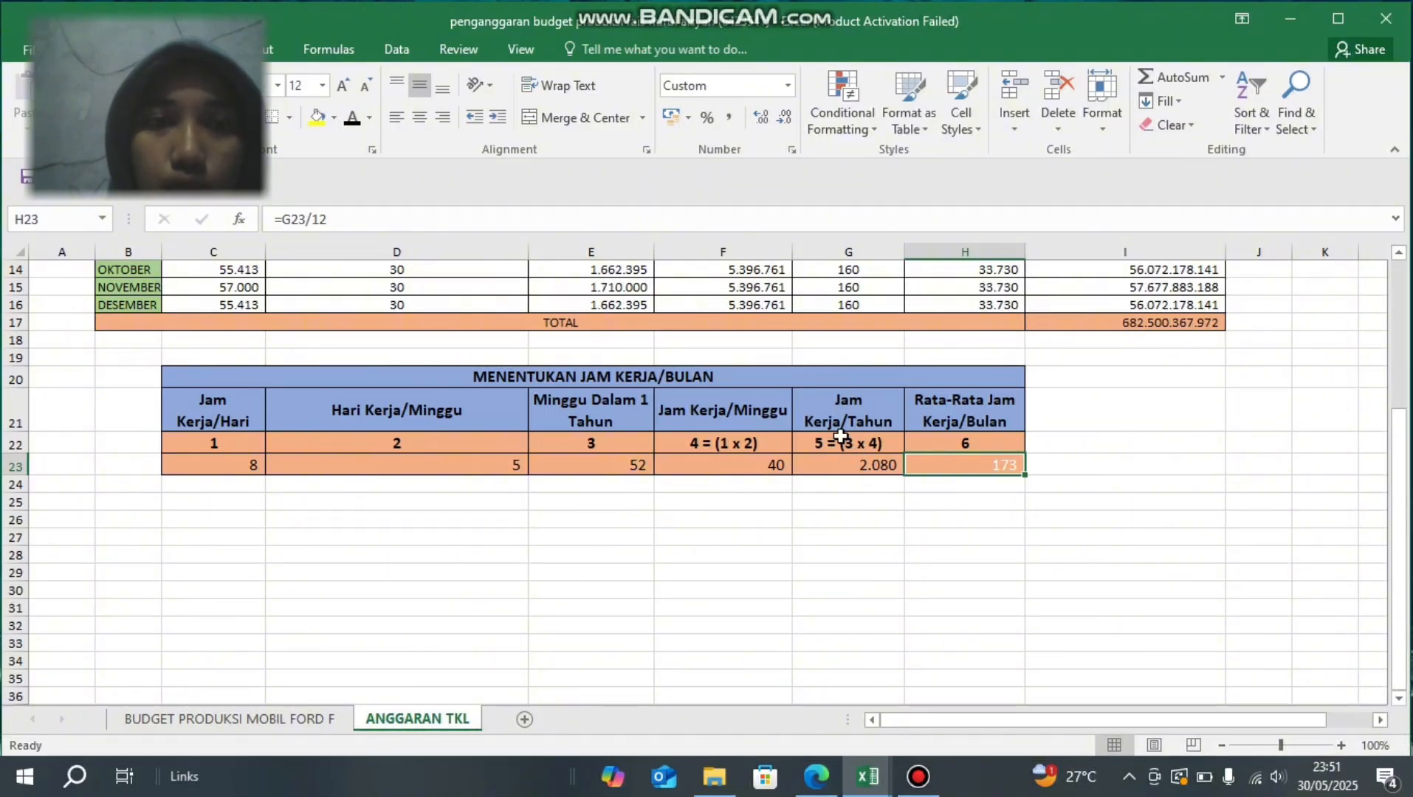
{"action": "left_click", "coordinate": [354, 208]}
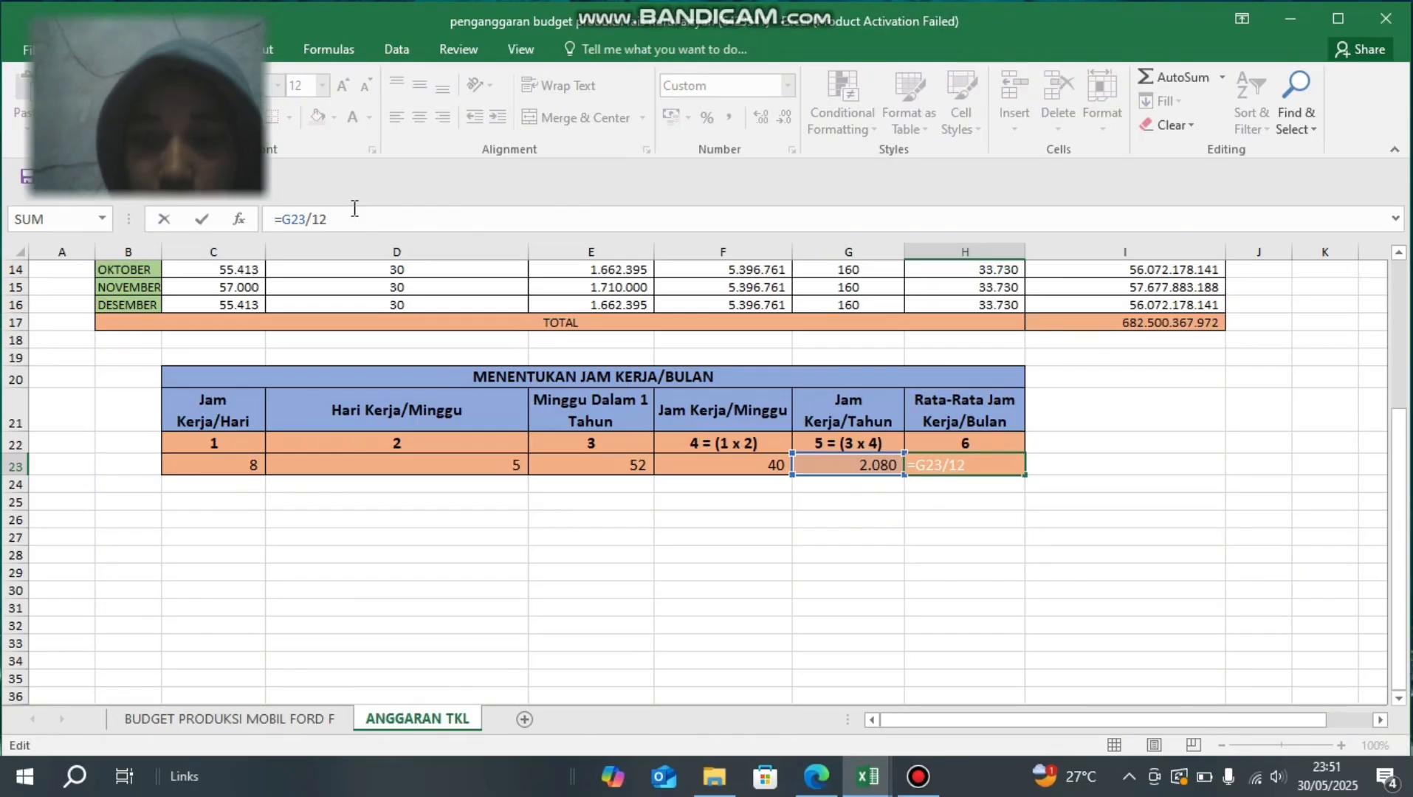
{"action": "key", "text": "Return"}
{"action": "key", "text": "Up"}
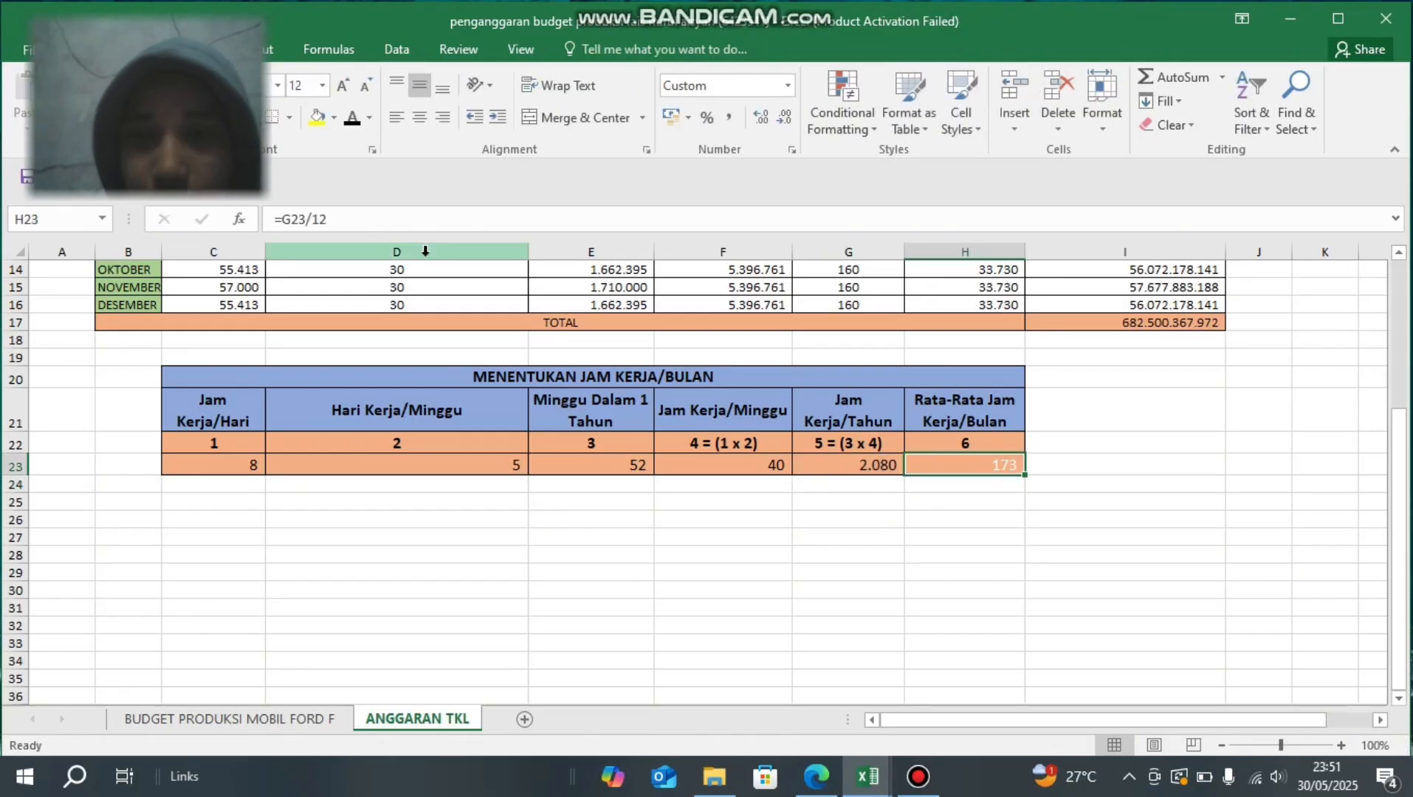
{"action": "left_click", "coordinate": [352, 120]}
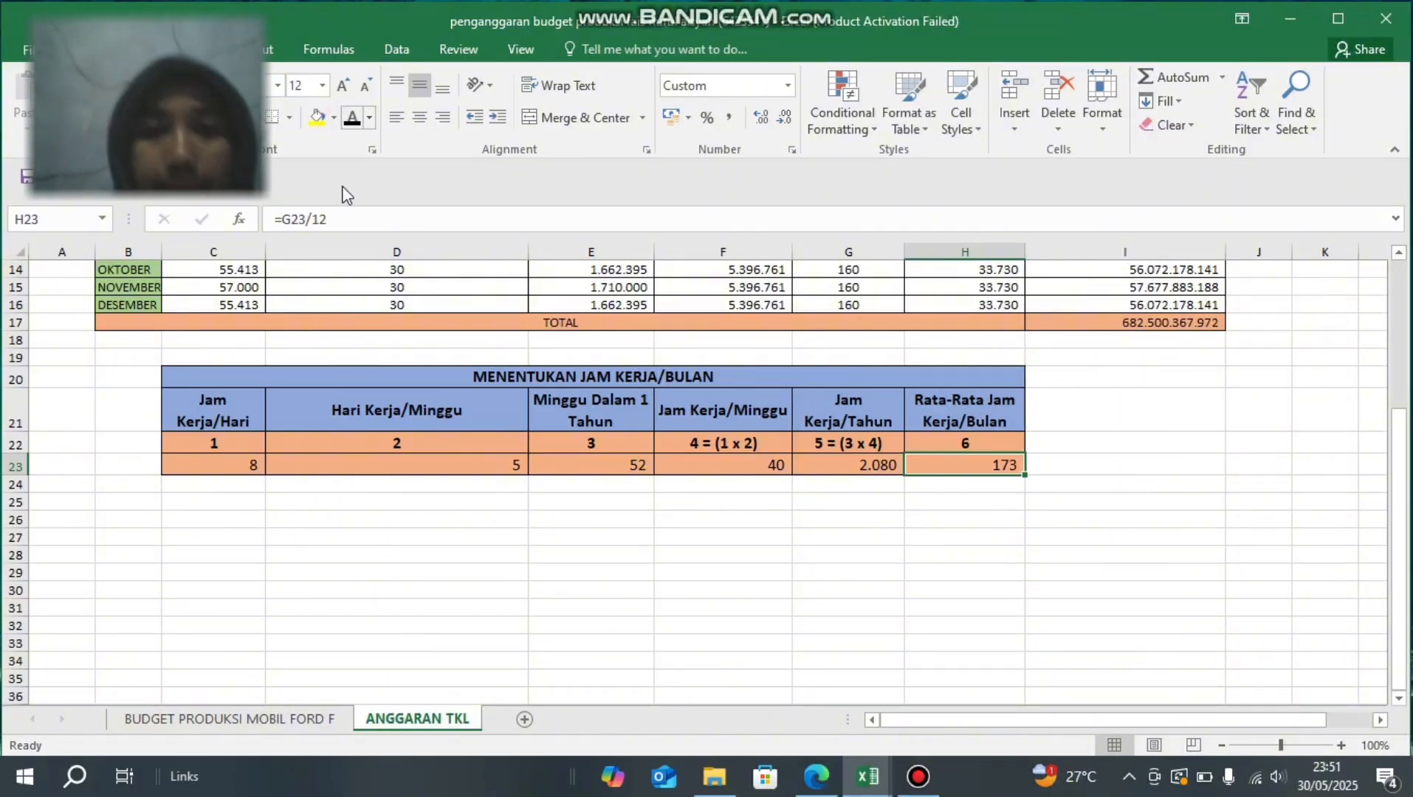
{"action": "scroll", "coordinate": [528, 325], "scroll_direction": "up", "scroll_amount": 5}
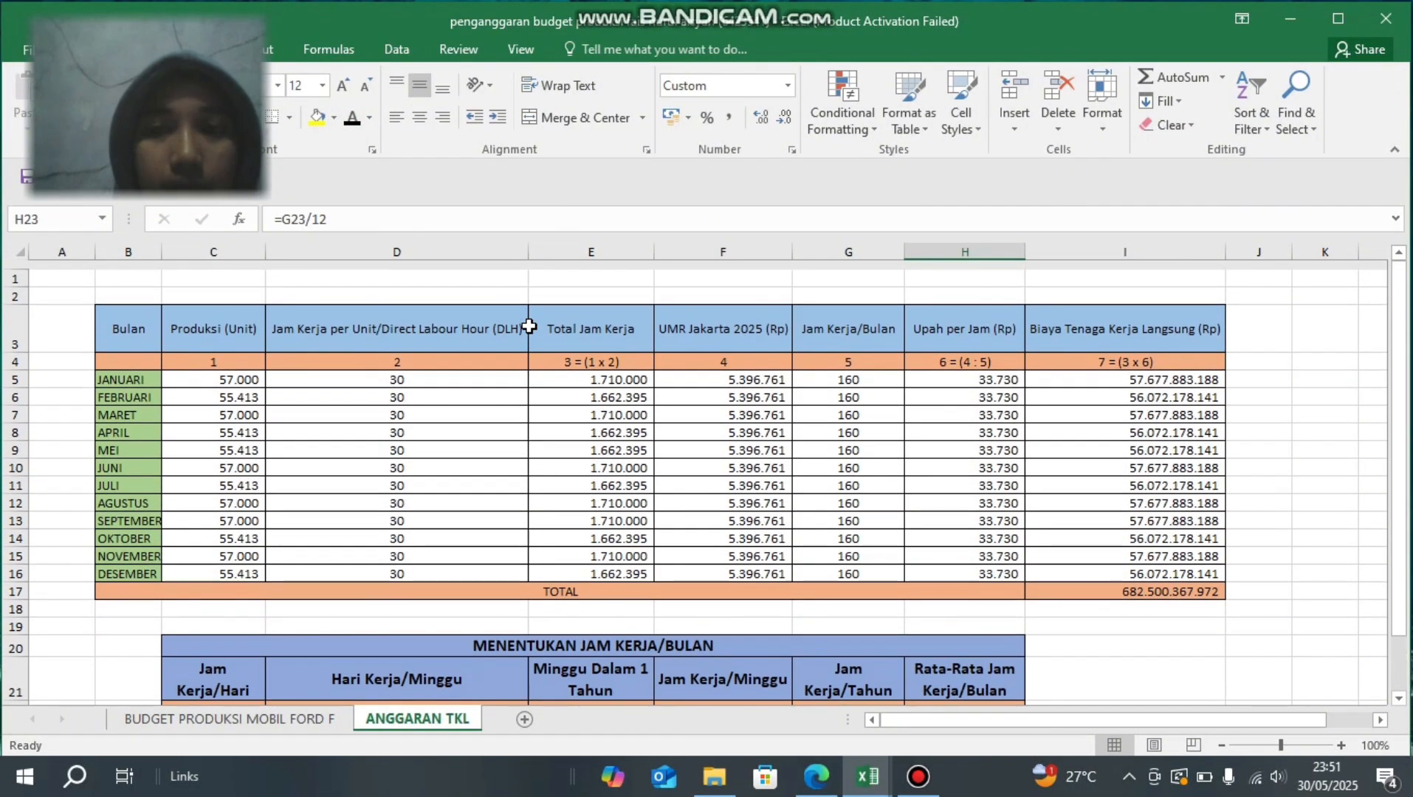